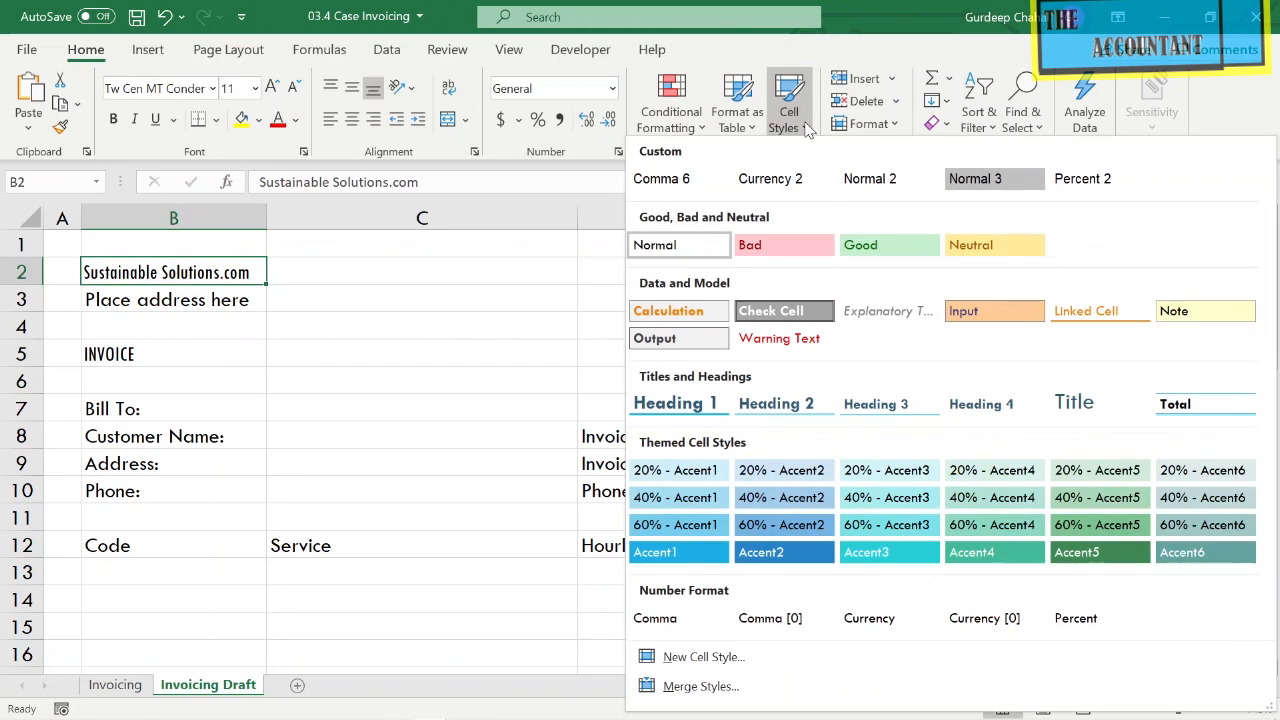
Apply the Heading 1 cell style to the company name in B2 and Heading 2 to the address line in B3.
click(697, 403)
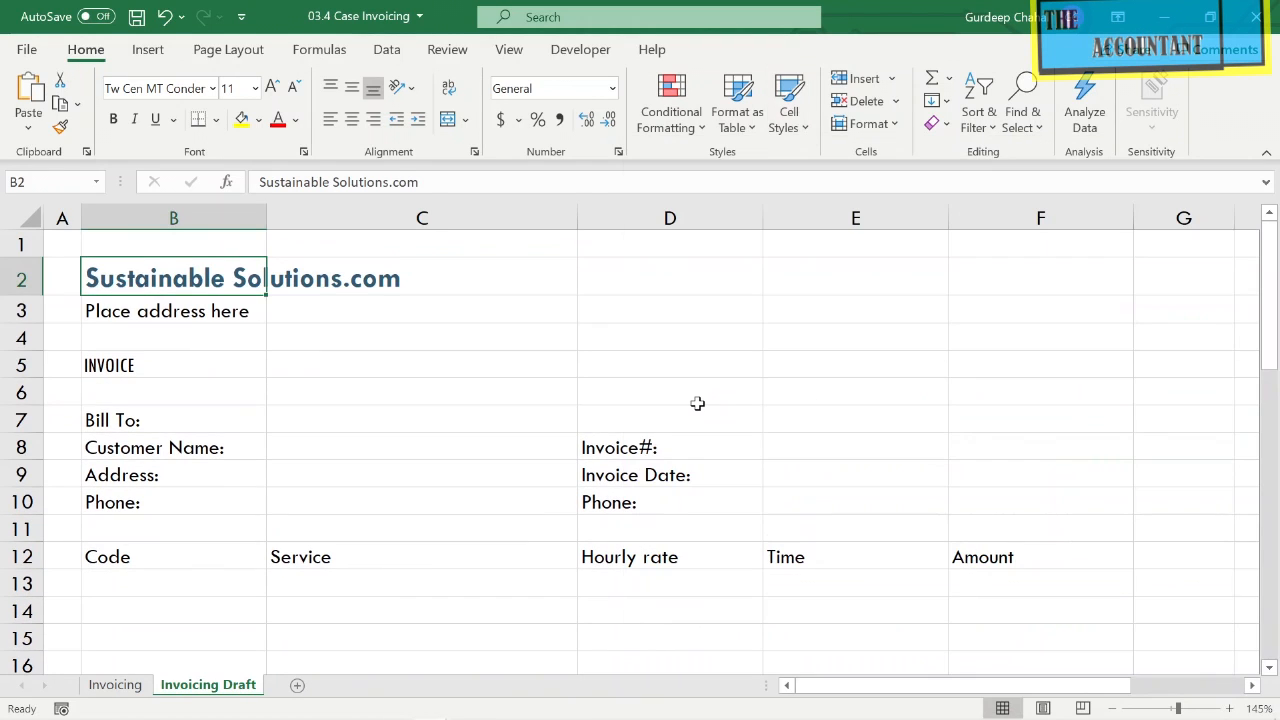
click(208, 311)
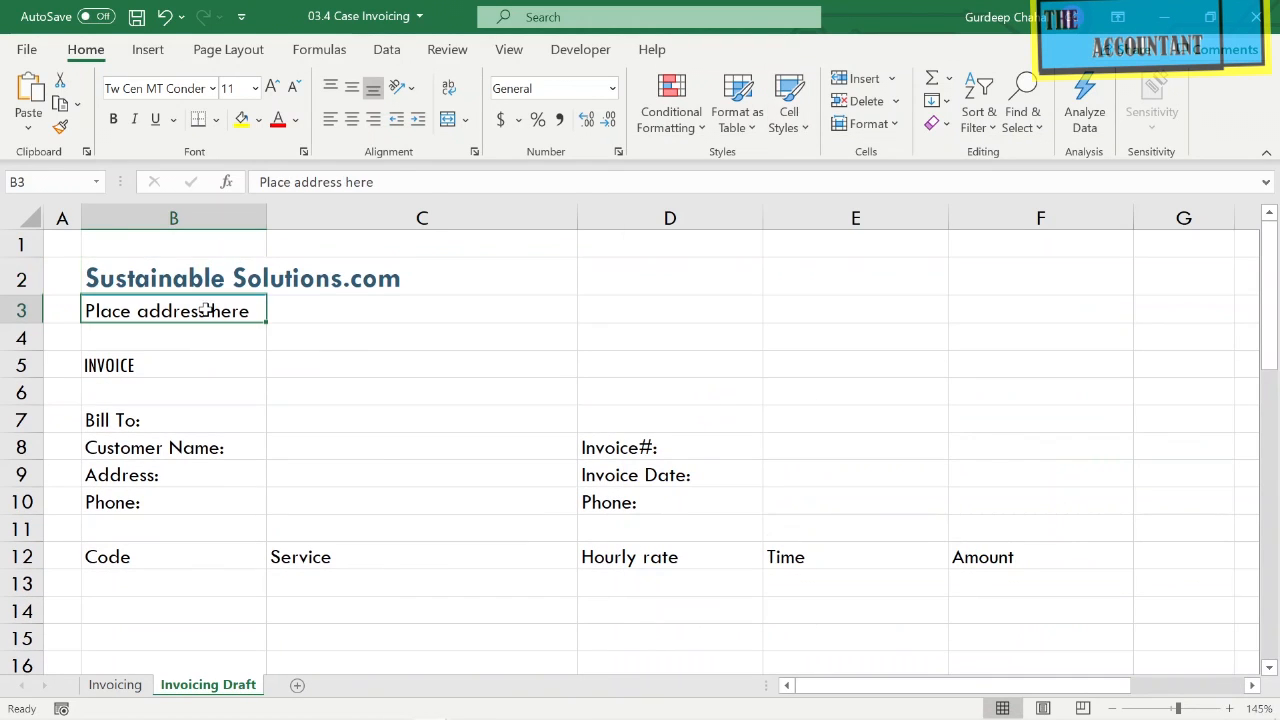
click(789, 112)
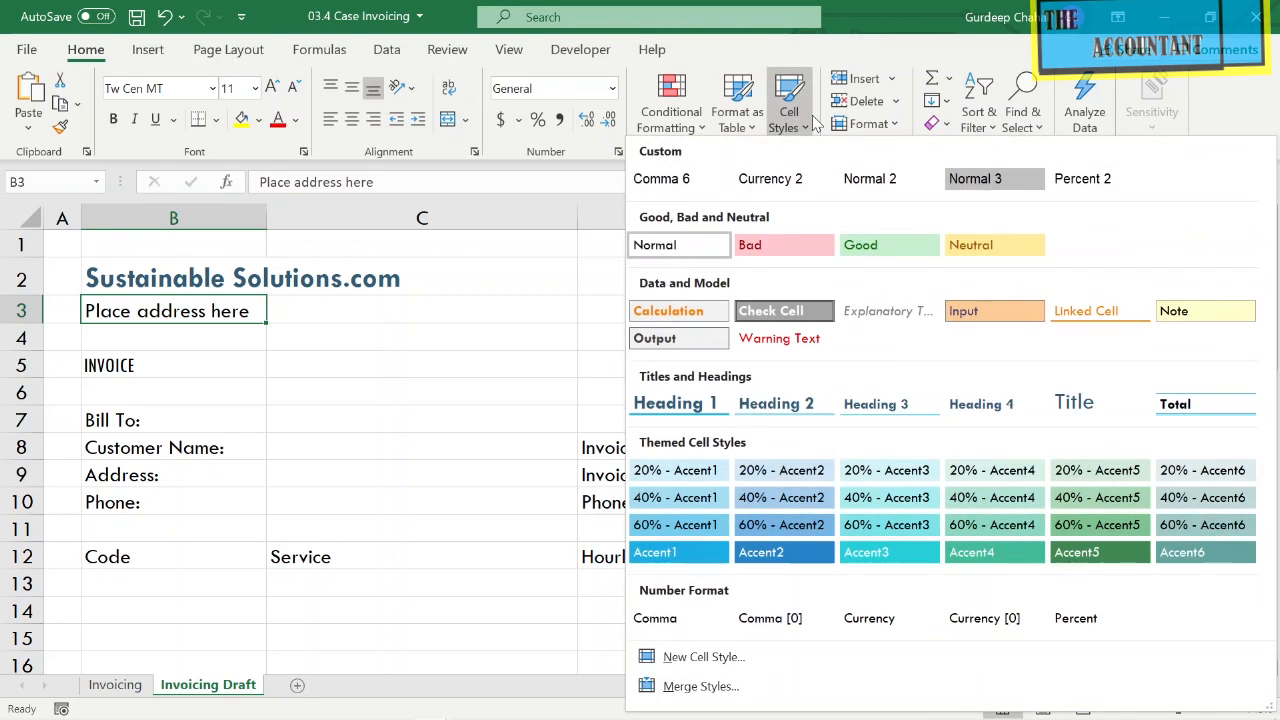
click(776, 403)
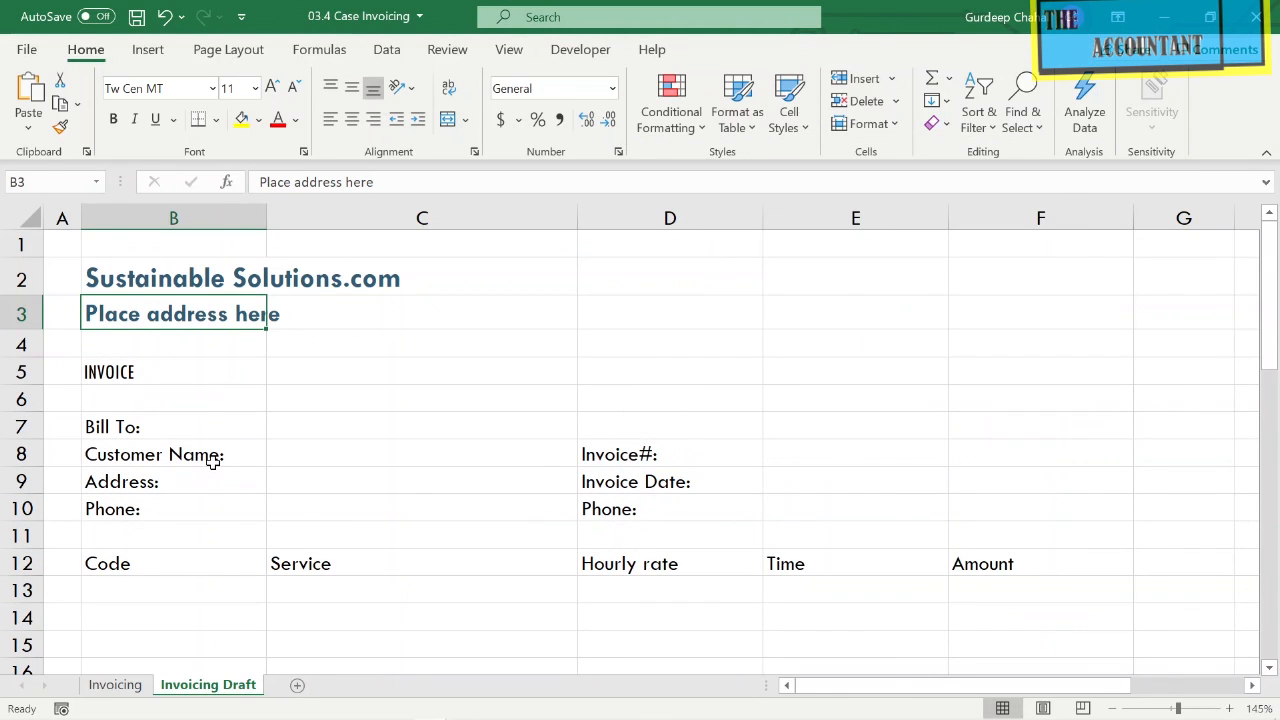
Indent the customer labels in B8:B10 and the invoice labels in D8:D10 by one level.
drag(209, 454, 204, 514)
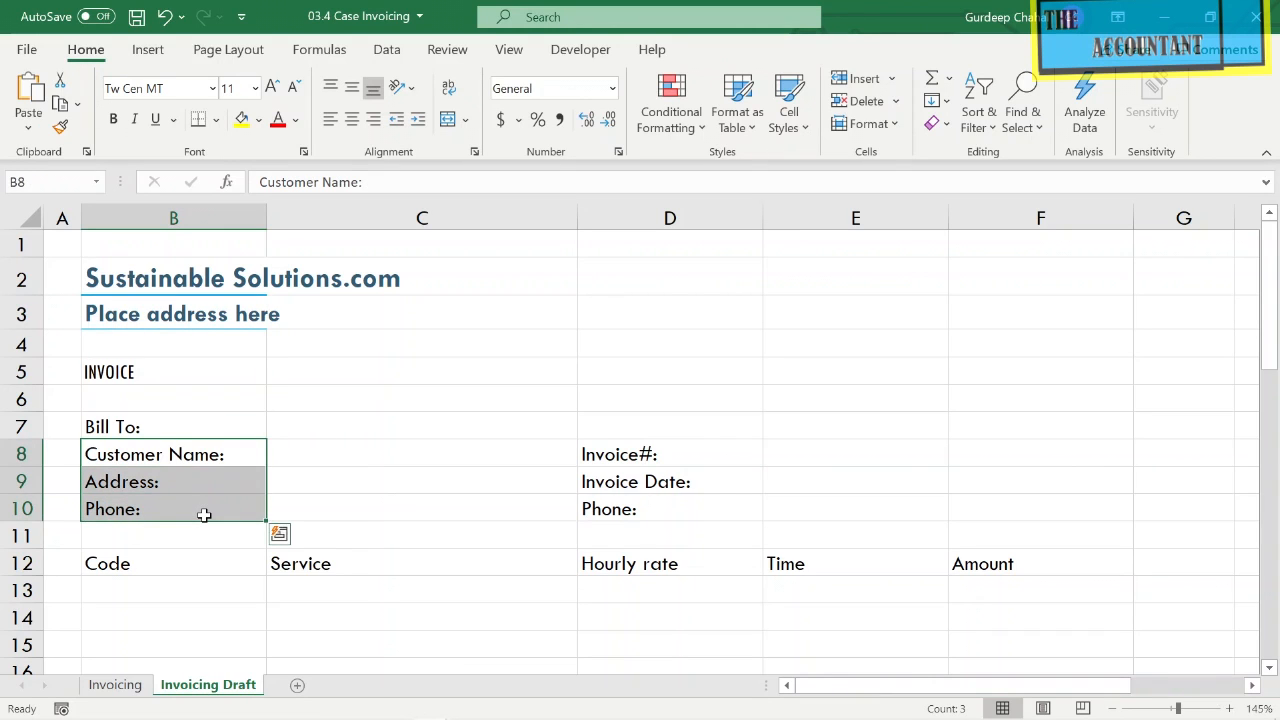
click(625, 452)
drag(625, 452, 625, 509)
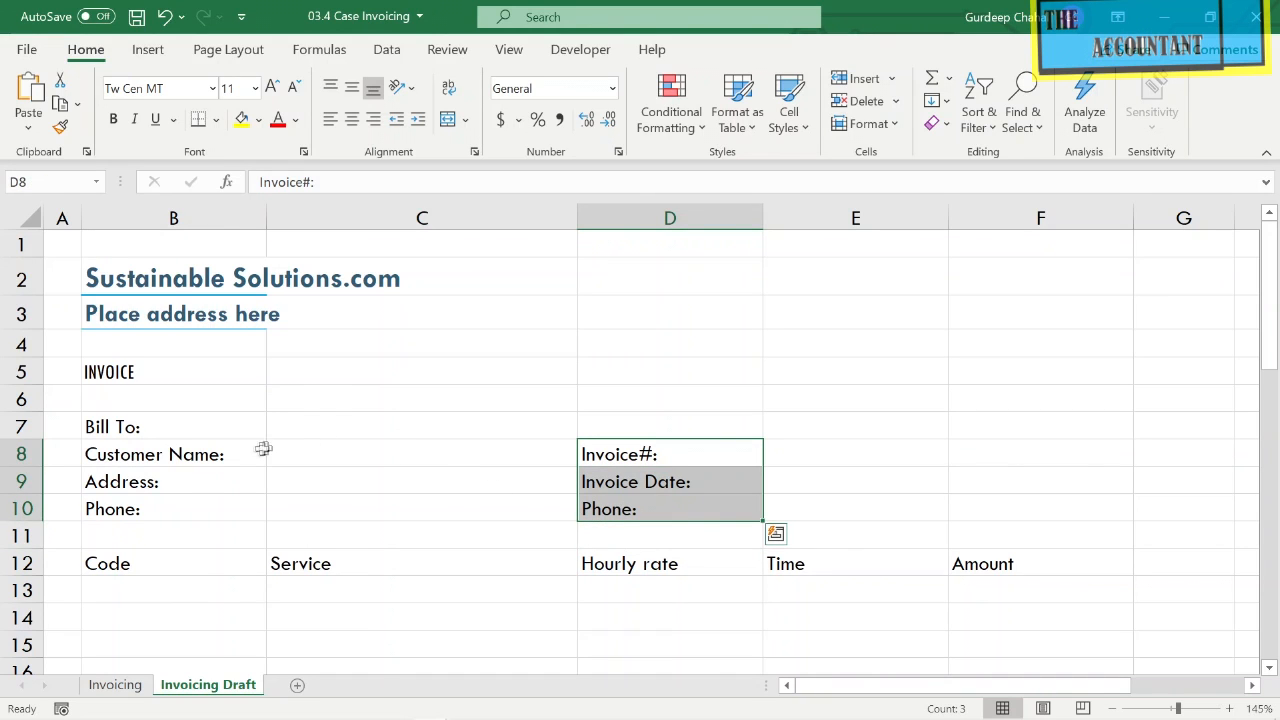
ctrl+drag(249, 452, 239, 509)
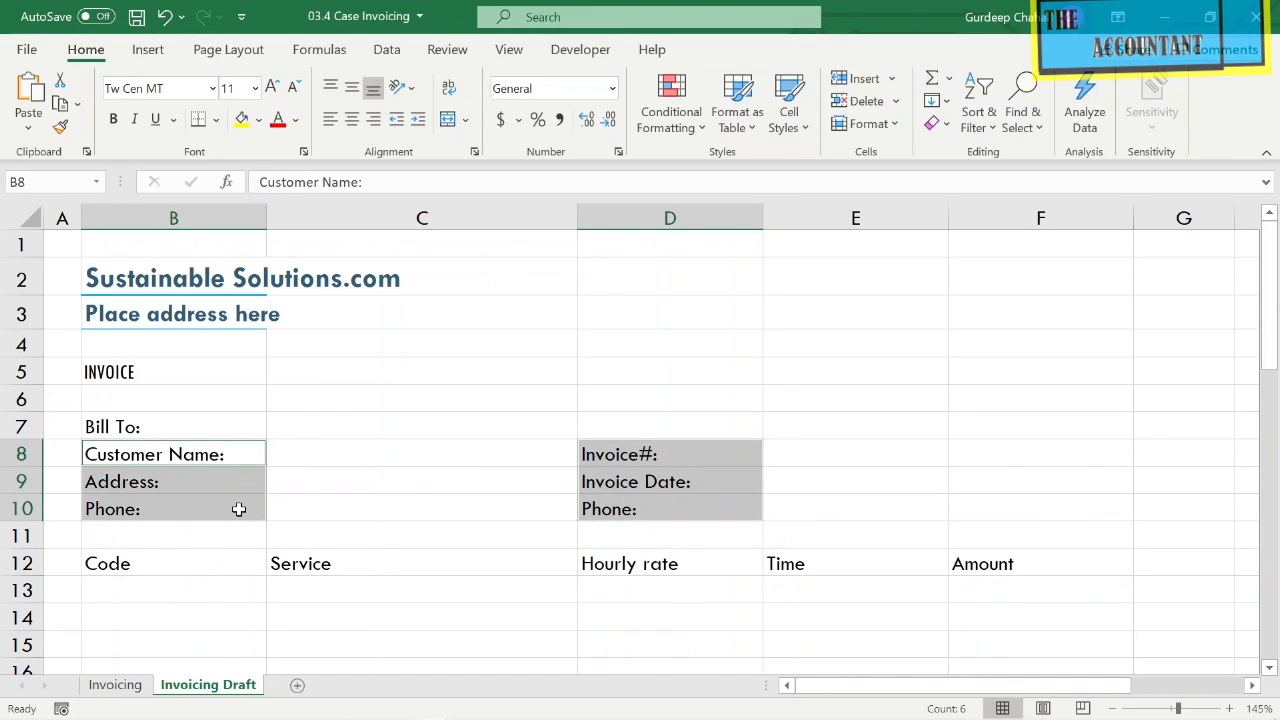
click(418, 119)
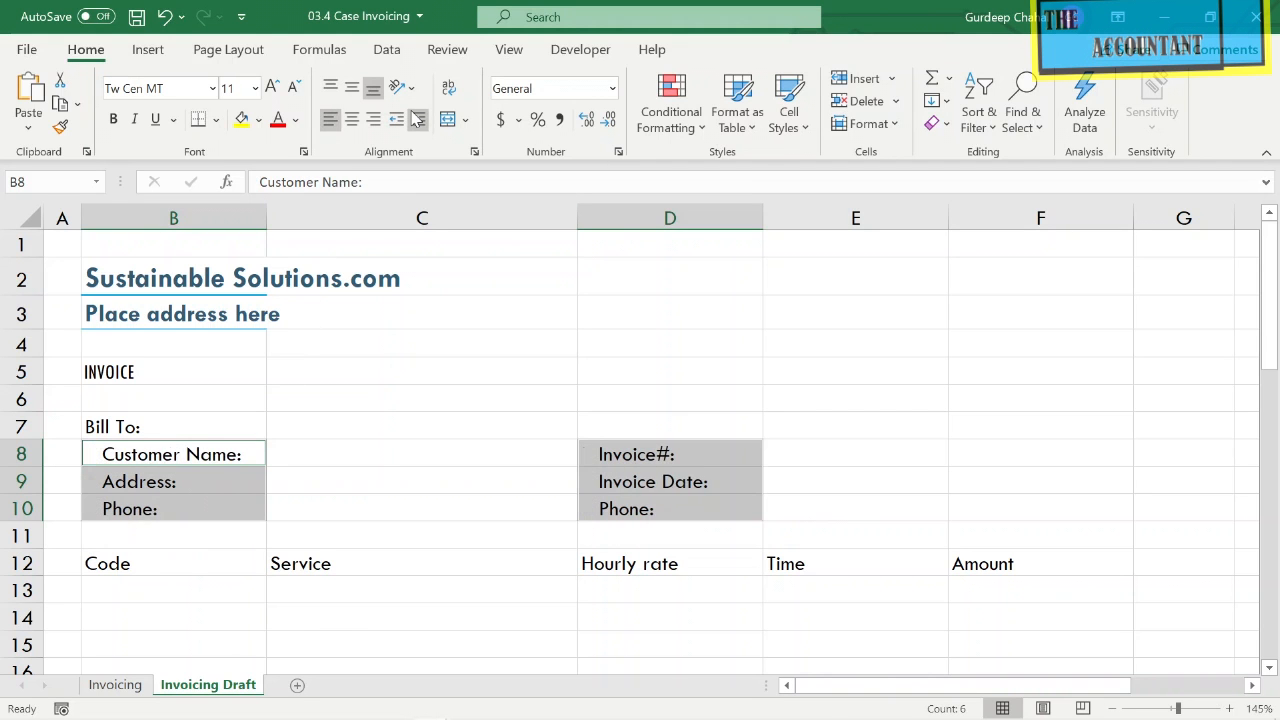
click(369, 400)
Format the range B12:F30 as a table with headers, using a dark-blue banded style from the Medium group.
scroll(370, 402, down, 1)
scroll(370, 402, down, 1)
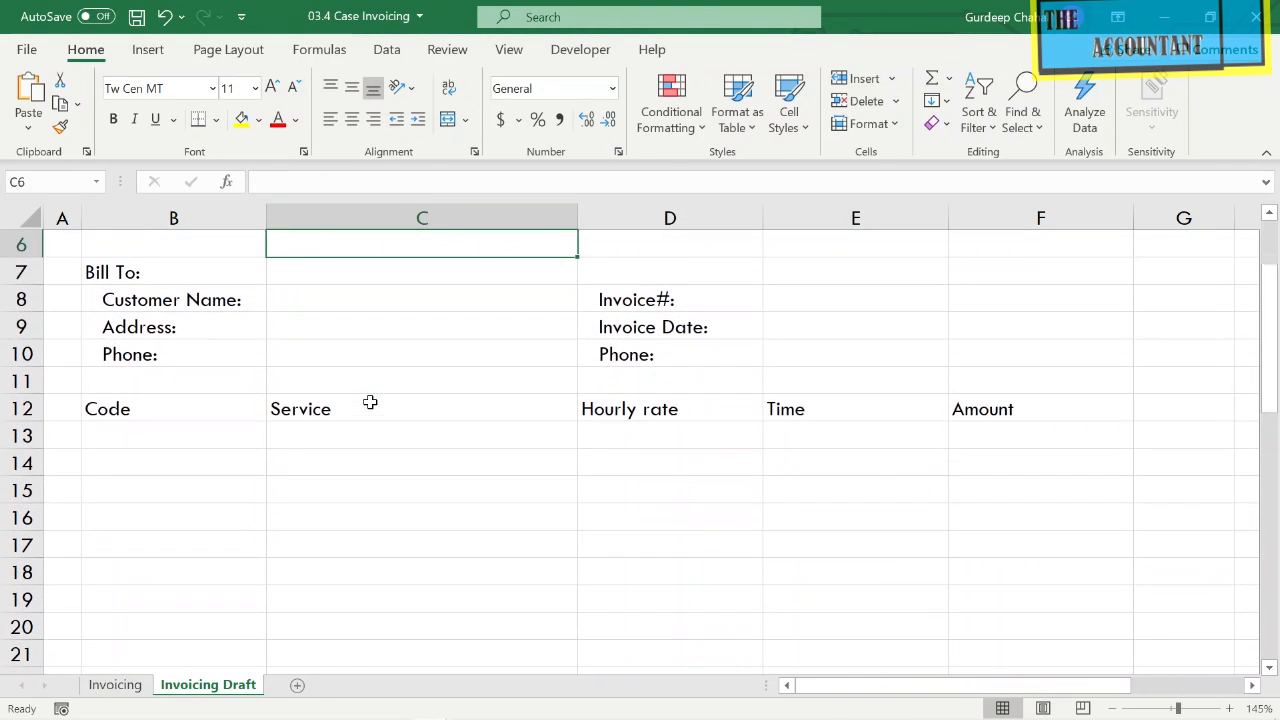
drag(138, 410, 1064, 268)
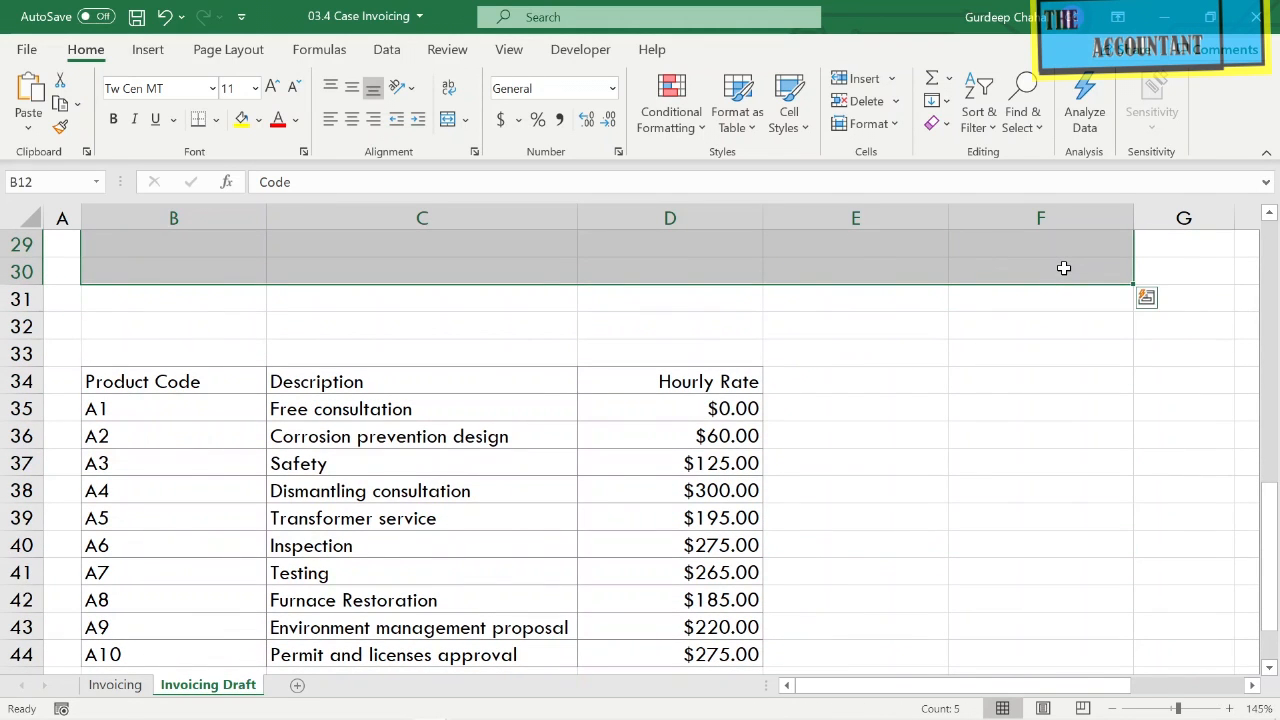
click(748, 125)
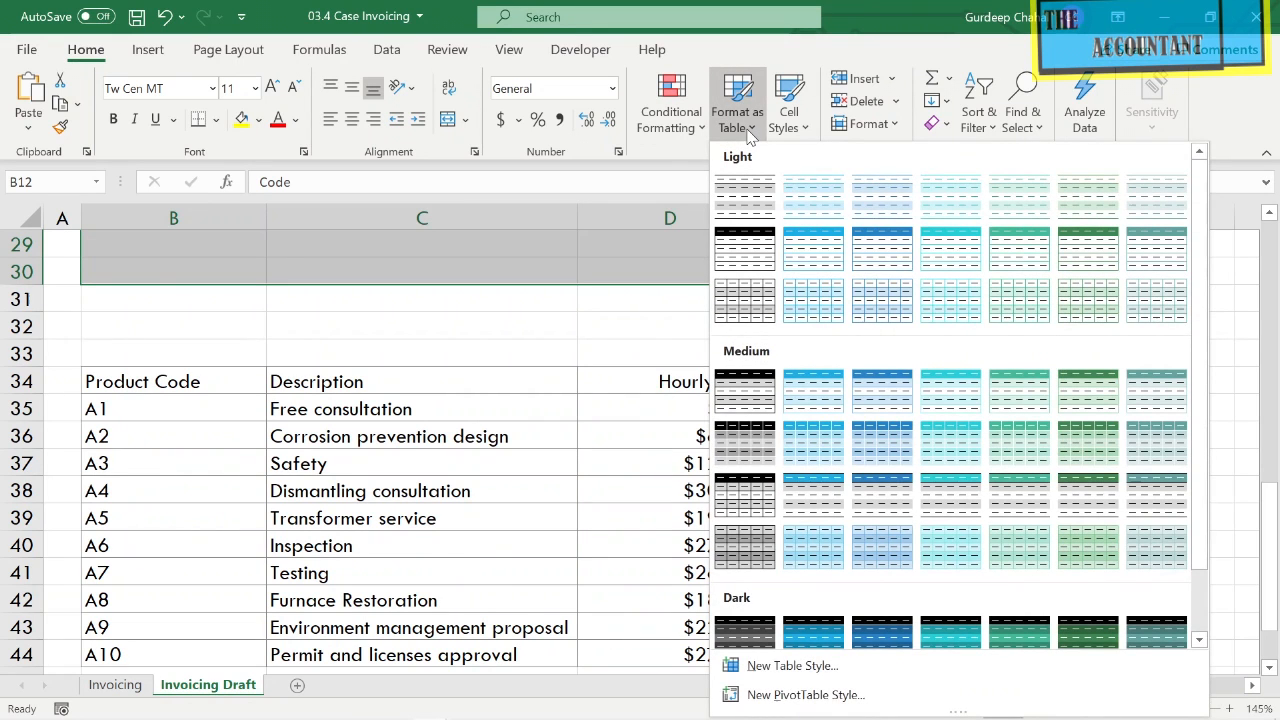
click(881, 370)
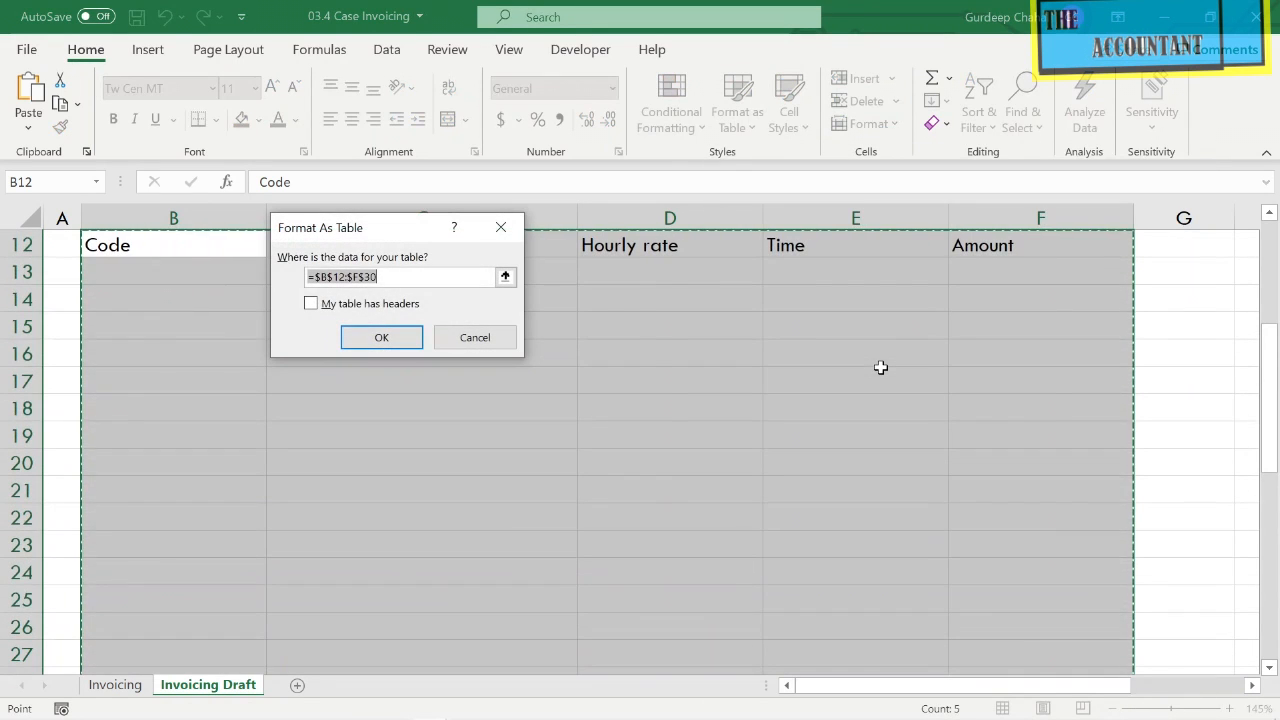
click(312, 303)
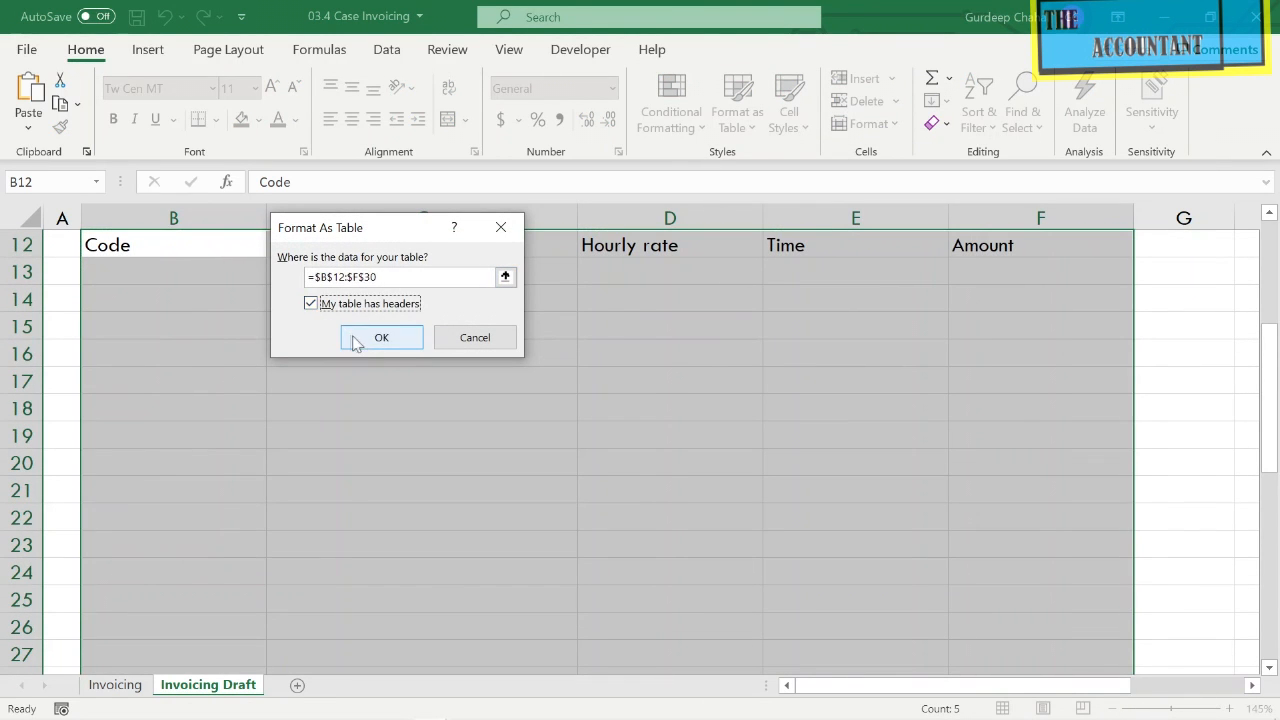
click(354, 340)
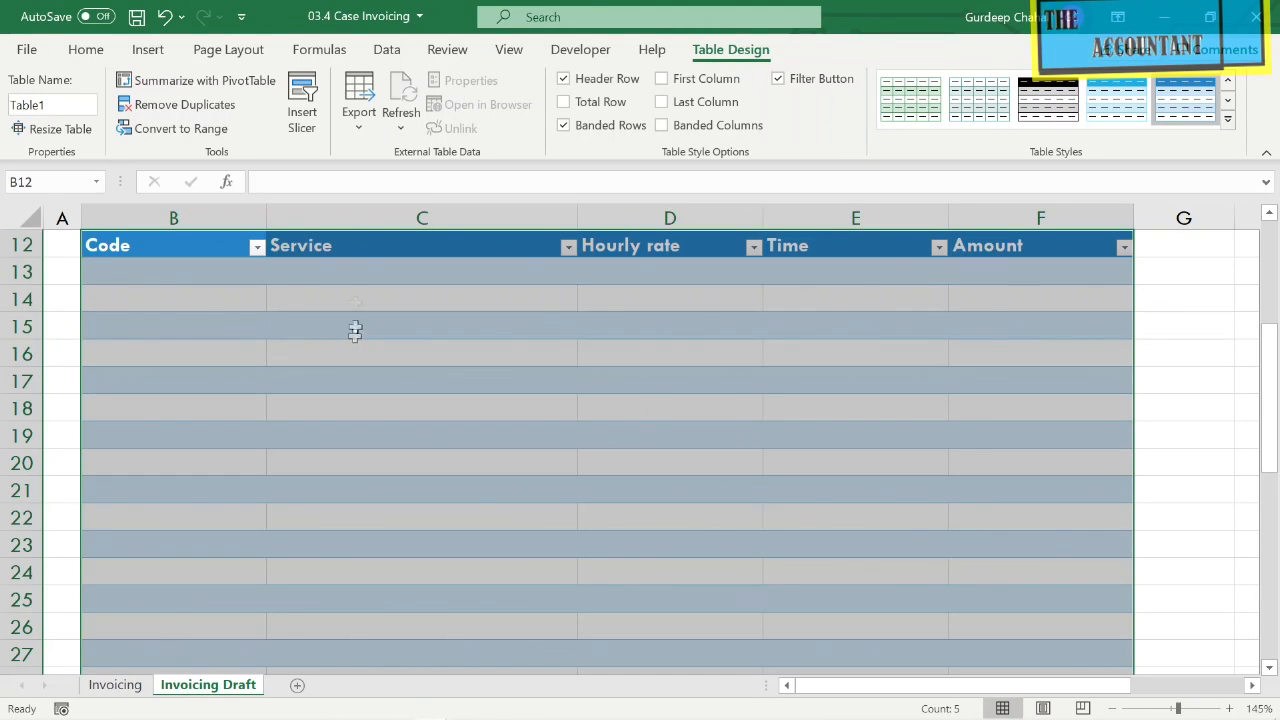
Convert the invoice table back to a normal range.
click(200, 130)
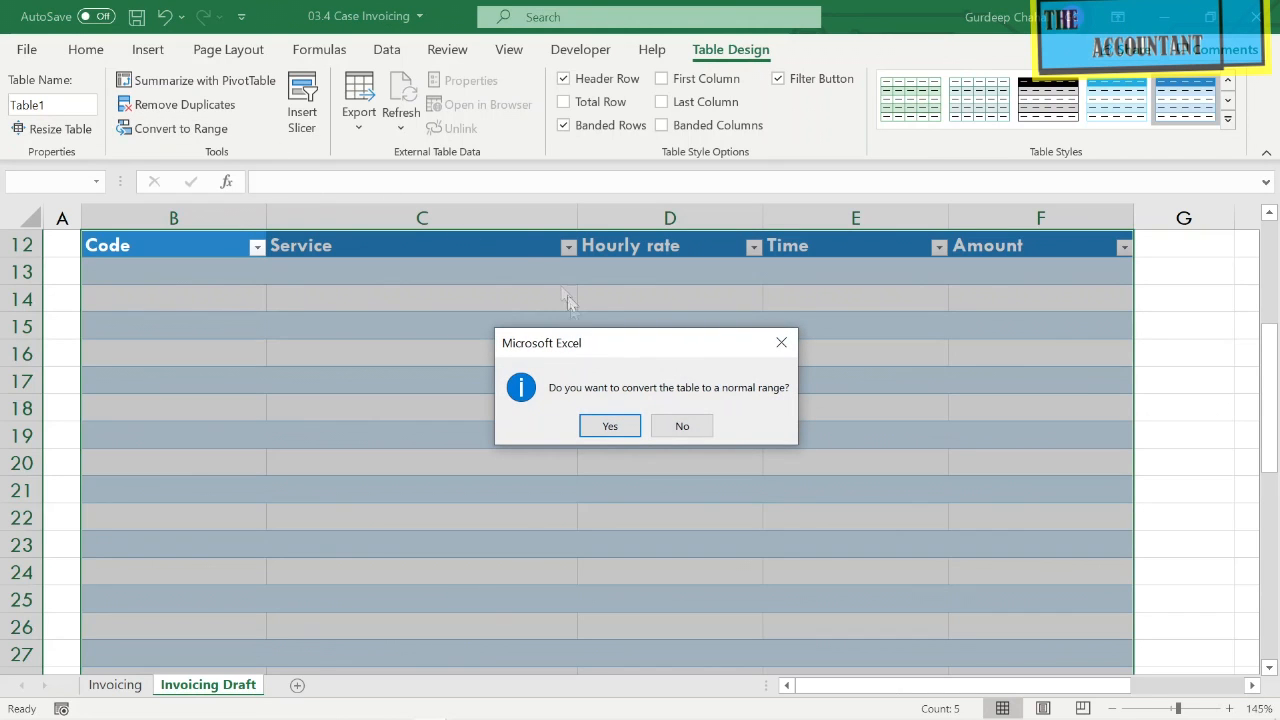
click(593, 424)
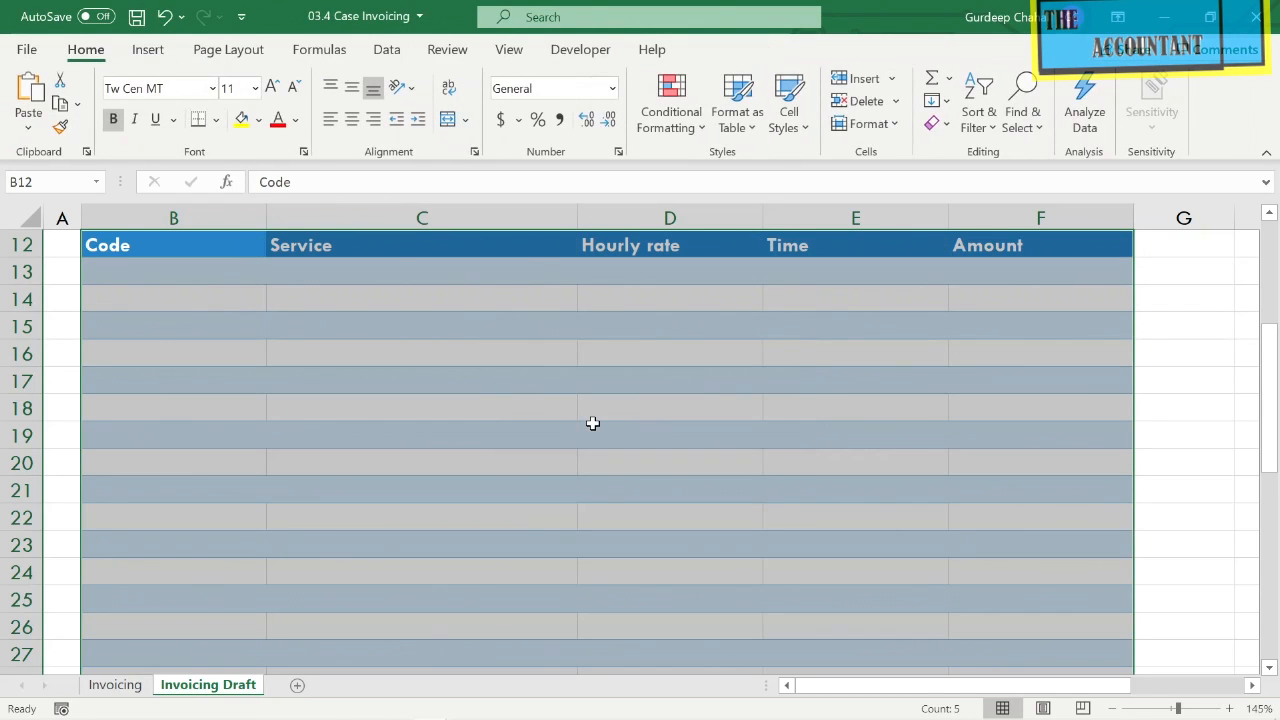
click(427, 442)
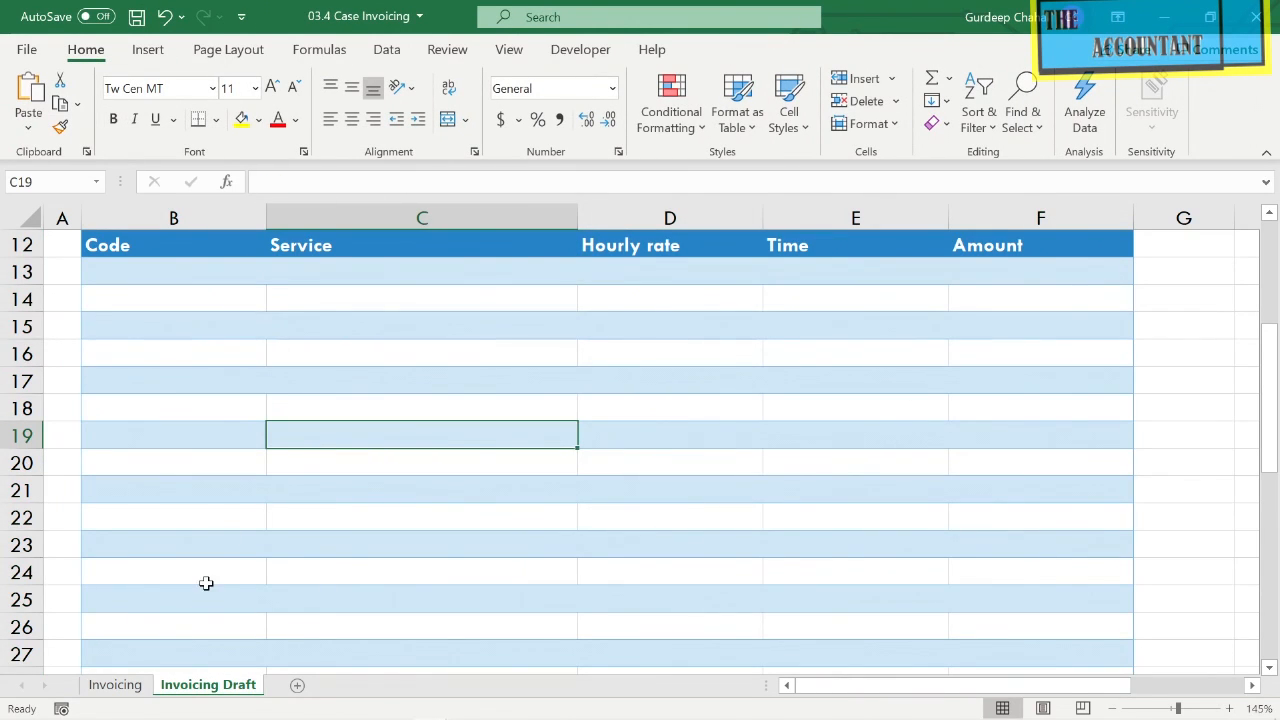
Merge and center cells B25:D29 into one block.
scroll(206, 583, down, 2)
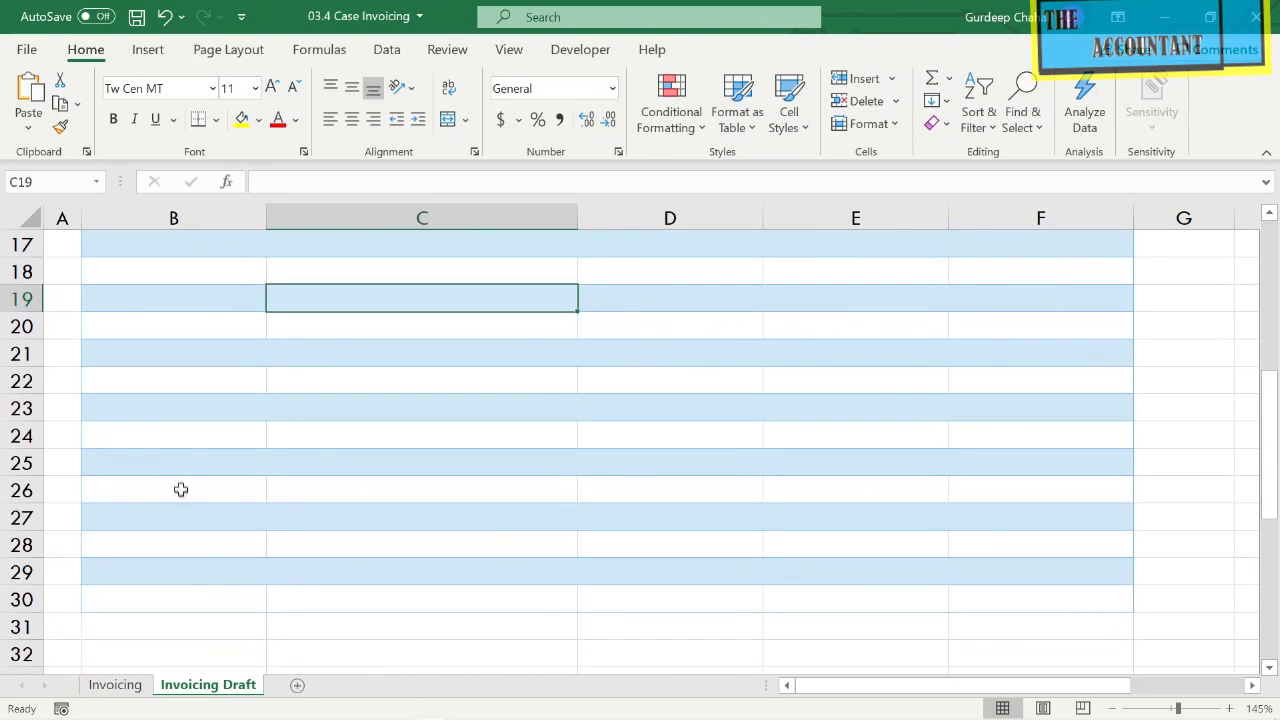
drag(186, 460, 614, 575)
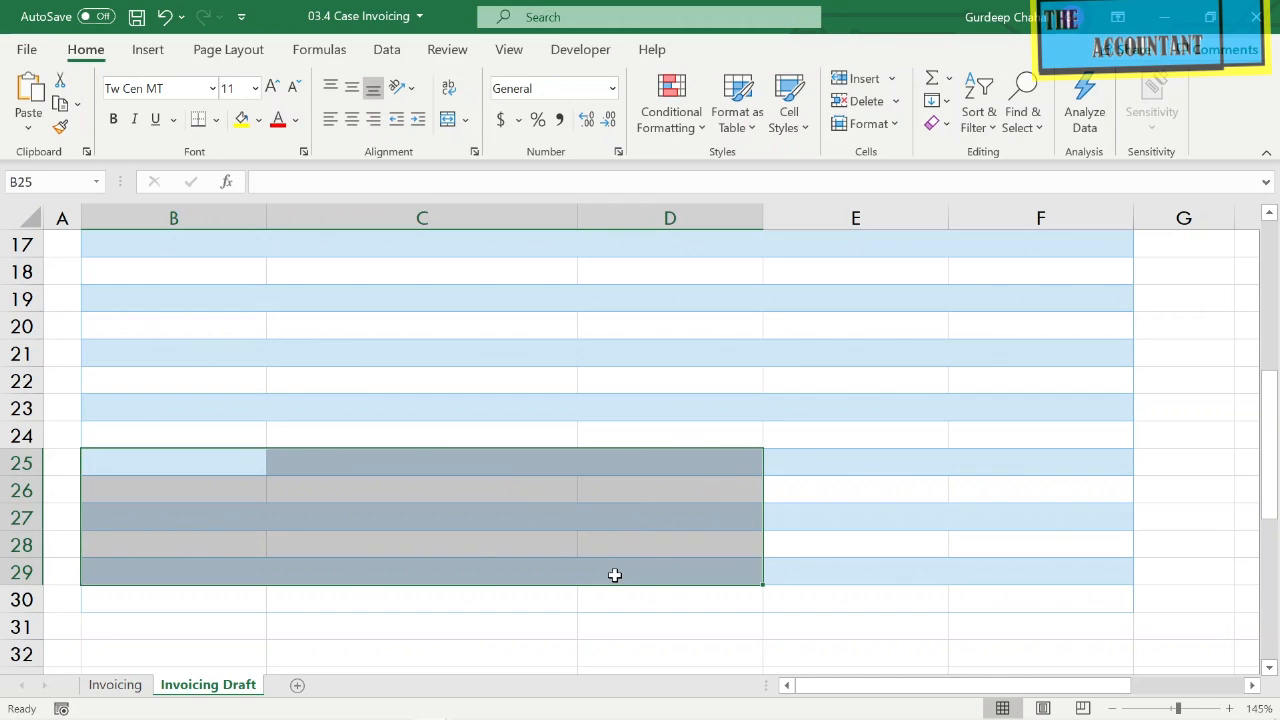
click(449, 131)
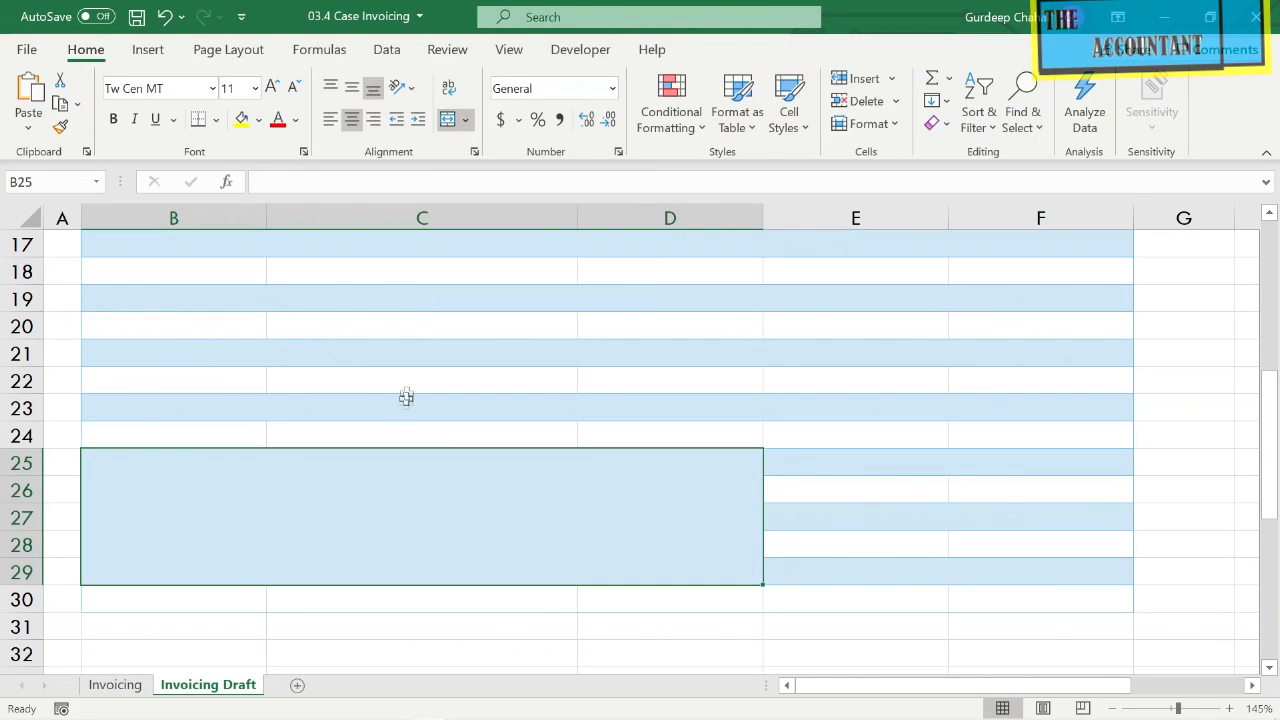
Set up data validation for the Code cells B13:B24 that allows a List.
scroll(406, 406, up, 2)
scroll(406, 406, up, 1)
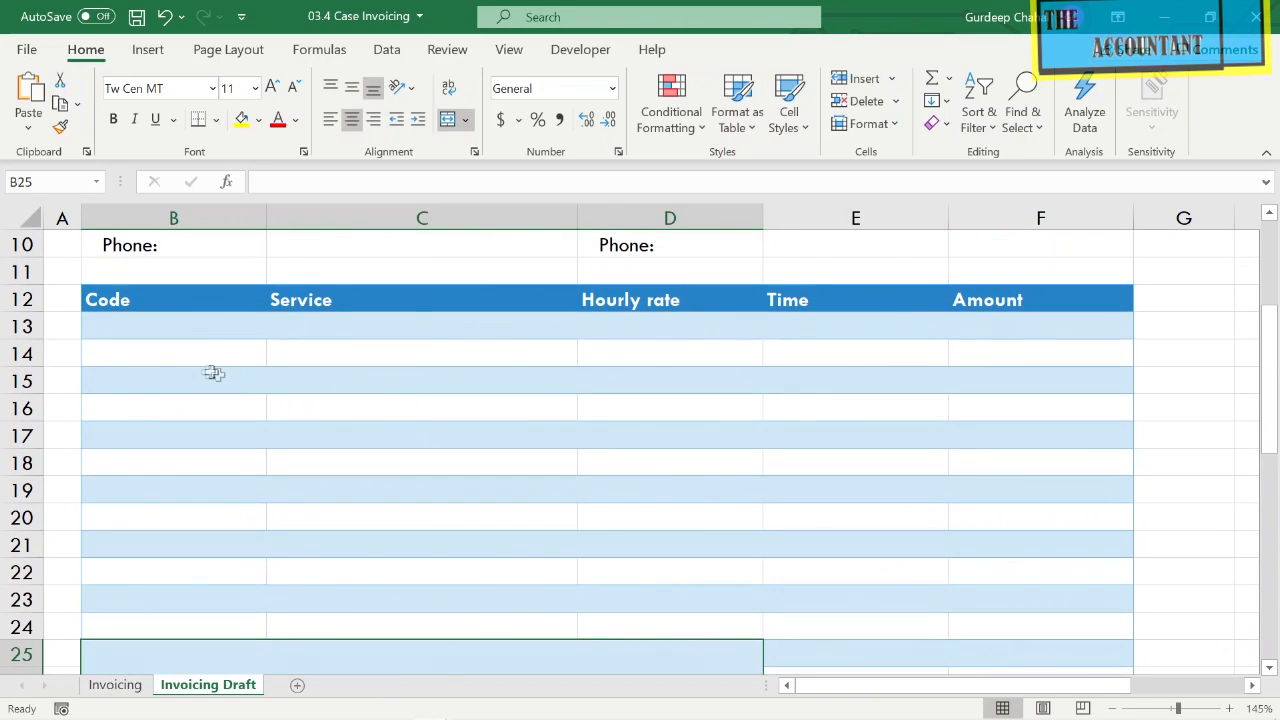
click(188, 325)
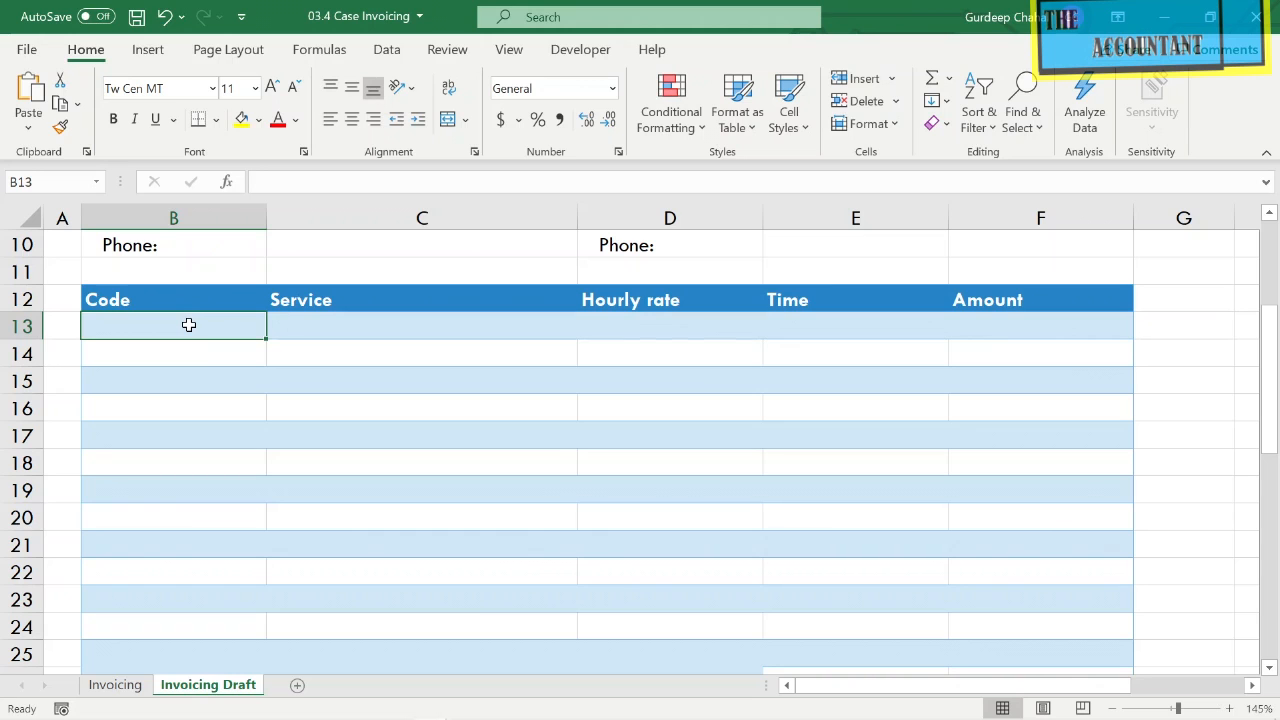
drag(188, 325, 180, 614)
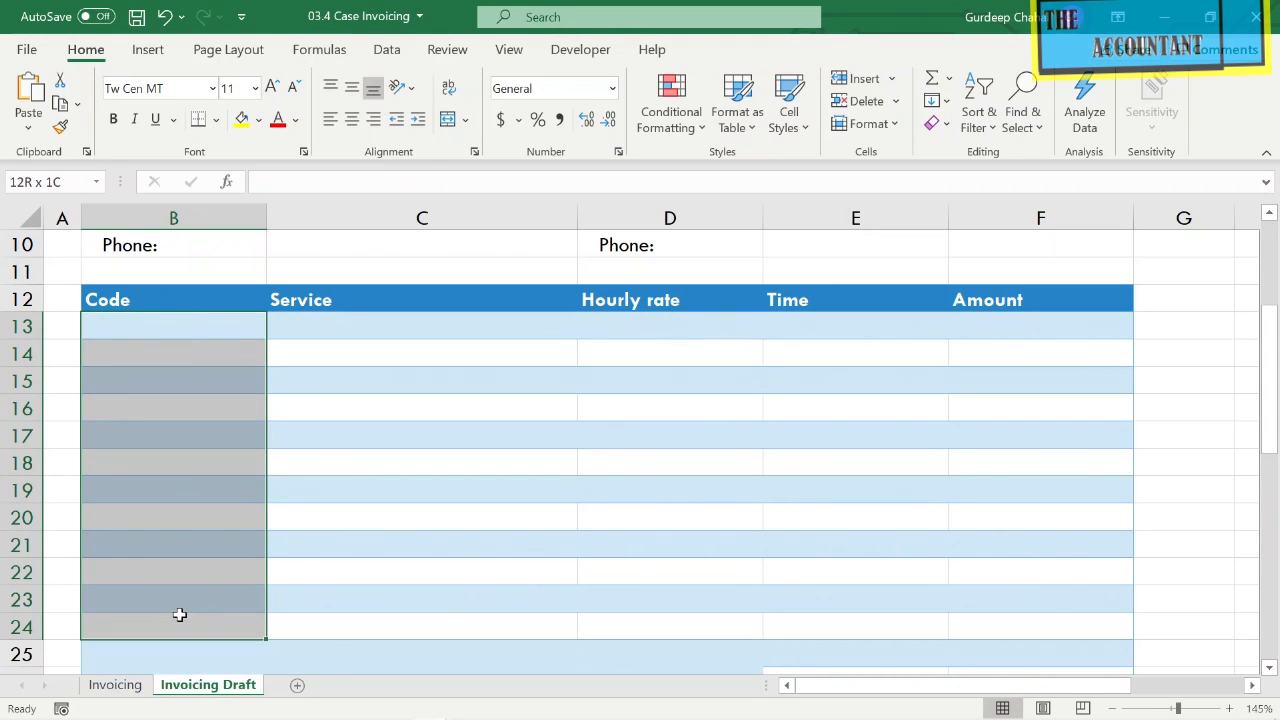
click(403, 50)
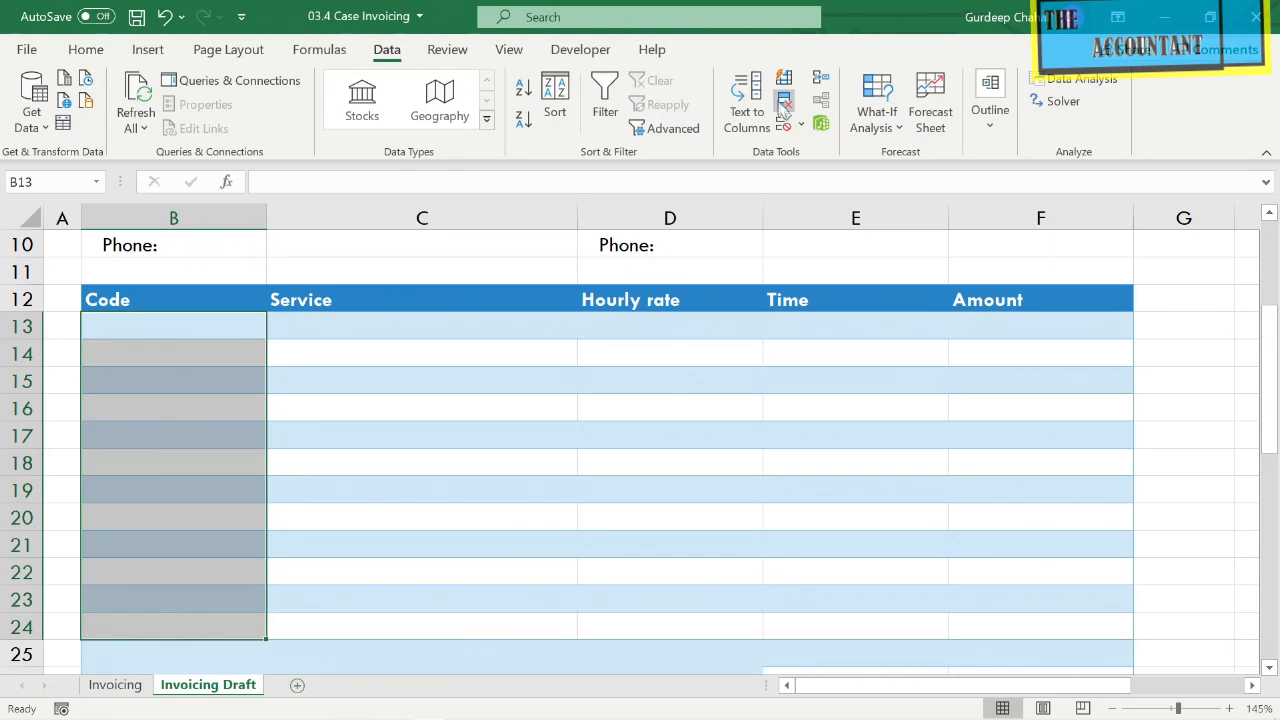
click(800, 128)
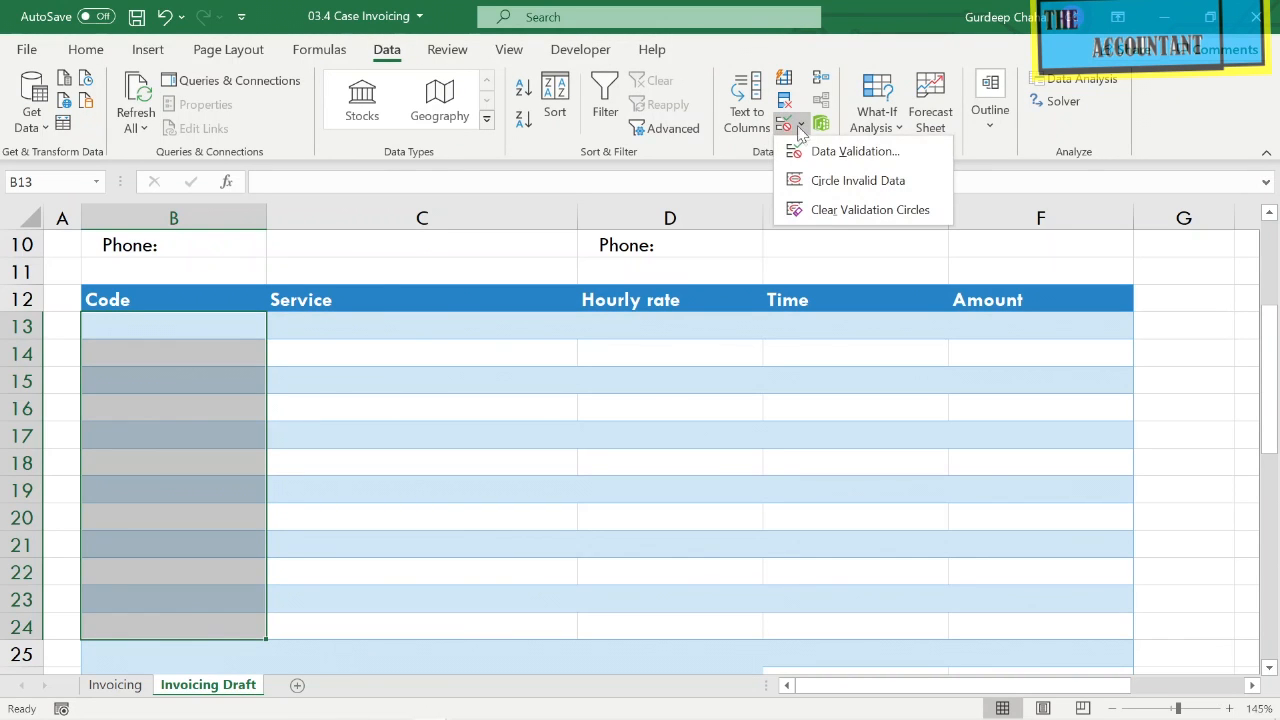
click(806, 151)
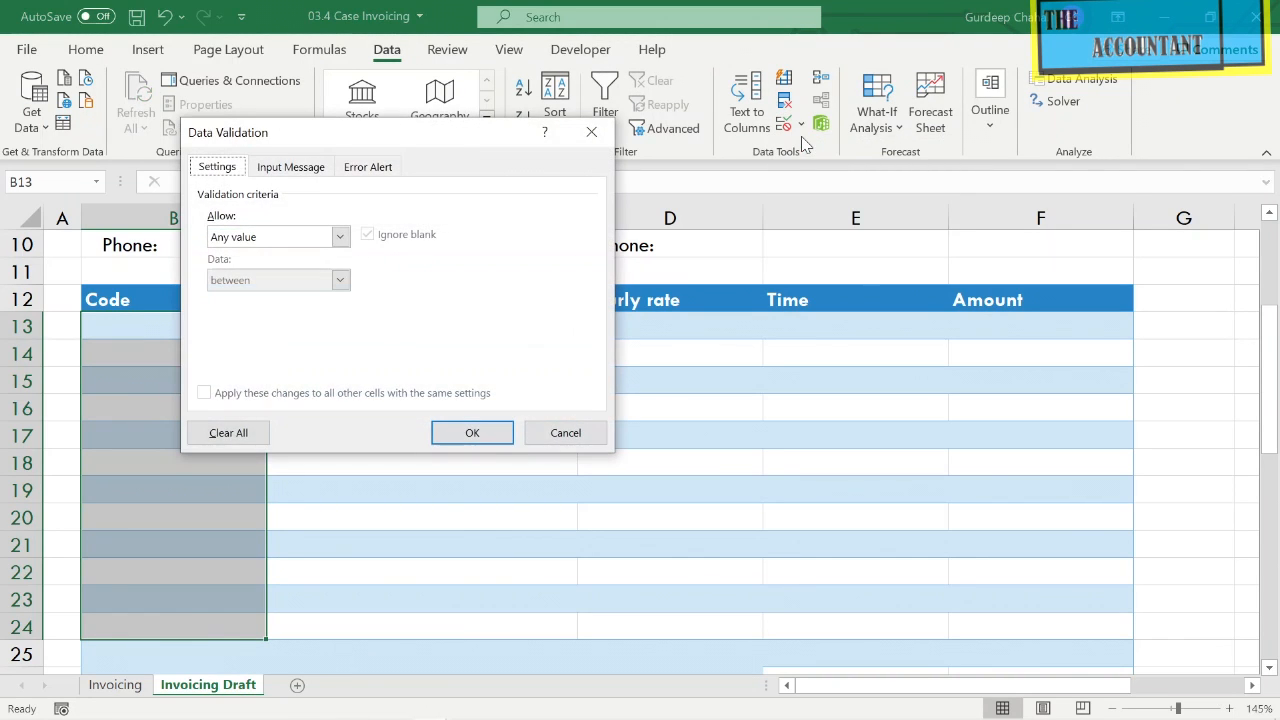
click(341, 237)
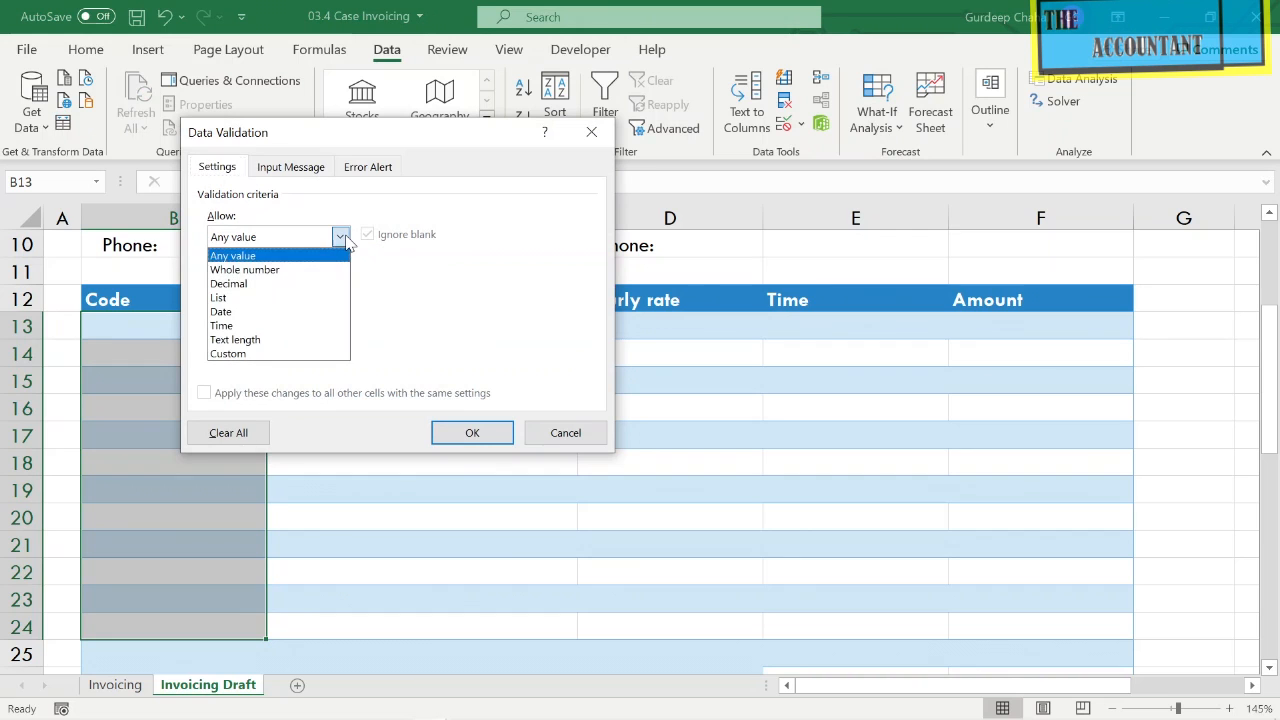
click(330, 297)
Use the product codes in B35:B44 as the list's source and apply the validation.
click(475, 321)
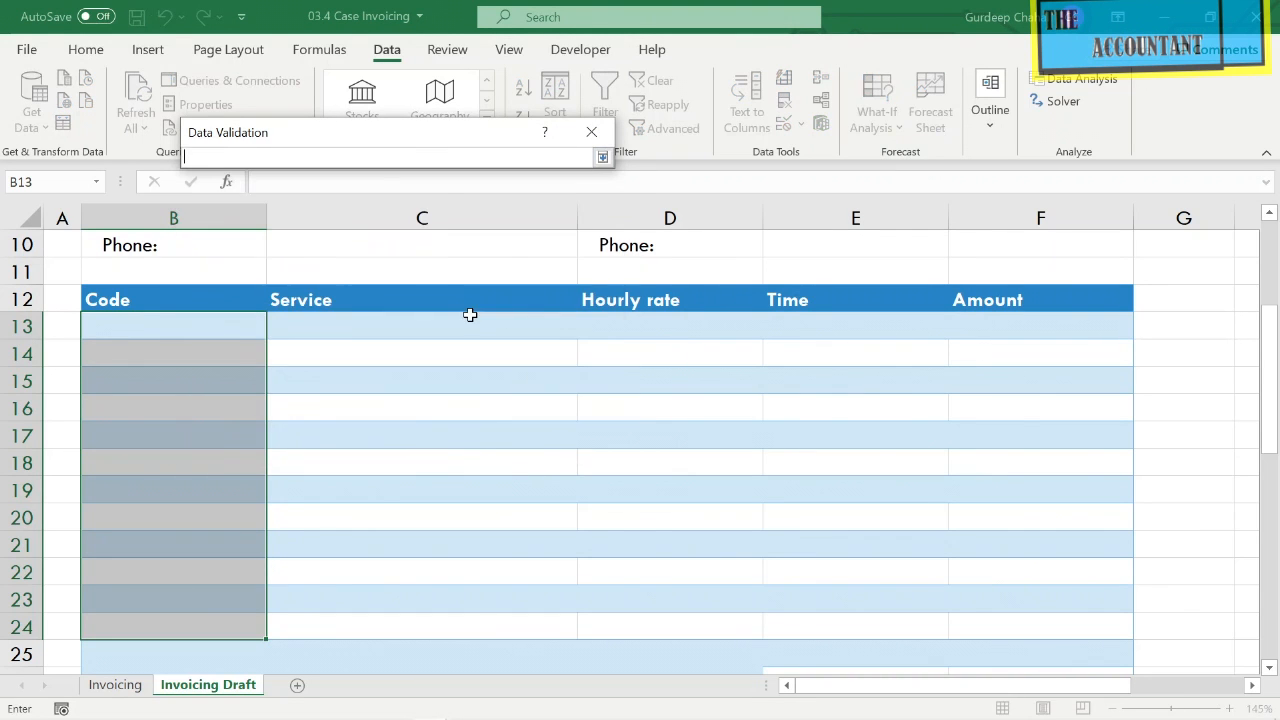
scroll(471, 460, down, 4)
scroll(471, 460, down, 3)
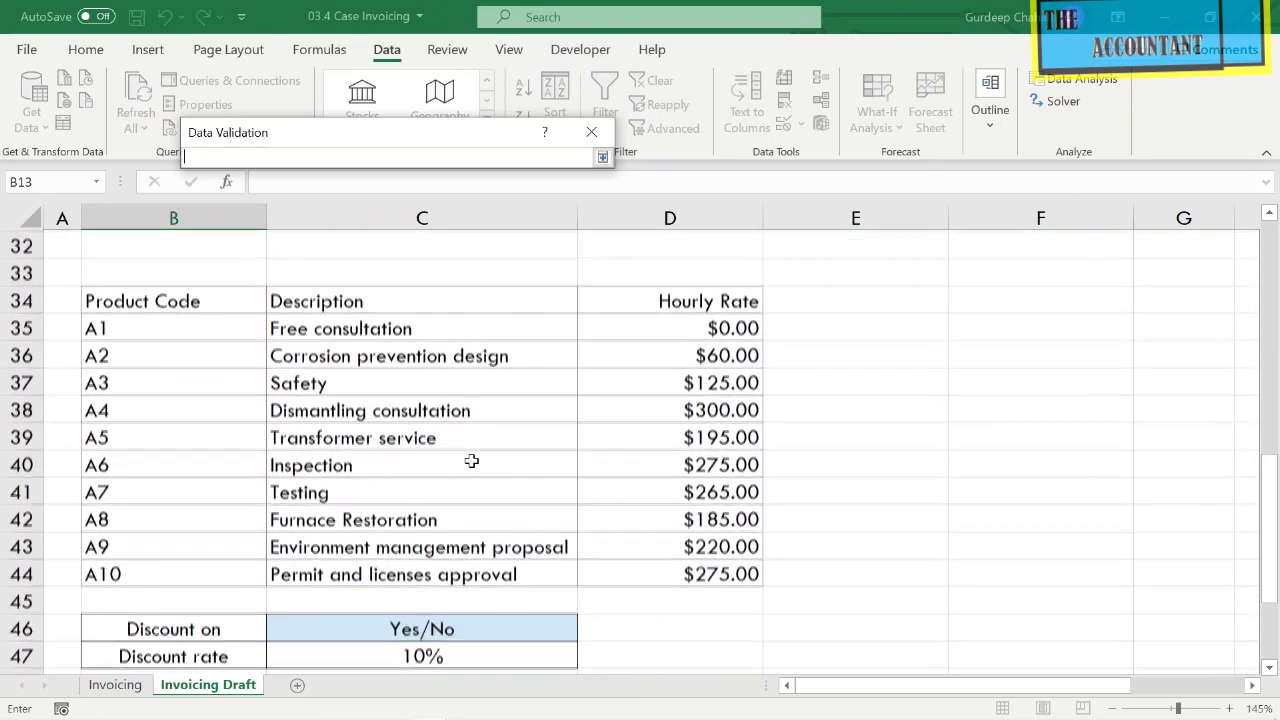
drag(224, 333, 224, 576)
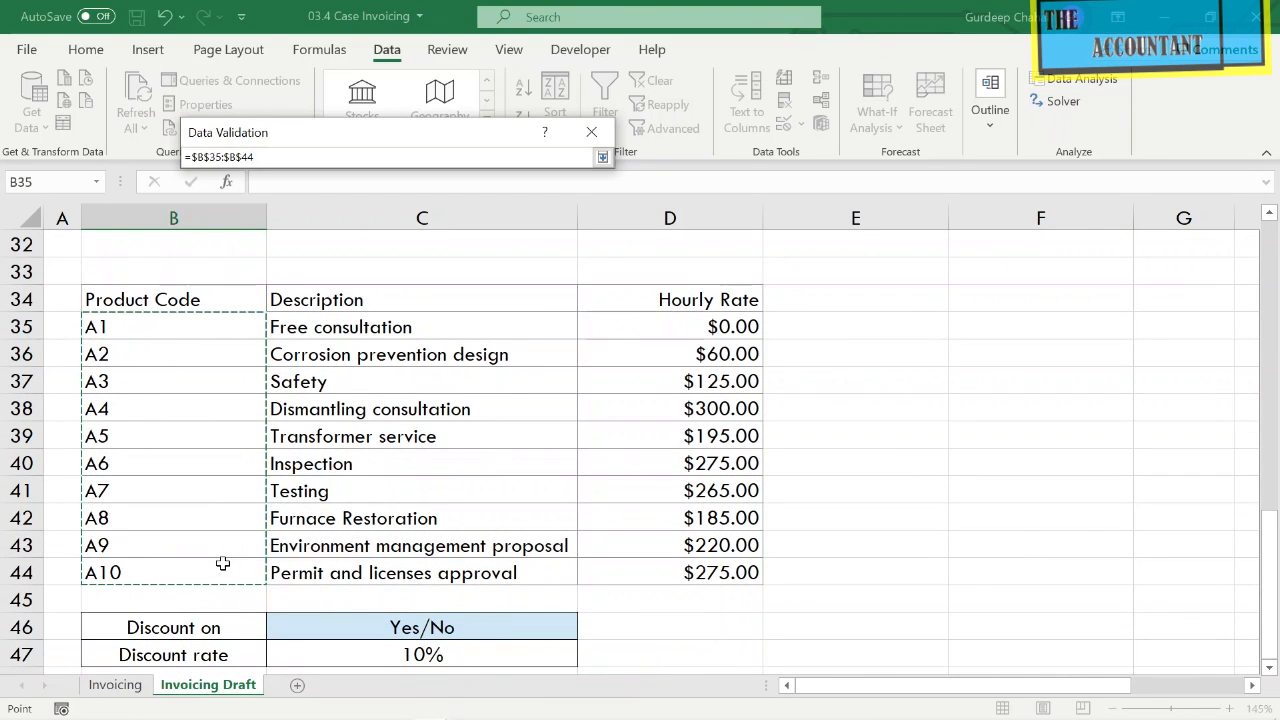
click(602, 157)
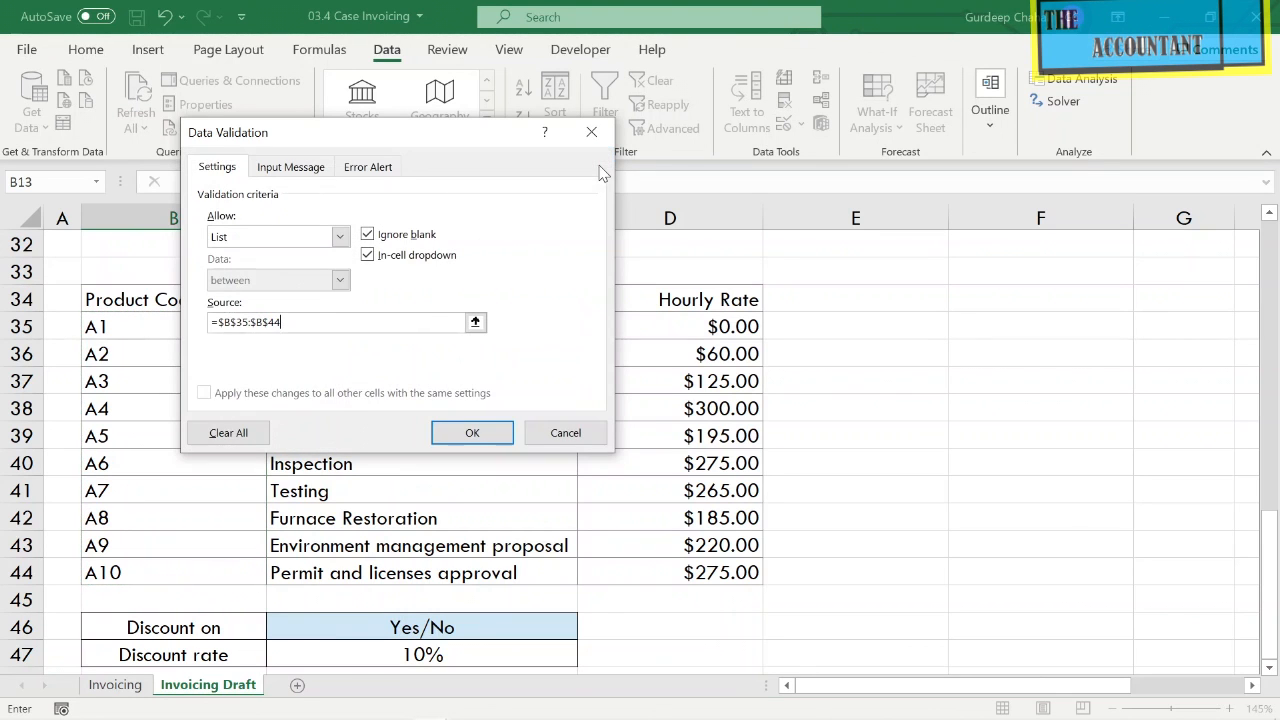
click(486, 434)
Choose code A2 from the dropdown list in B13.
scroll(484, 425, up, 2)
scroll(484, 425, up, 5)
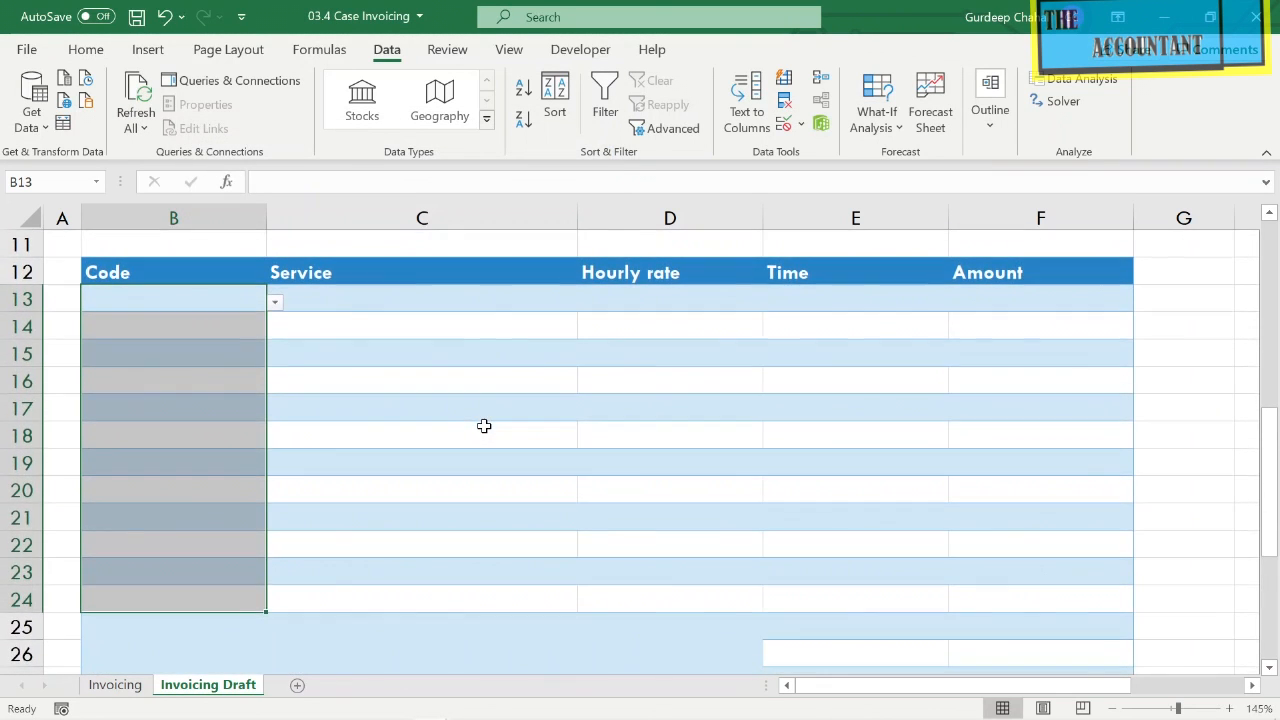
click(230, 397)
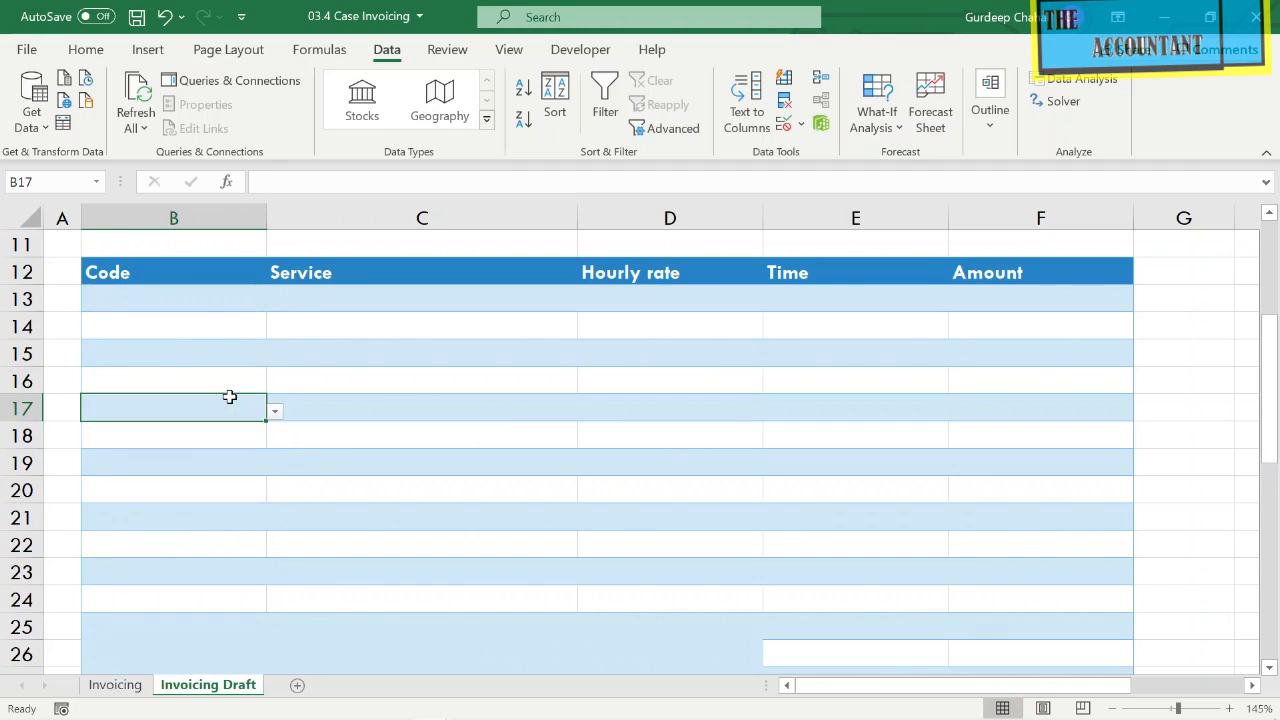
click(245, 292)
click(276, 305)
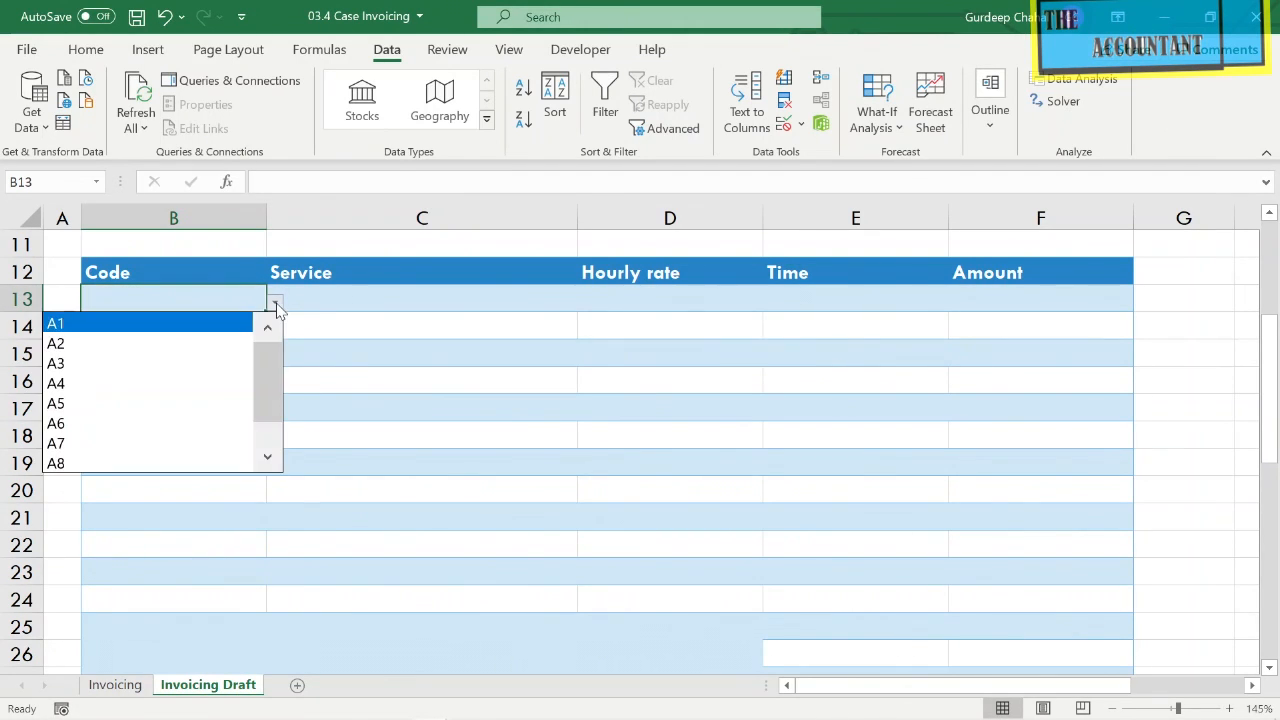
click(213, 345)
click(331, 347)
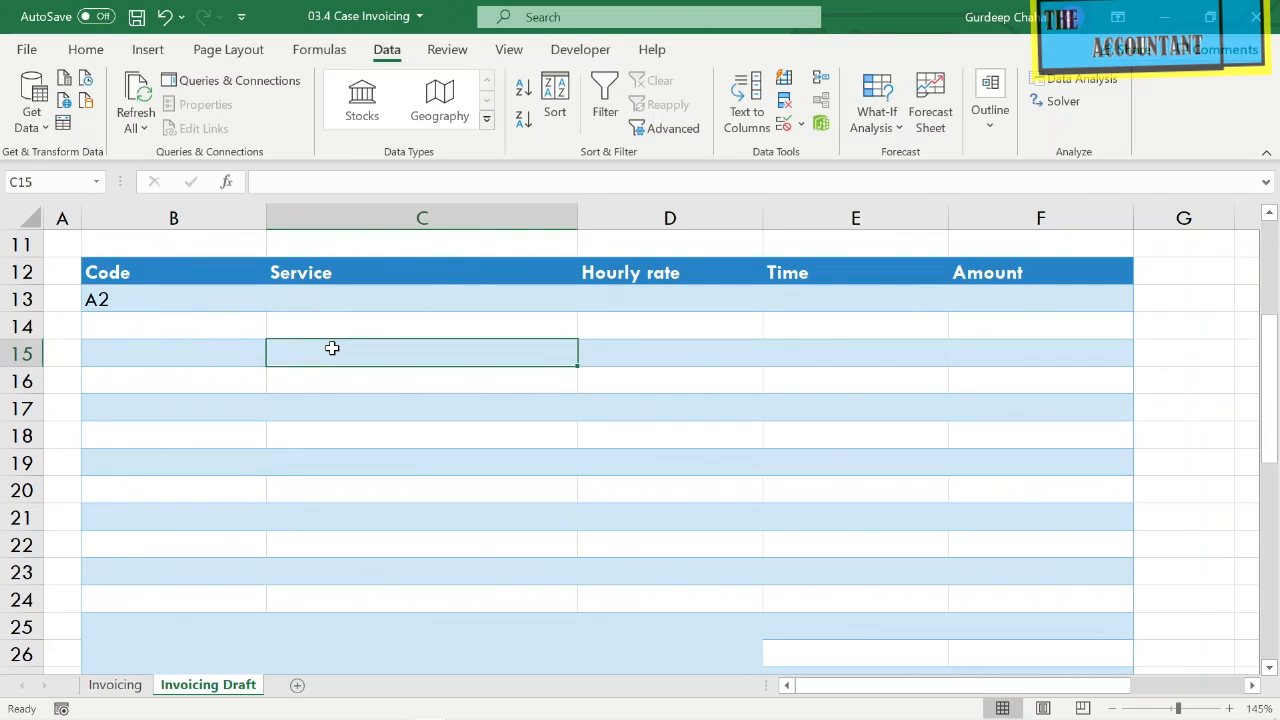
Enter =VLOOKUP(B13,$B$35:$D$44,2,FALSE) in C13 to fetch the service description for the code.
click(366, 307)
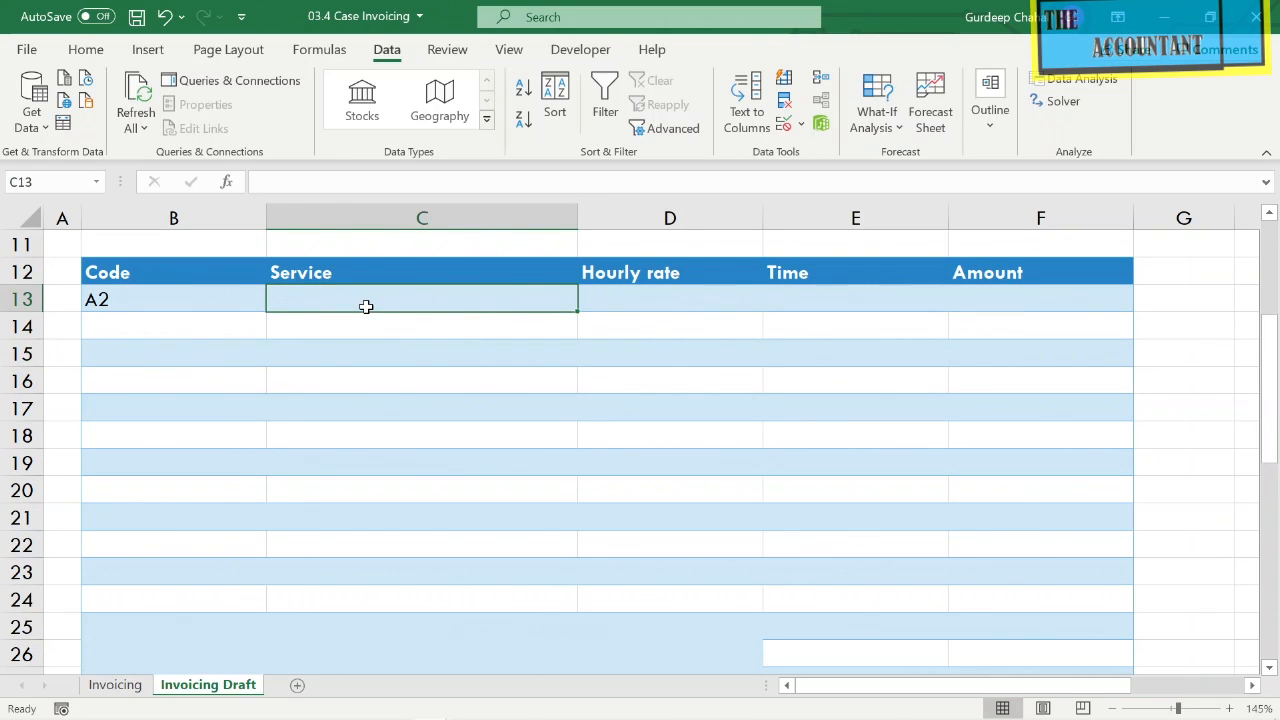
text(=)
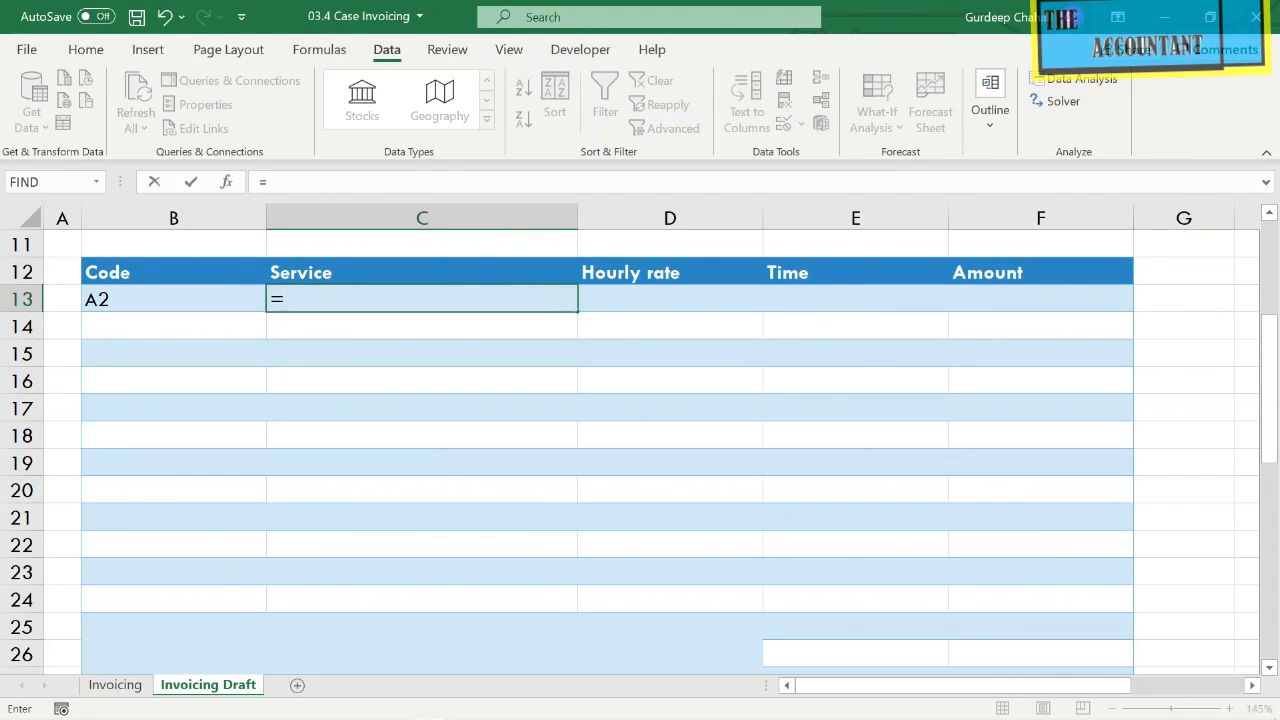
text(vlookup()
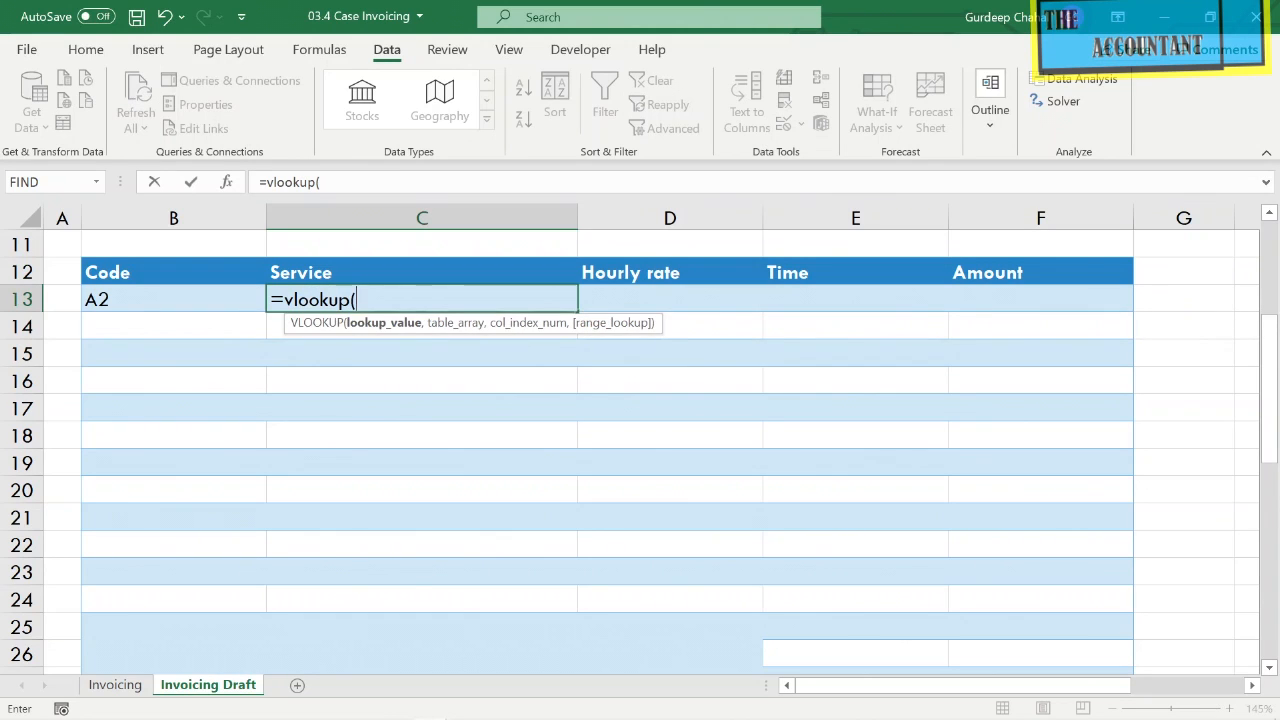
click(113, 306)
text(,)
scroll(113, 306, down, 6)
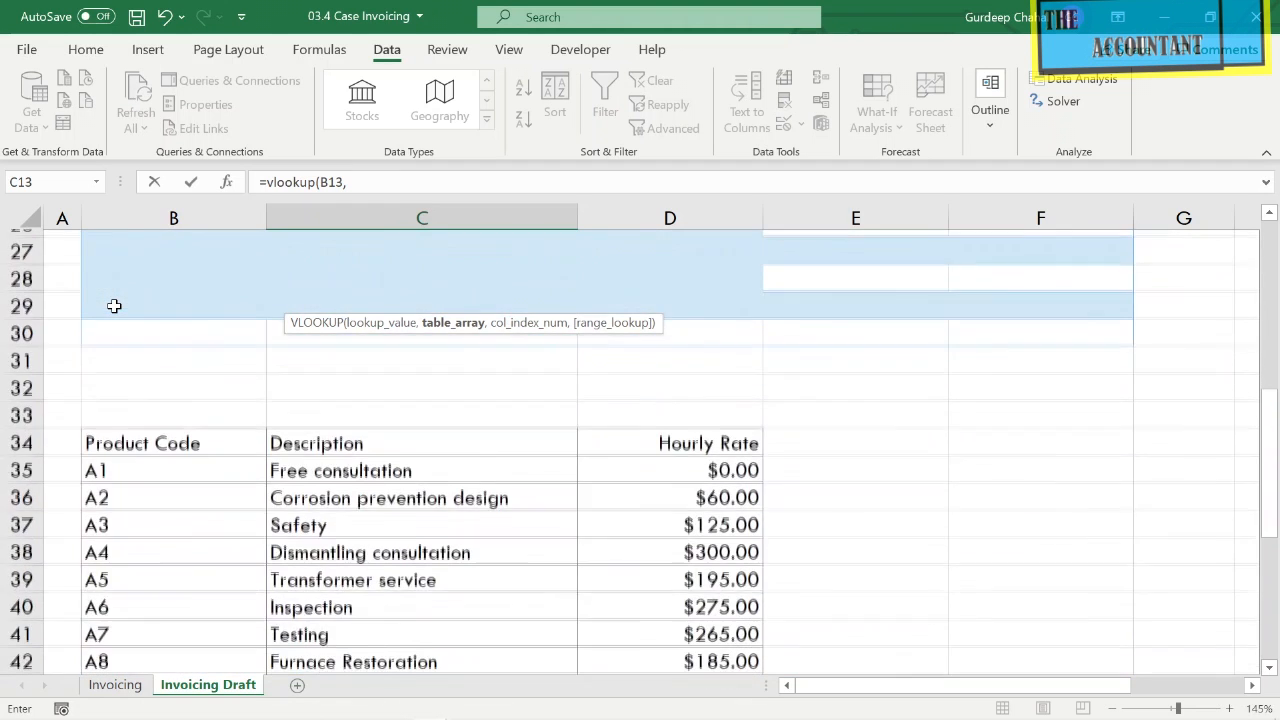
drag(130, 381, 661, 624)
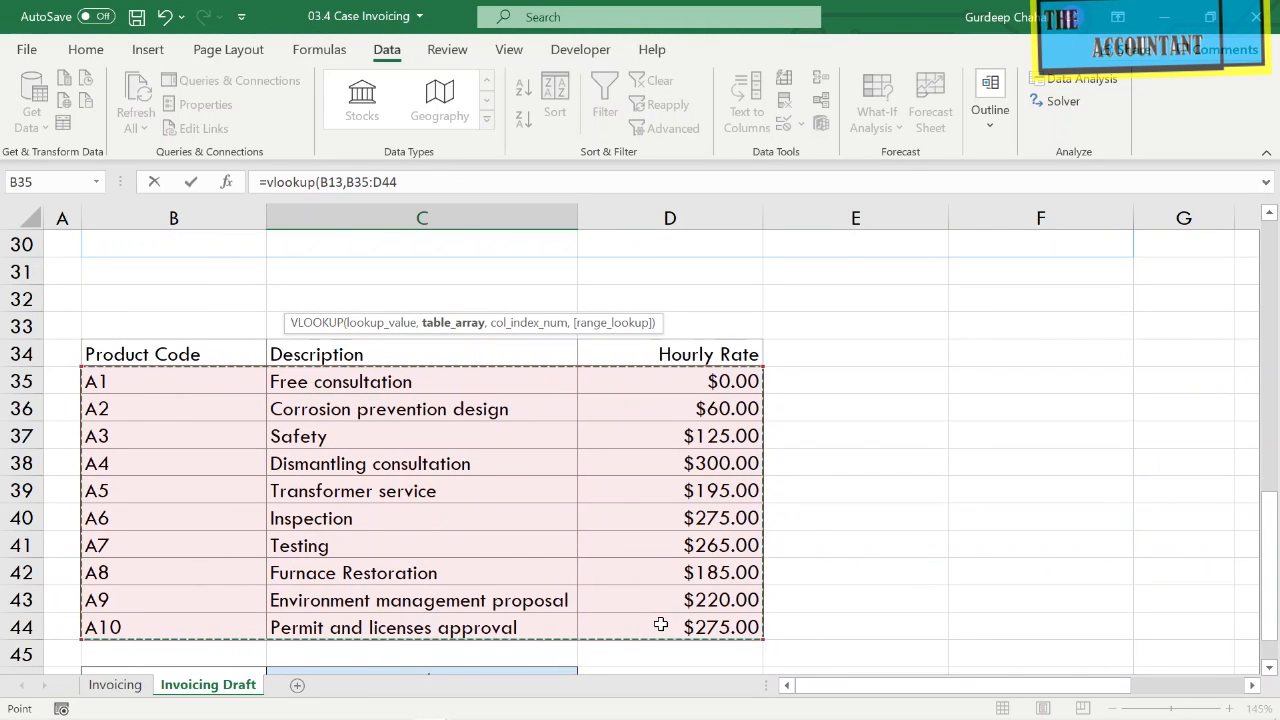
key(F4)
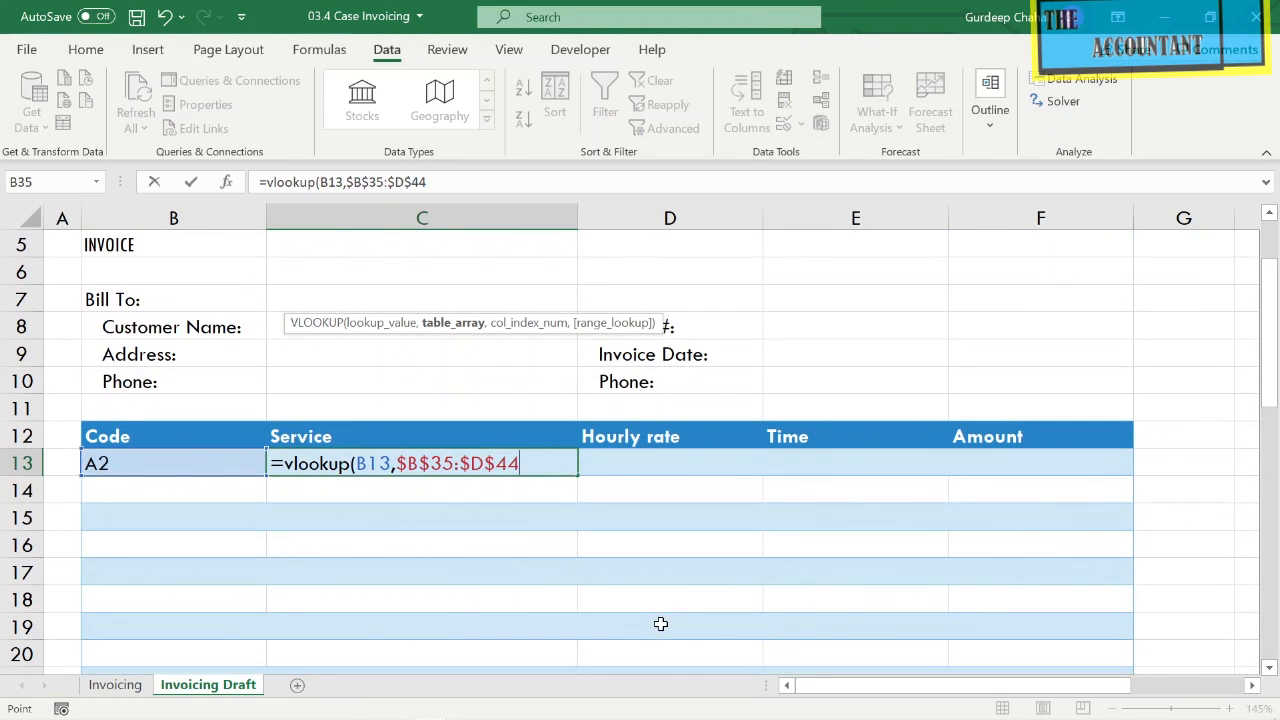
text(,)
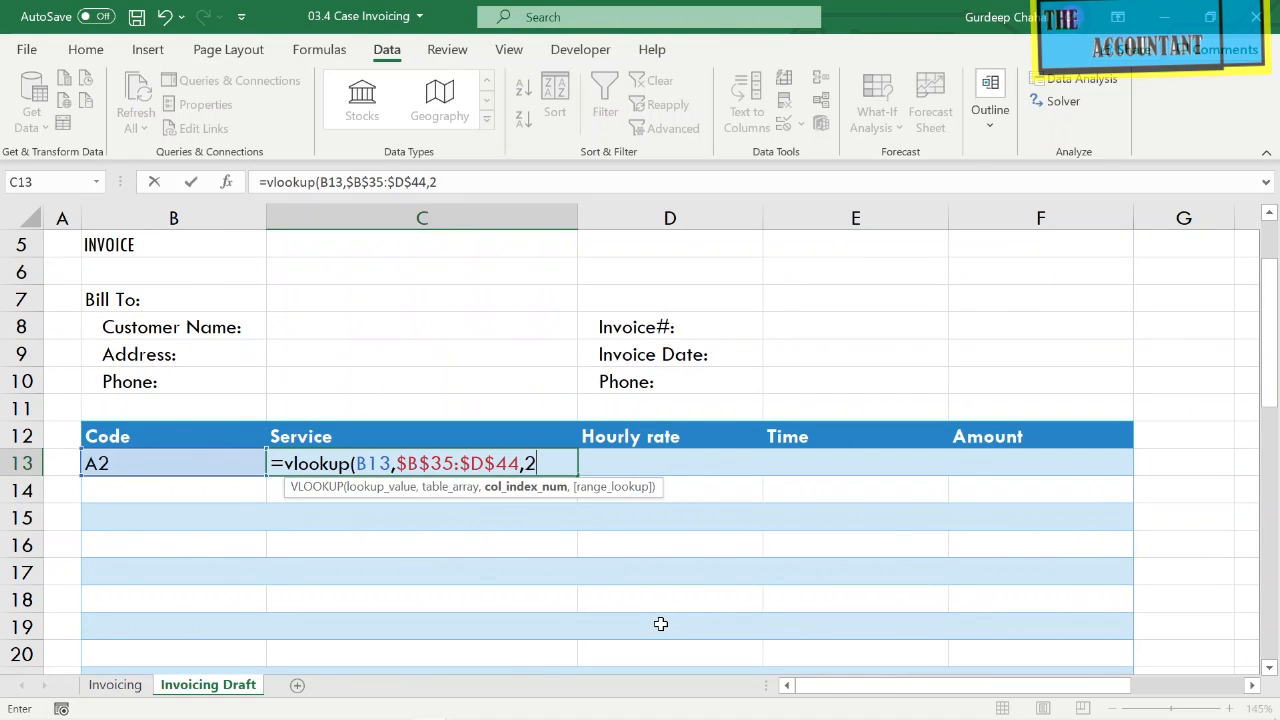
text(2,fa)
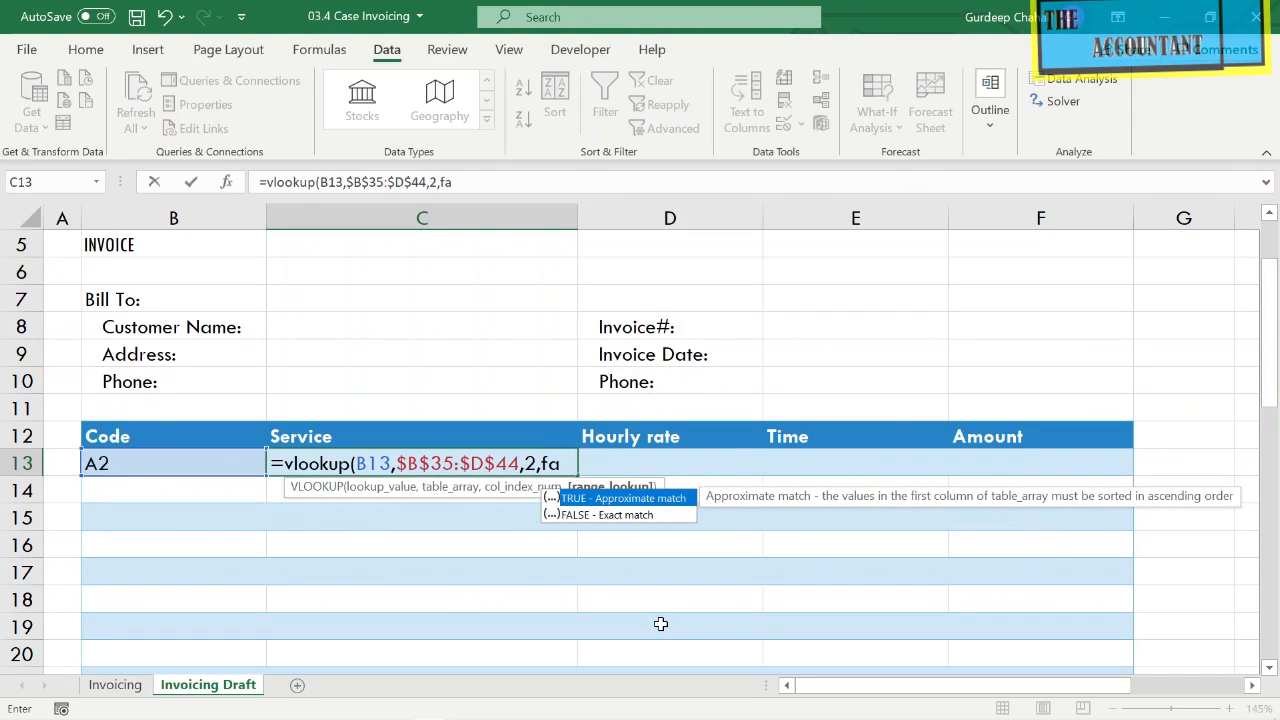
text(lse))
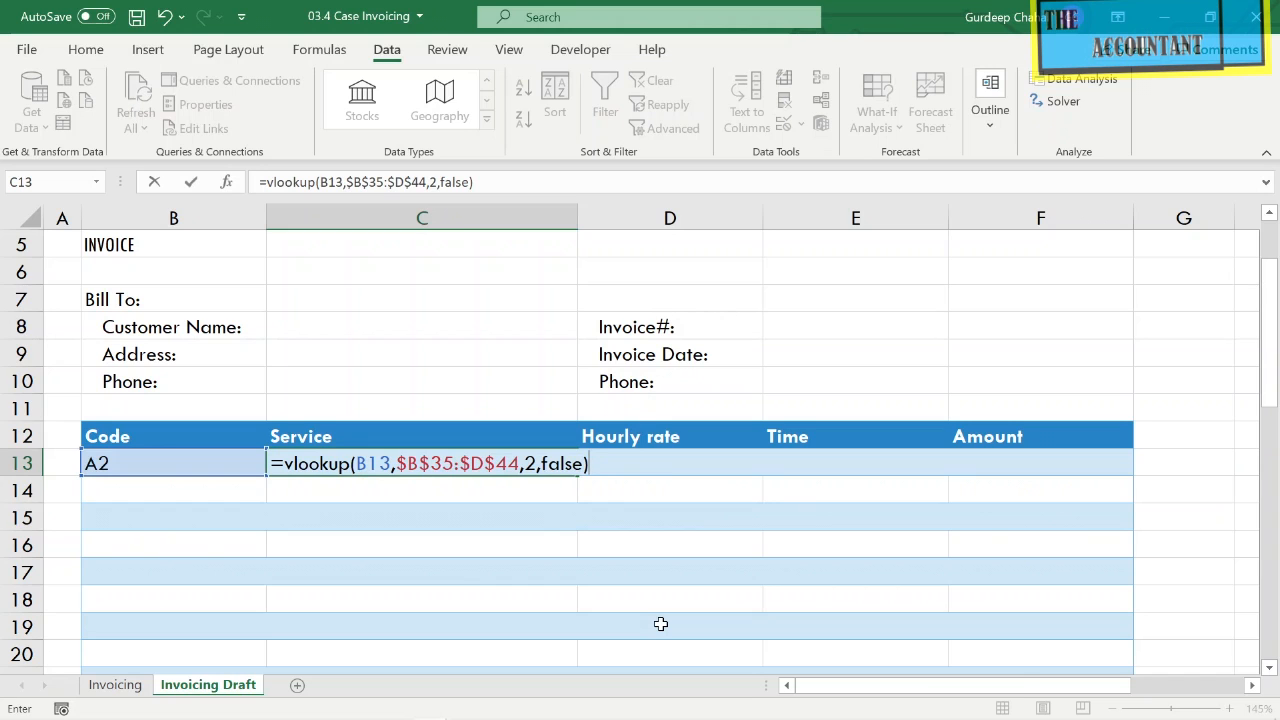
key(Return)
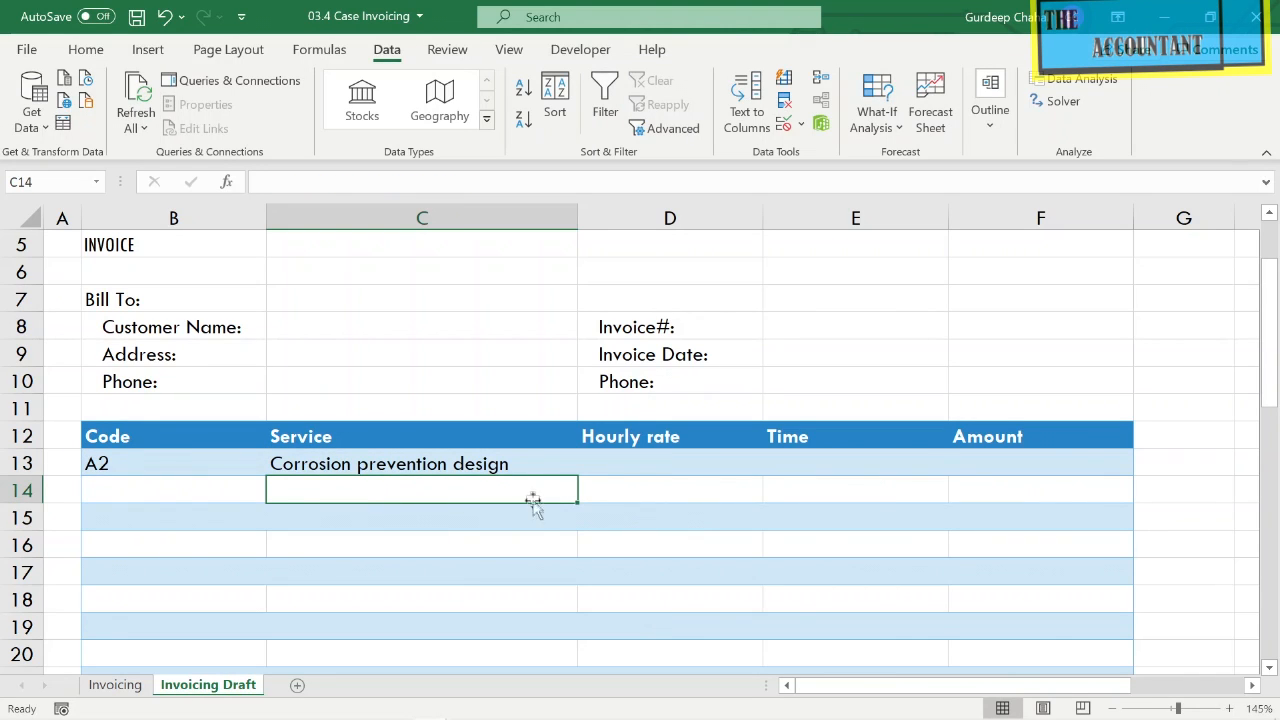
Fill the C13 lookup formula down through C24 without copying its formatting.
click(555, 452)
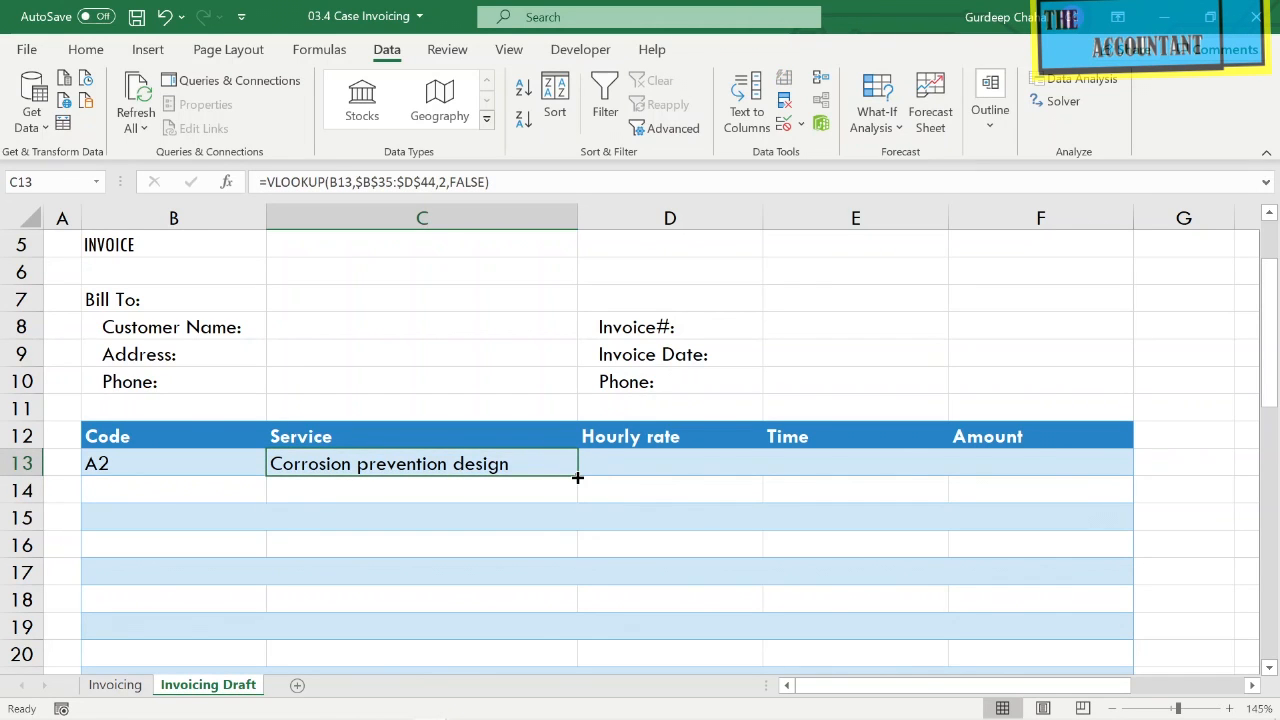
drag(579, 472, 550, 470)
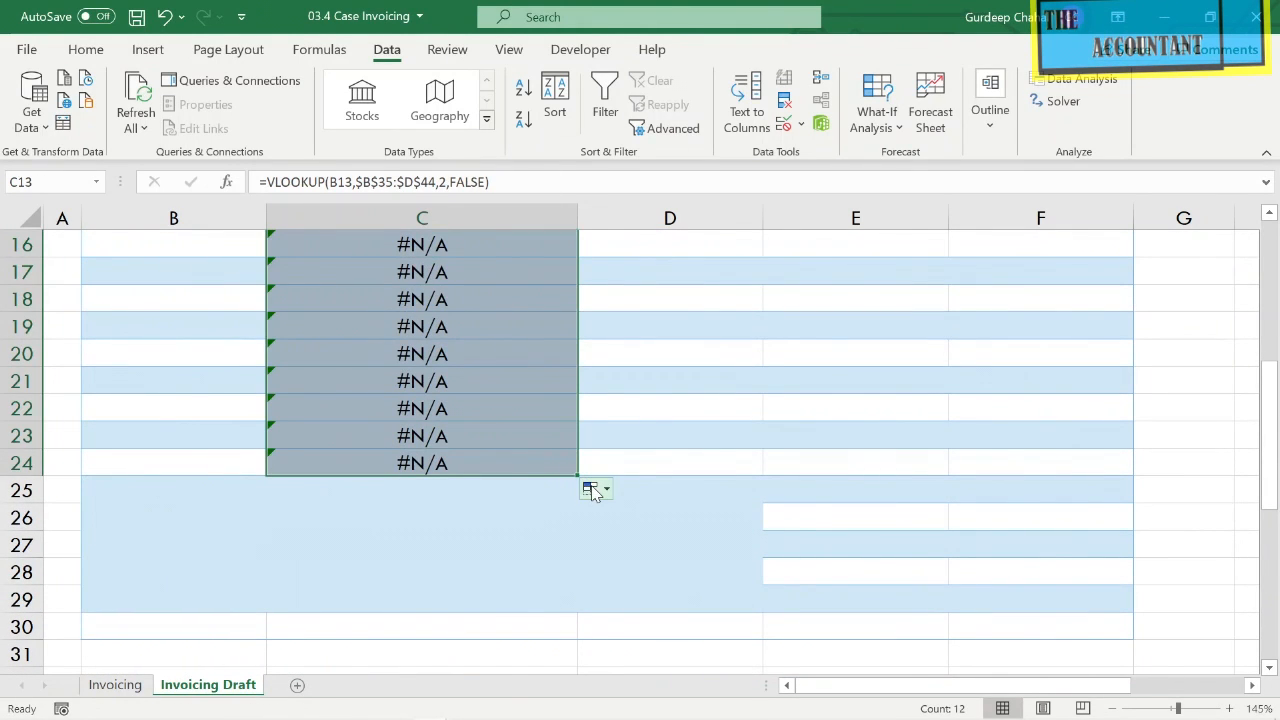
click(591, 490)
click(673, 561)
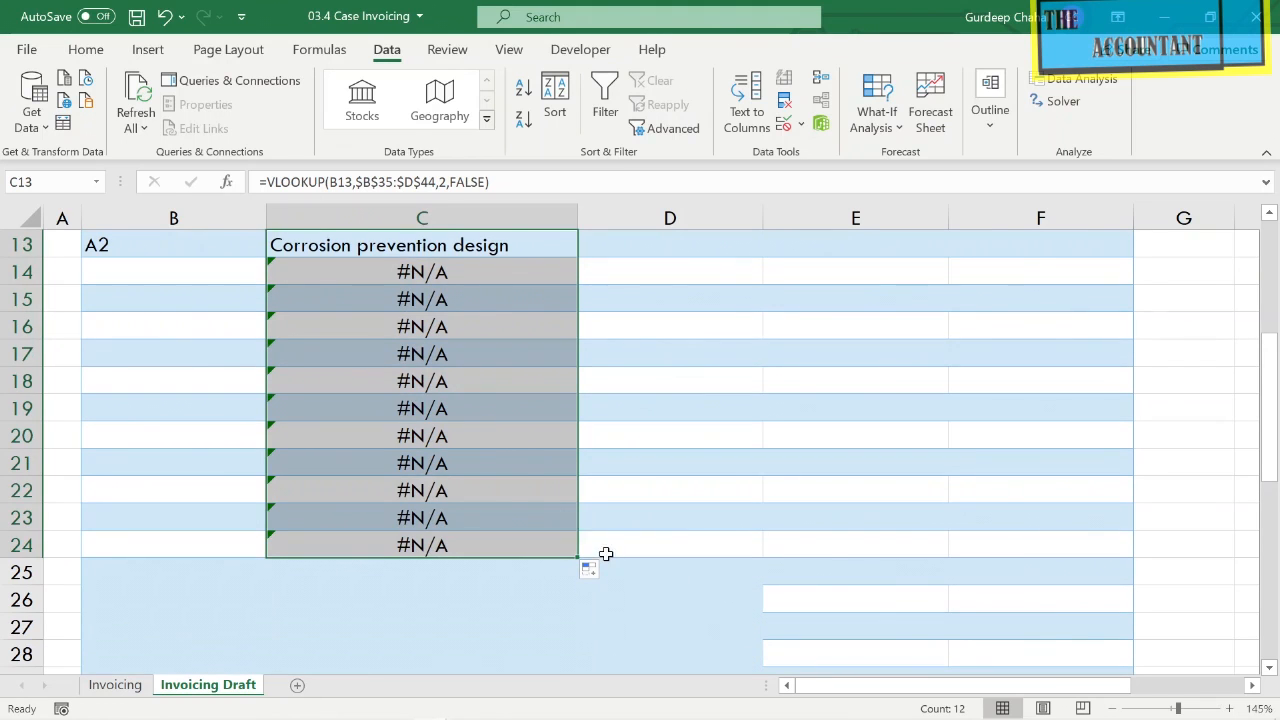
Wrap the lookup formula in C14 in IFERROR with an empty string "" as the error value.
click(390, 401)
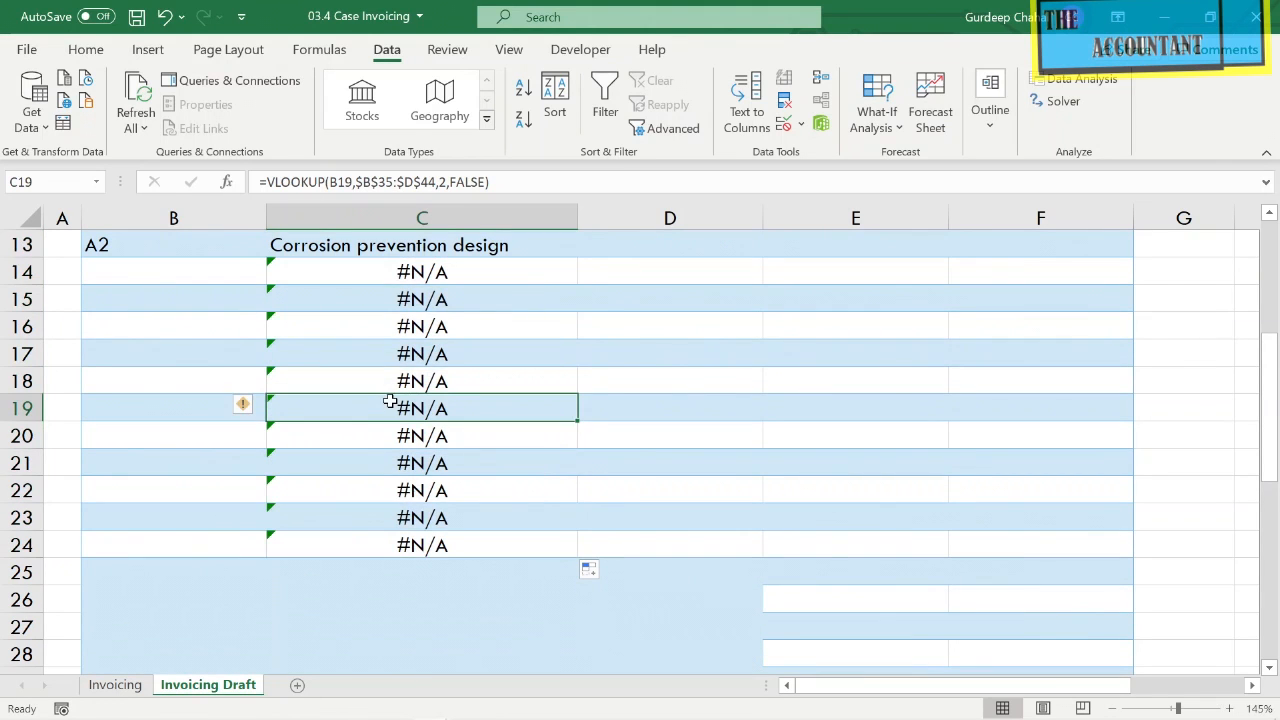
click(400, 292)
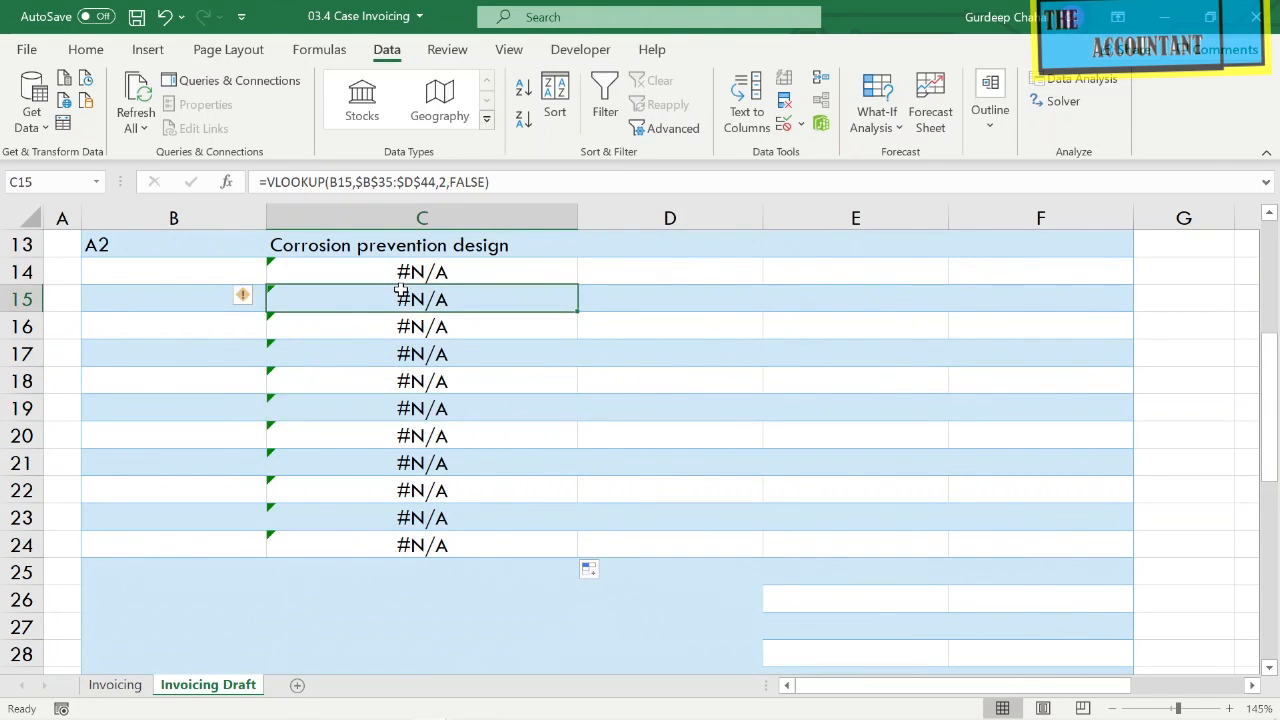
click(400, 272)
scroll(400, 272, up, 2)
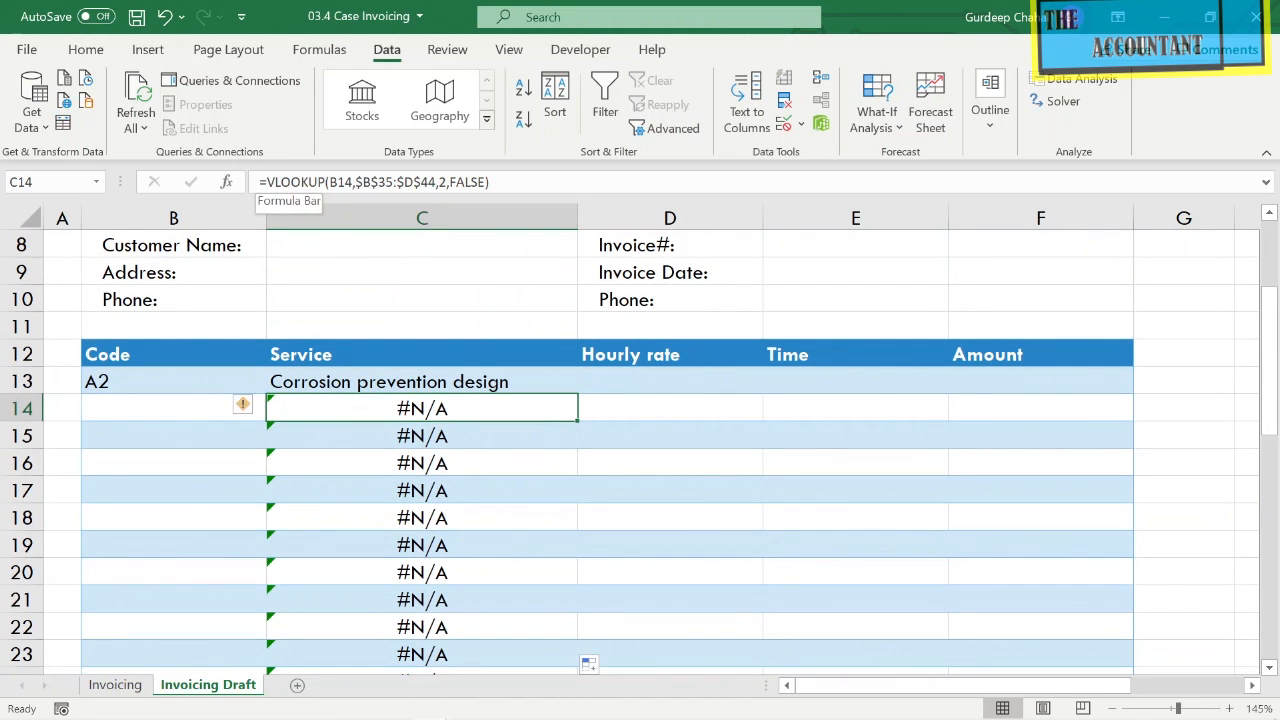
click(263, 182)
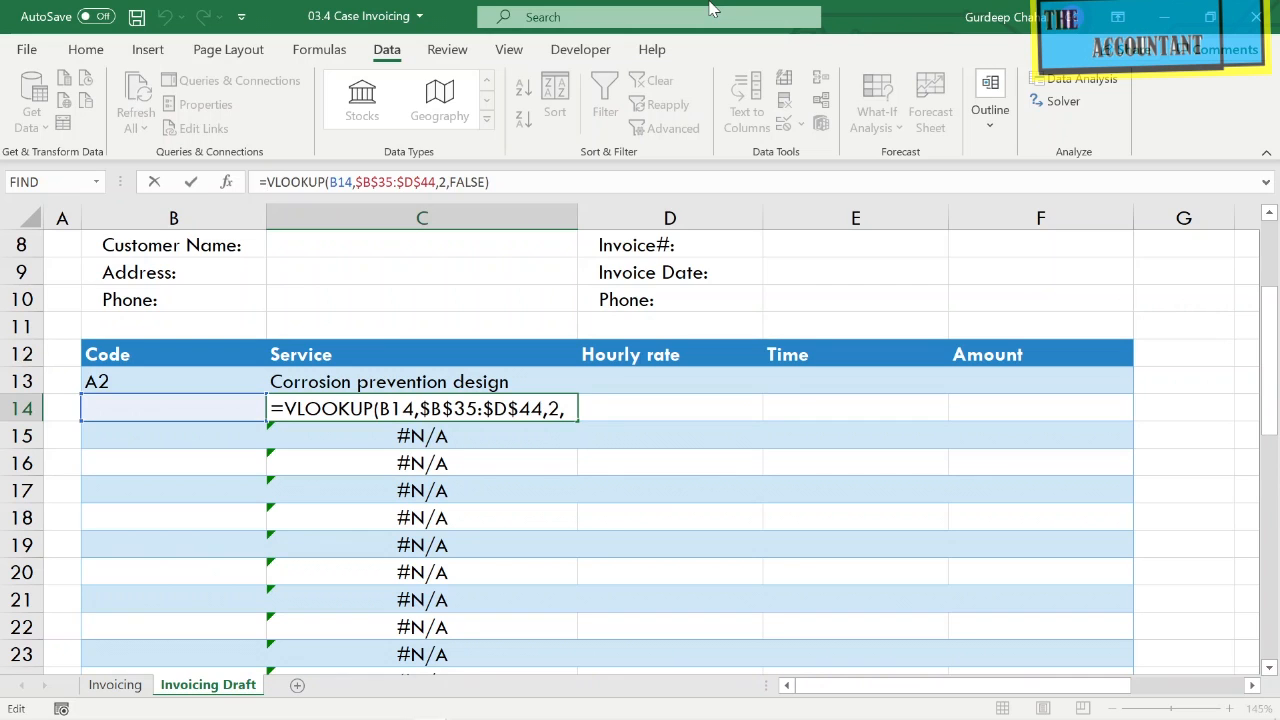
text(iferror)
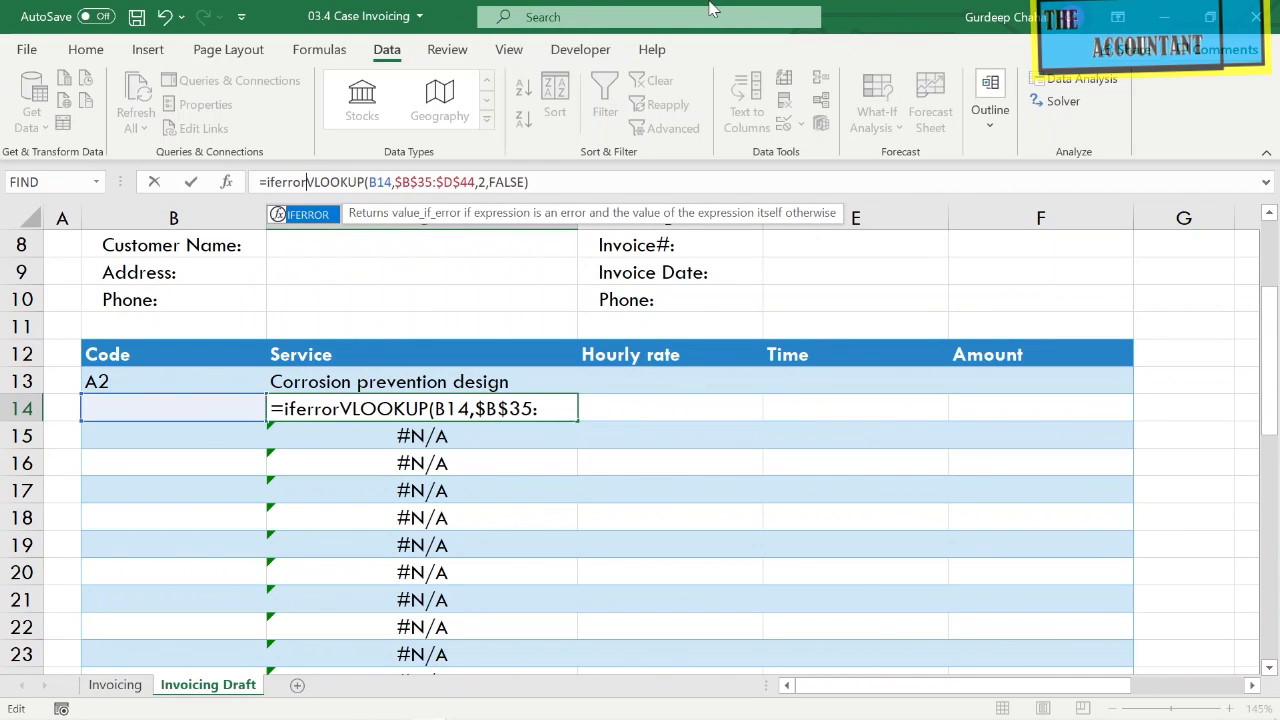
text(()
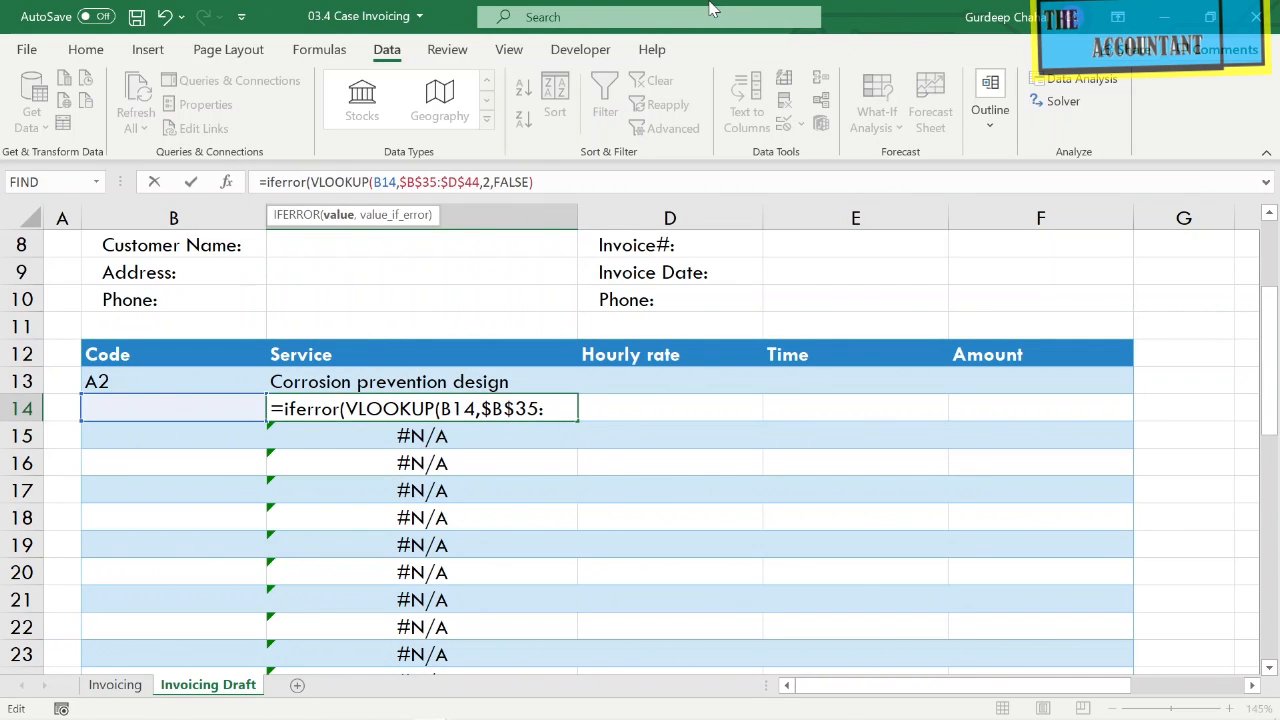
click(537, 182)
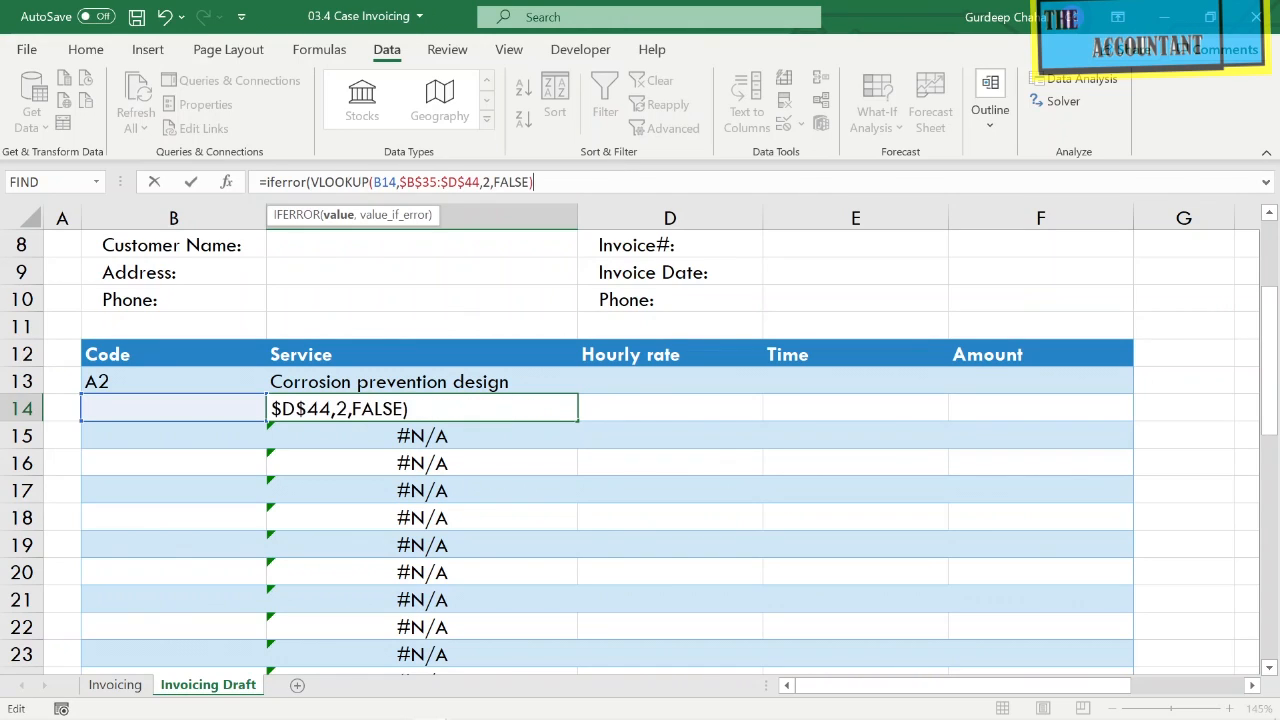
text(,)
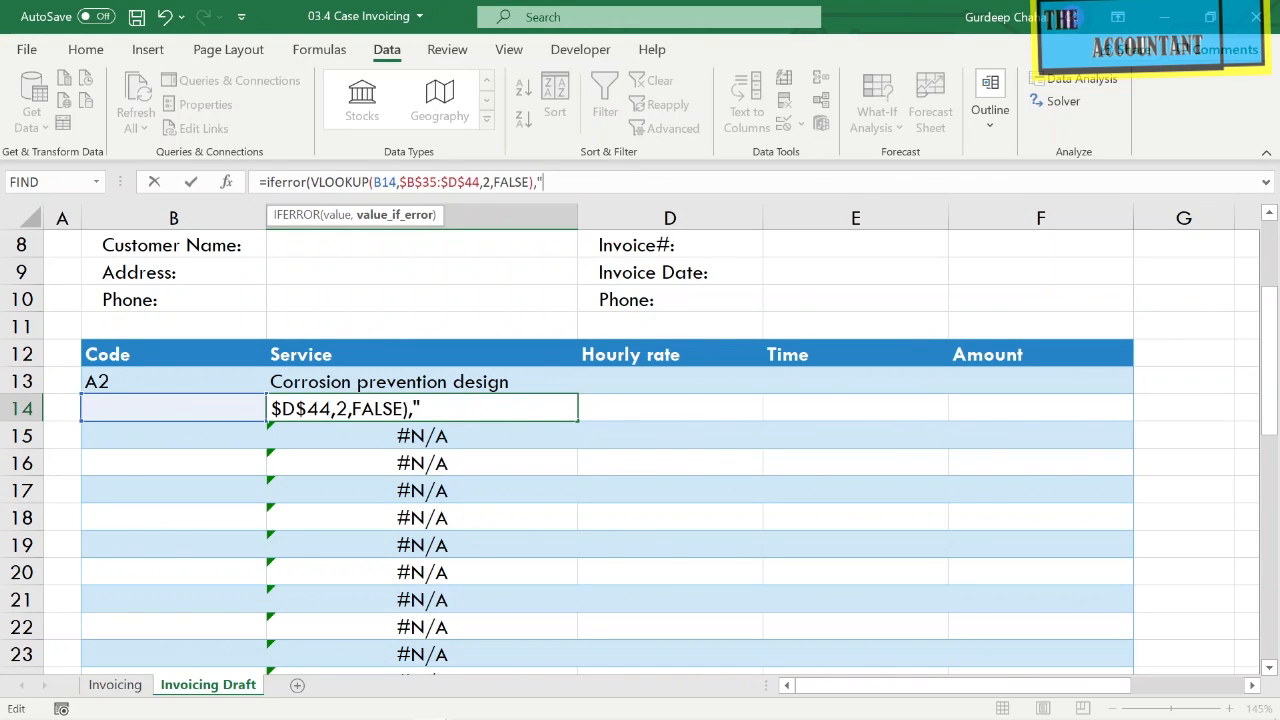
text(""))
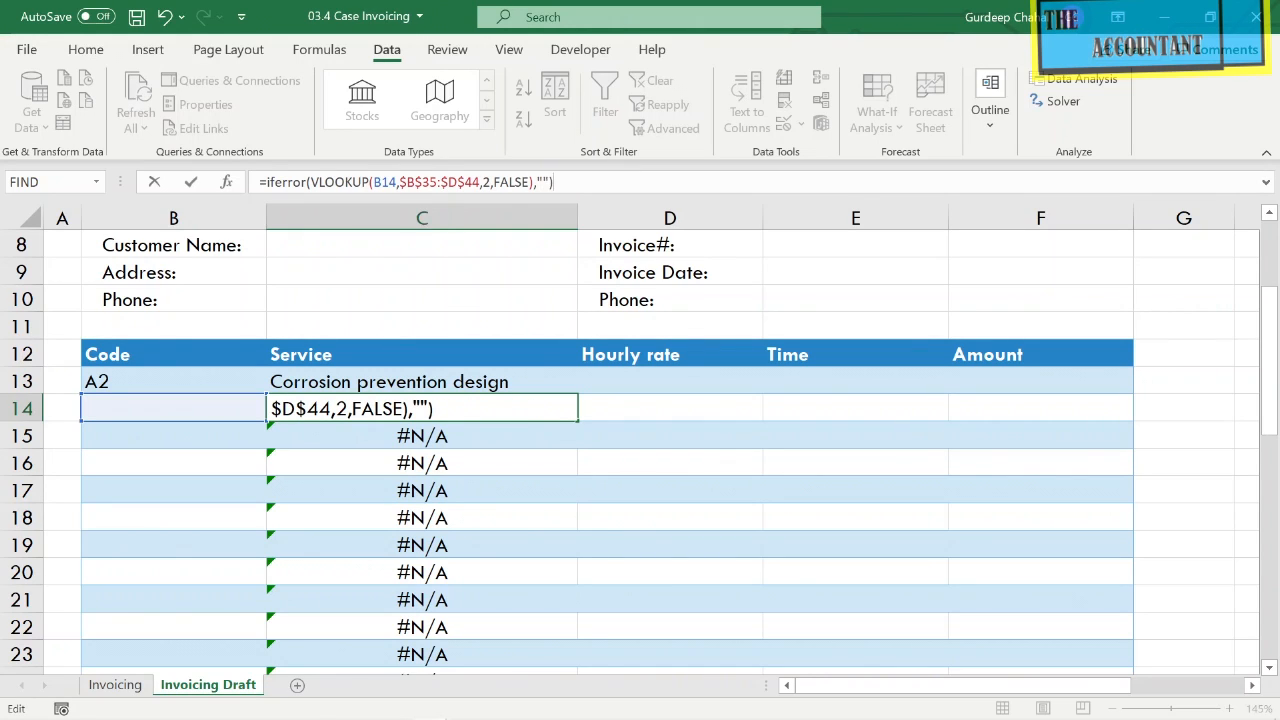
key(Return)
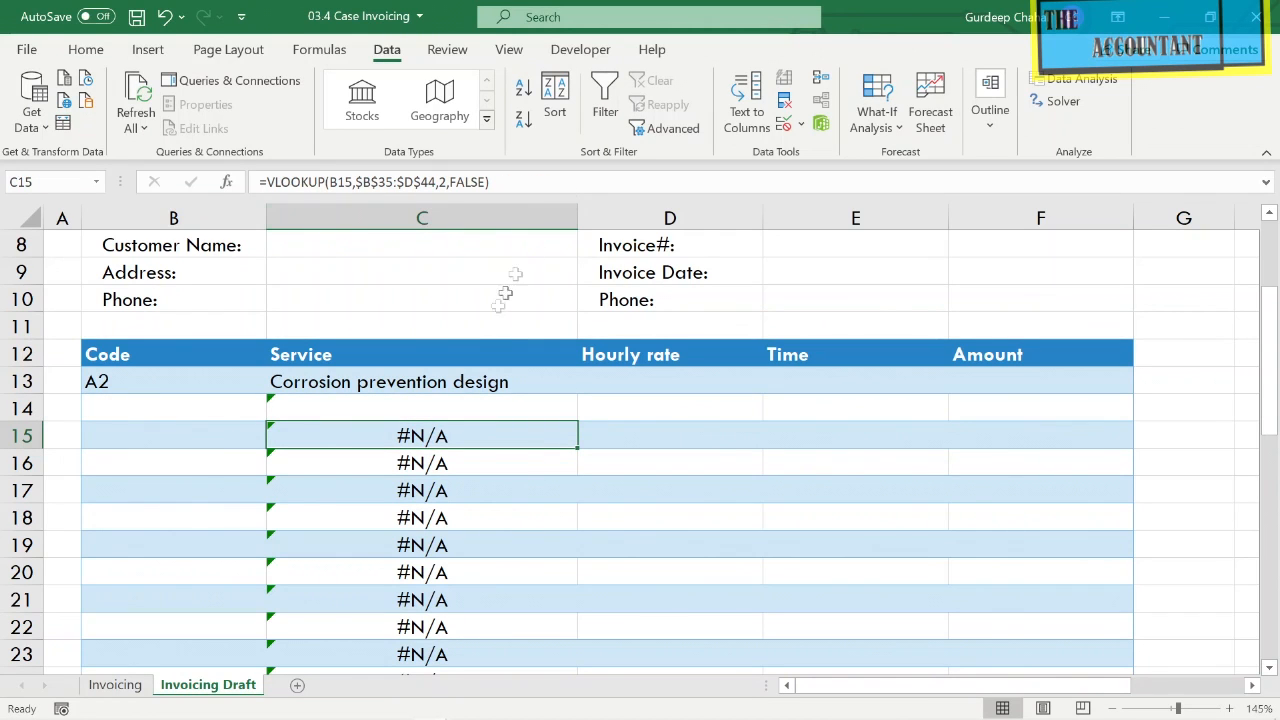
Fill the IFERROR lookup formula from C14 down through C24.
click(544, 400)
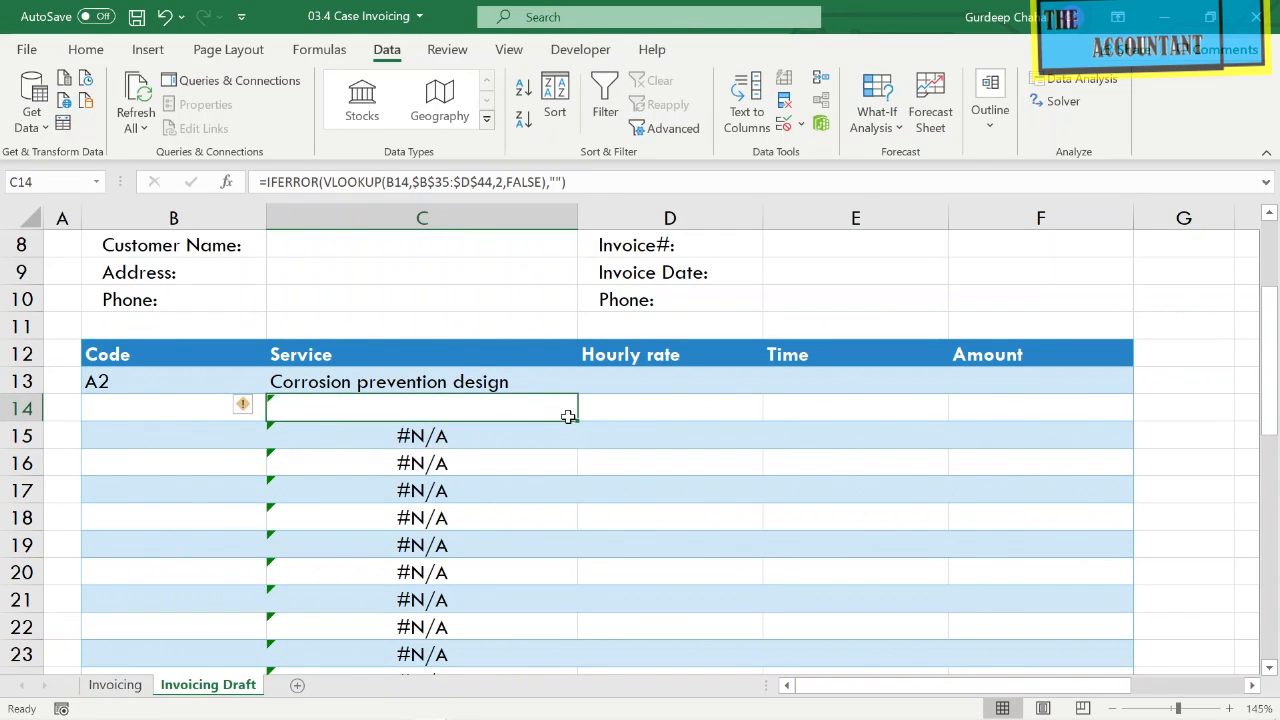
drag(578, 419, 543, 632)
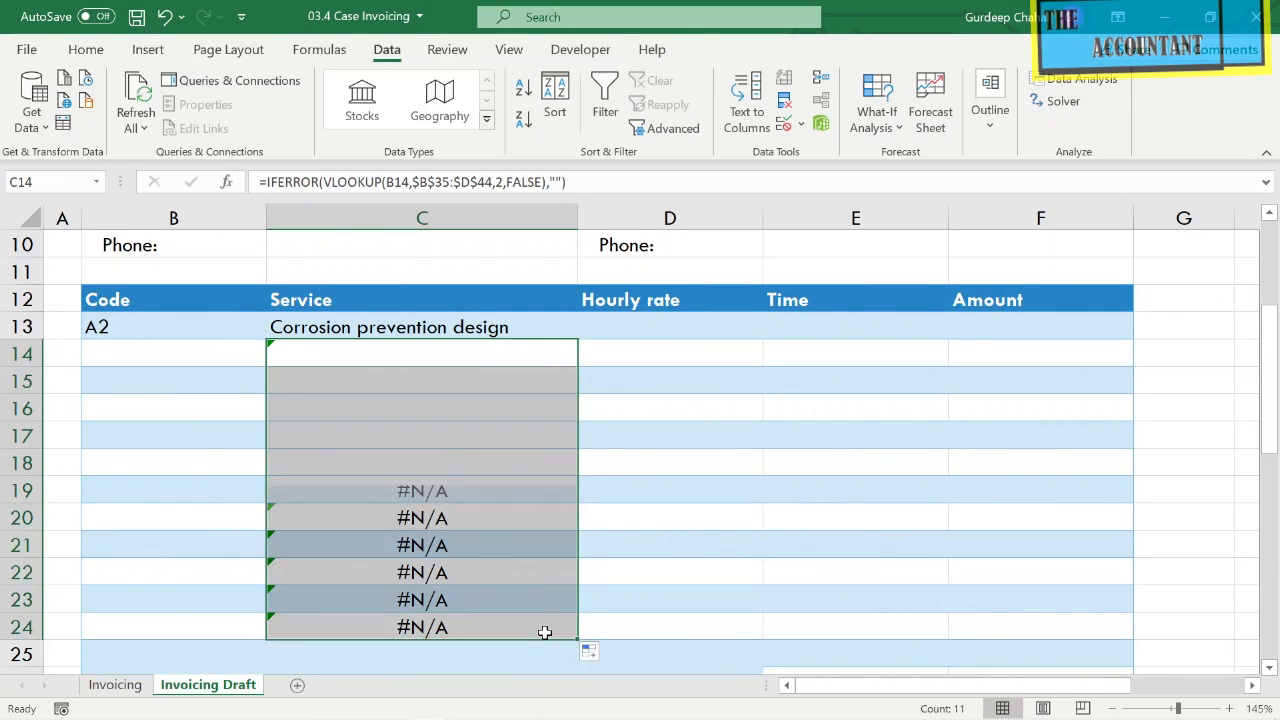
click(251, 388)
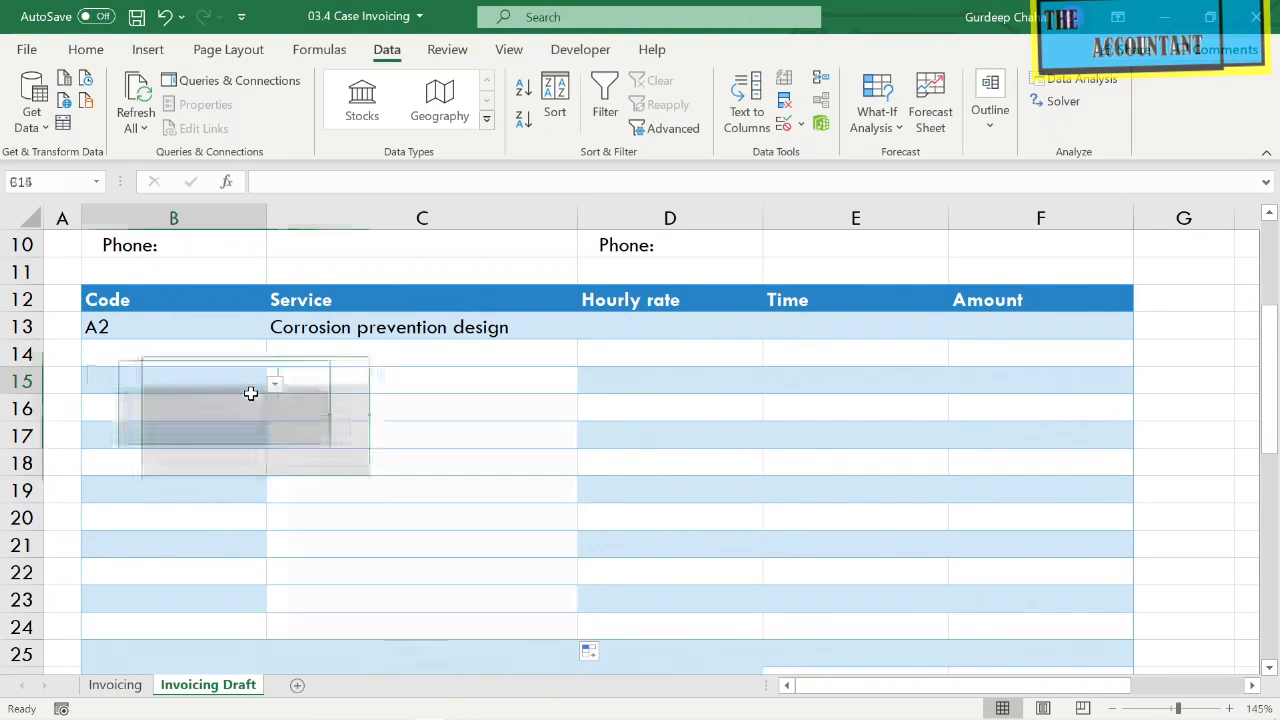
Begin an hourly rate formula in D13 with IFERROR around a VLOOKUP that uses B13 as the lookup value.
click(691, 332)
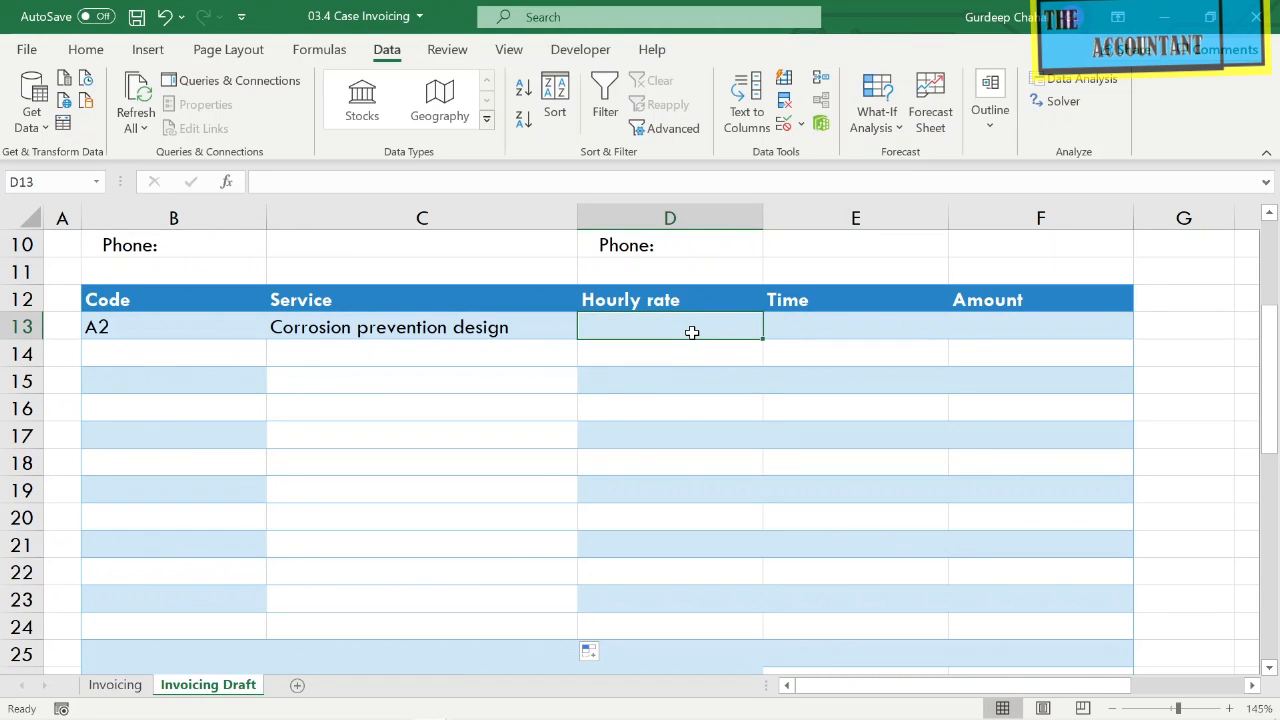
text(=i)
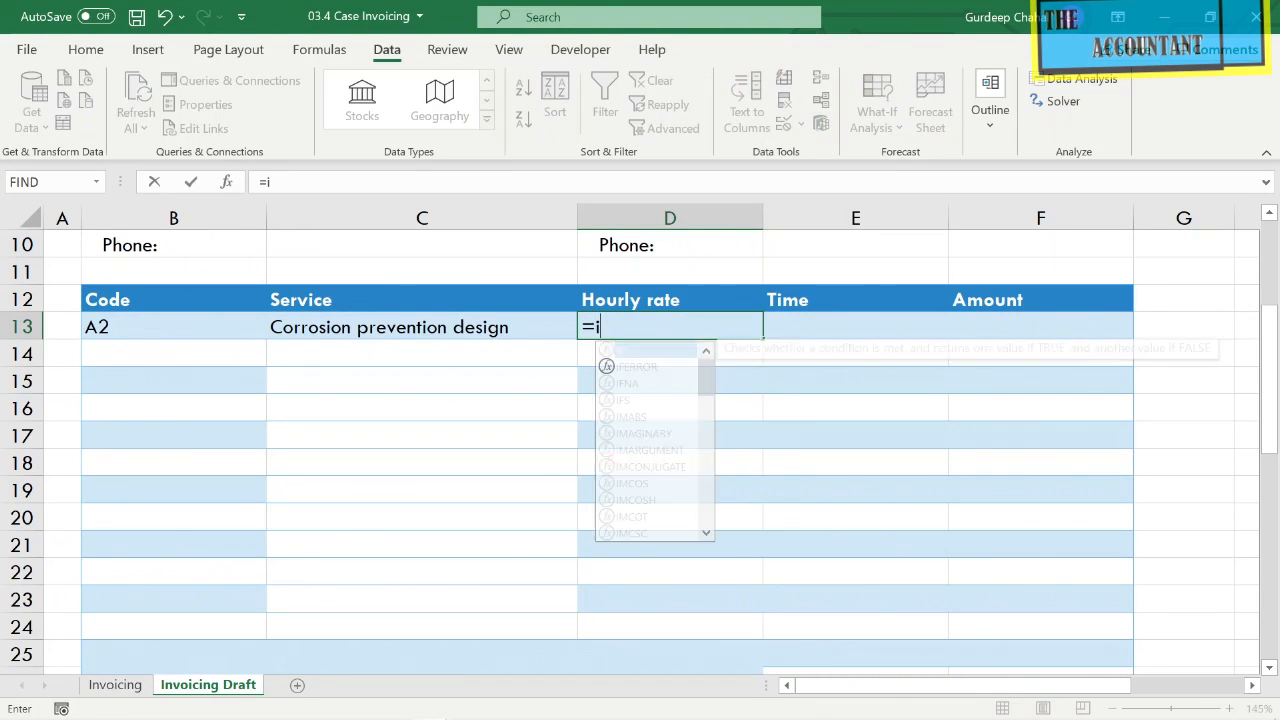
text(ferror)
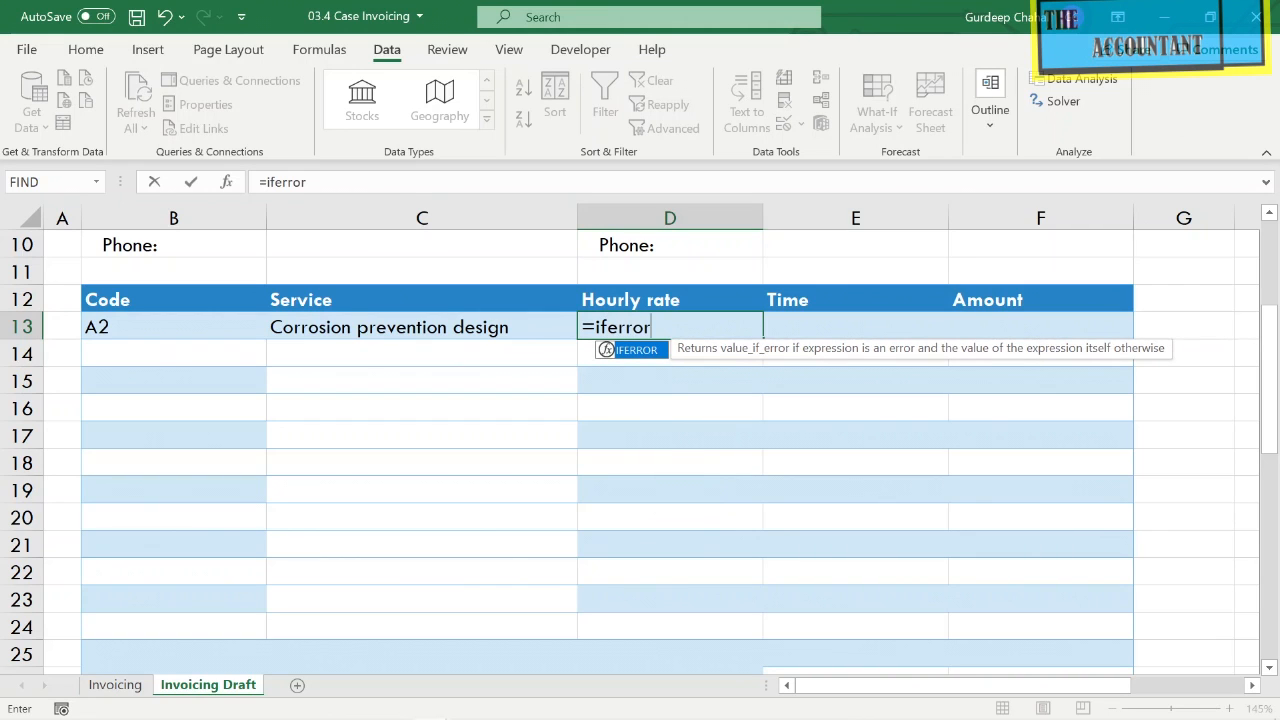
text(()
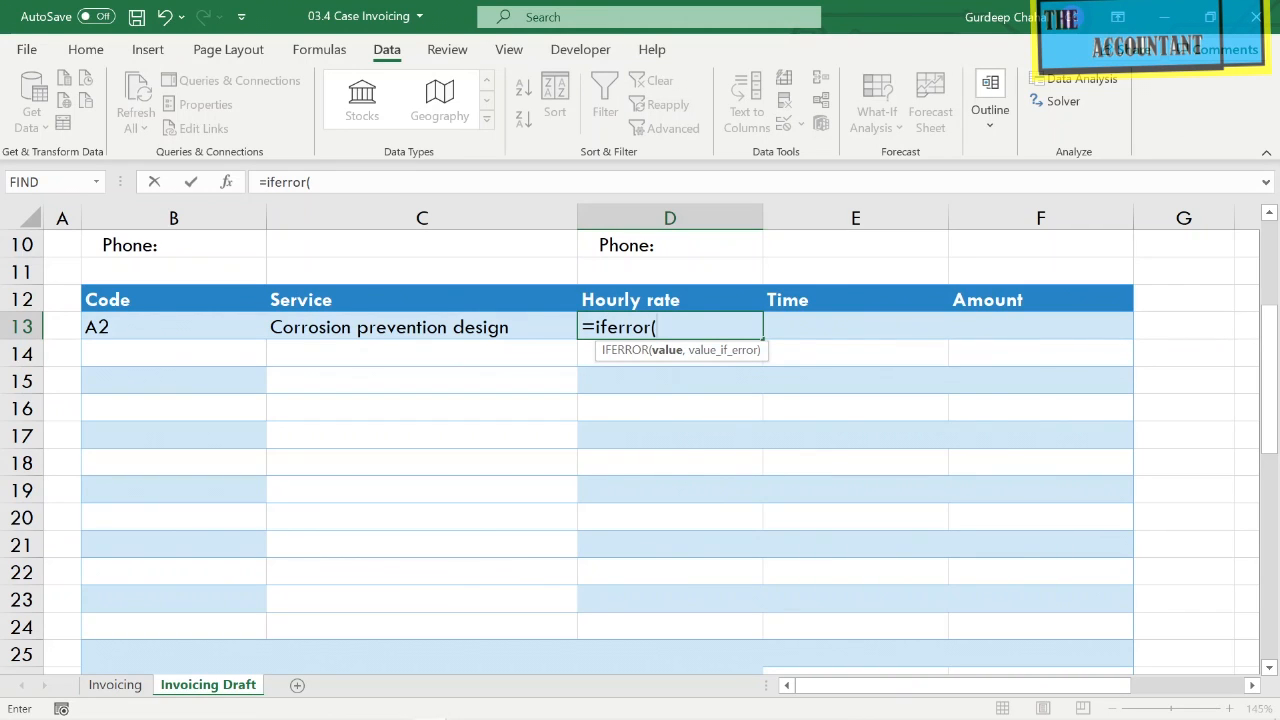
text(vlookup)
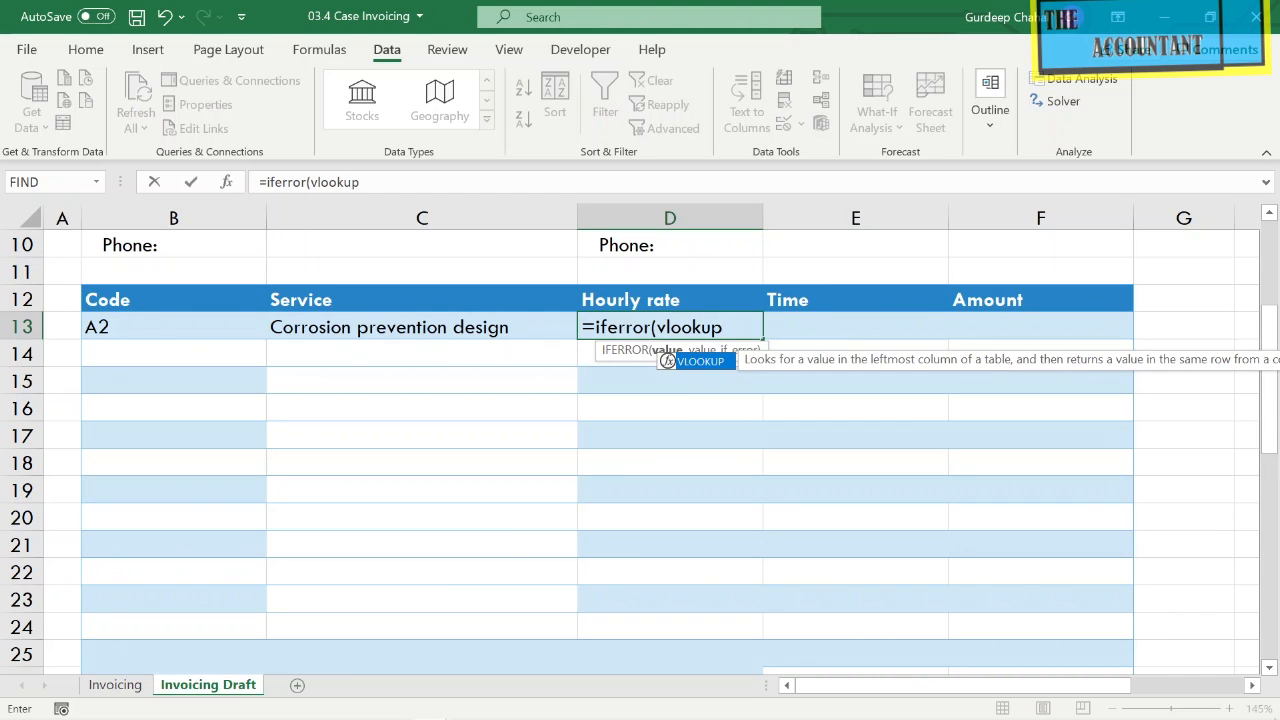
text(()
click(204, 321)
text(,)
Set the table array of the VLOOKUP in D13 to the product list as the absolute range $B$35:$D$44.
scroll(204, 321, up, 1)
scroll(204, 321, down, 7)
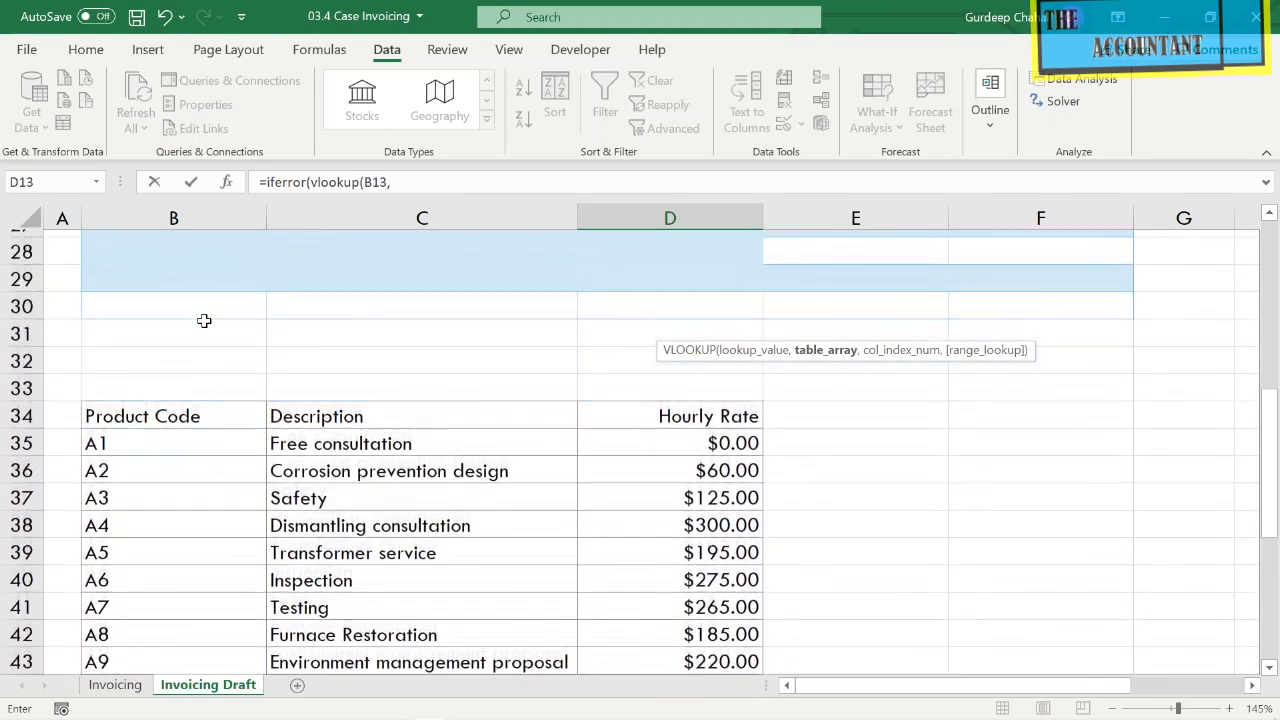
drag(131, 436, 647, 538)
scroll(647, 538, up, 7)
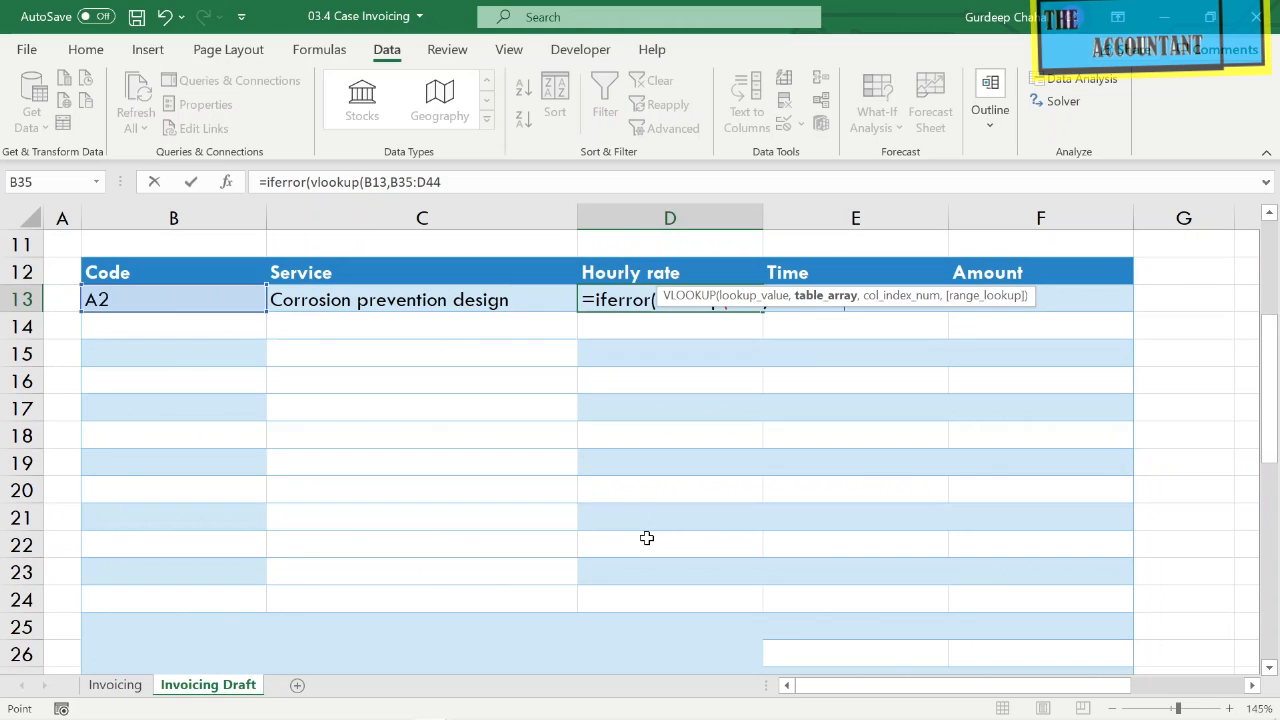
key(F4)
Complete the D13 formula with column index 3, FALSE for an exact match, and an empty string "" as the error value.
text(,3f)
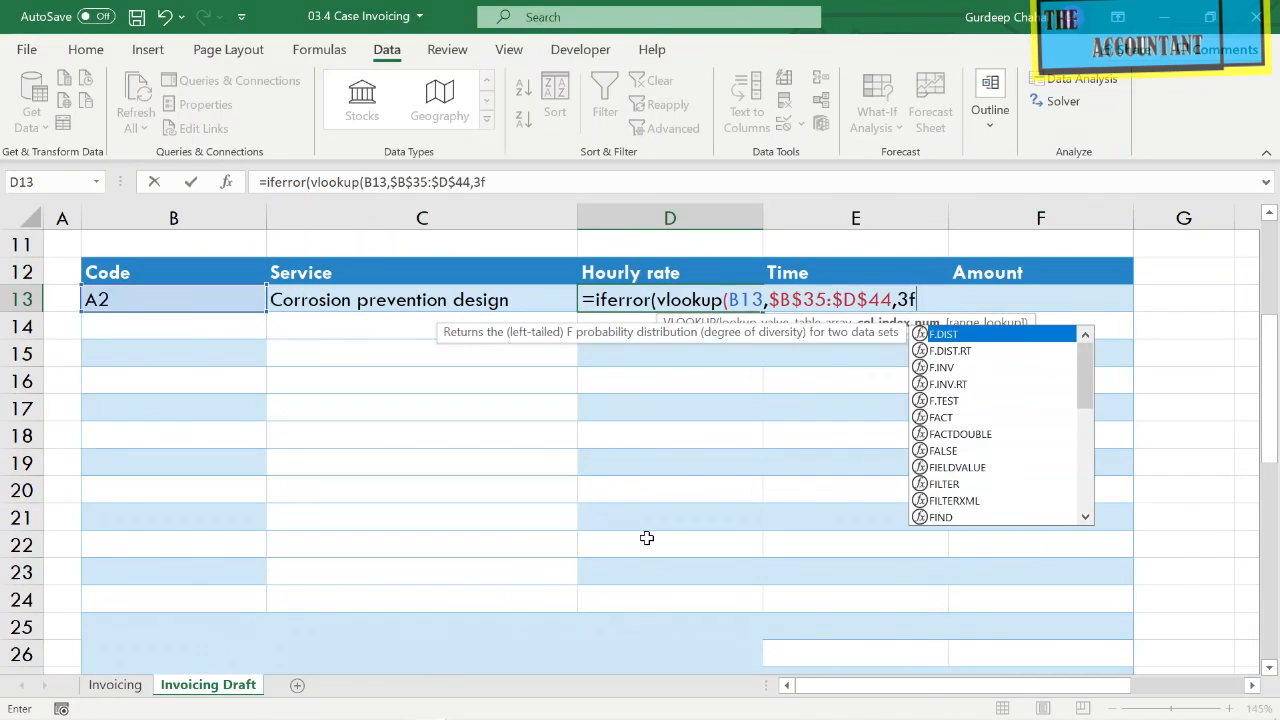
key(BackSpace)
text(,)
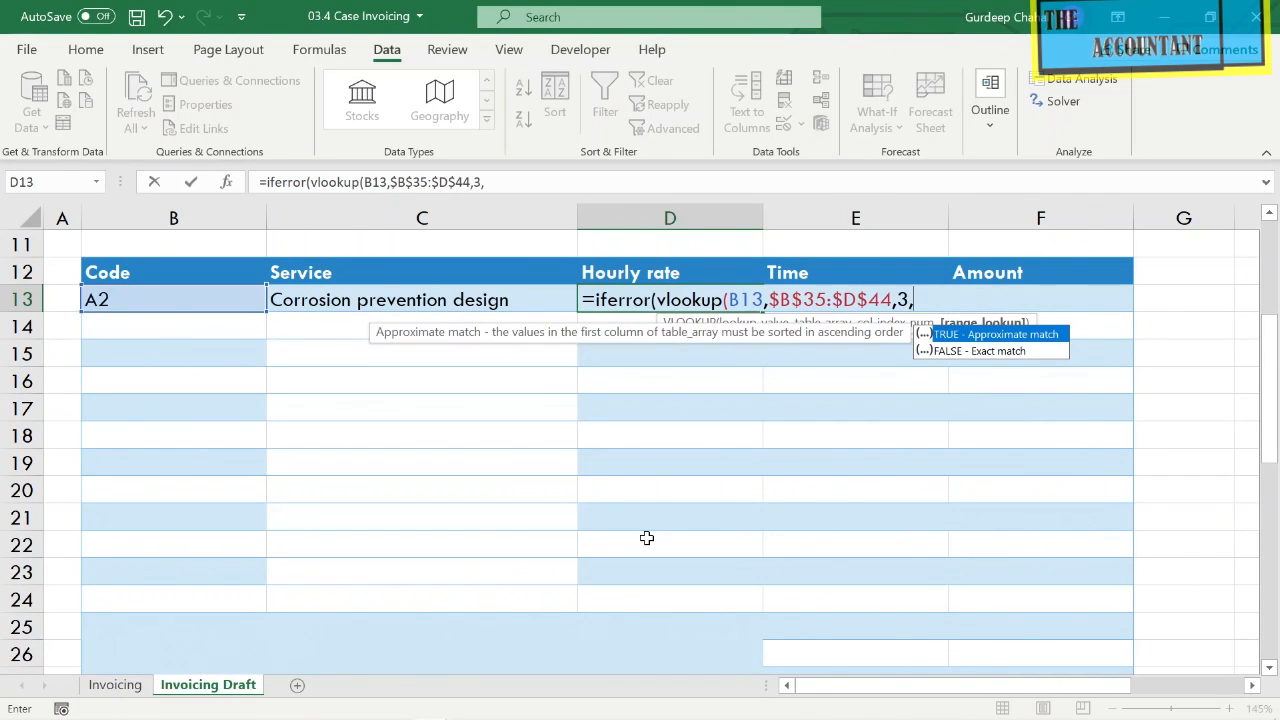
text(false))
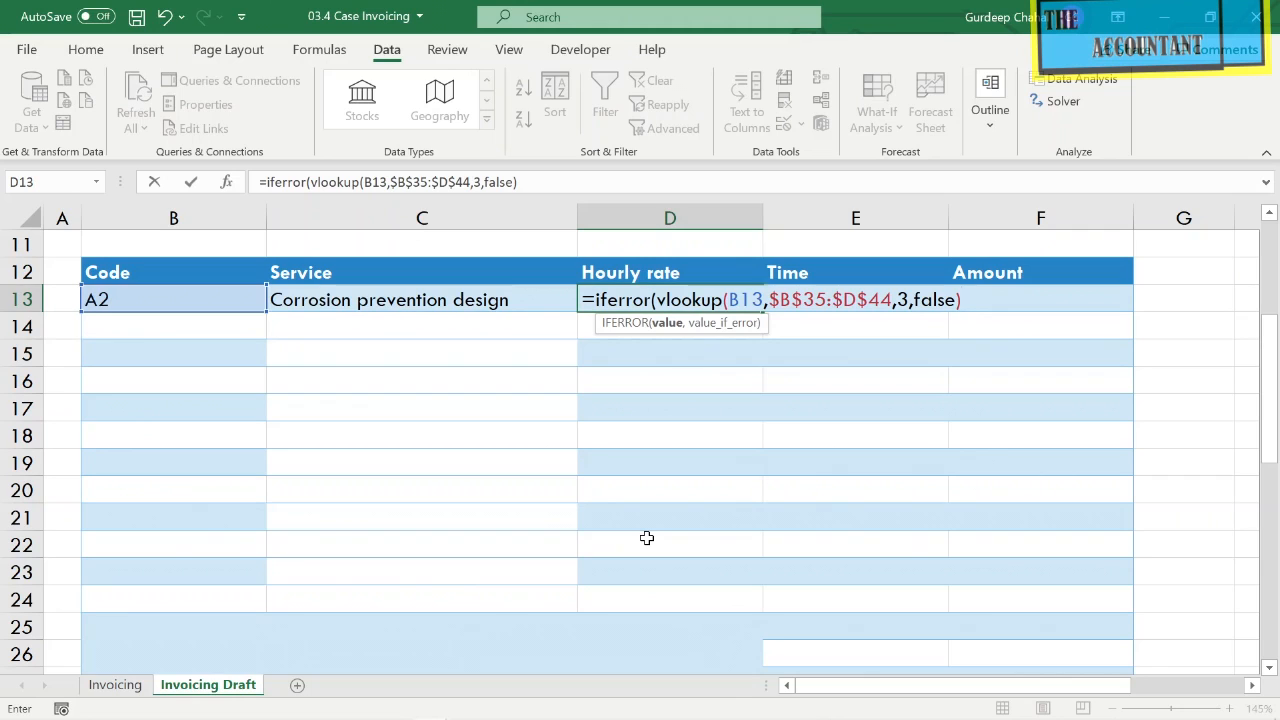
text(,)
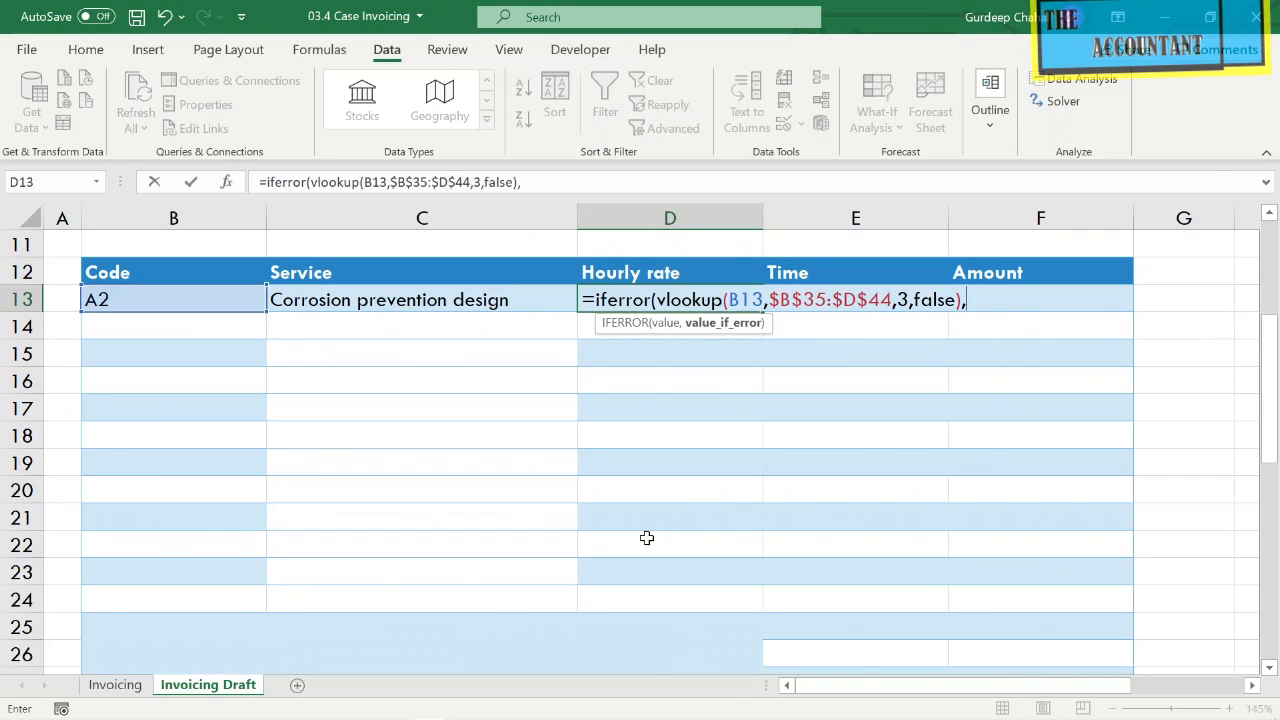
text(""))
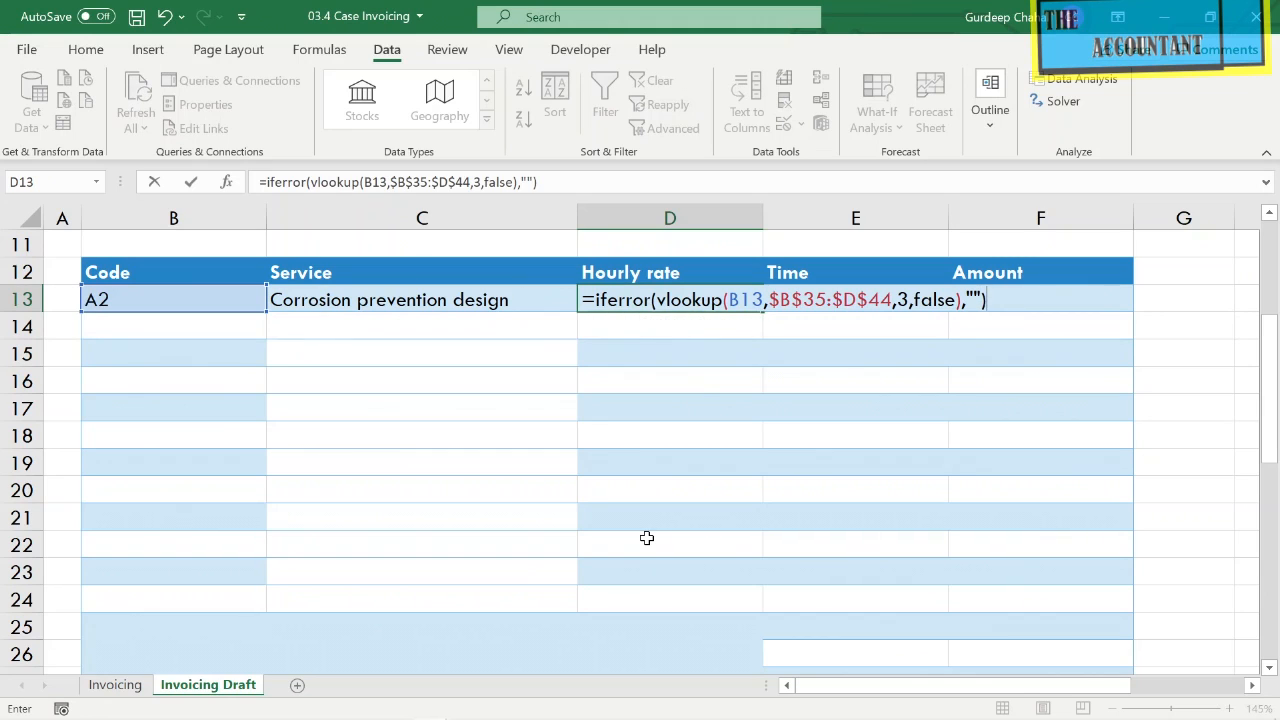
key(Return)
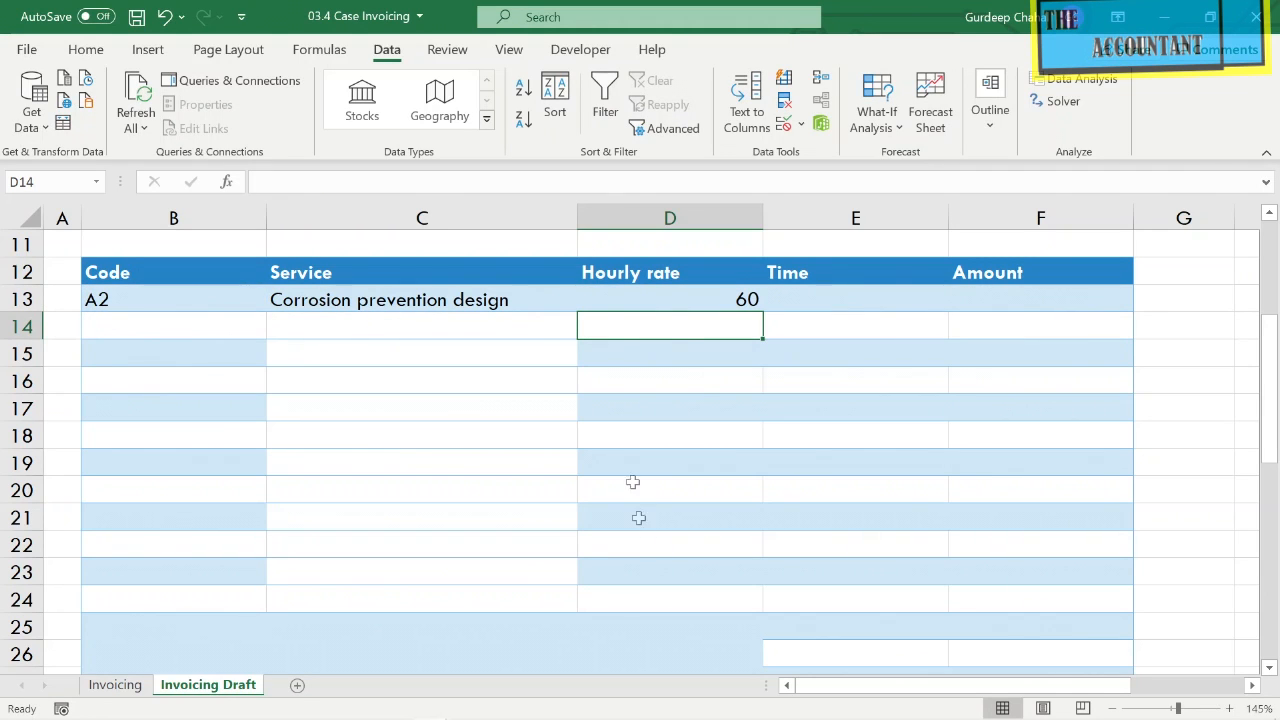
Fill the hourly rate formula from D13 down through D24 without copying its formatting.
click(714, 299)
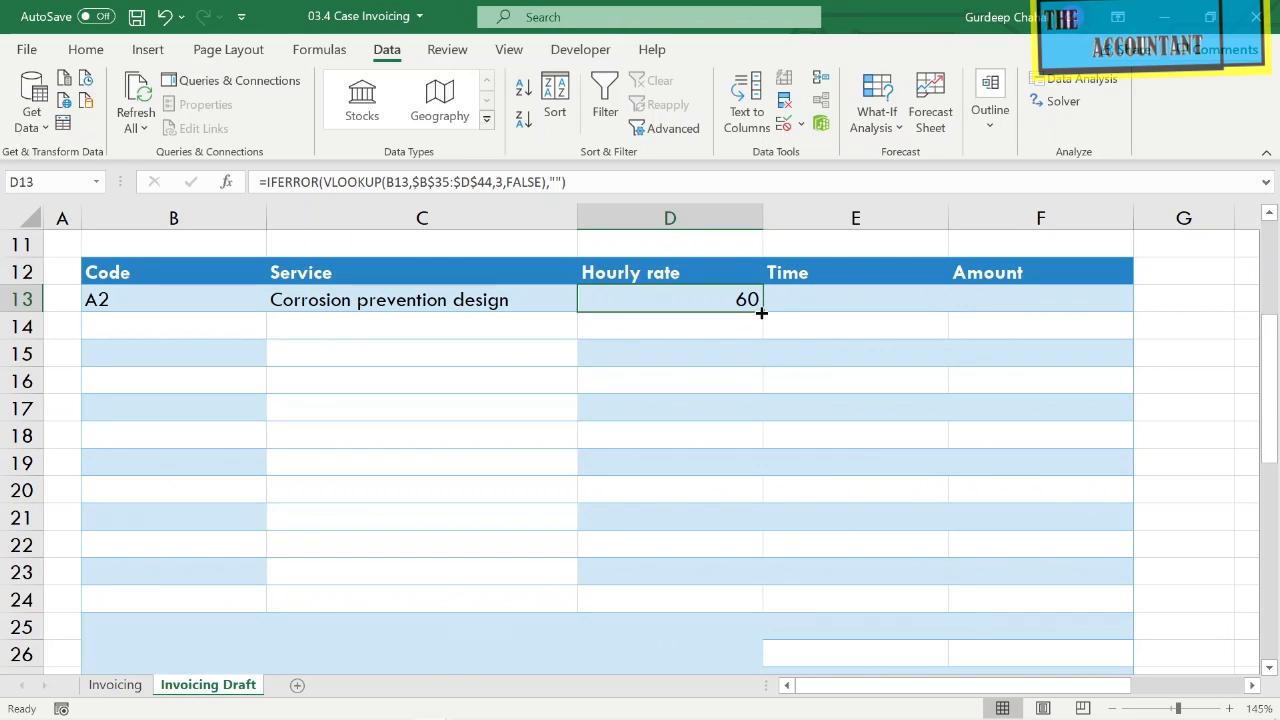
drag(761, 313, 748, 600)
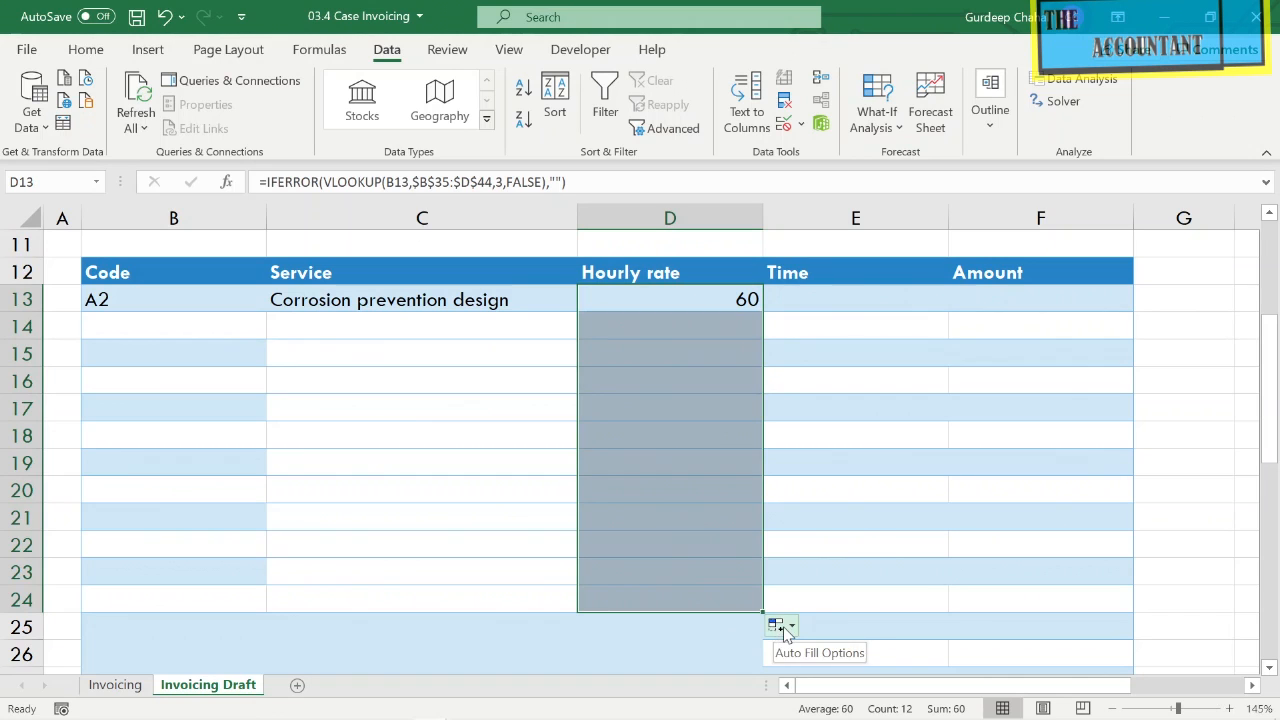
click(780, 627)
click(825, 578)
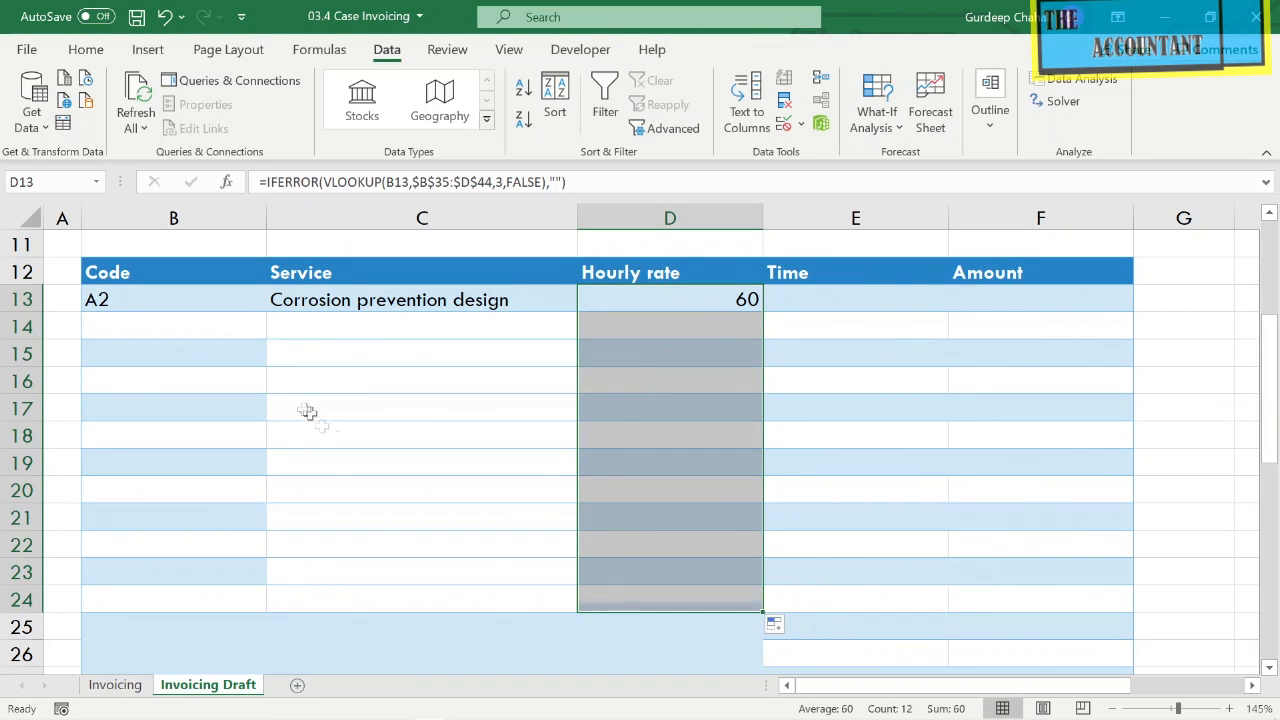
Choose product code A3 for the second invoice line in B14.
click(251, 323)
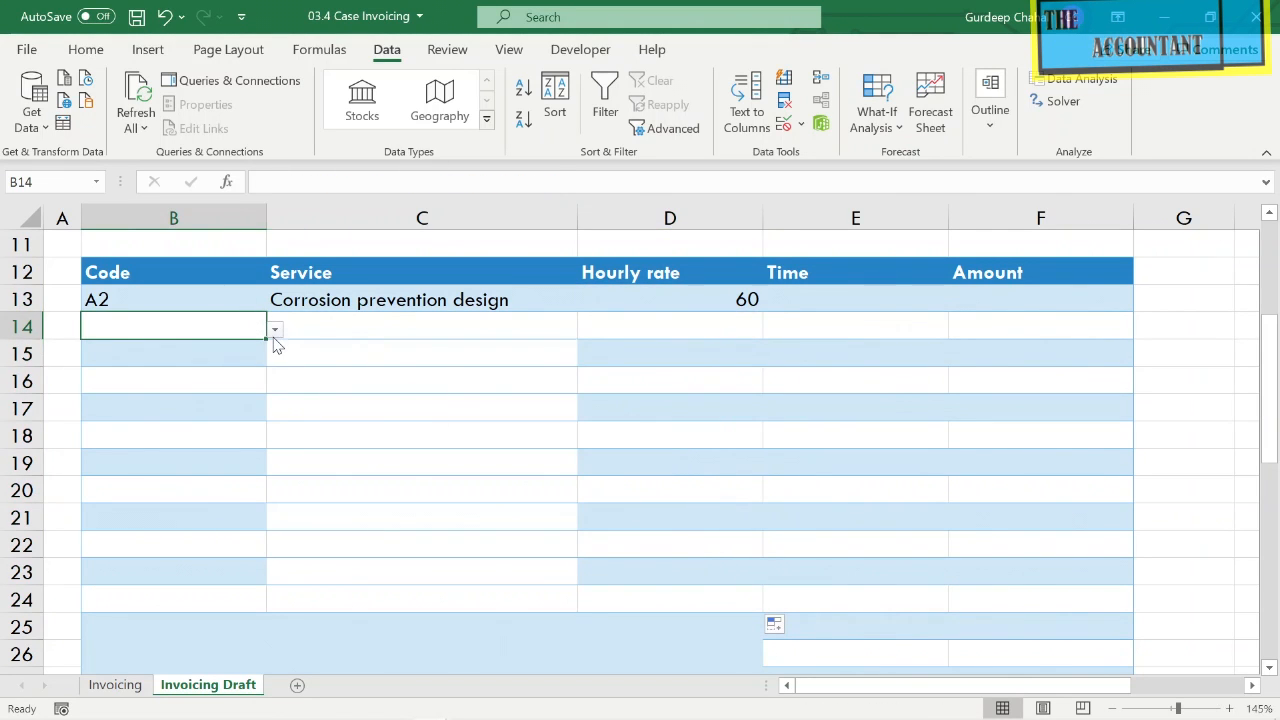
click(274, 331)
click(209, 393)
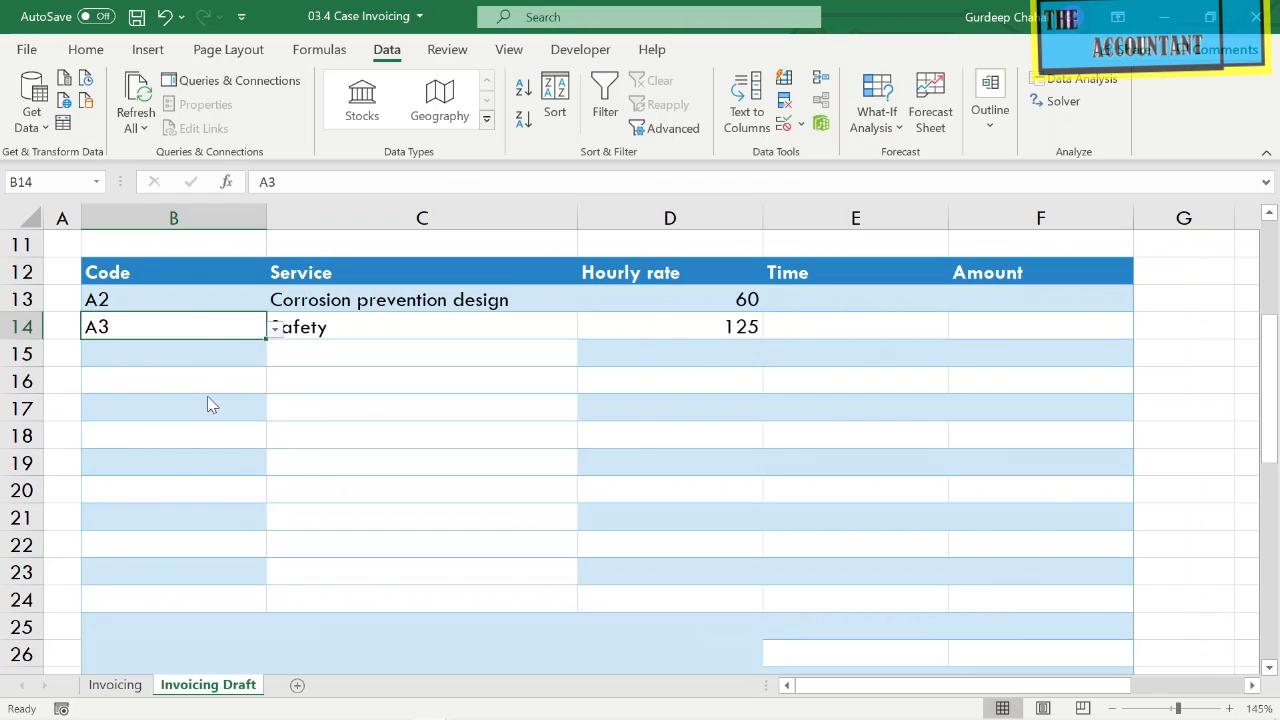
click(462, 404)
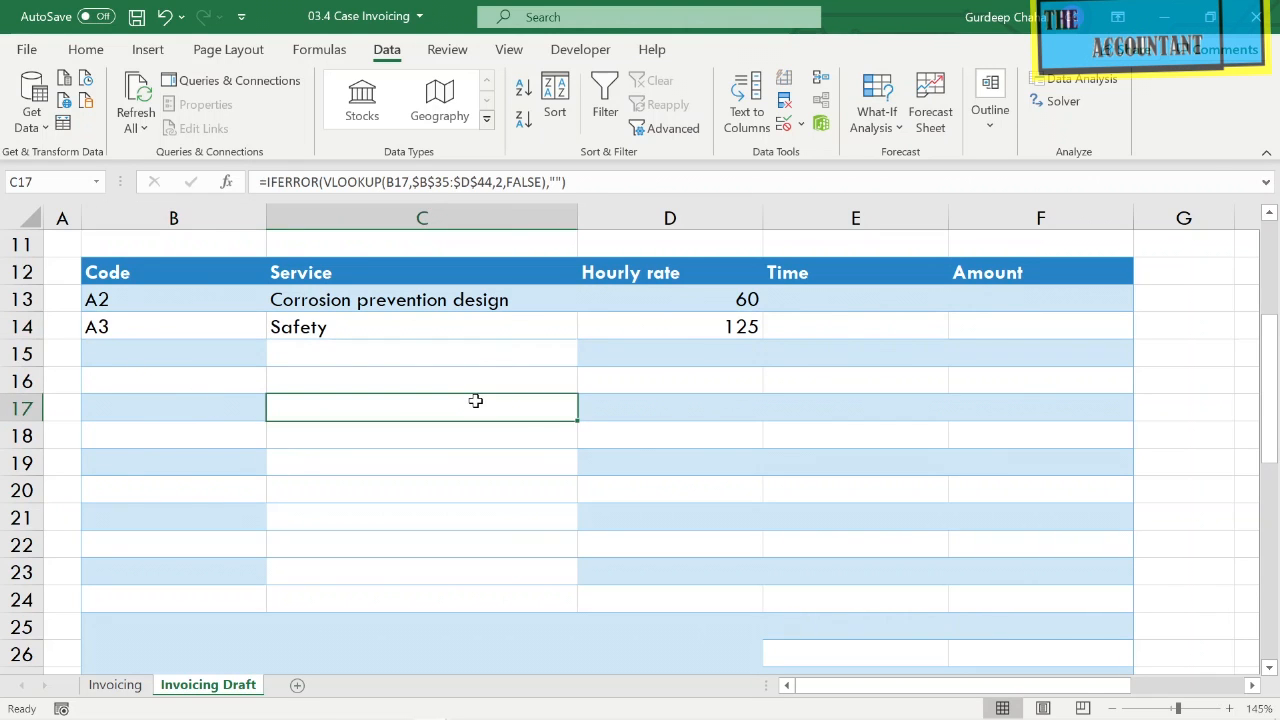
Enter the times 34 in E13 and 50 in E14.
click(891, 292)
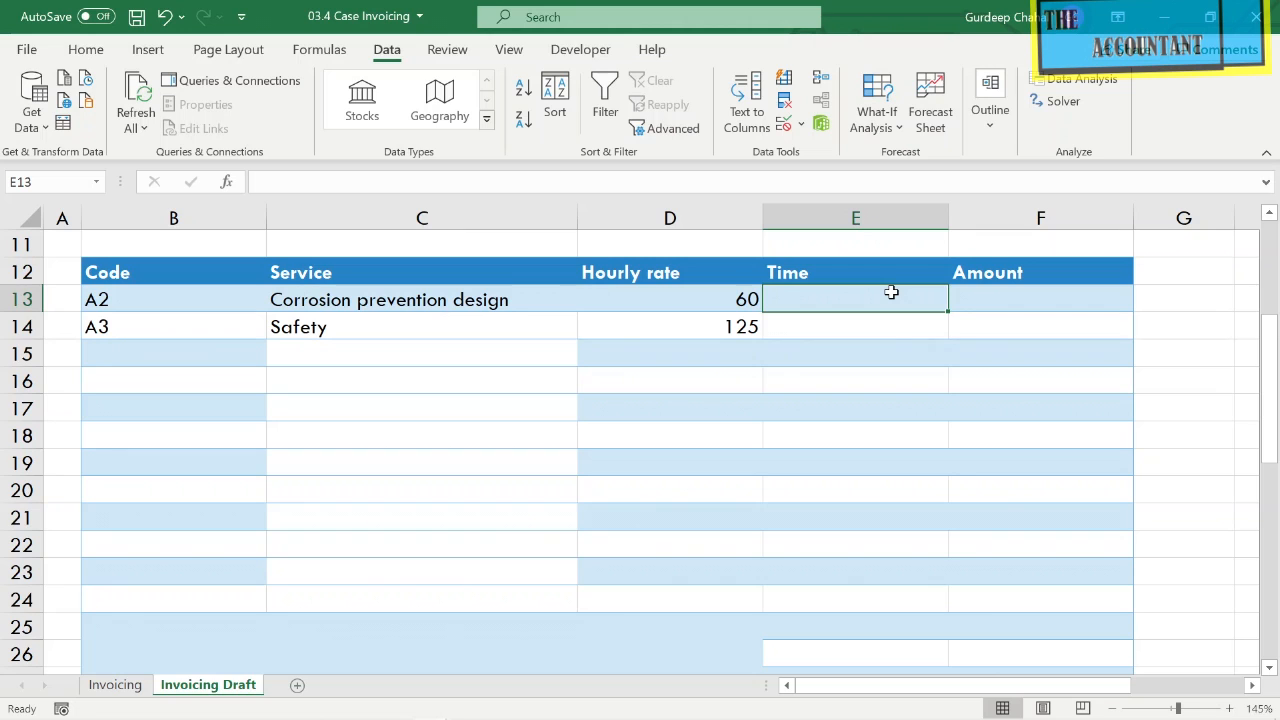
text(34)
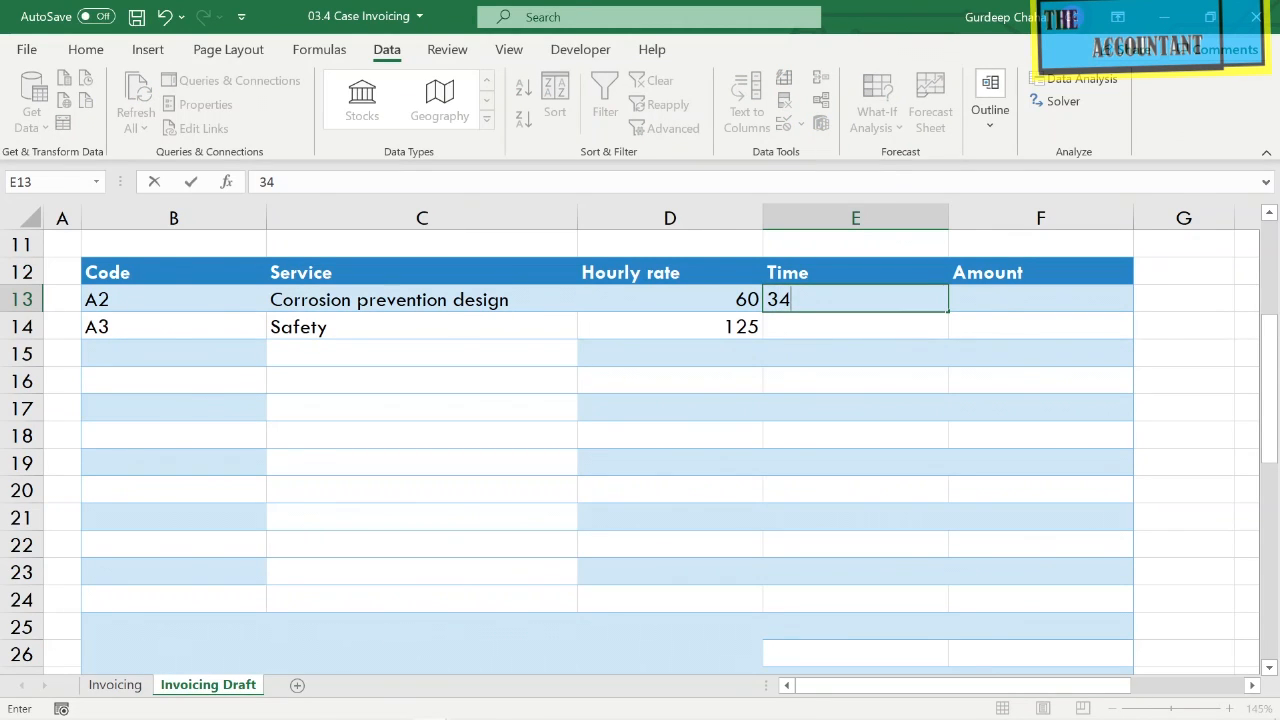
key(Return)
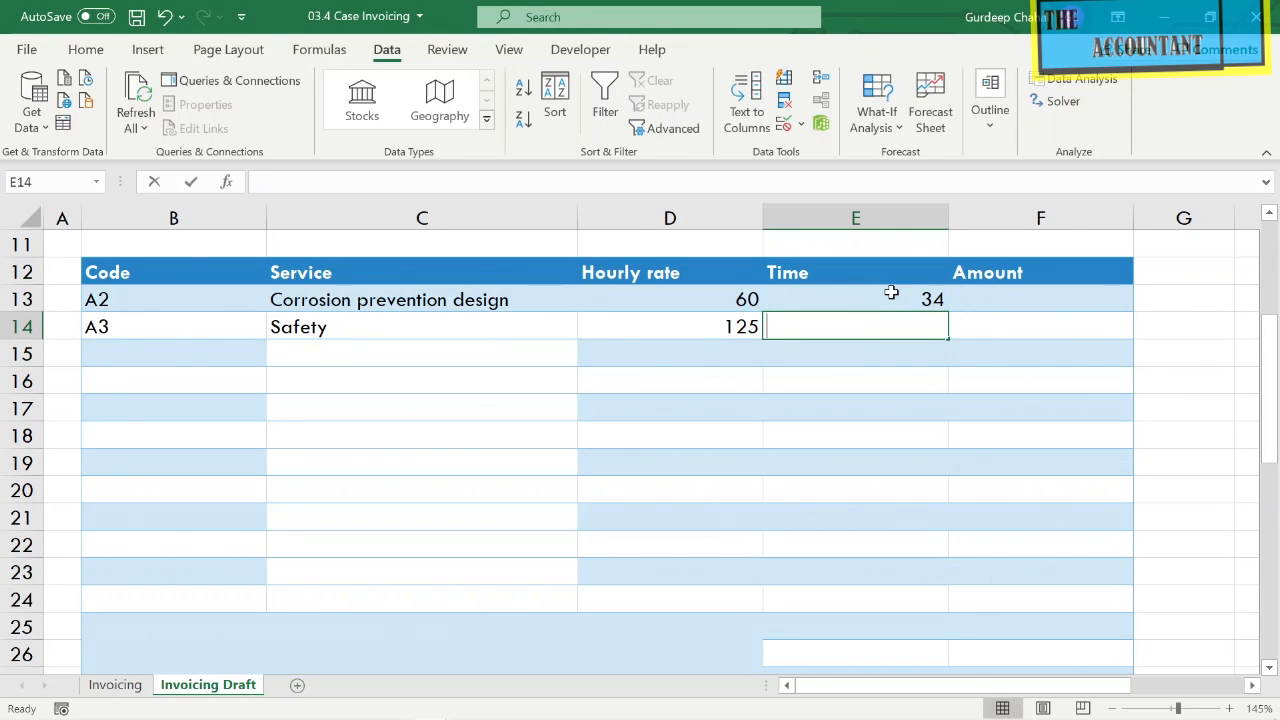
text(50)
key(Return)
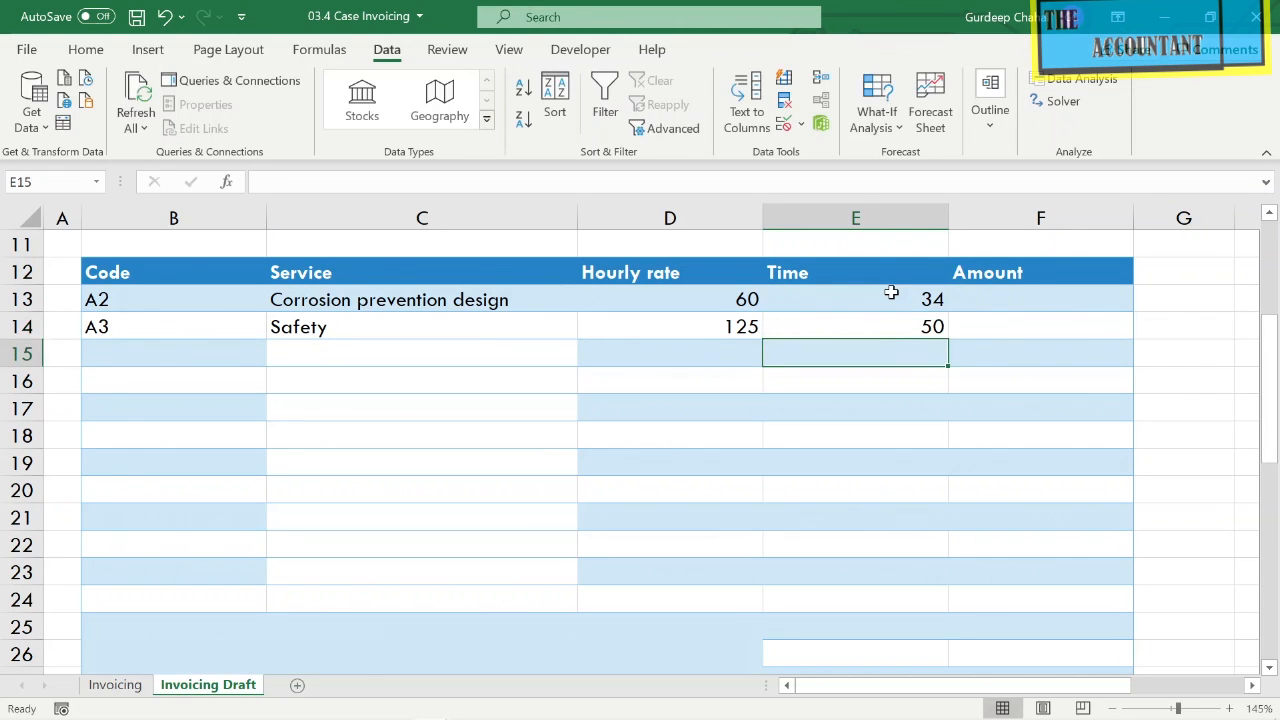
Calculate the first line's amount in F13 with the formula =D13*E13/60.
click(1007, 296)
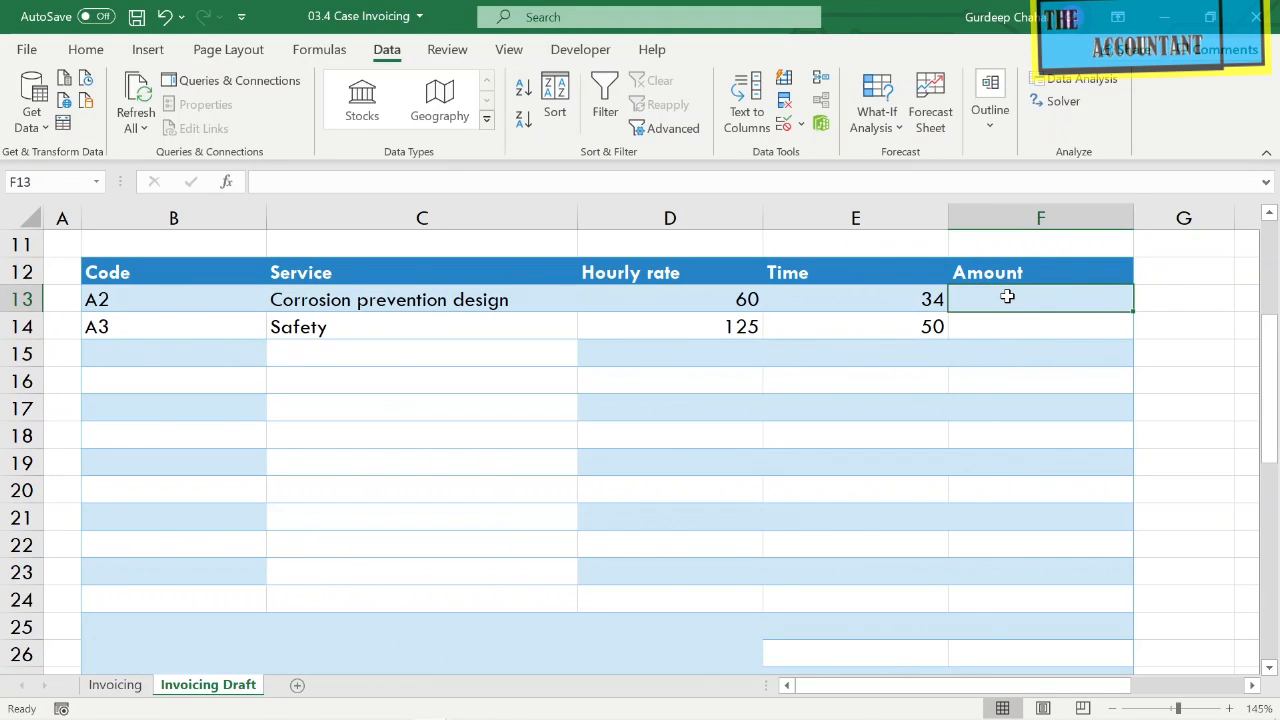
text(=)
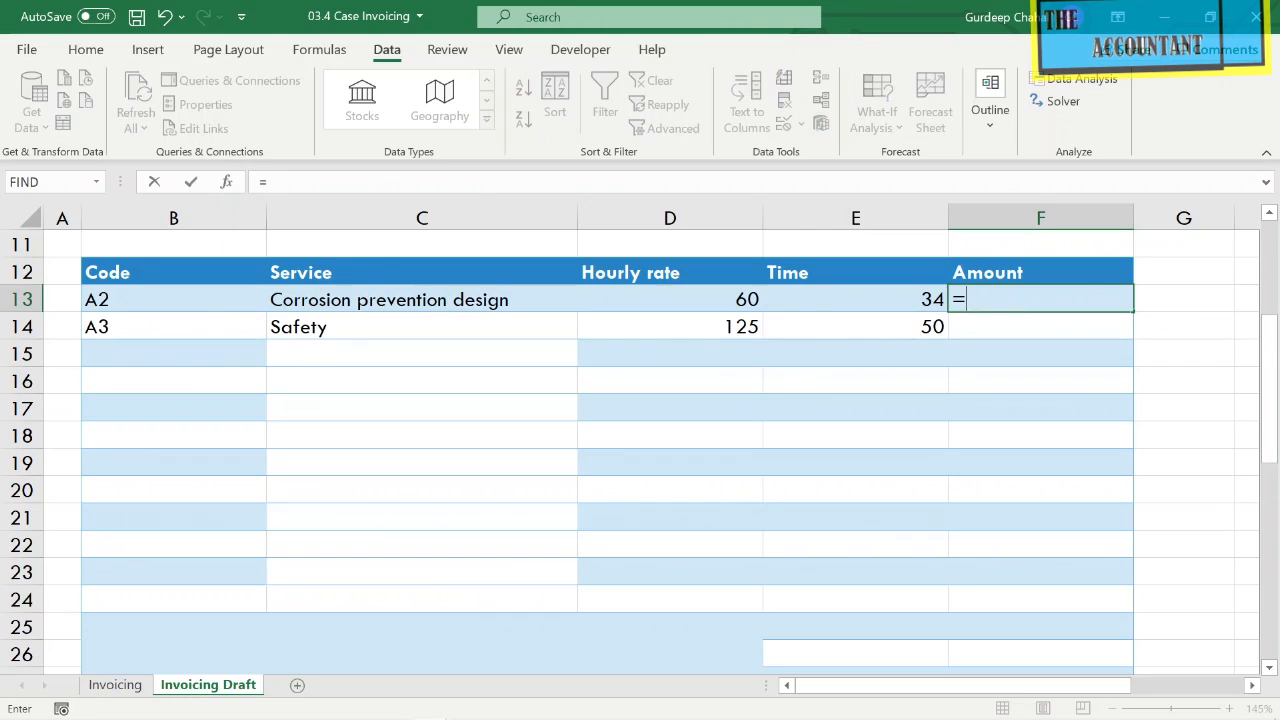
click(708, 296)
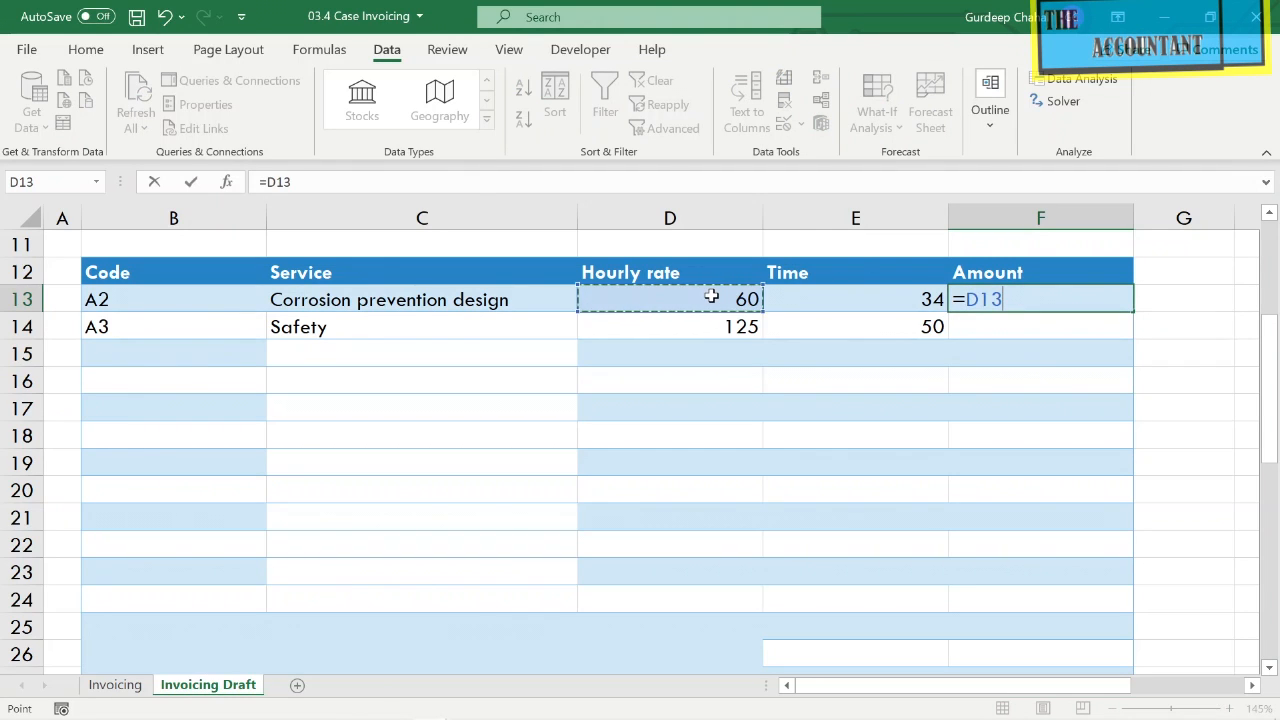
text(*)
click(846, 290)
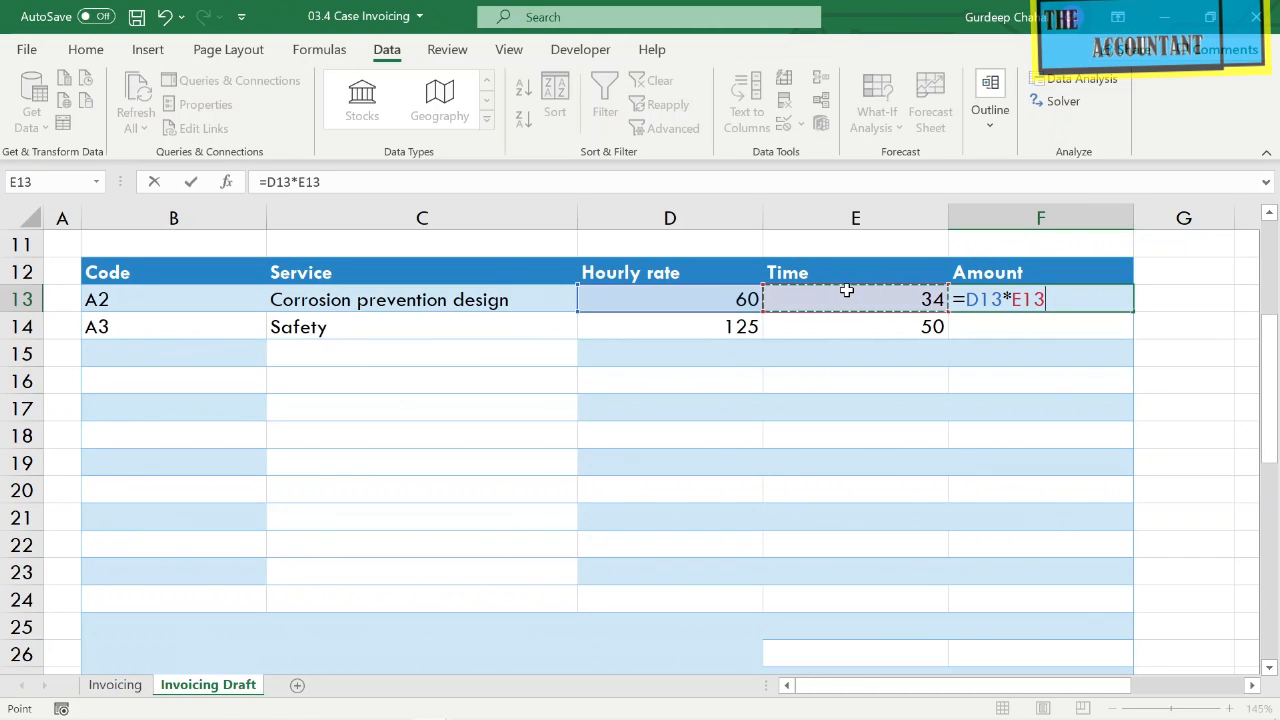
text(/60)
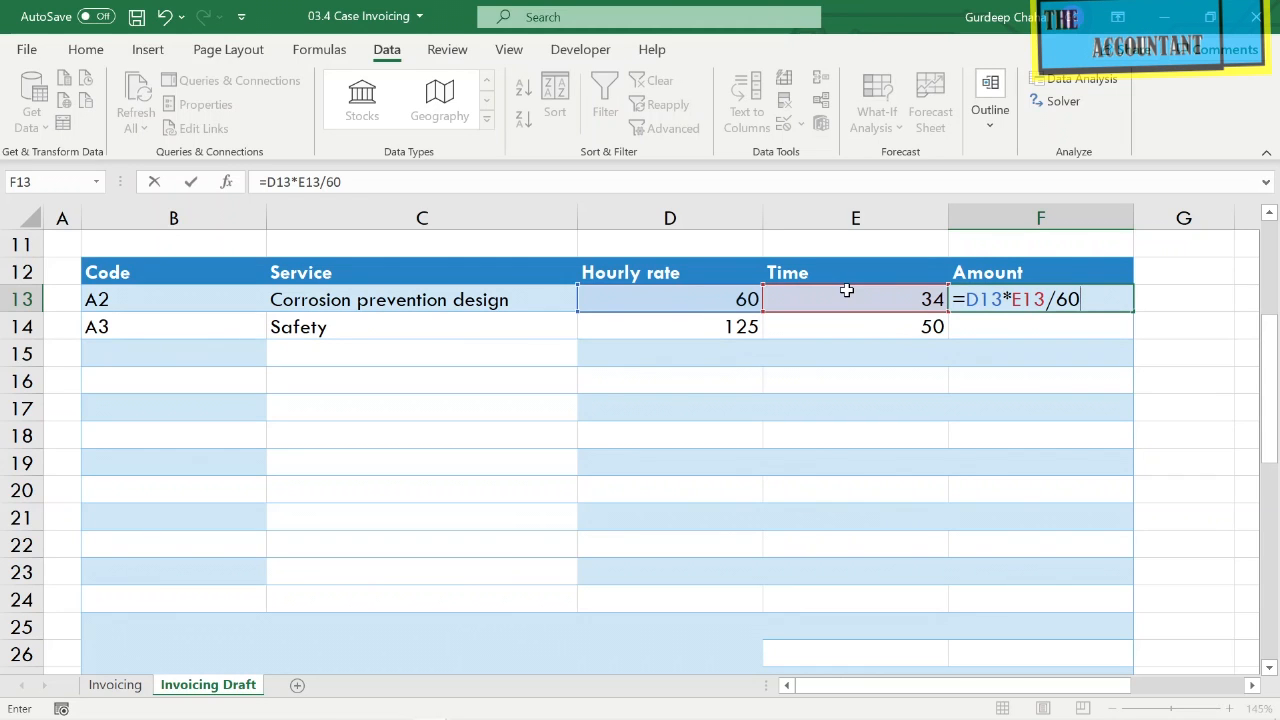
key(Return)
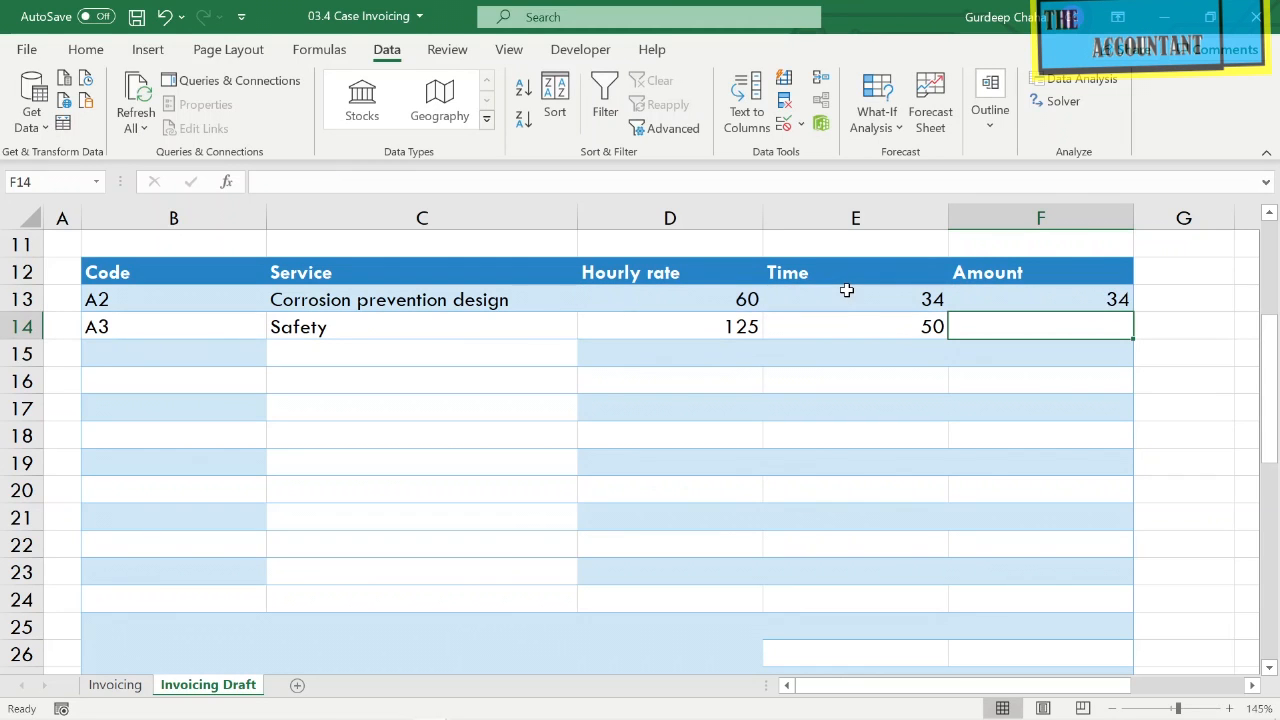
Fill the amount formula from F13 down through F24 and inspect the filled cells F17 and F15.
click(1063, 300)
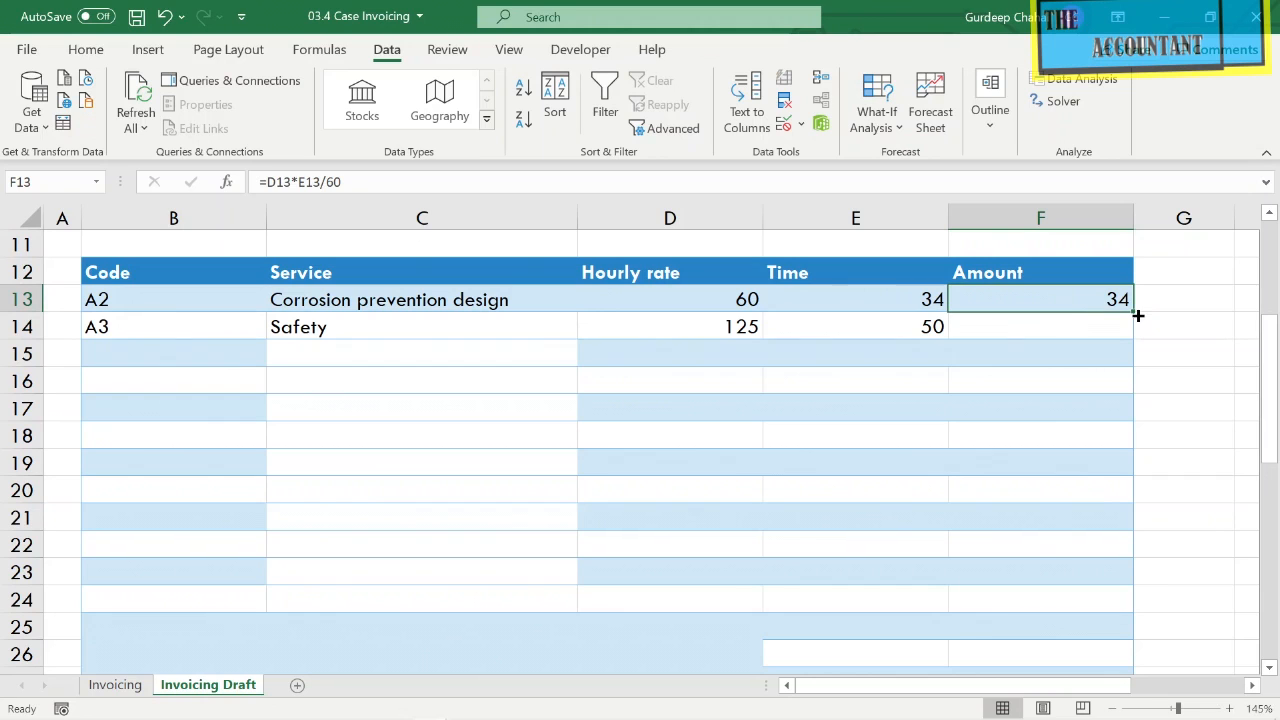
drag(1137, 315, 1103, 617)
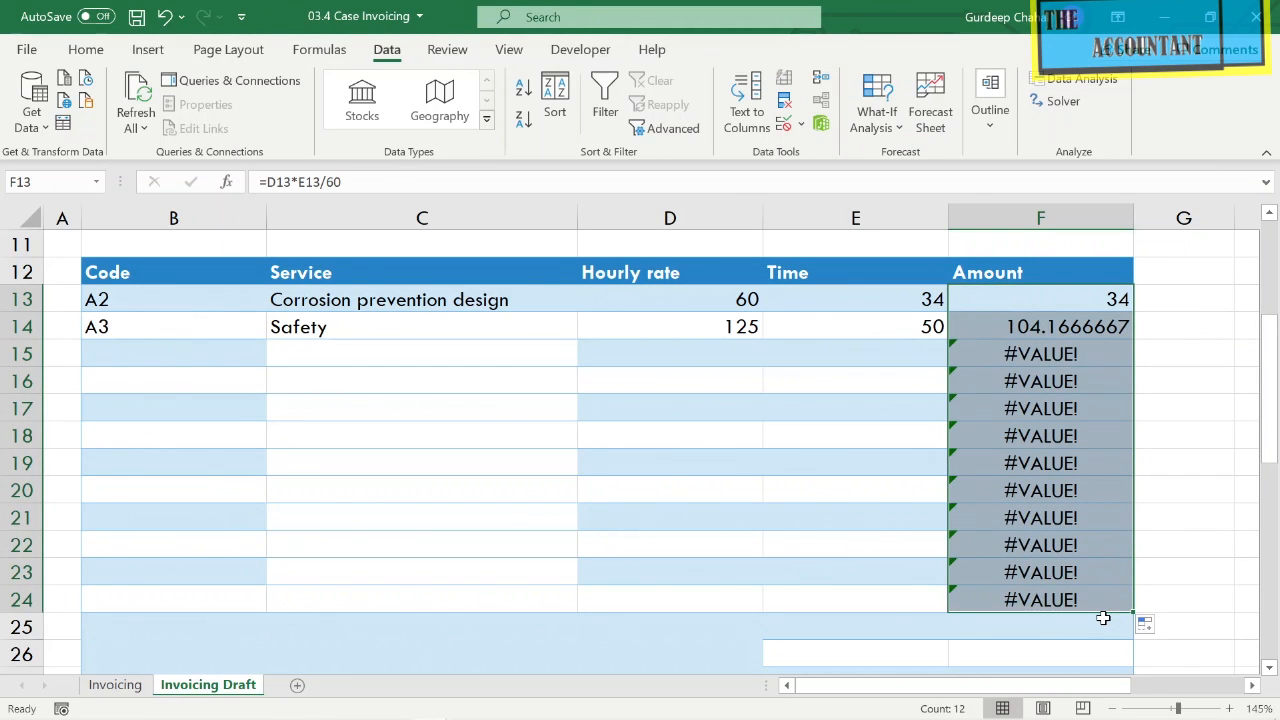
click(1050, 404)
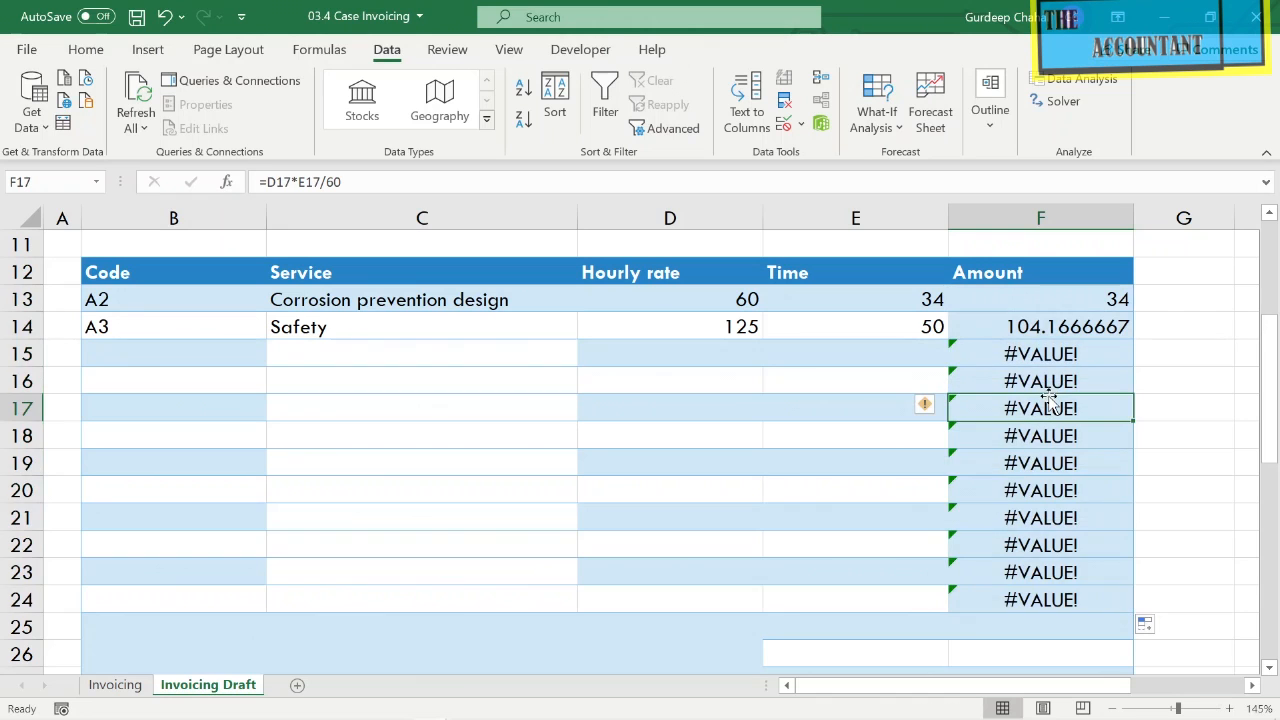
click(1048, 350)
right_click(1060, 305)
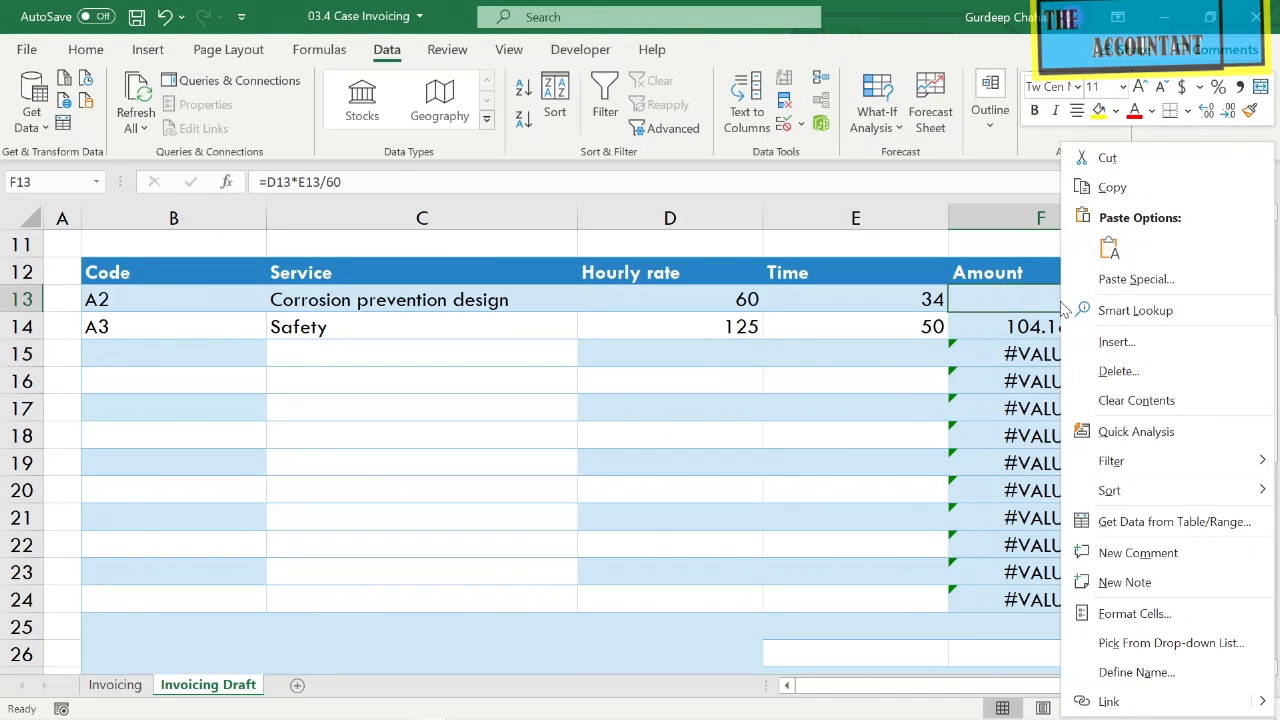
right_click(1008, 325)
key(Escape)
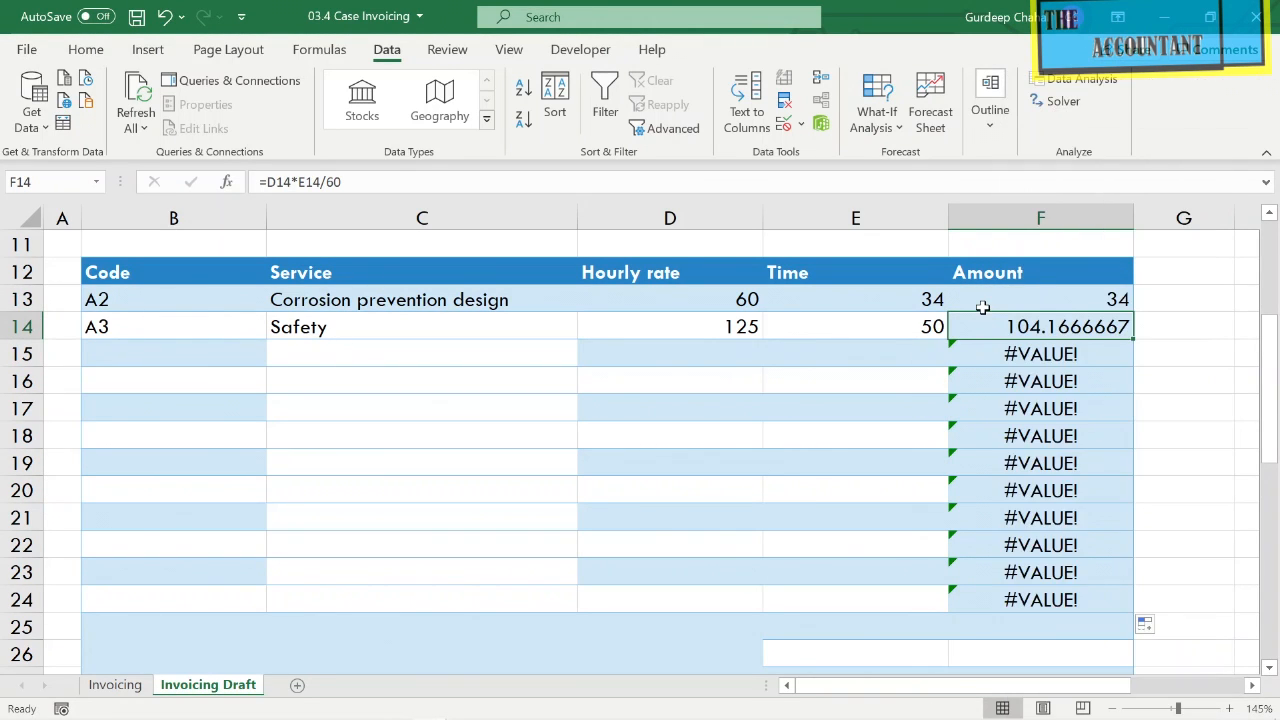
Change the amount formula in F13 to =IF(B13="","",D13*E13/60) and fill it down through F24.
click(983, 303)
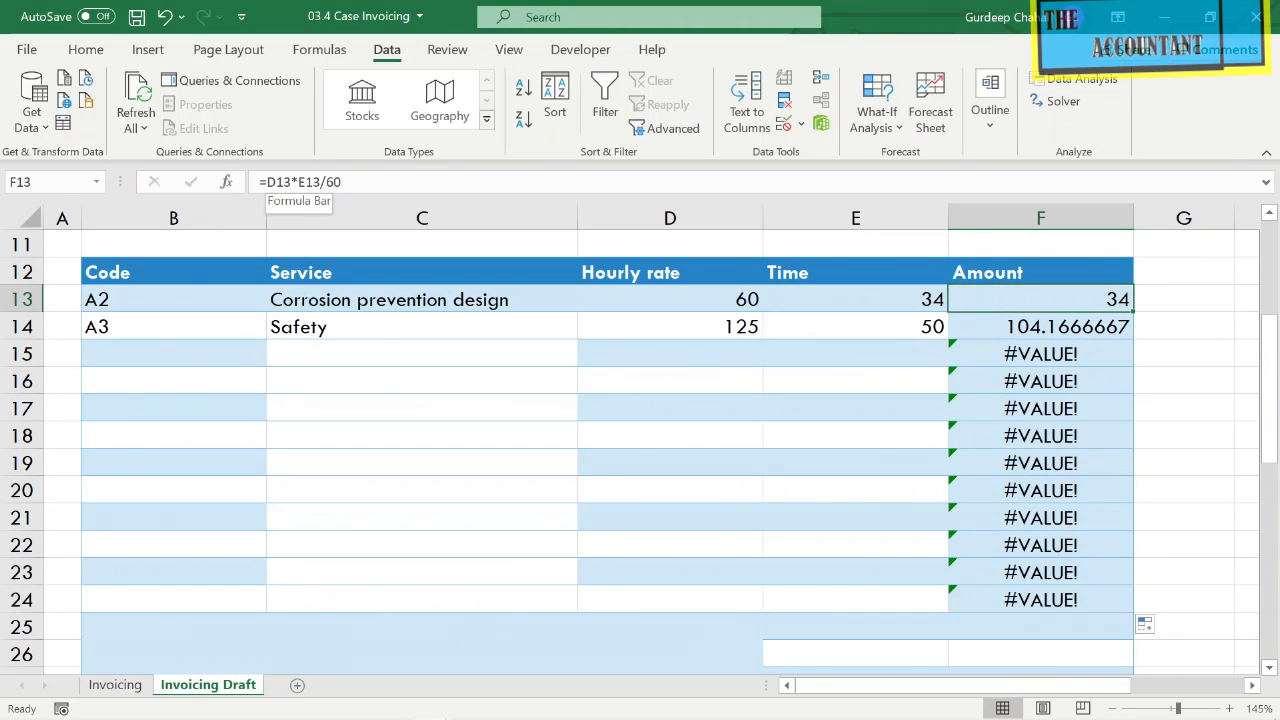
click(290, 182)
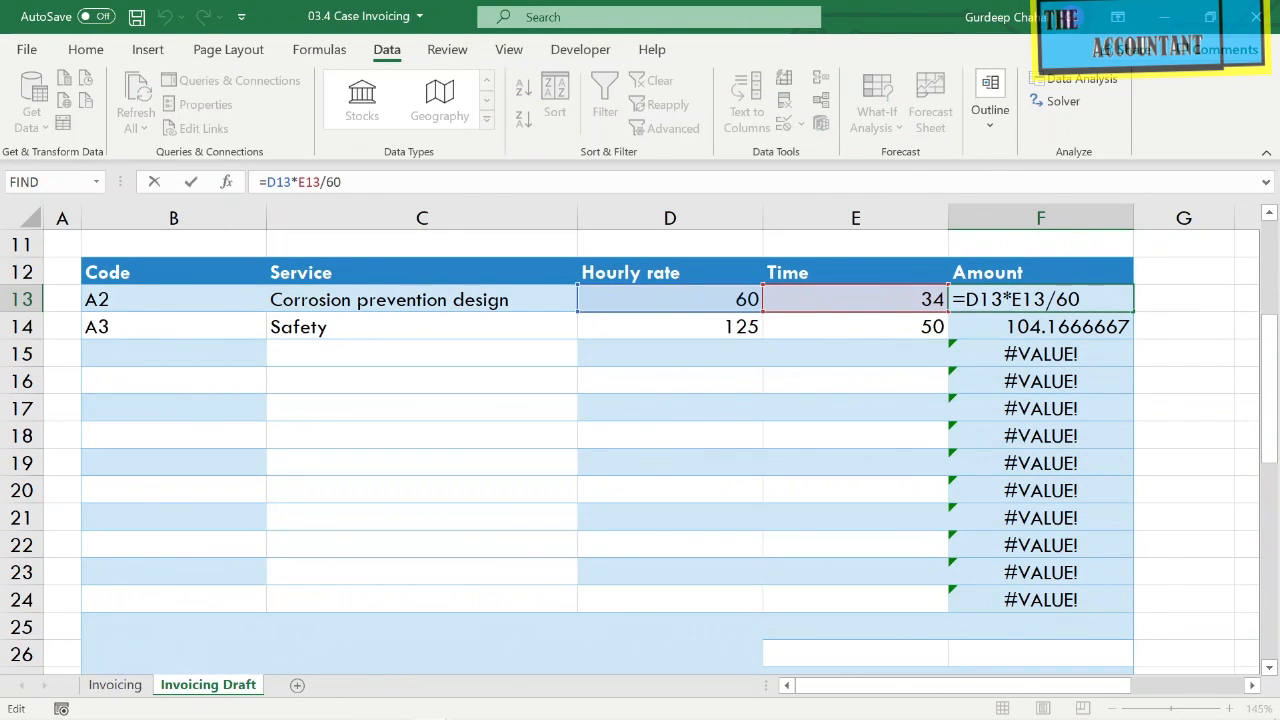
text(if()
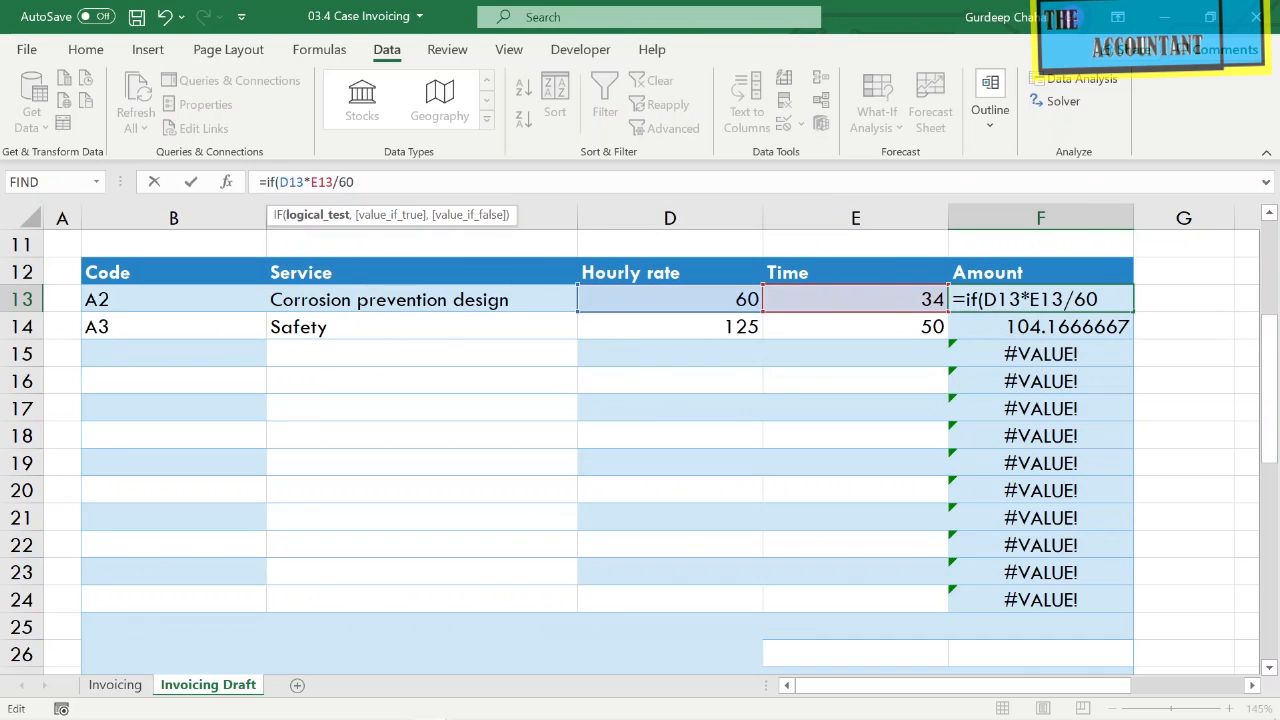
click(128, 295)
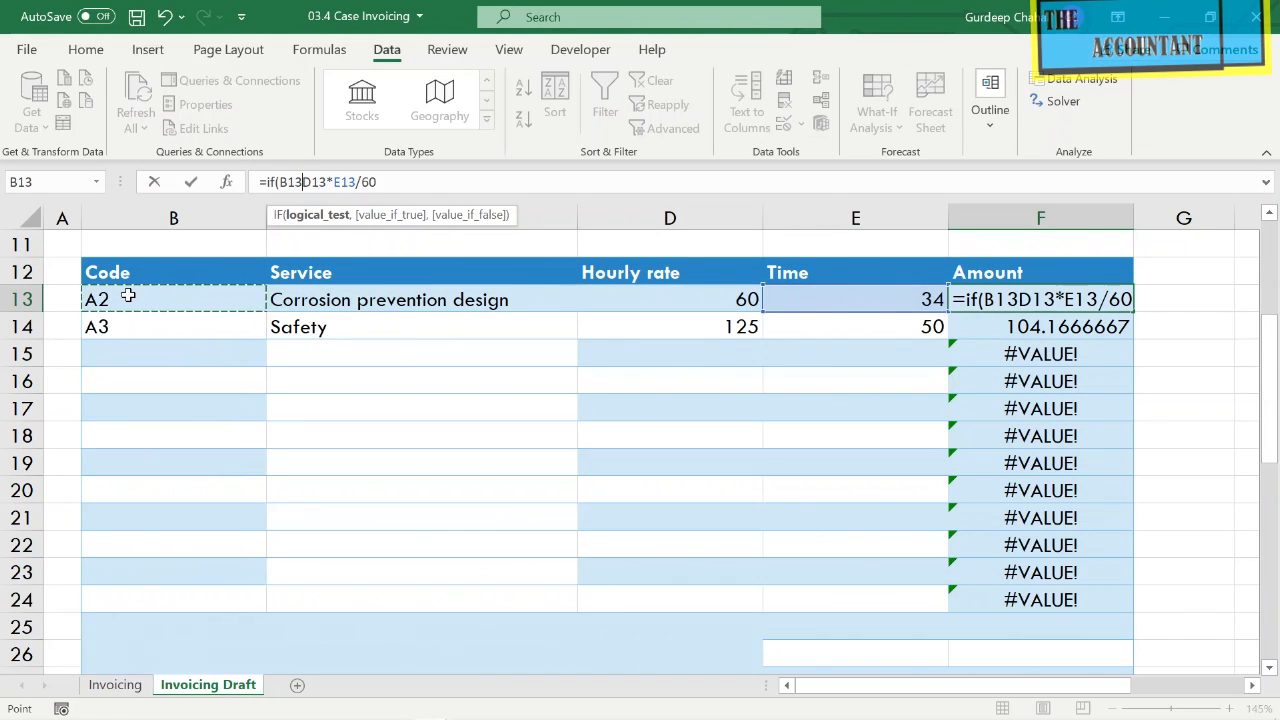
text(="")
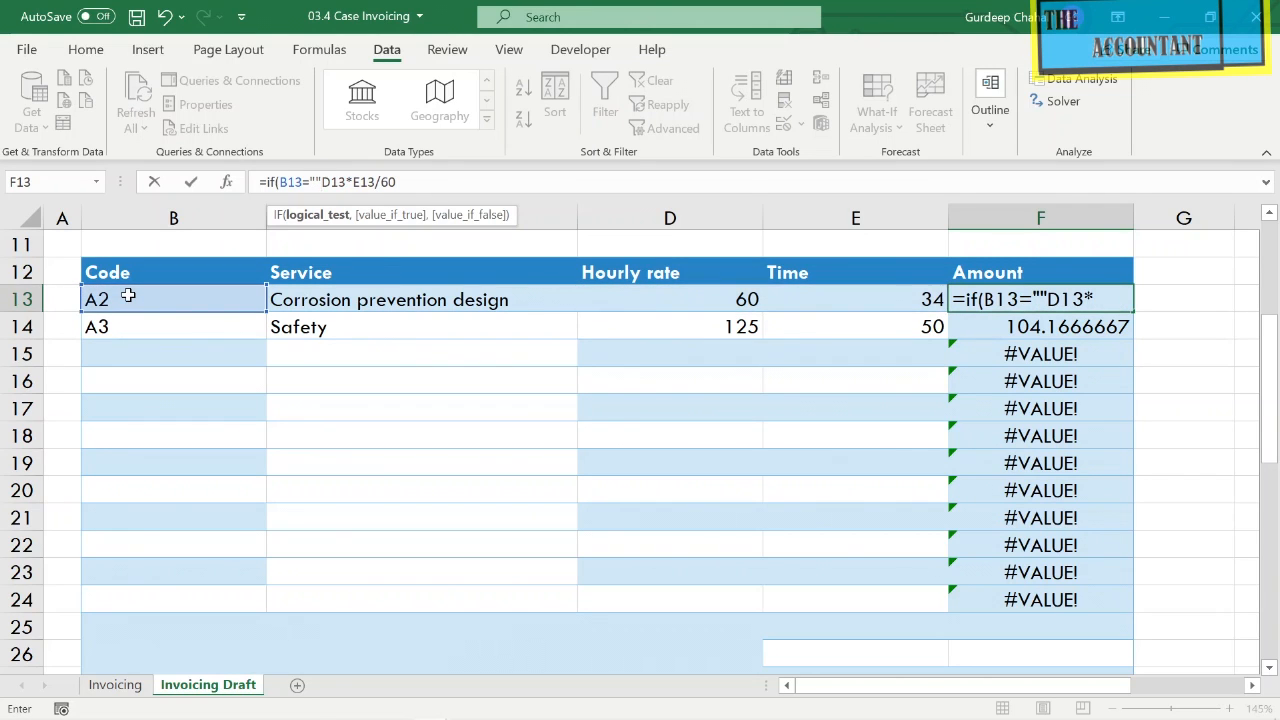
text(,)
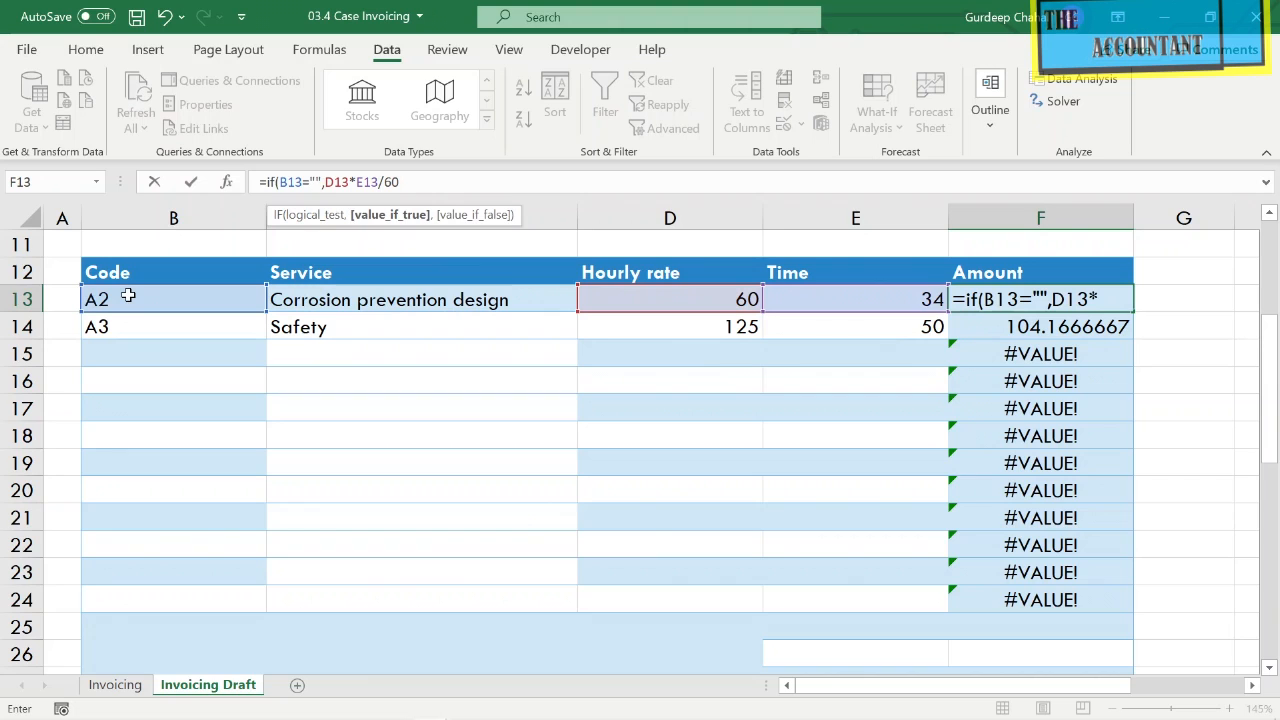
text("")
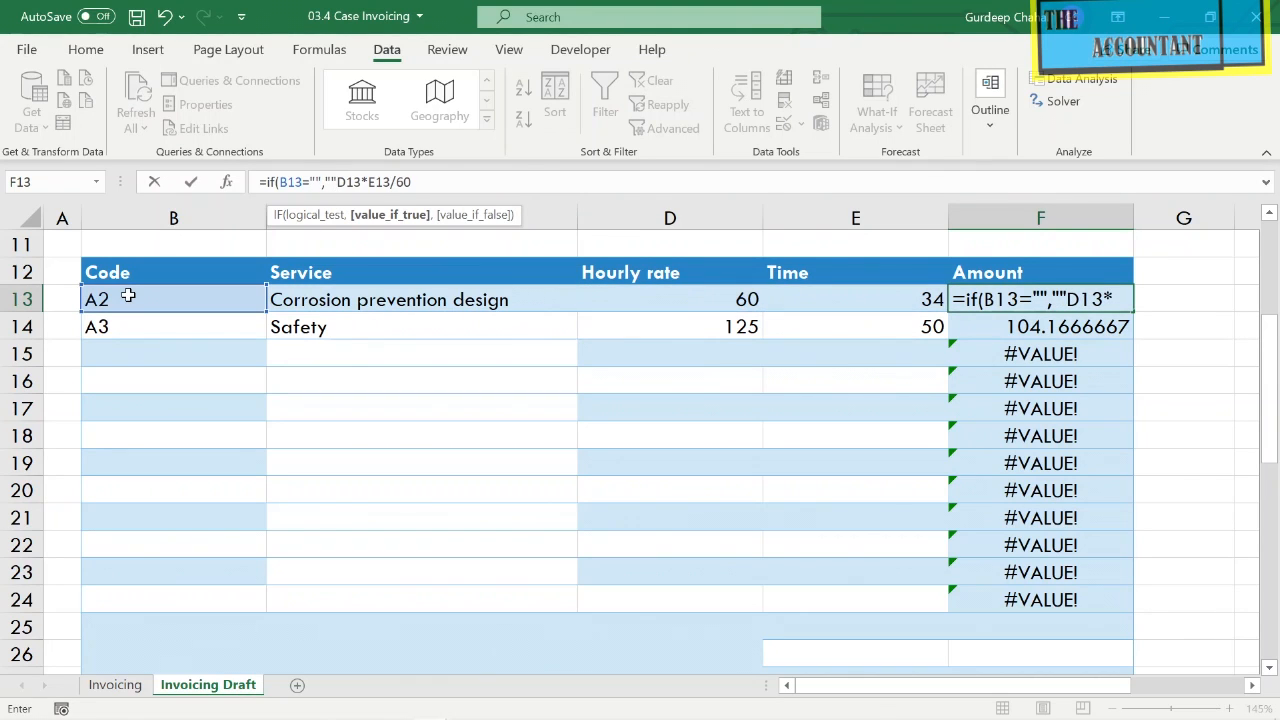
text(,)
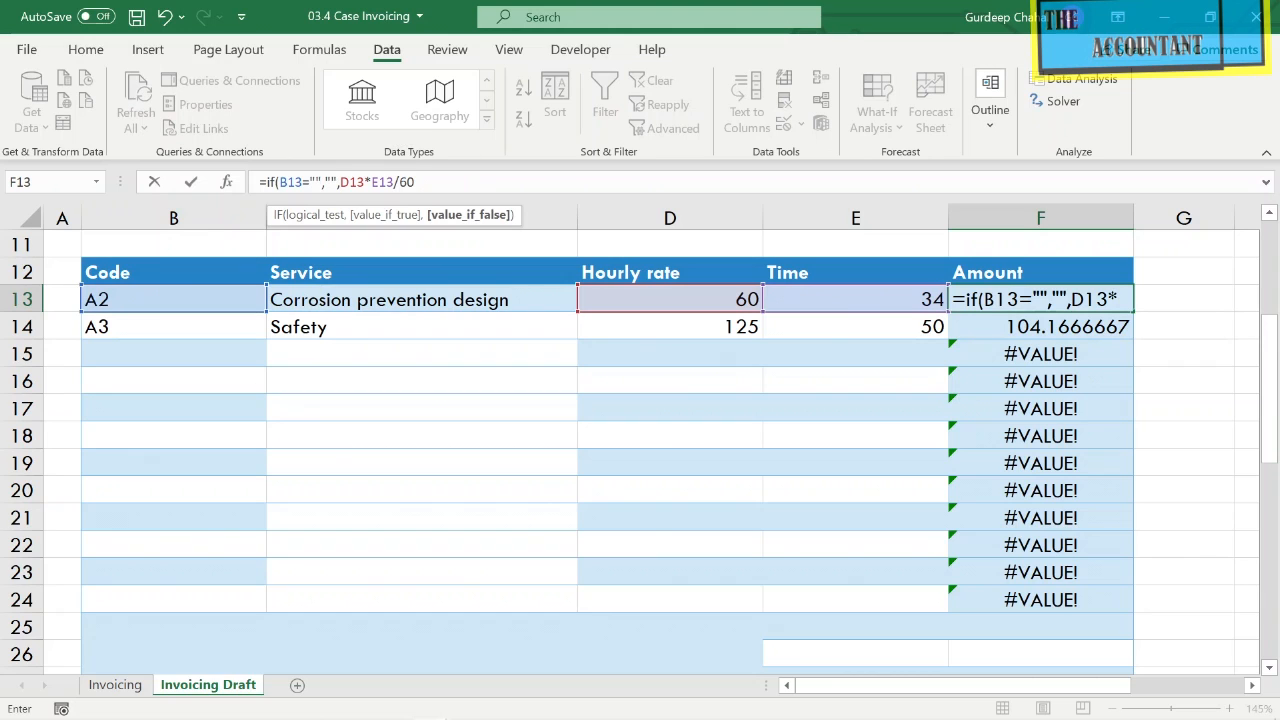
click(416, 182)
text())
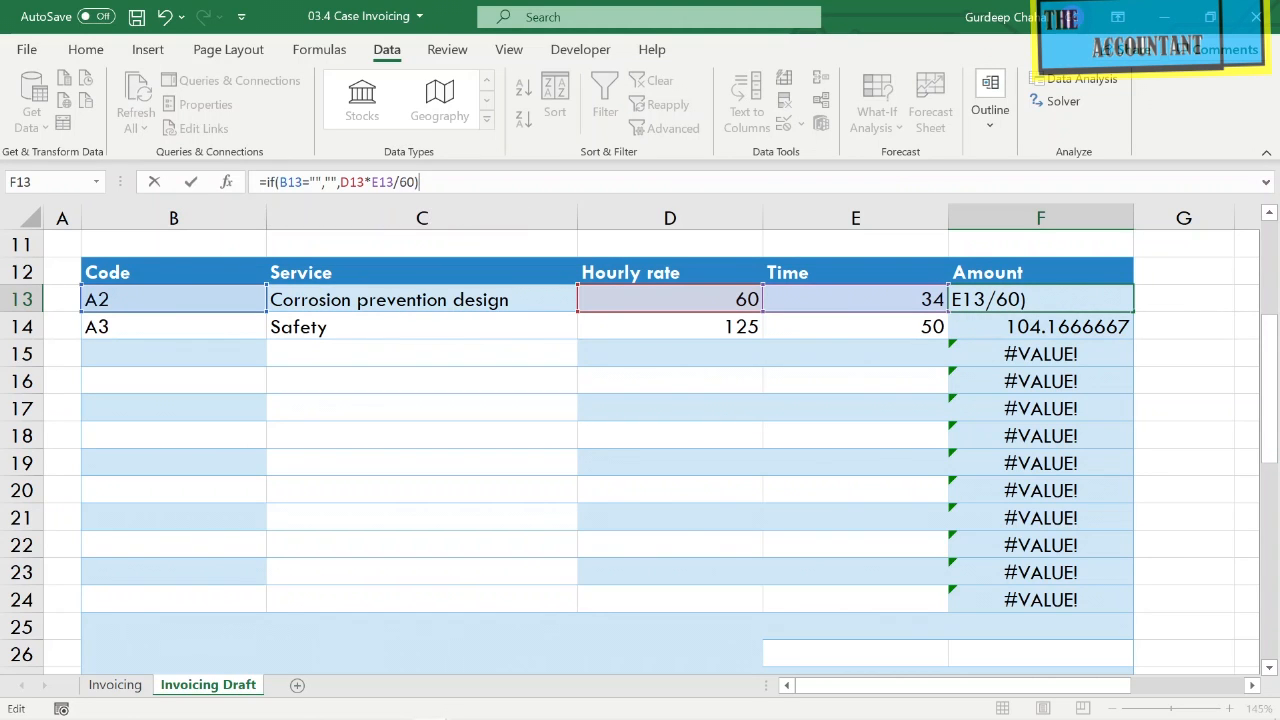
key(Return)
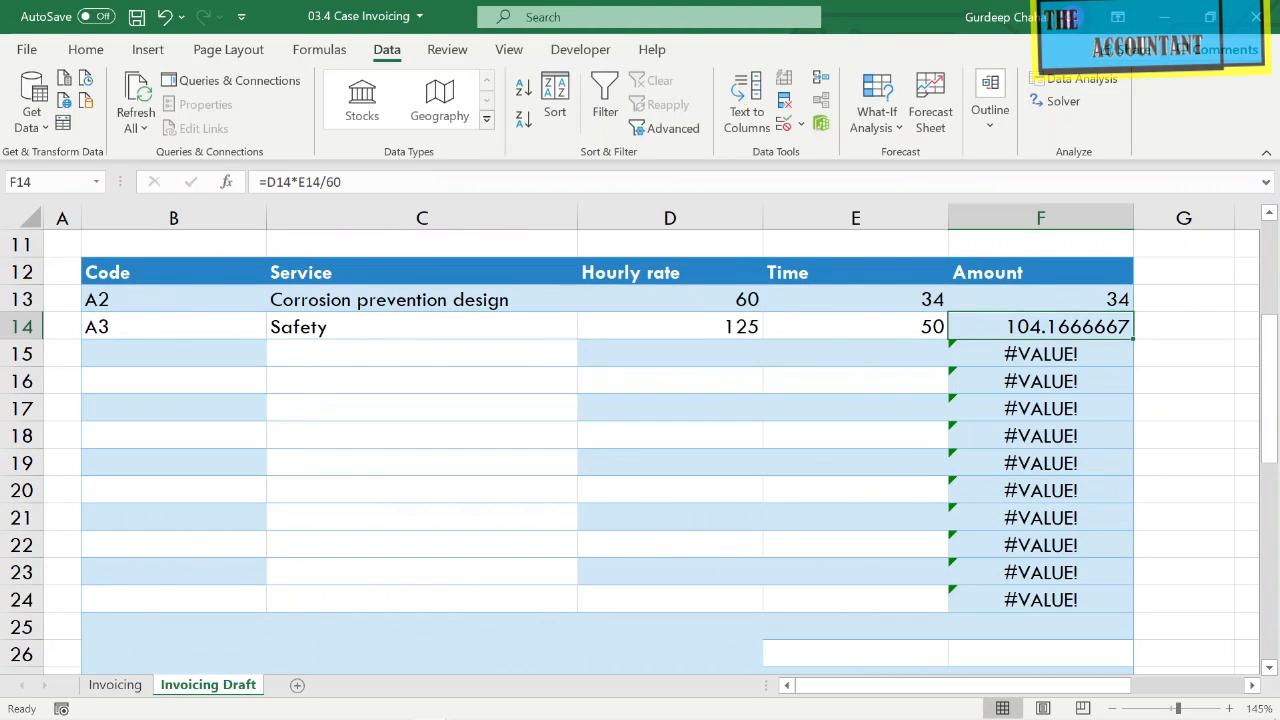
click(1085, 298)
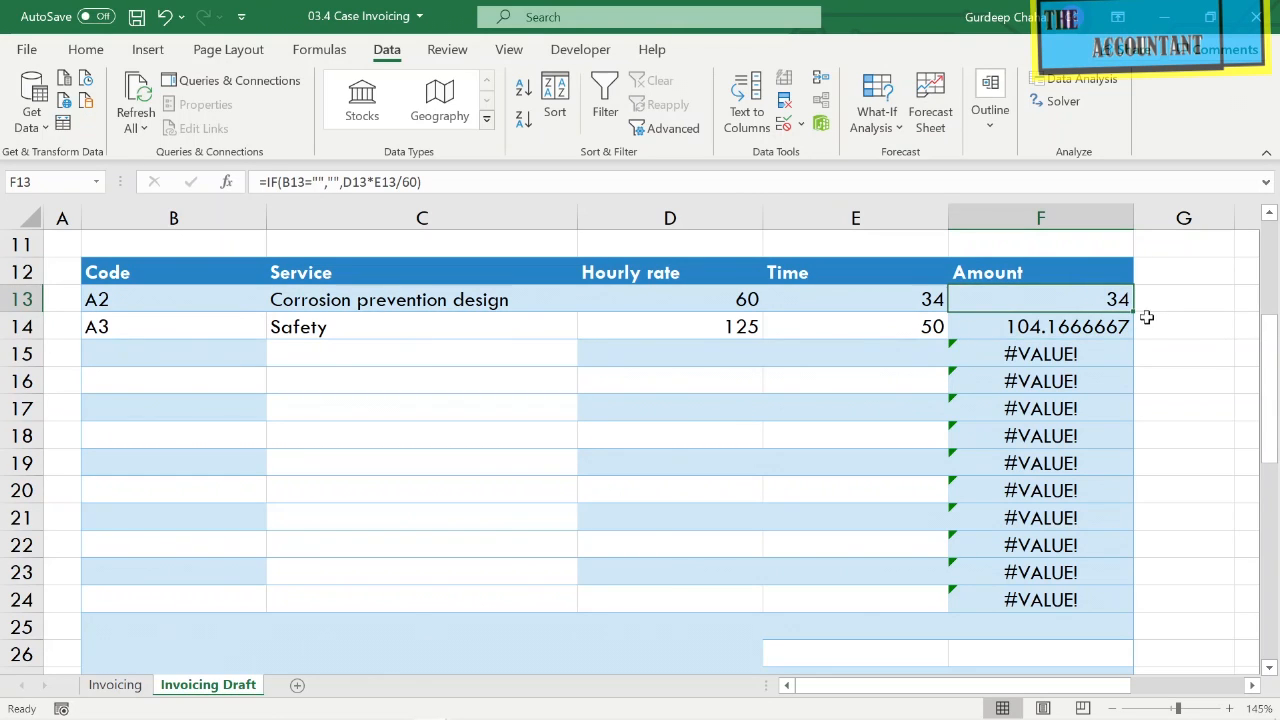
drag(1133, 312, 1102, 600)
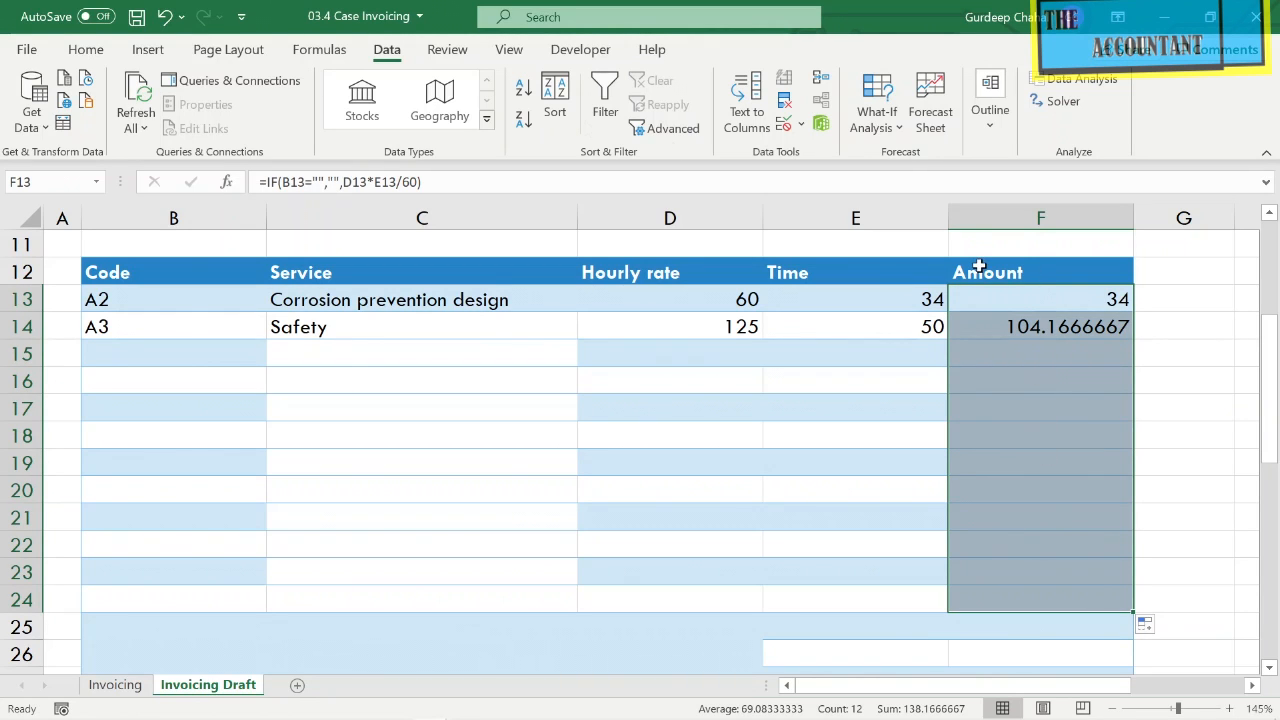
Reduce the amounts in F13:F24 to two decimal places.
click(86, 50)
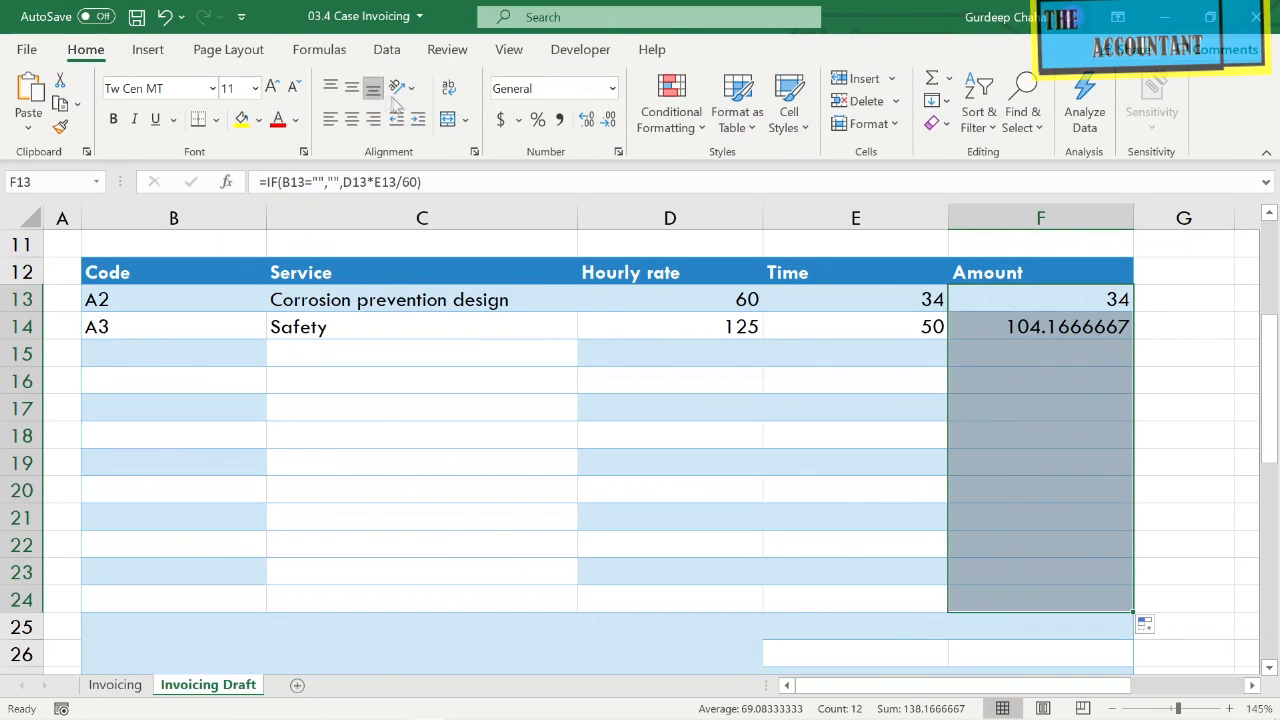
click(610, 119)
right_click(610, 119)
click(610, 119)
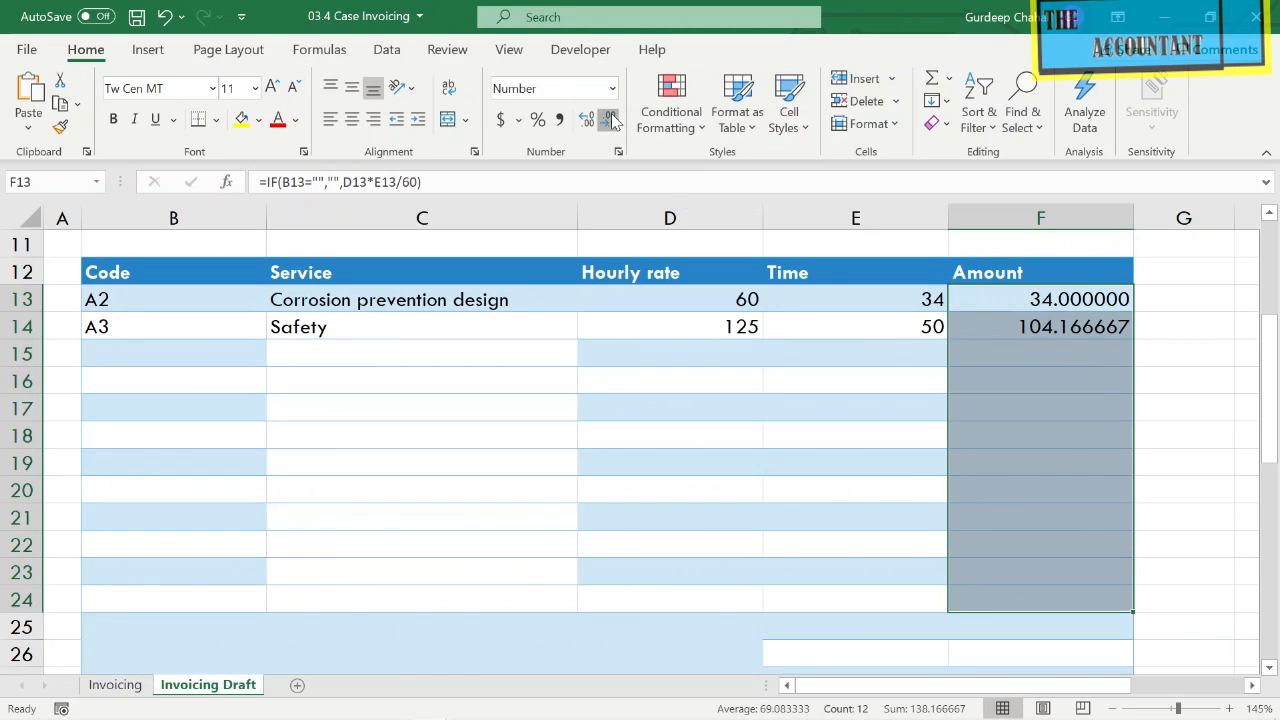
click(610, 119)
click(610, 119)
click(610, 119)
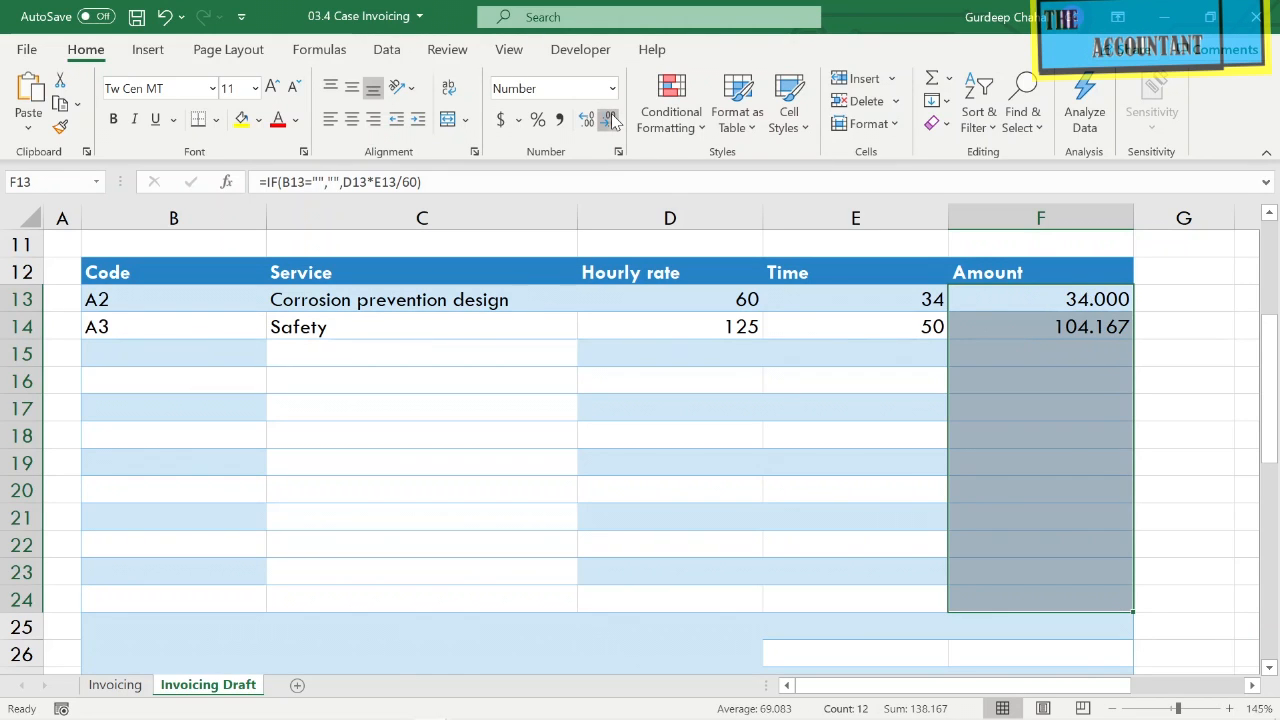
click(610, 119)
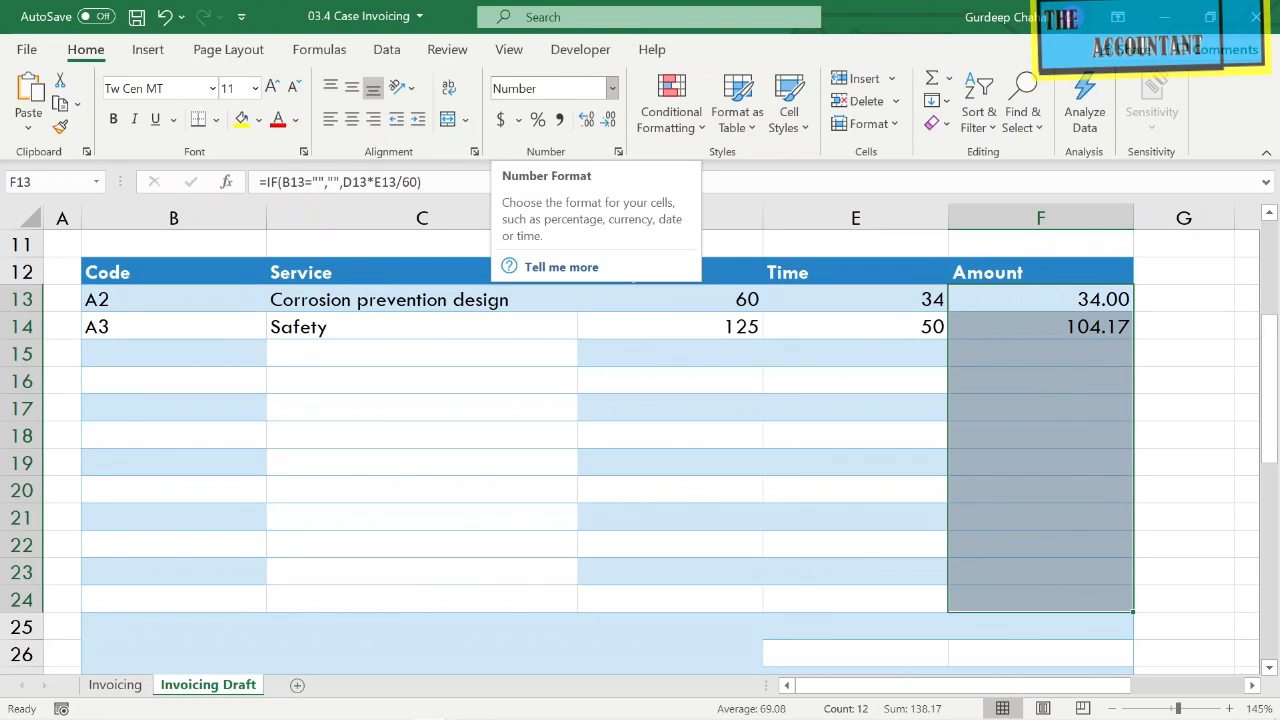
Apply the dollar accounting format to the amounts in F13:F24 and the hourly rates in D13:D24.
click(501, 121)
drag(729, 300, 705, 592)
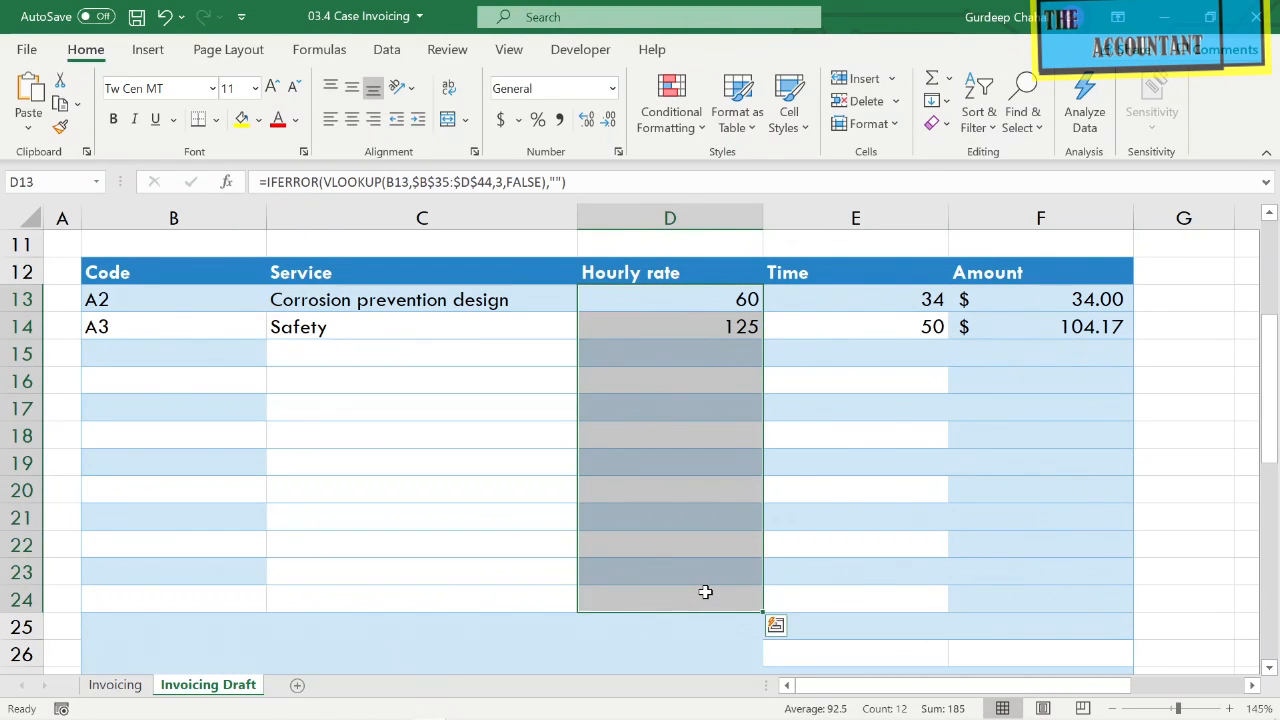
click(499, 124)
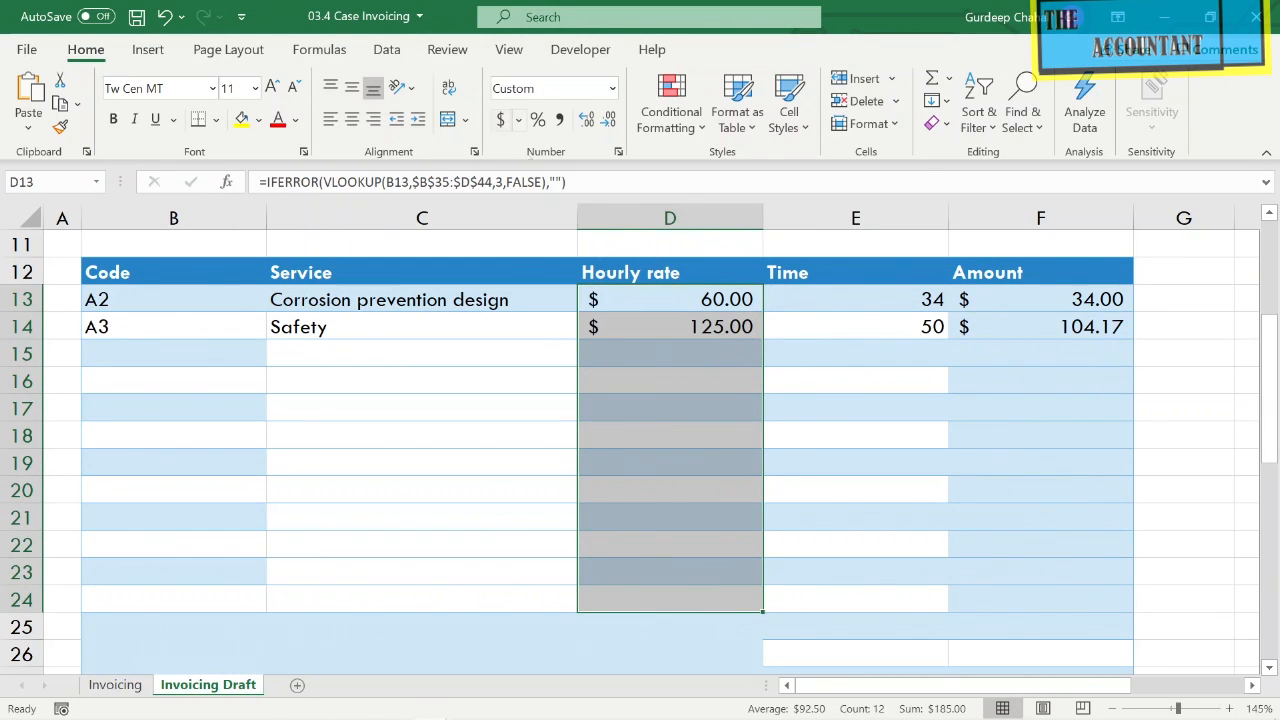
Enter the label Subtotal in E25, directly below the last invoice line.
right_click(903, 556)
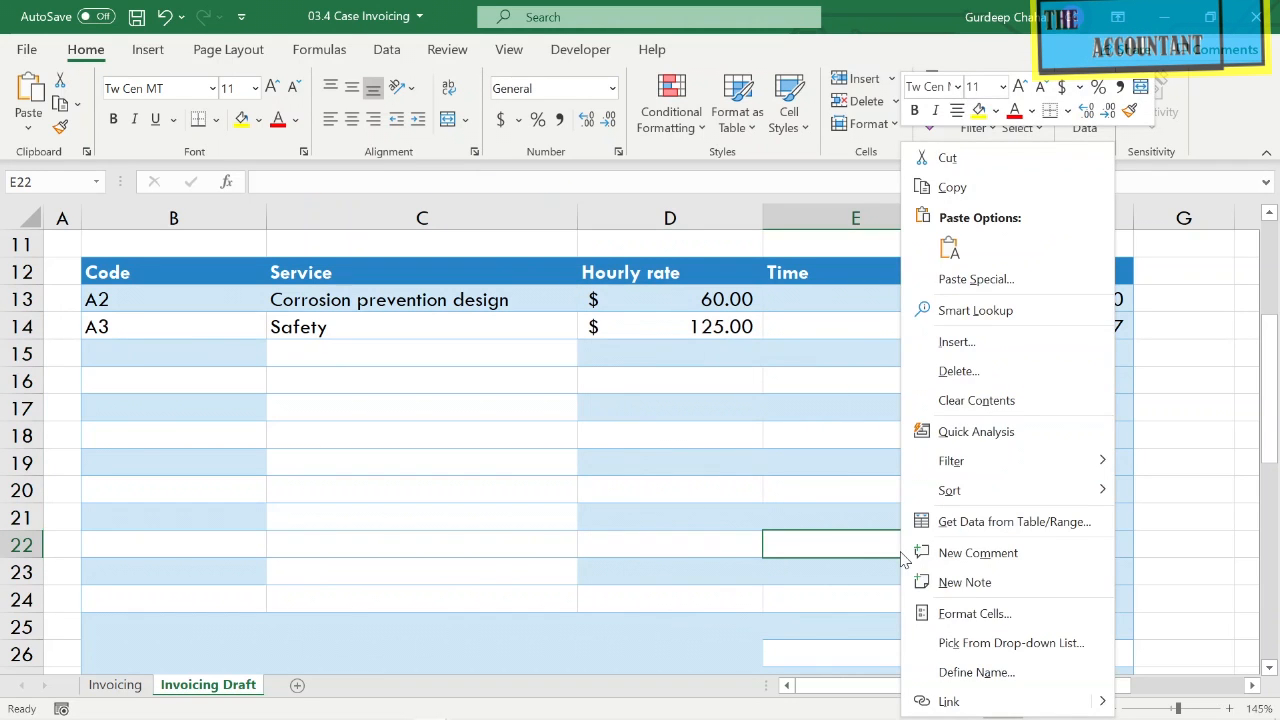
click(840, 560)
scroll(838, 558, down, 3)
scroll(838, 556, up, 2)
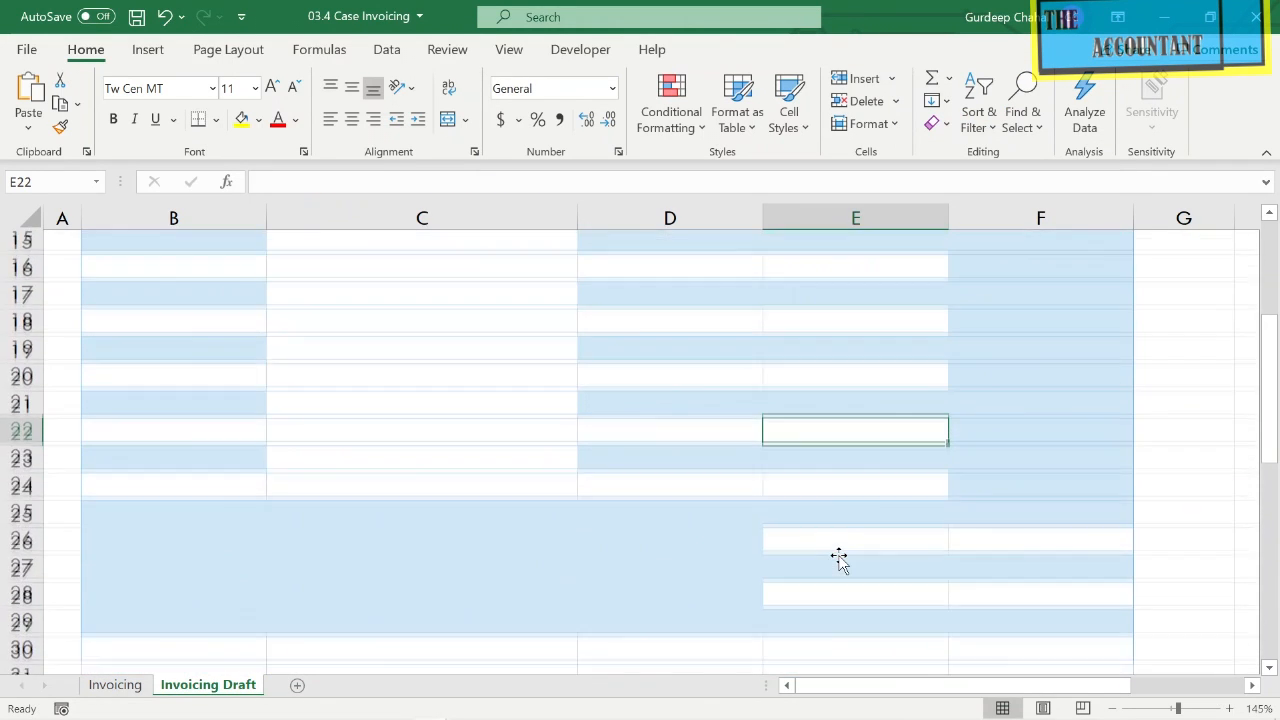
key(Down)
key(Down)
key(Down)
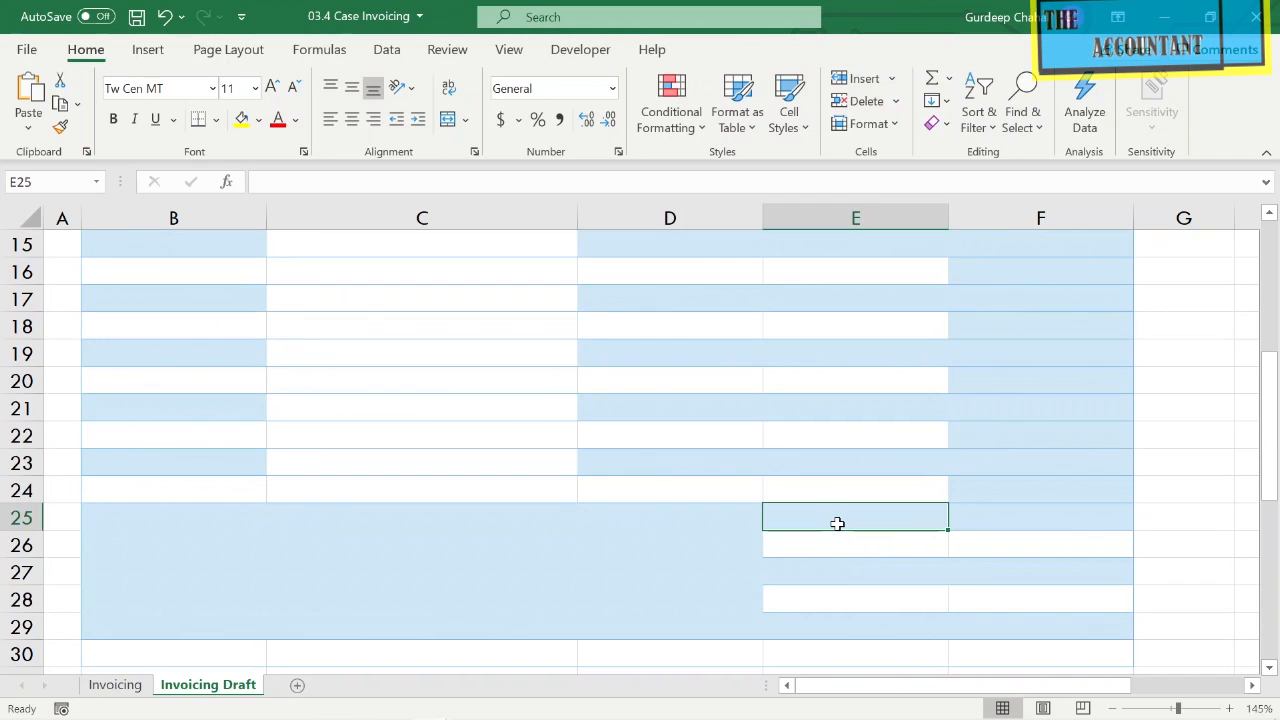
scroll(837, 524, up, 2)
scroll(837, 524, down, 1)
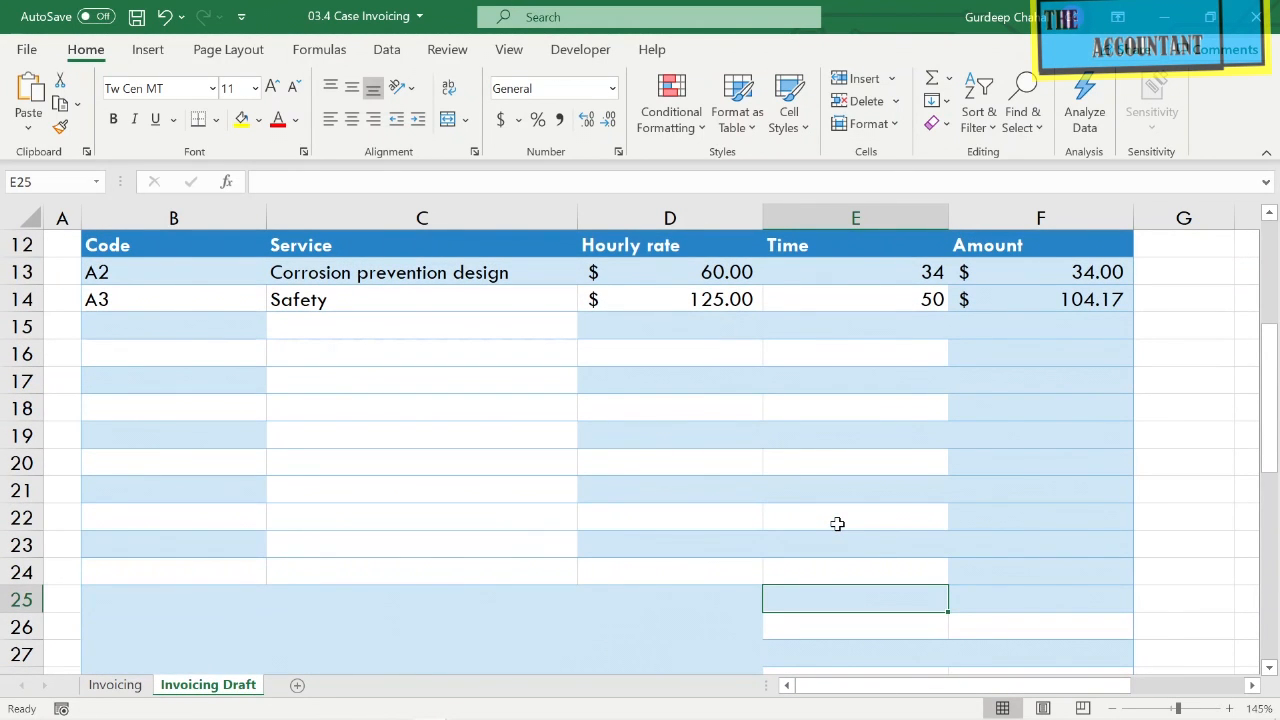
text(Subto)
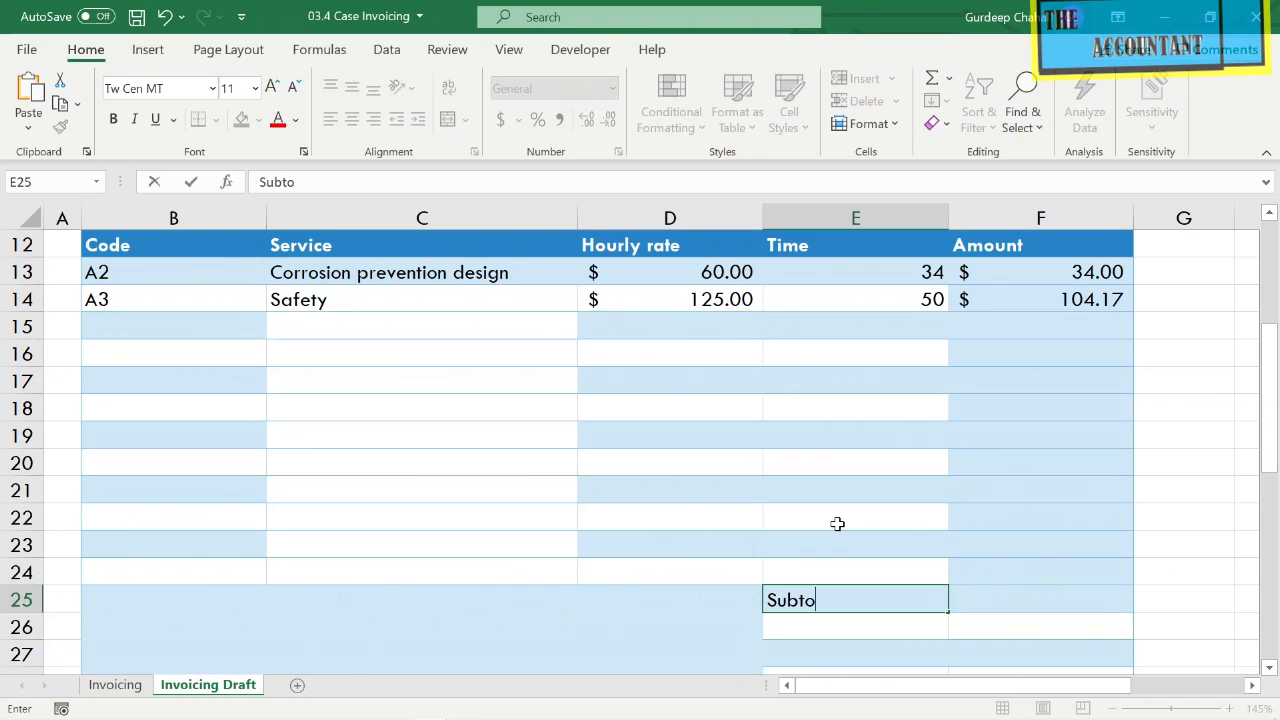
text(tal)
key(Tab)
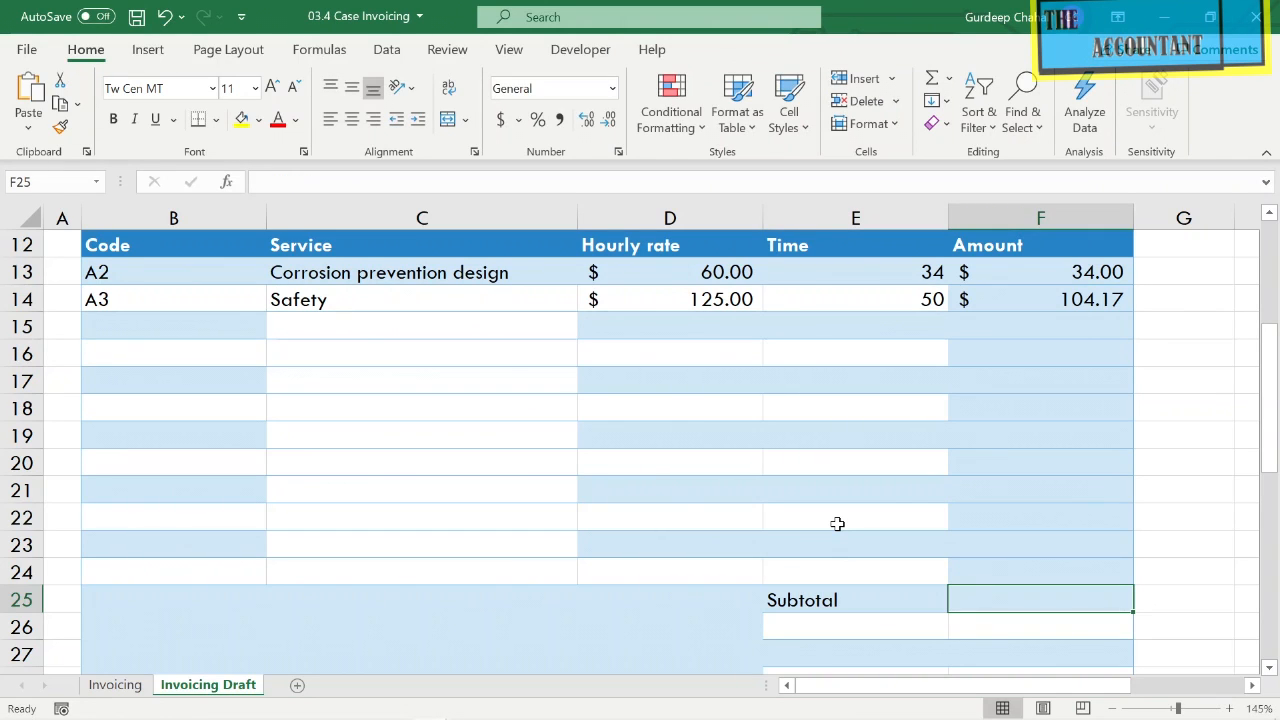
Calculate the subtotal in F25 with the formula =SUM(F13:F24).
text(=sum()
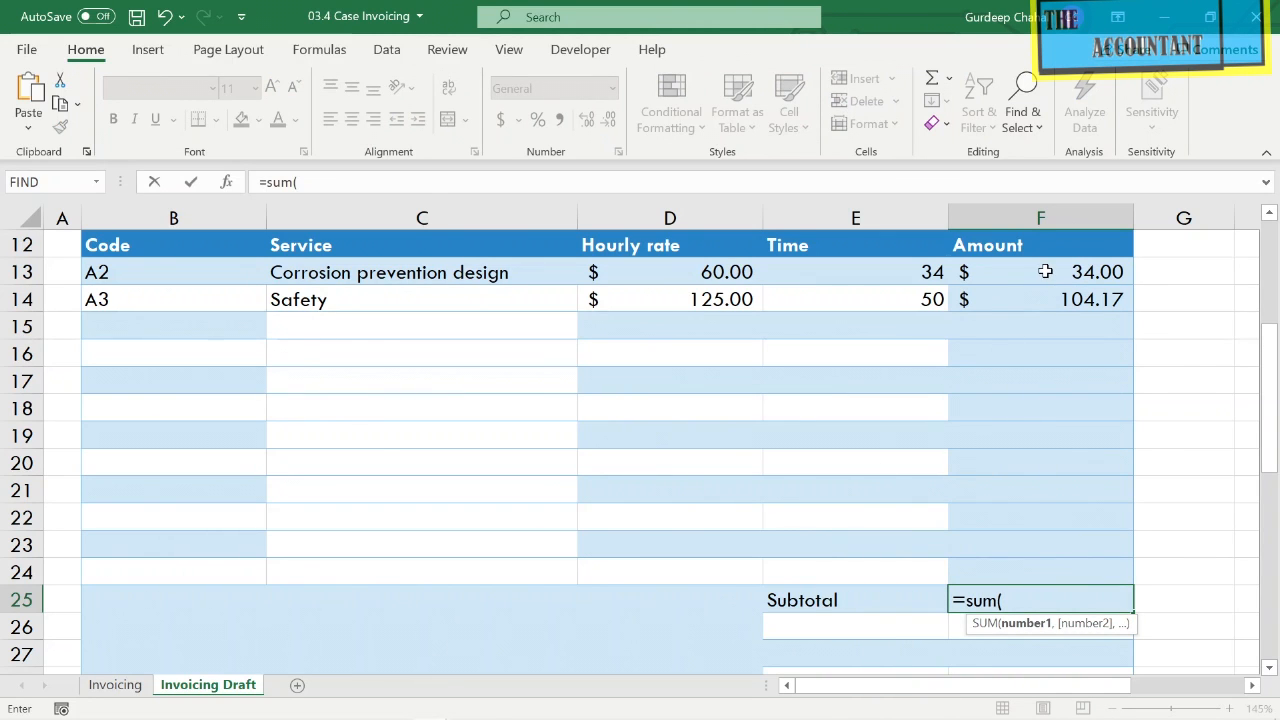
drag(1046, 272, 1067, 551)
text())
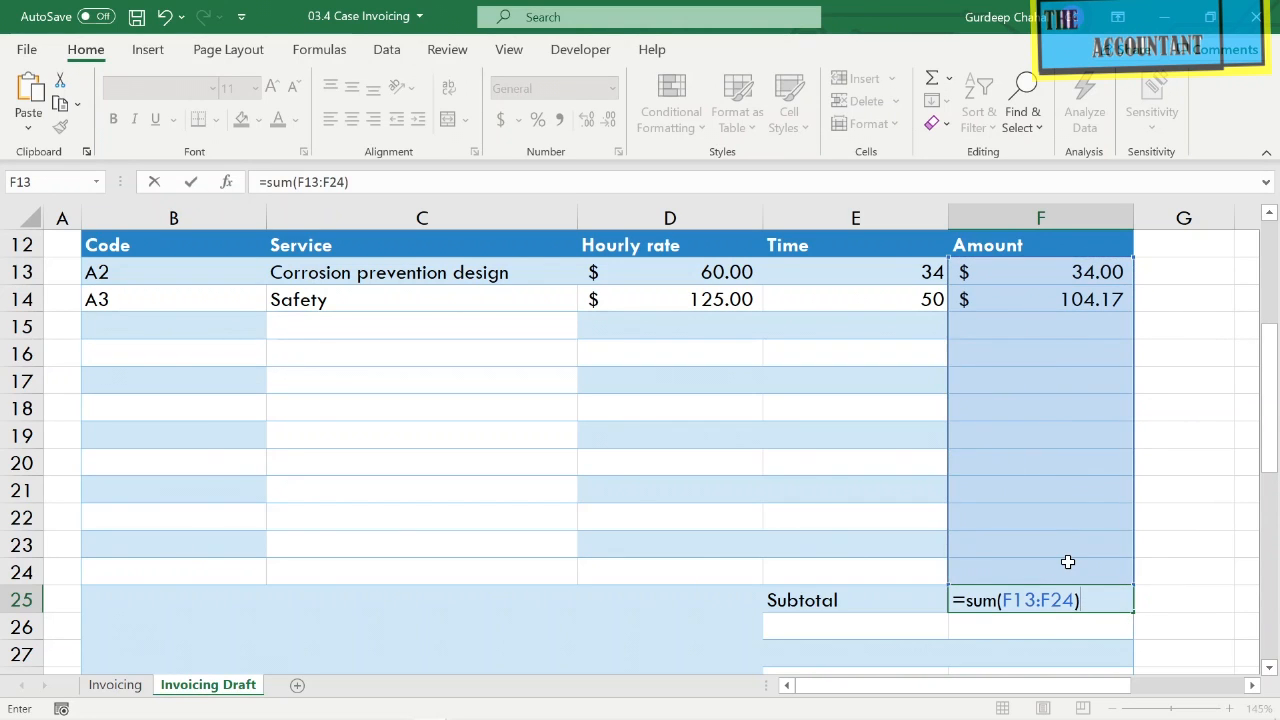
key(Return)
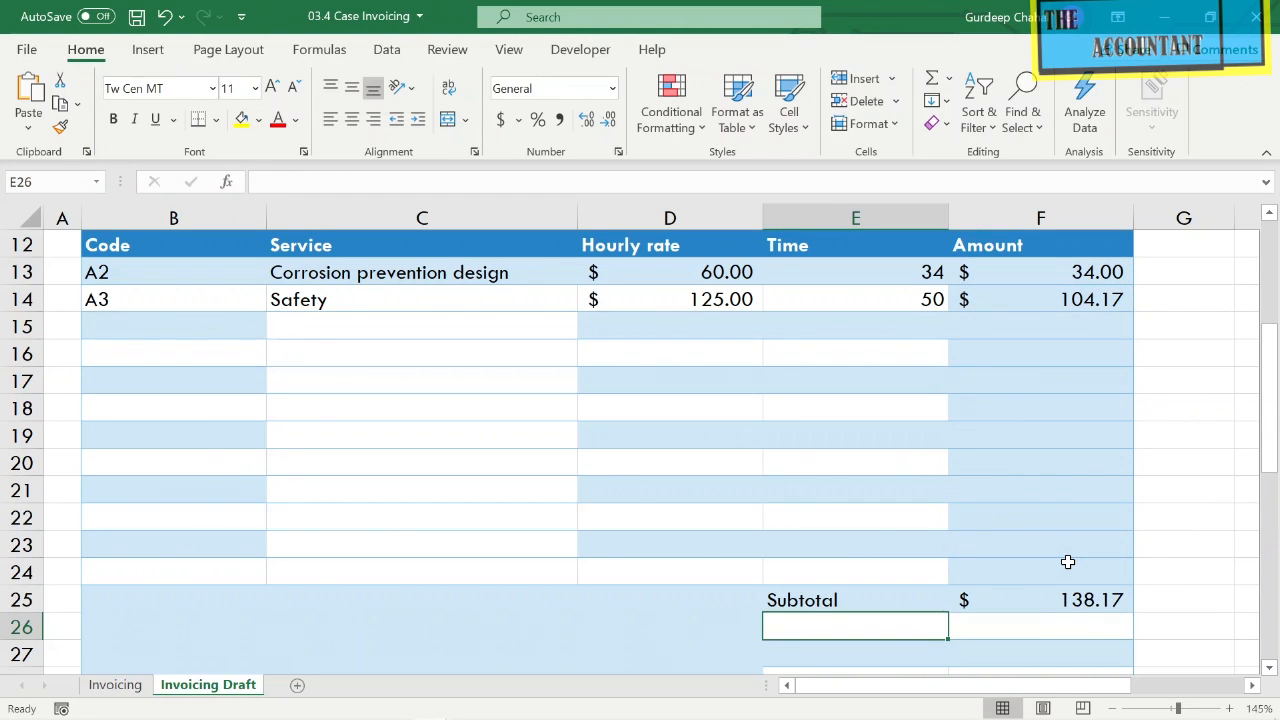
Enter the label Discount in E26 below the subtotal label.
scroll(1068, 562, down, 1)
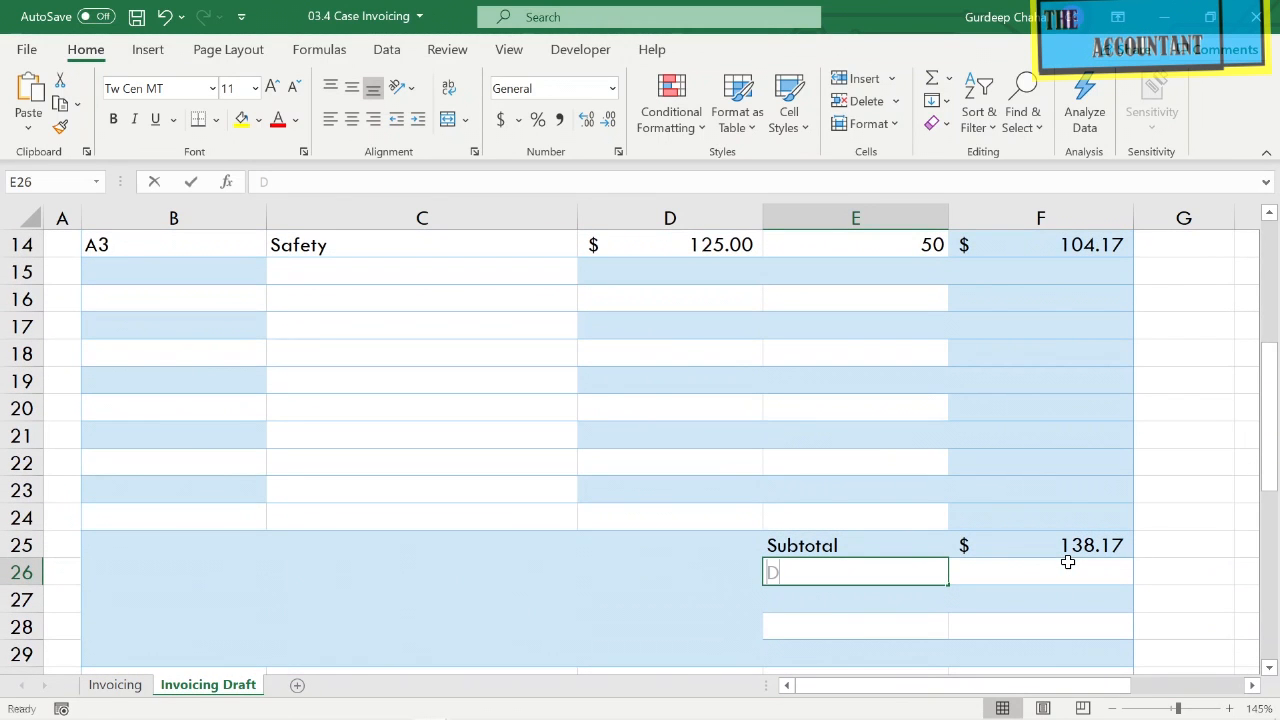
text(Discount)
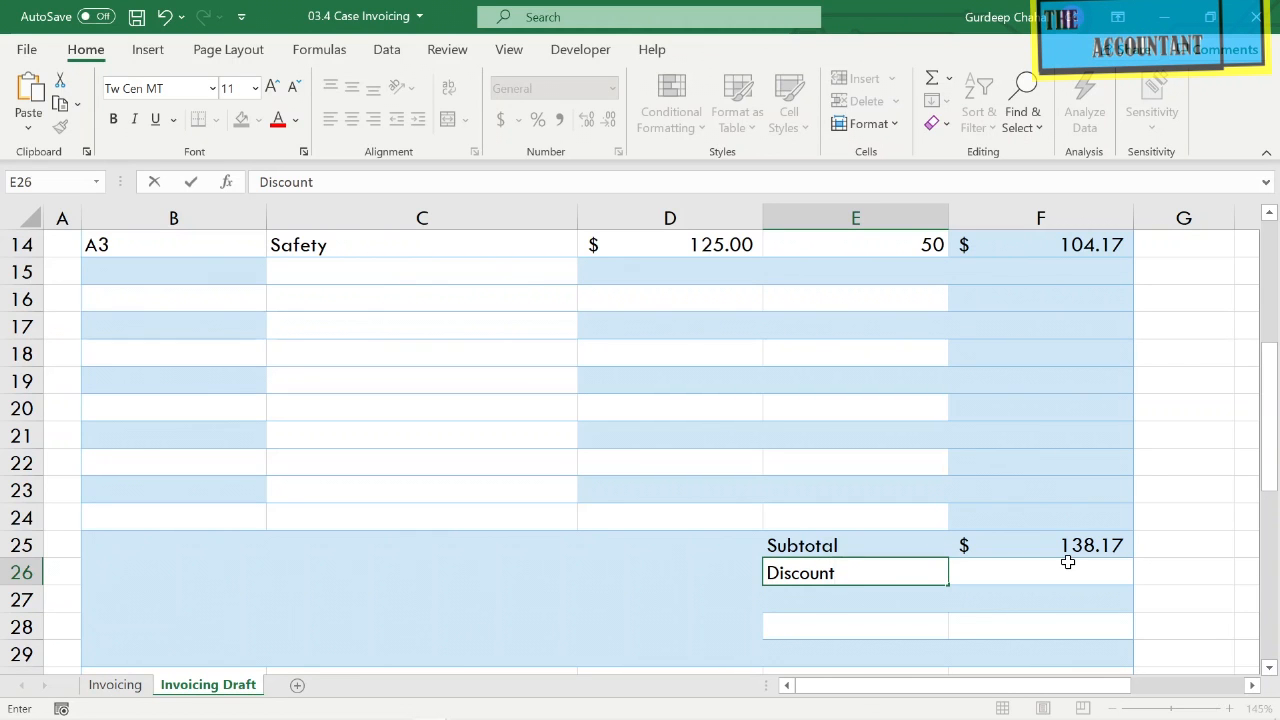
key(Return)
Restrict the Discount on cell C46 to a dropdown list with the source Yes,No and select Yes.
scroll(1068, 562, down, 8)
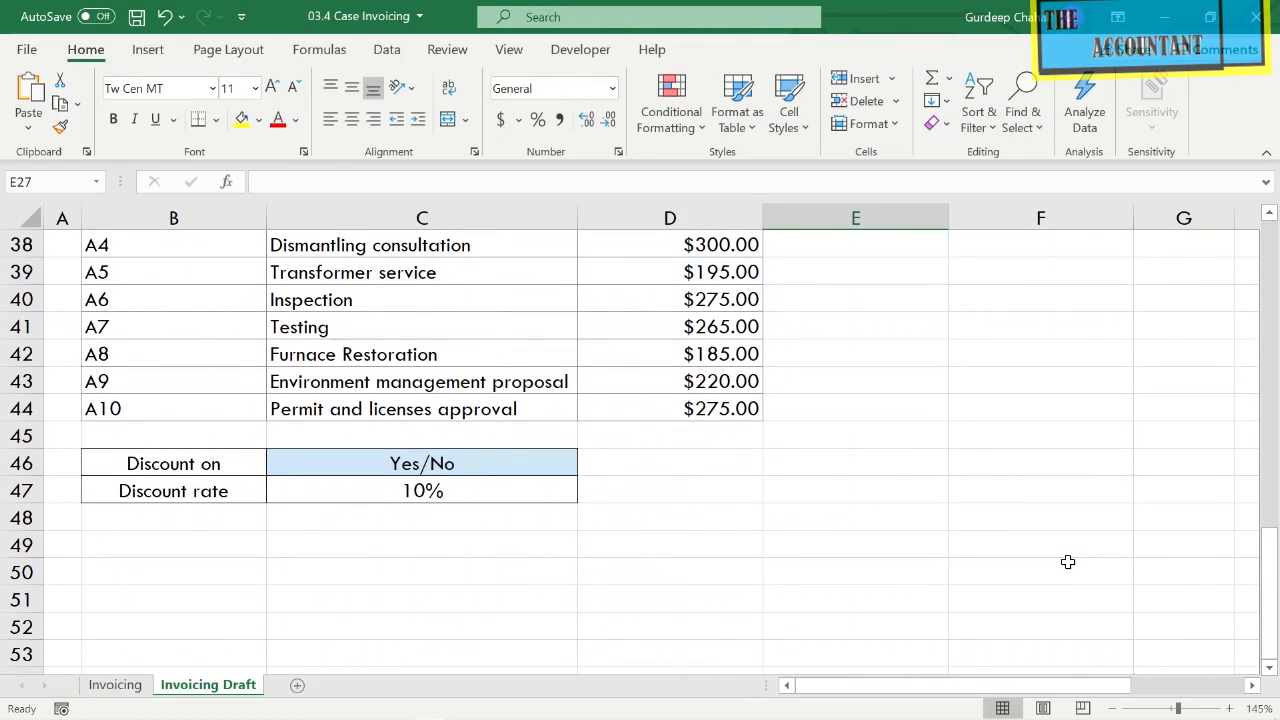
click(190, 468)
drag(253, 472, 286, 486)
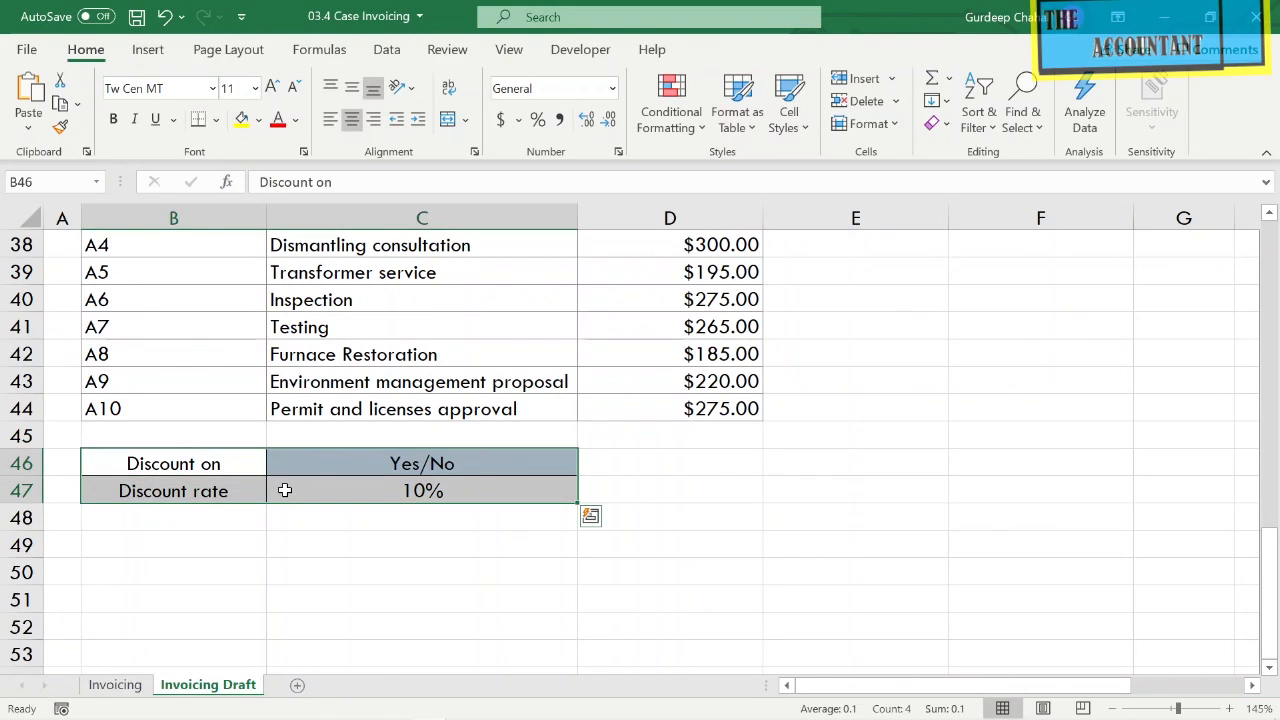
click(354, 511)
click(422, 464)
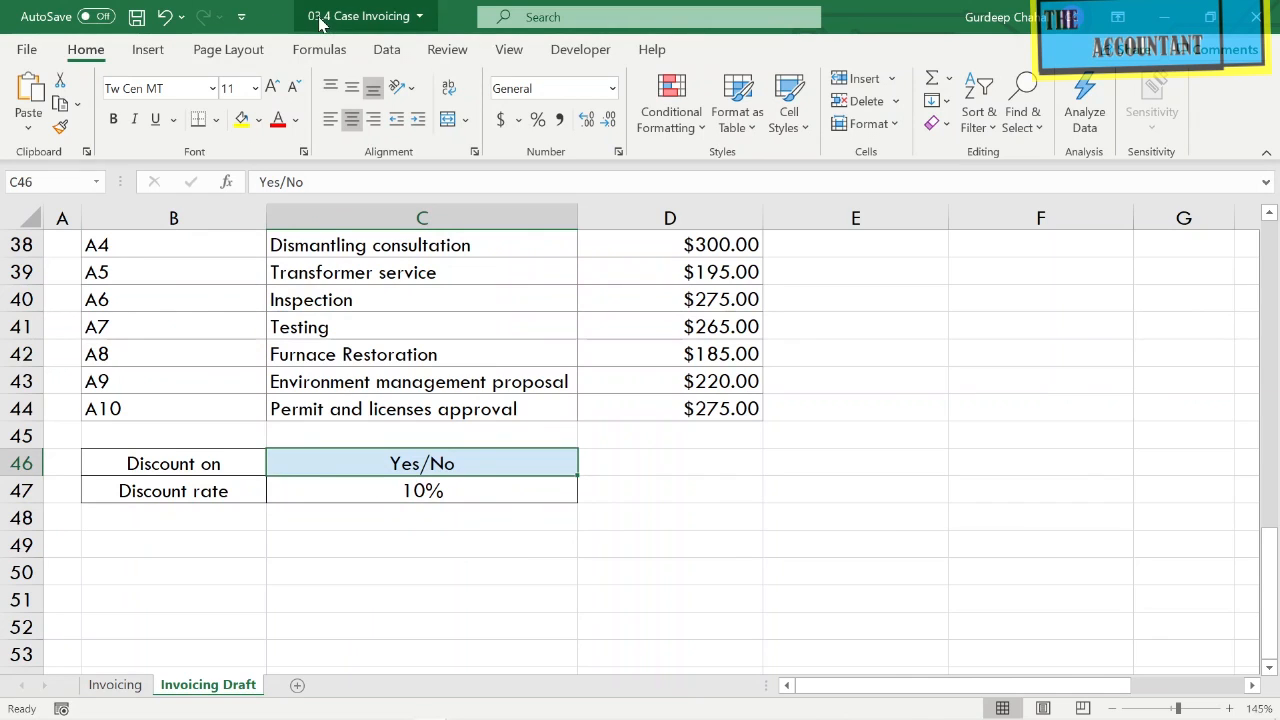
click(395, 50)
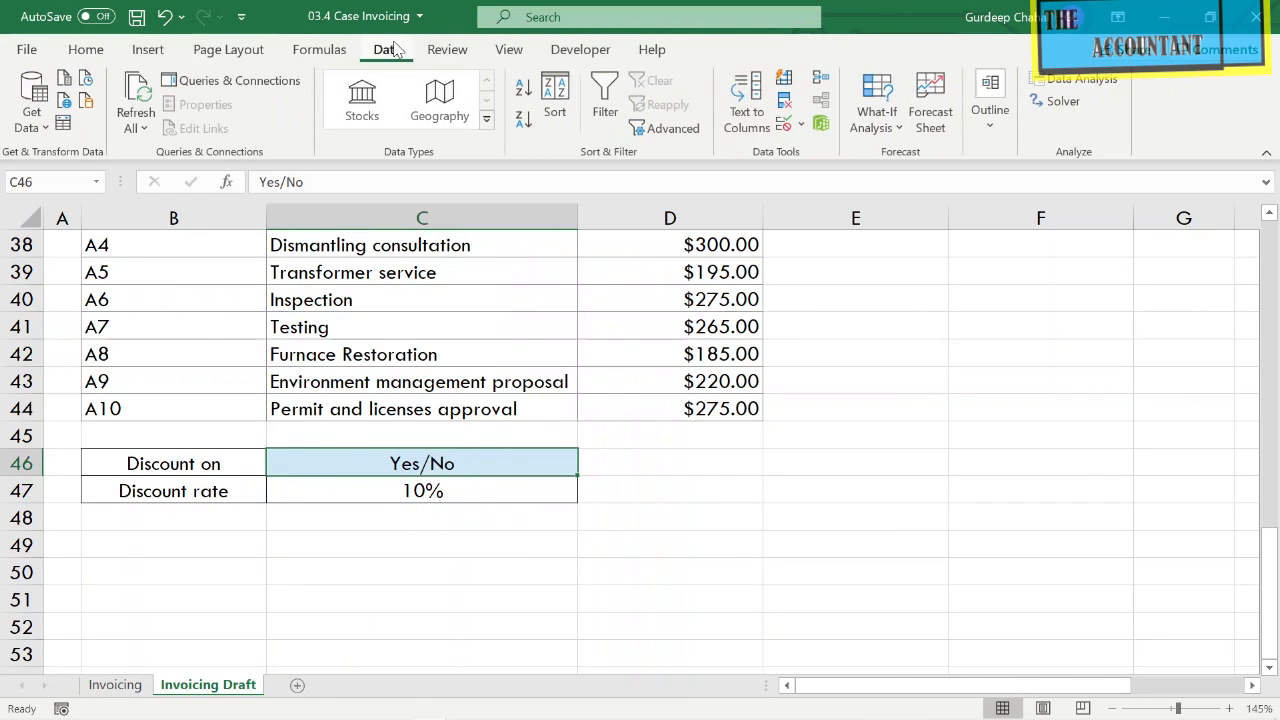
click(800, 126)
click(807, 148)
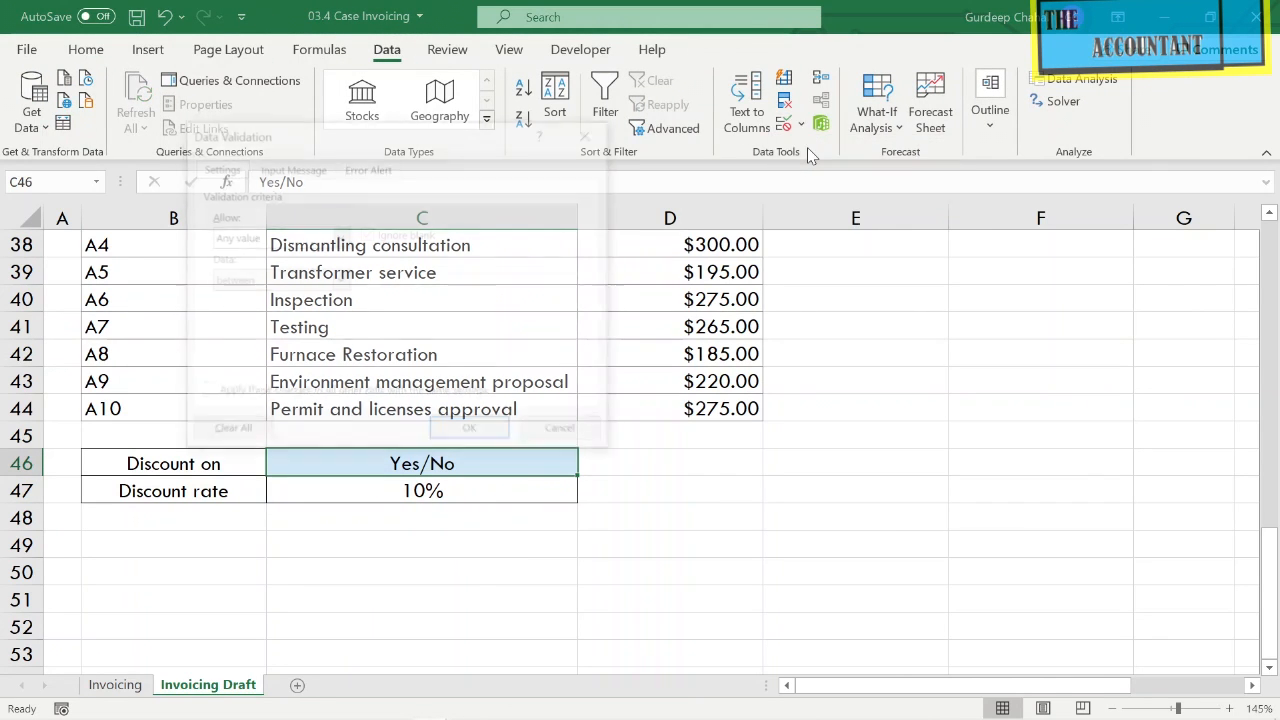
click(340, 237)
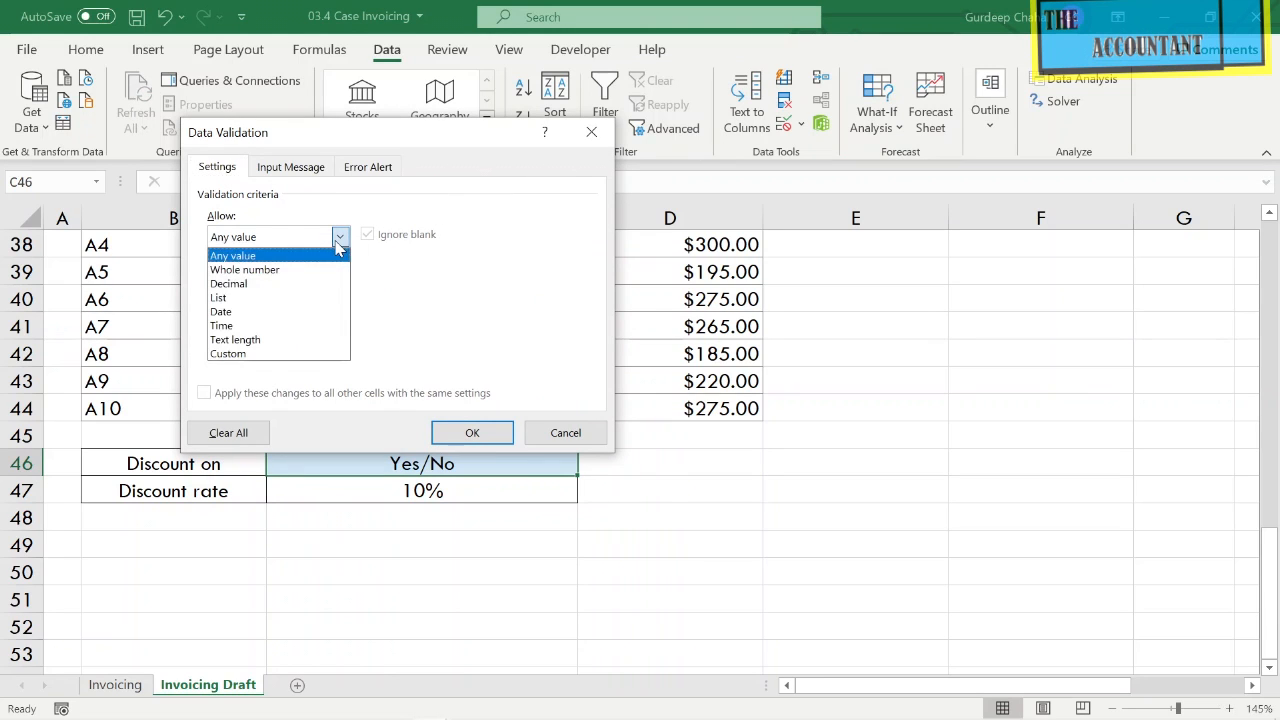
click(292, 311)
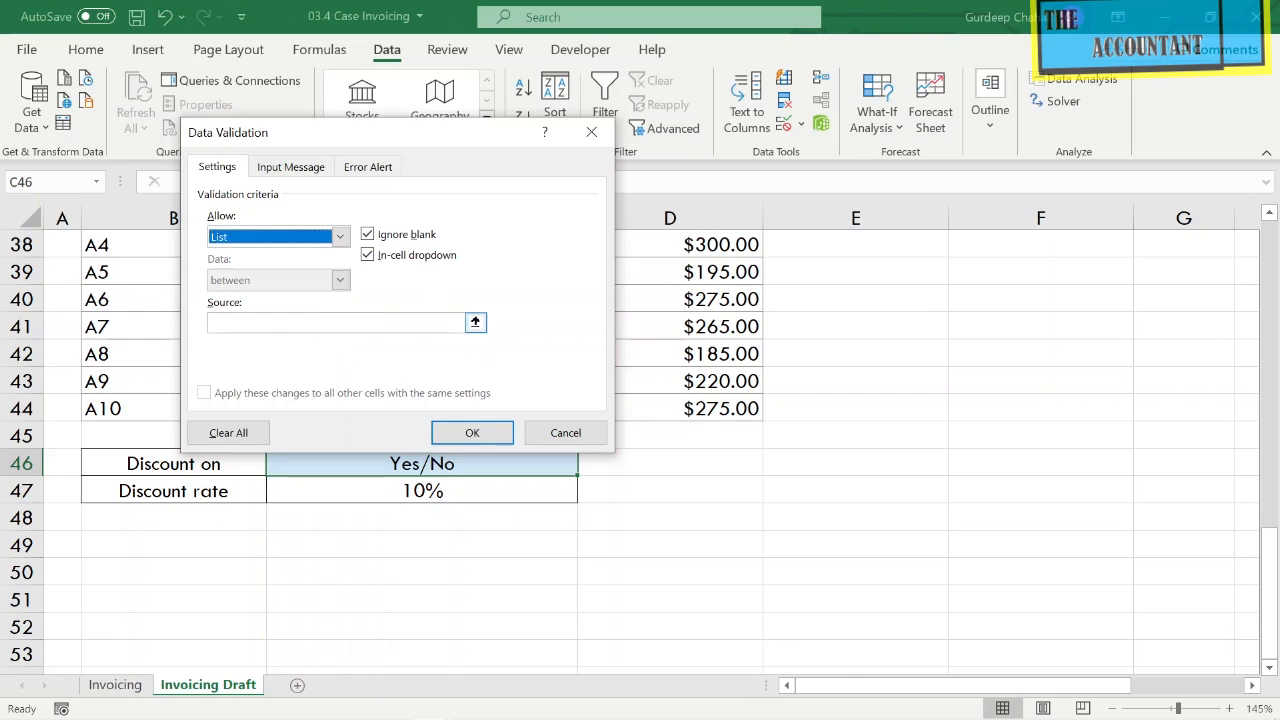
click(300, 322)
text(Y)
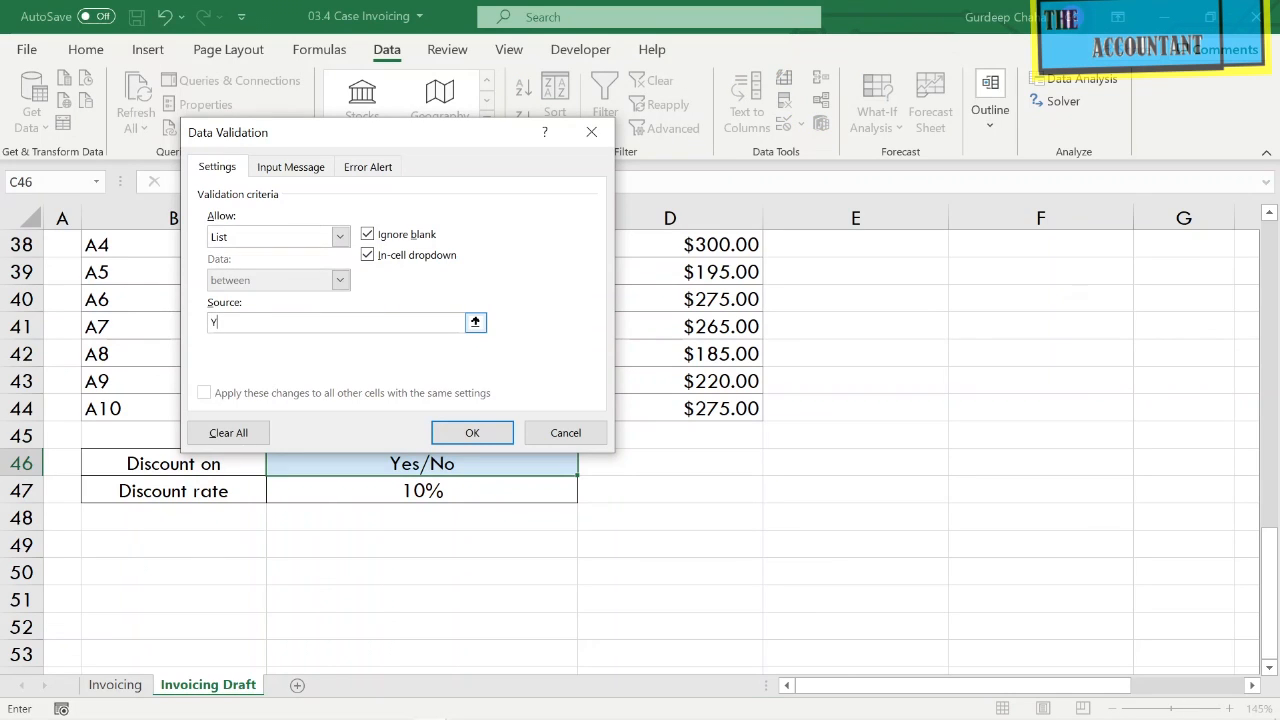
text(es,No)
click(472, 432)
click(586, 467)
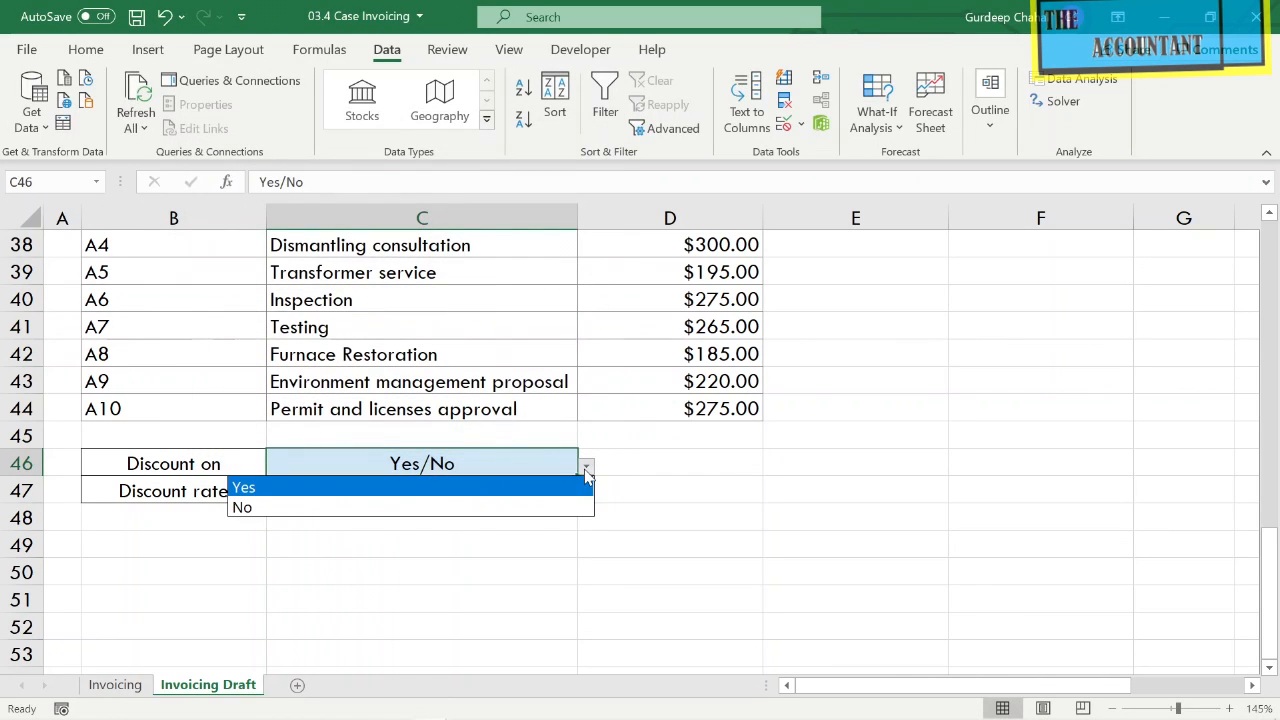
click(525, 489)
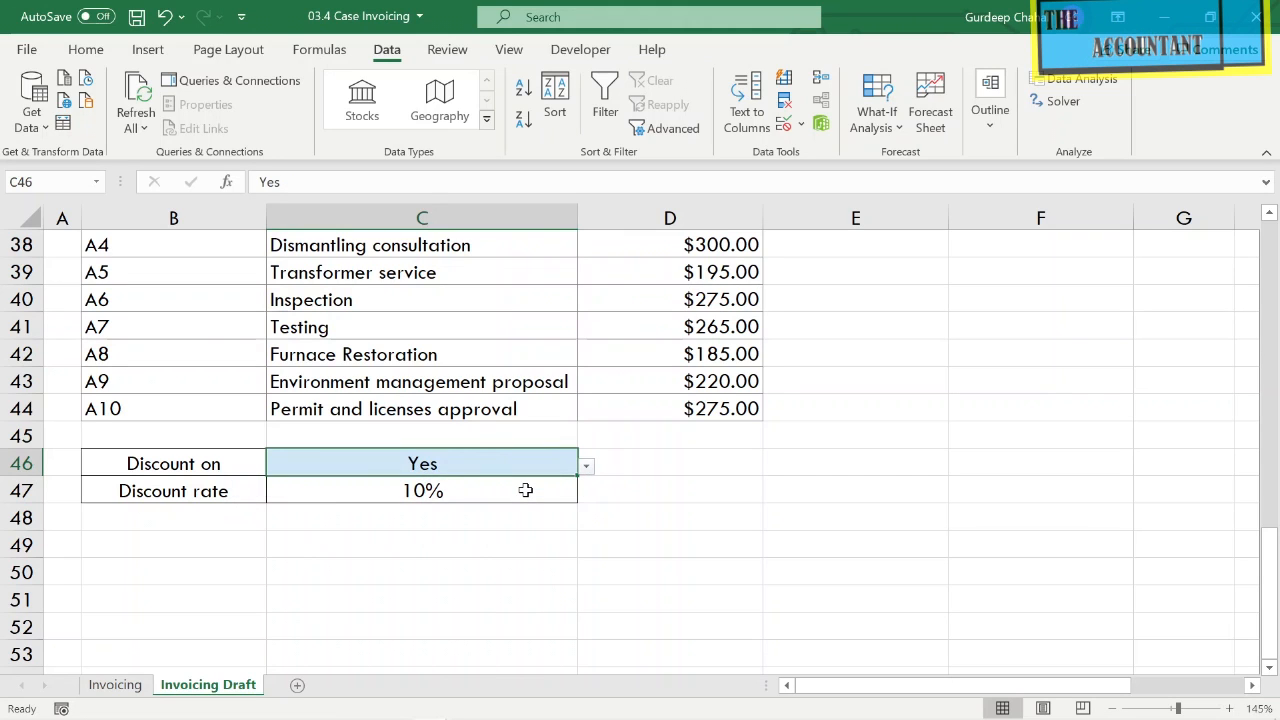
Calculate the discount rate in C47 with the formula =IF(C46="Yes",10%,0).
click(525, 490)
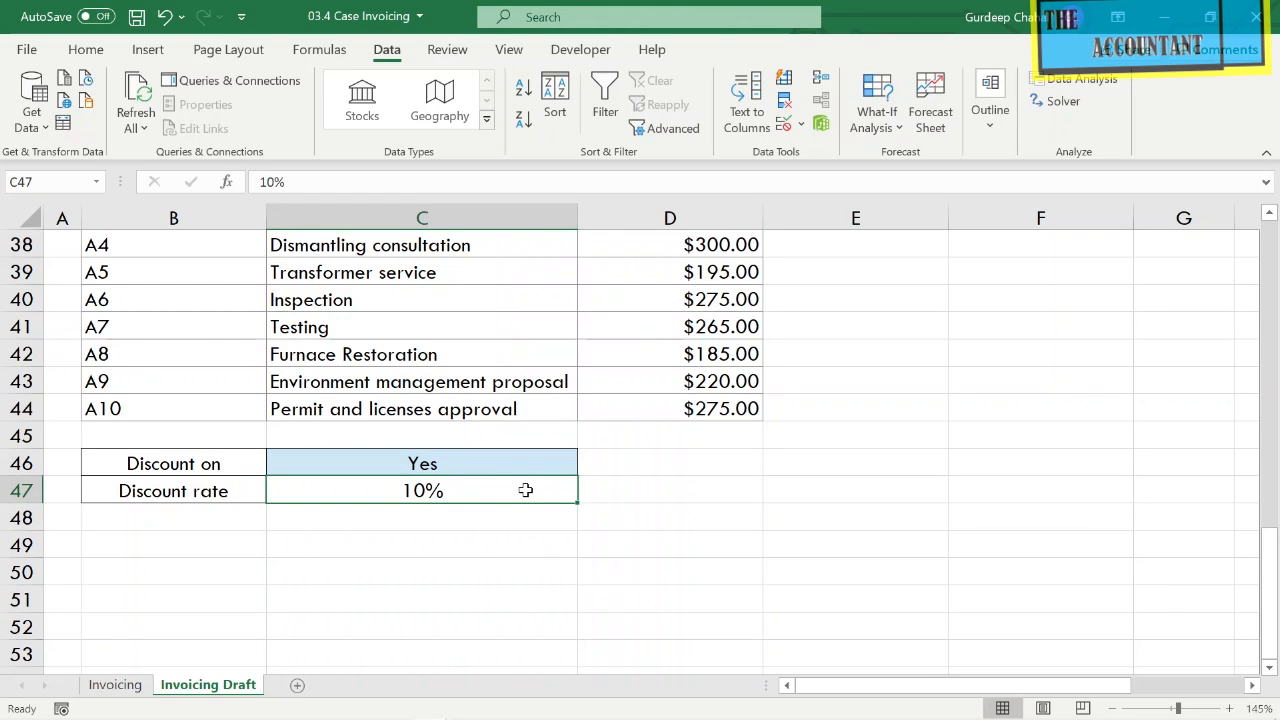
text(=if)
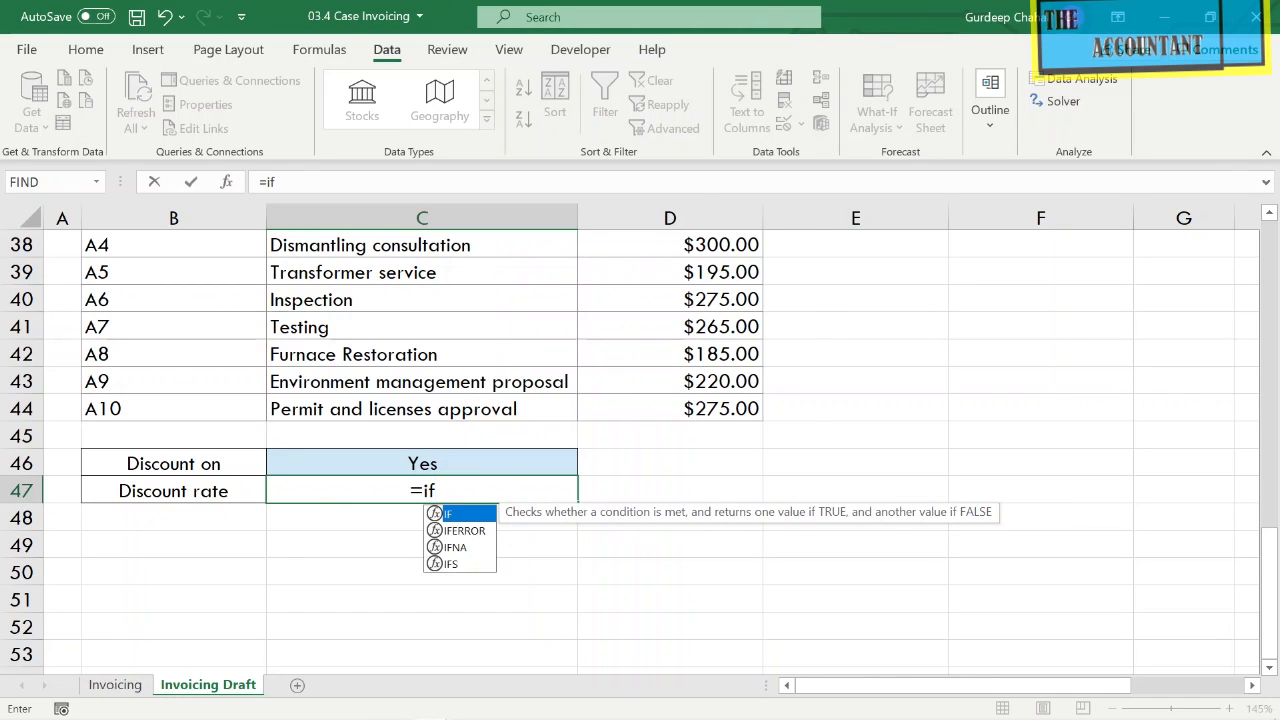
text(()
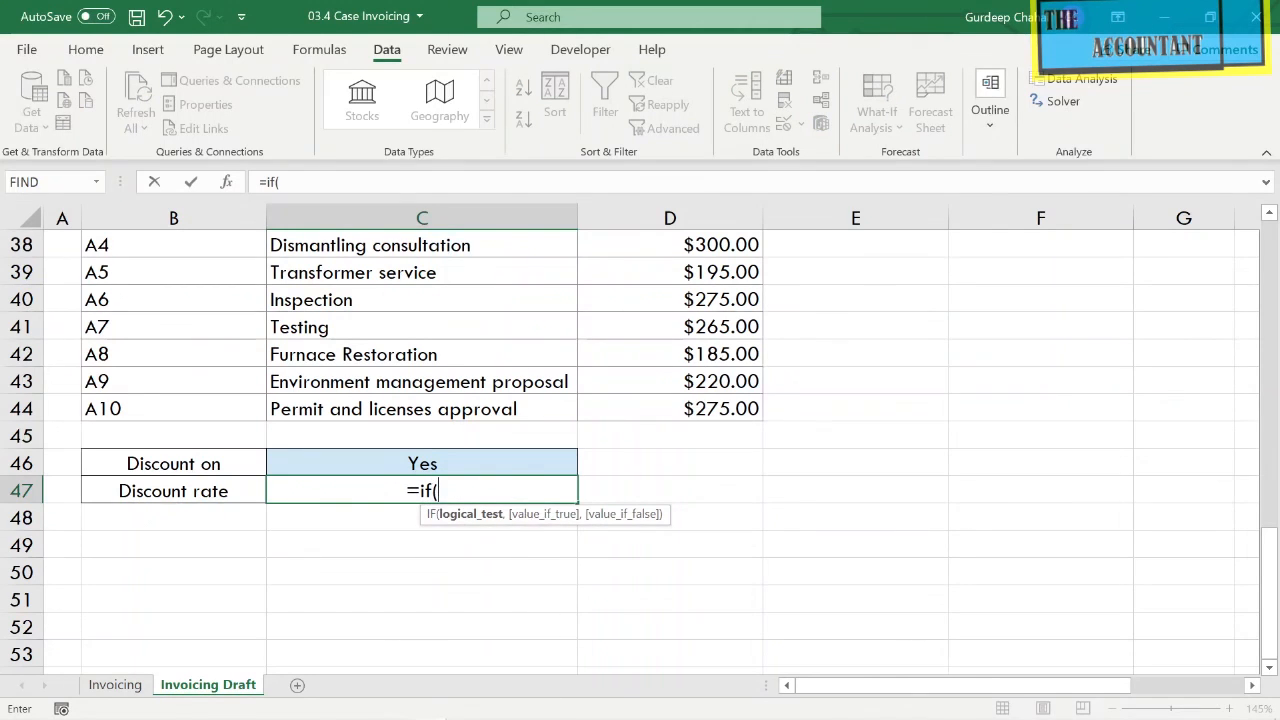
click(500, 463)
text(=)
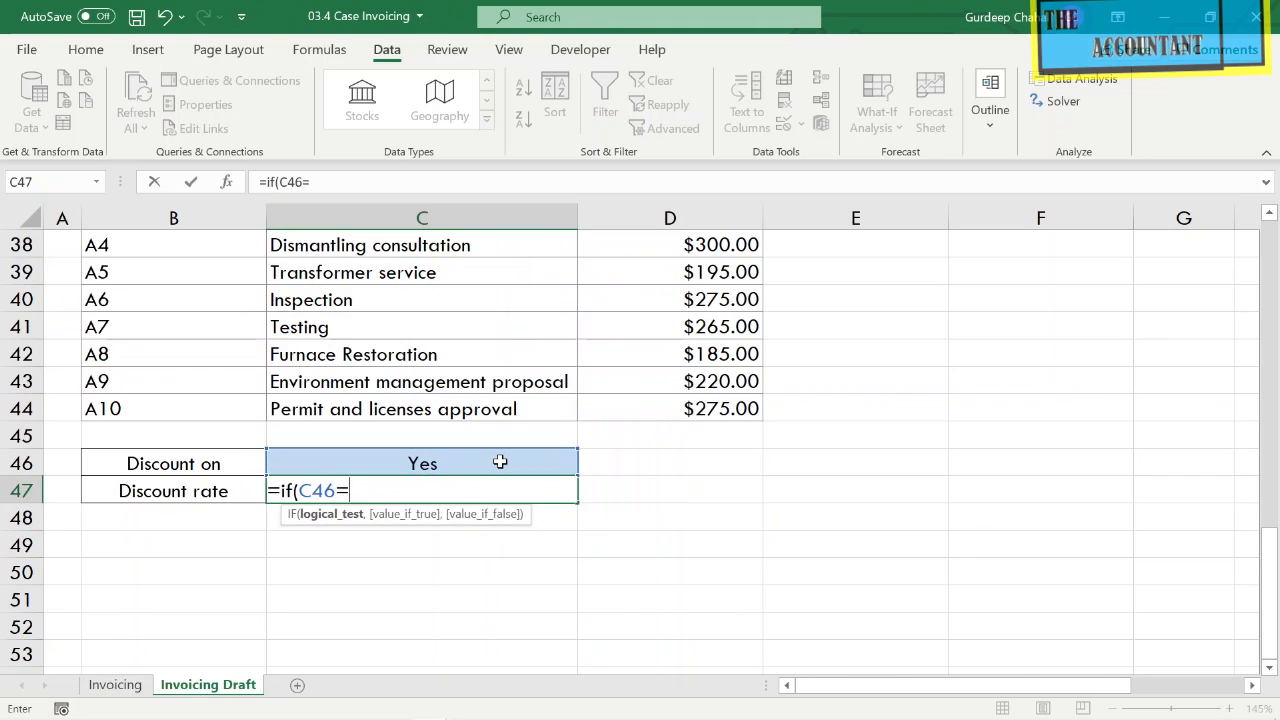
text("Yes",10%)
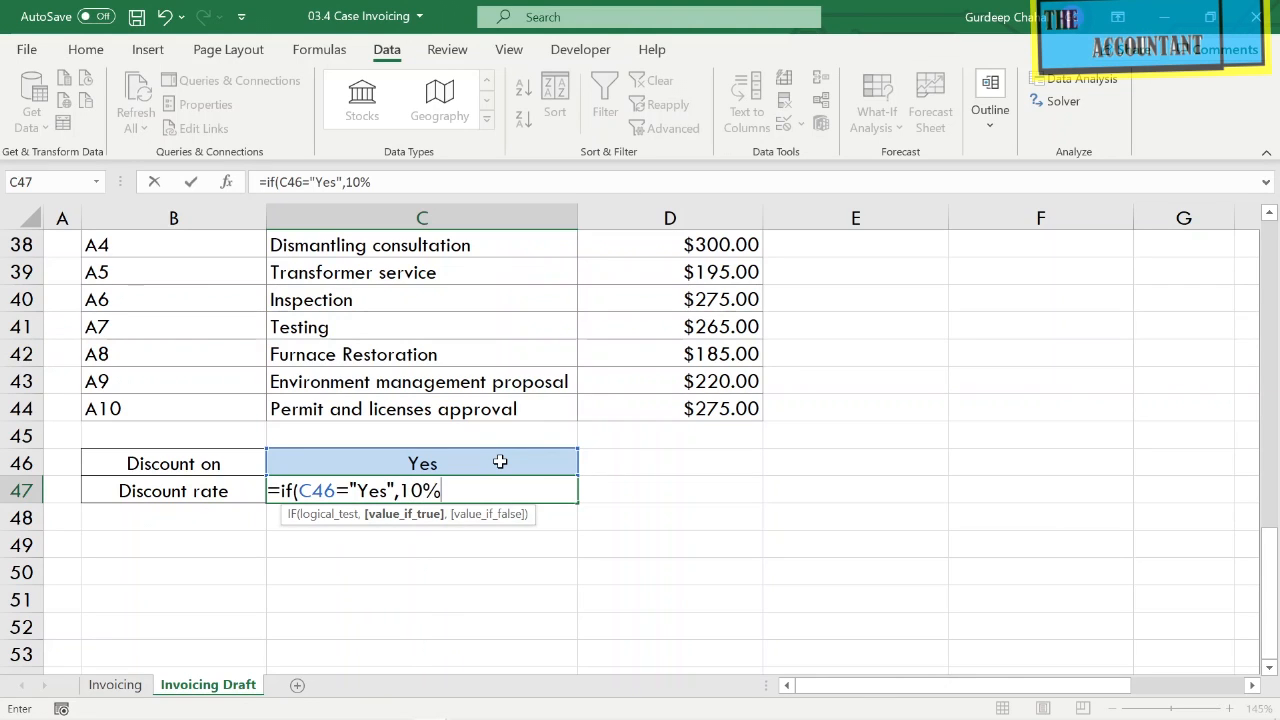
text(,0)
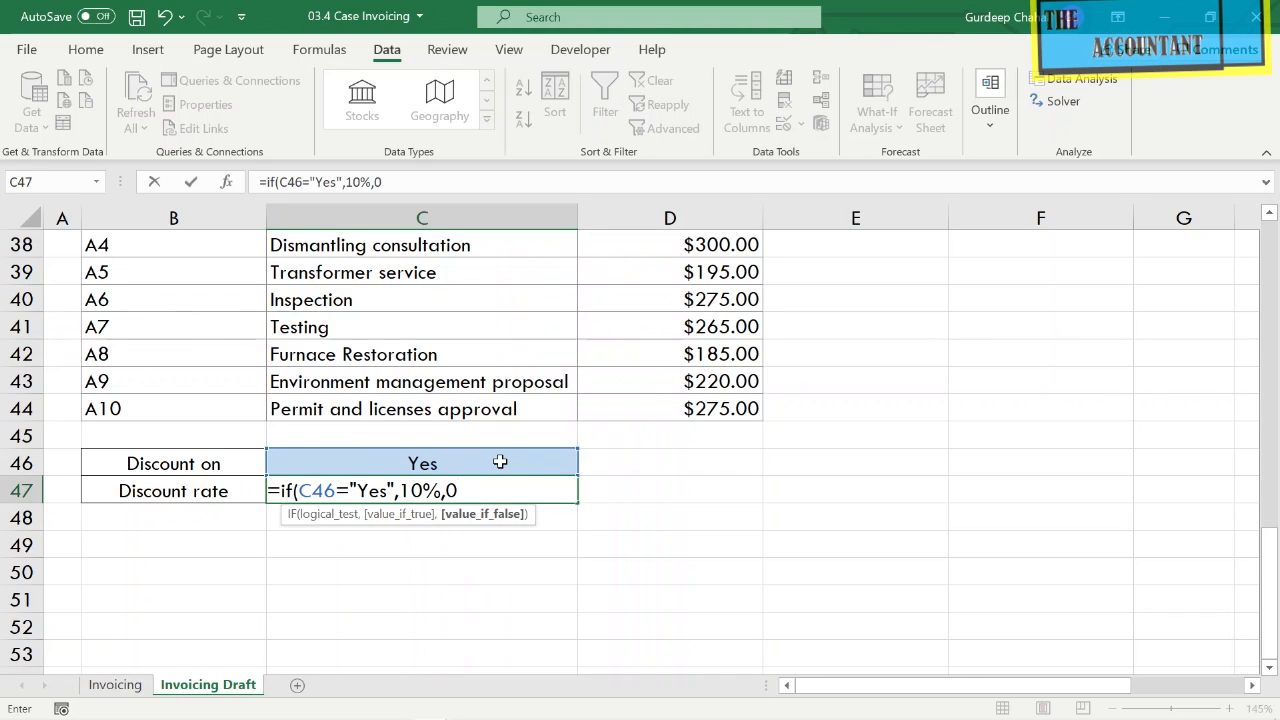
text())
key(Return)
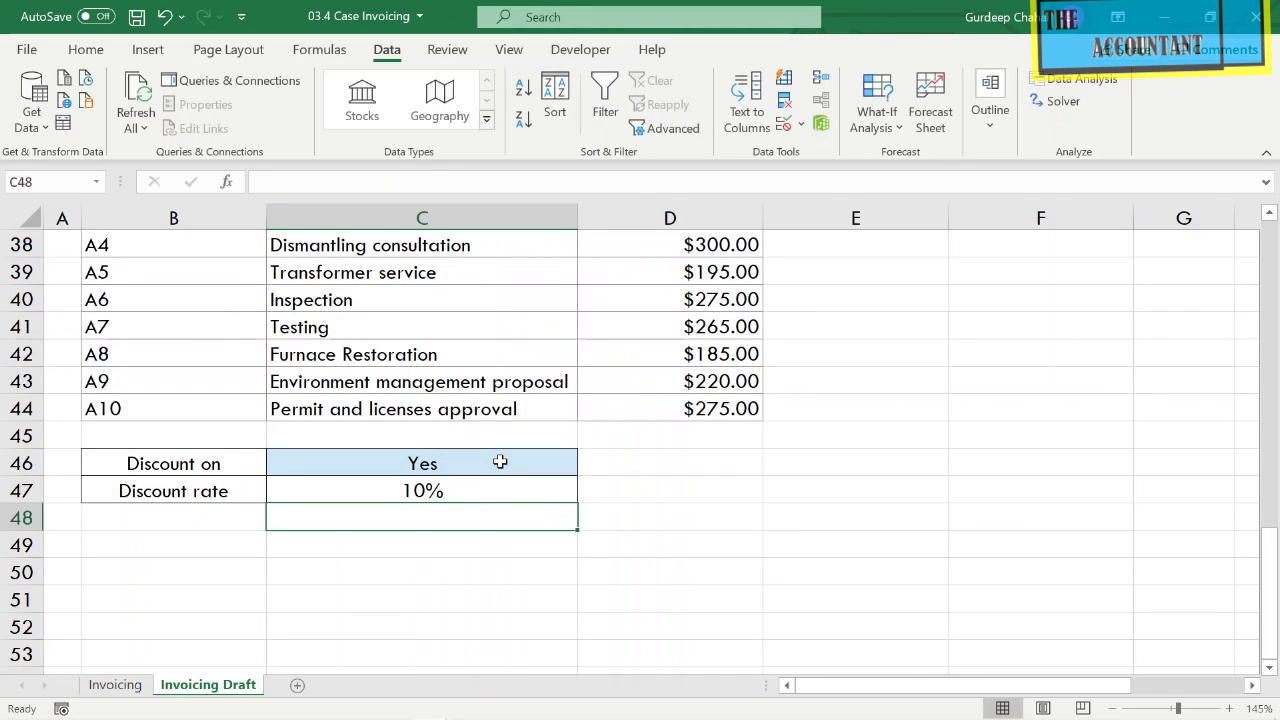
Switch the Discount on choice in C46 to No.
right_click(500, 462)
key(Escape)
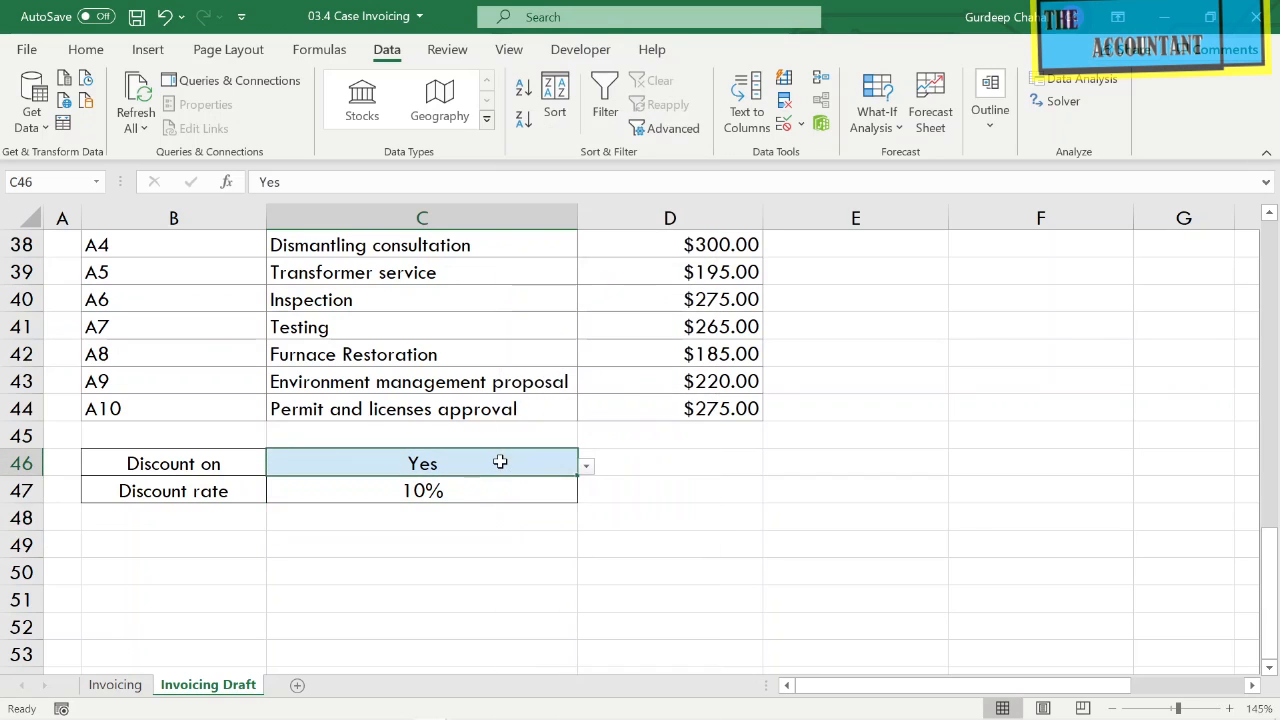
click(587, 466)
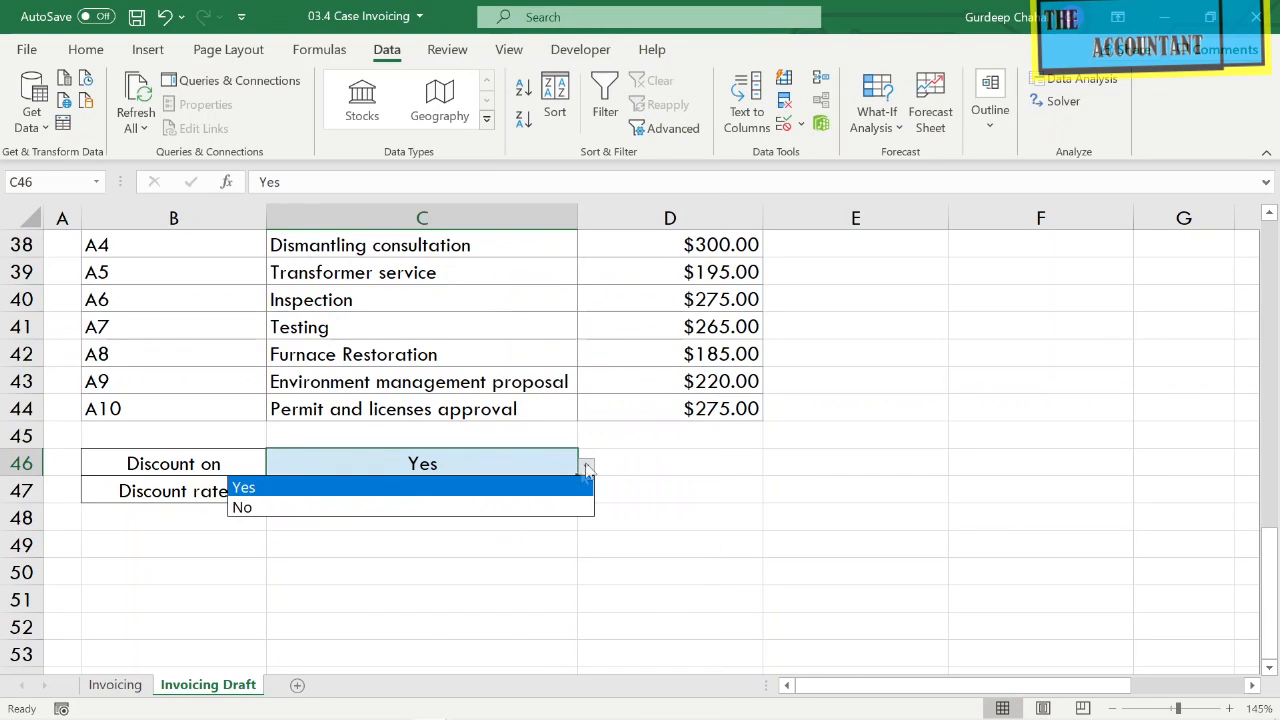
click(555, 508)
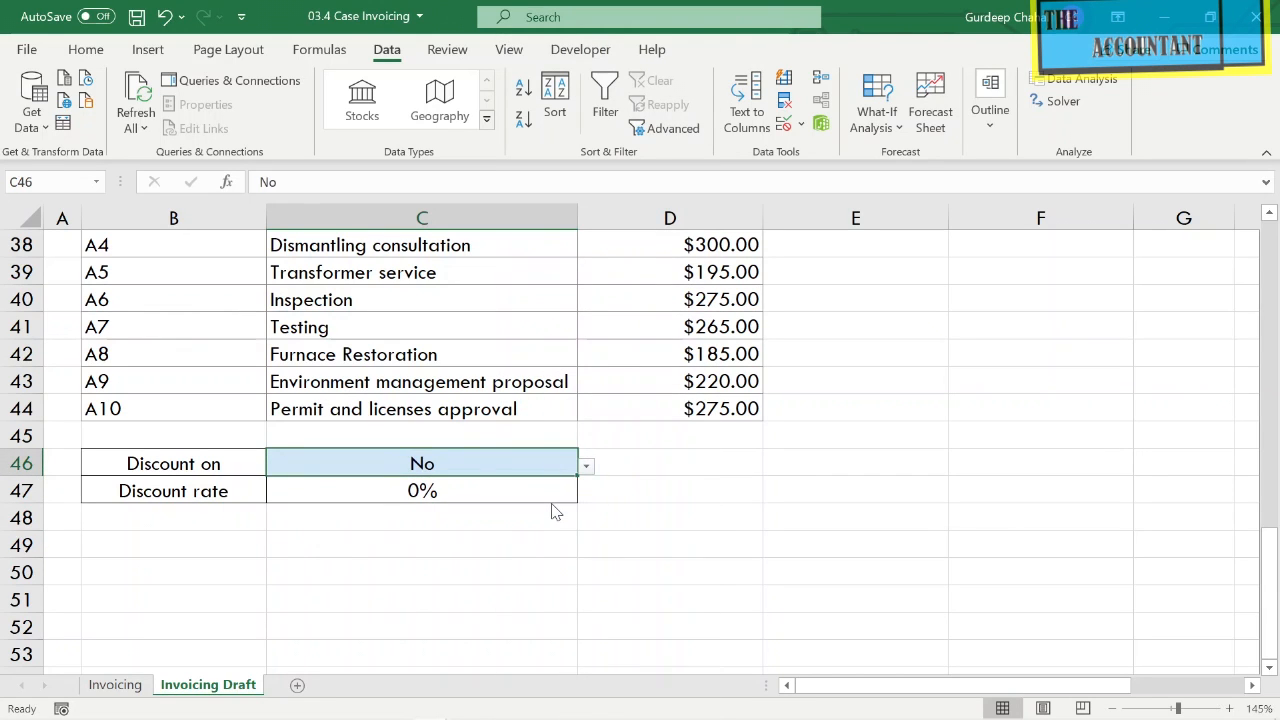
click(648, 468)
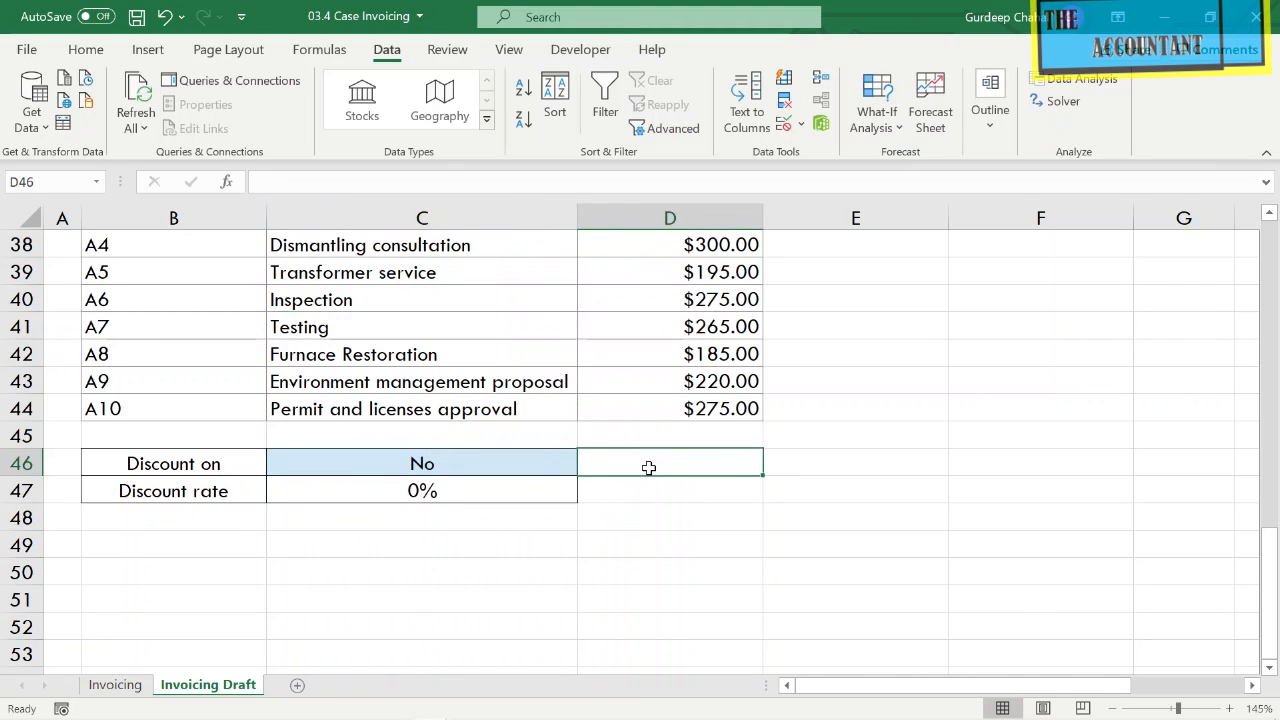
Calculate the discount amount in F26 with the formula =IF(C46="Yes",F25*C47,0).
scroll(648, 468, up, 5)
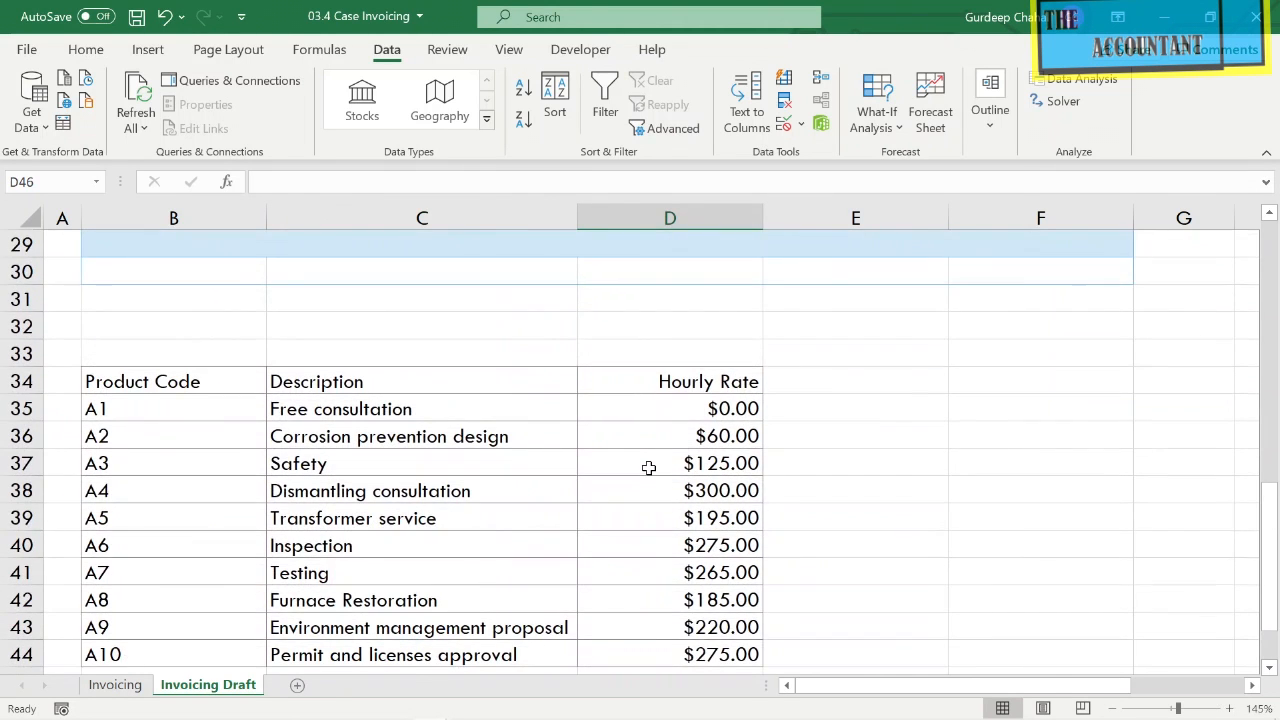
click(997, 357)
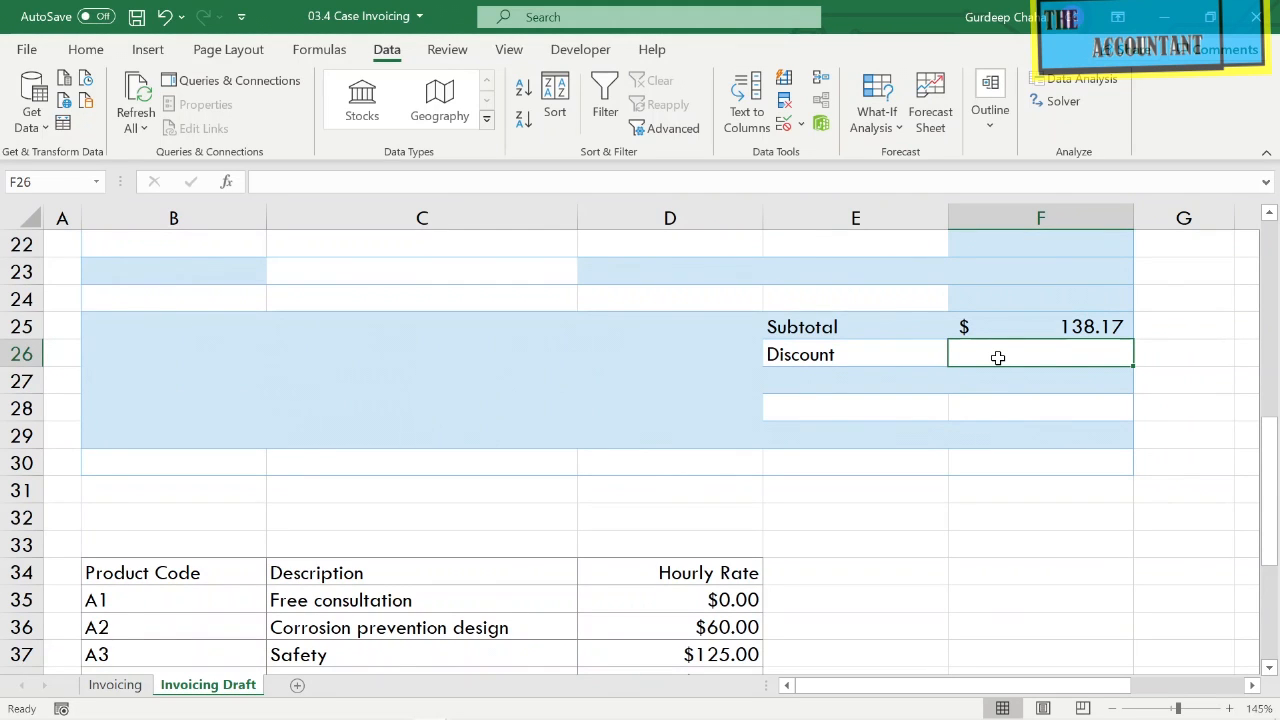
text(=)
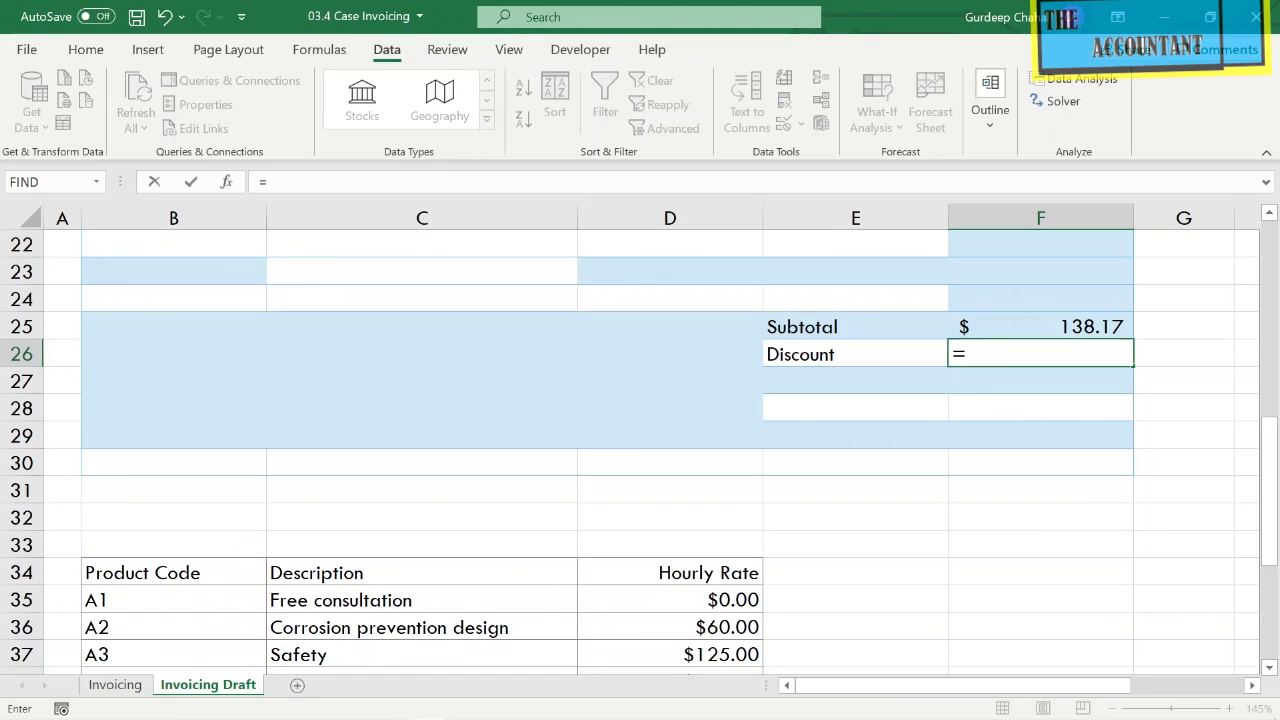
text(if)
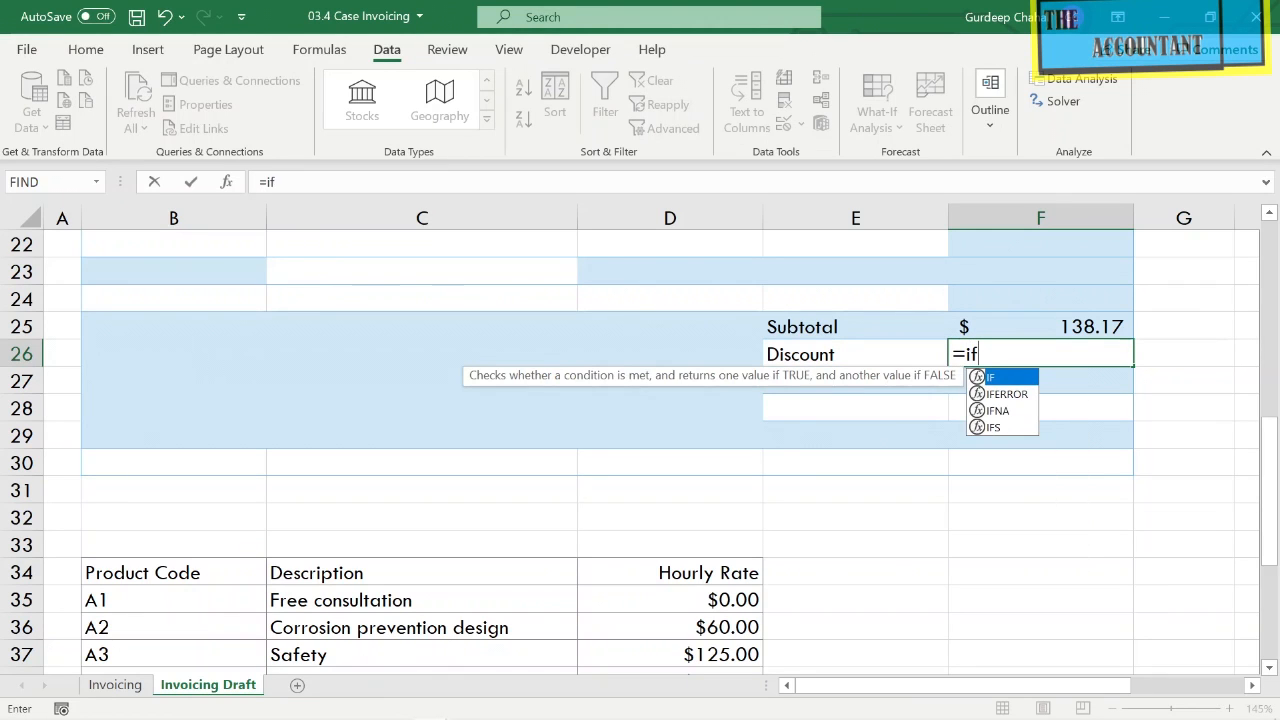
text(()
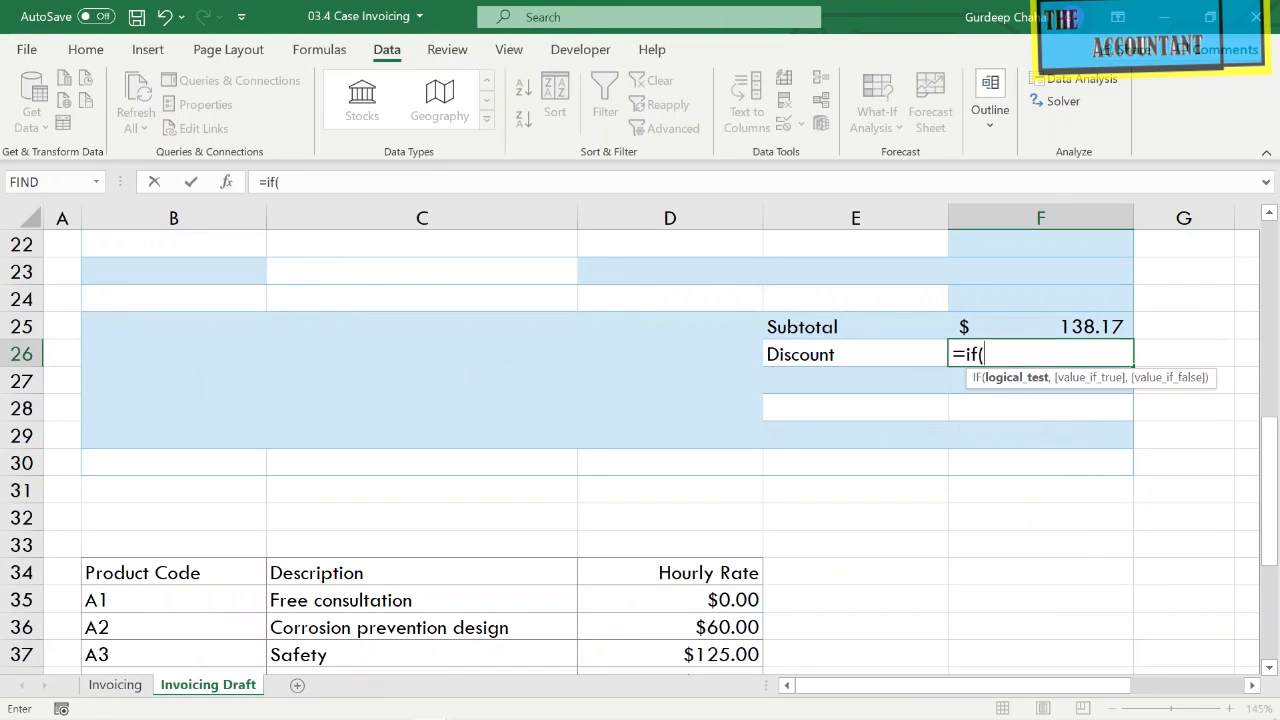
scroll(940, 509, down, 4)
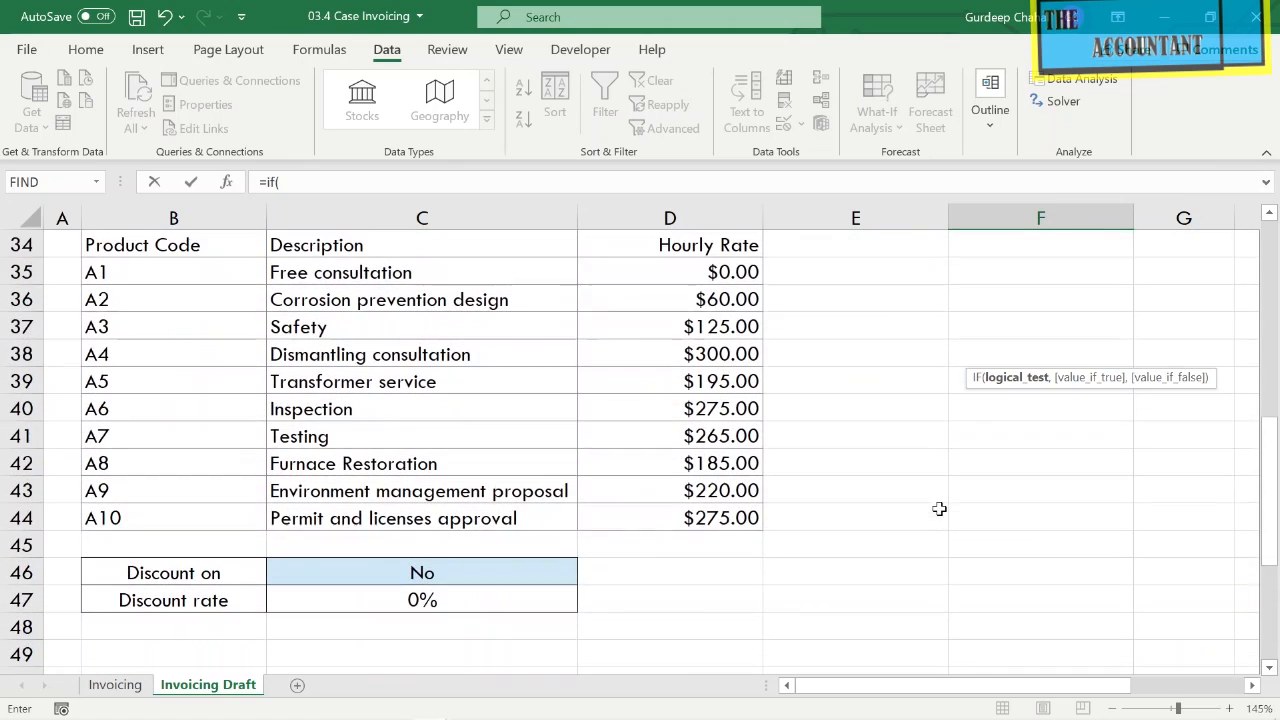
click(531, 572)
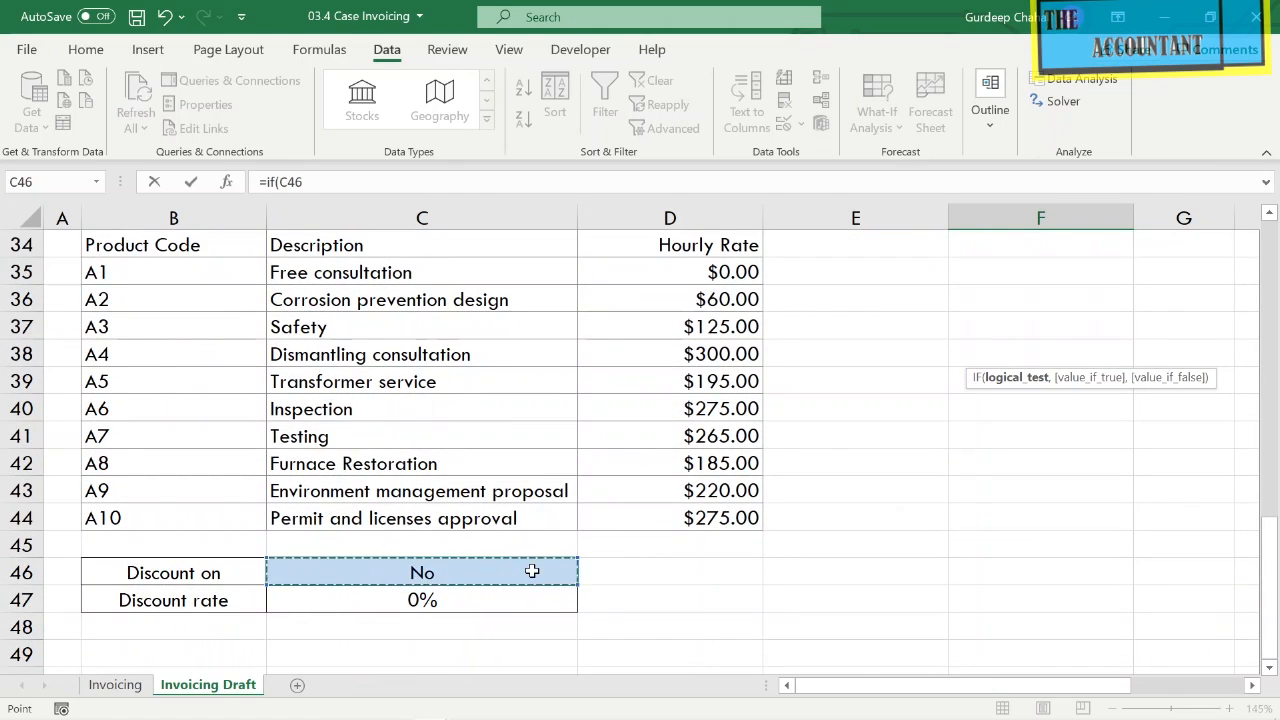
scroll(532, 570, up, 3)
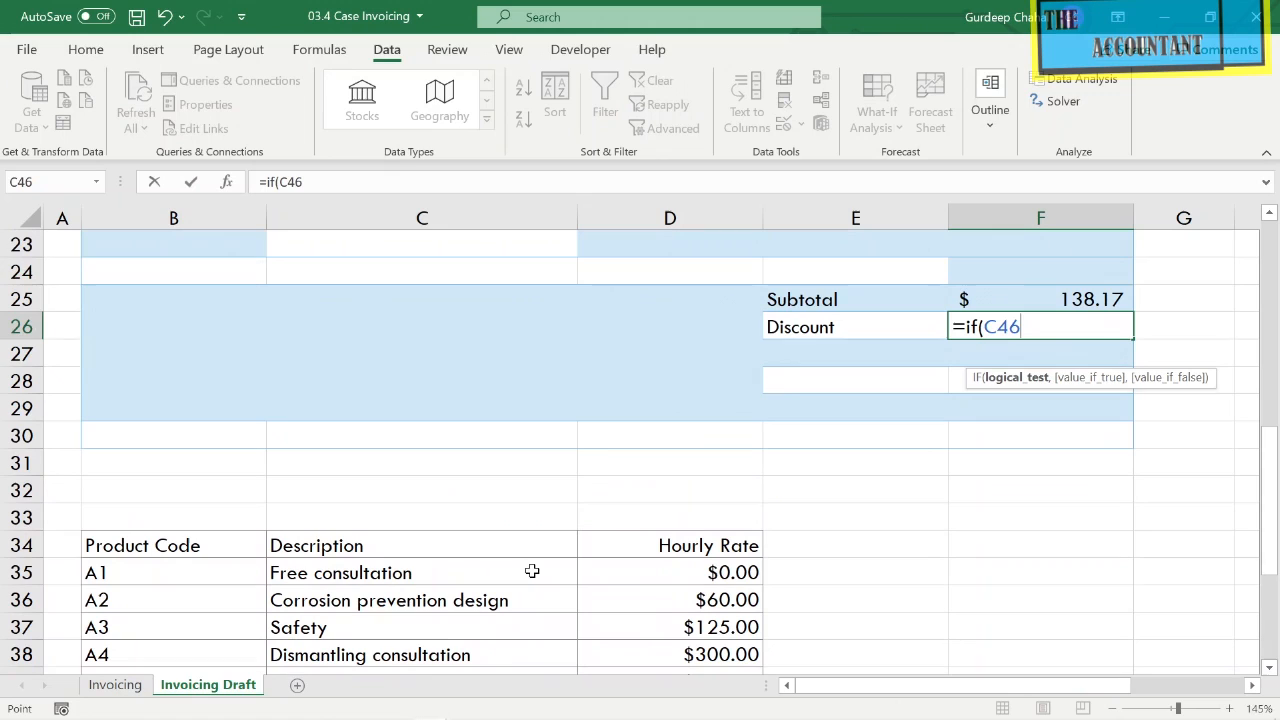
text(=")
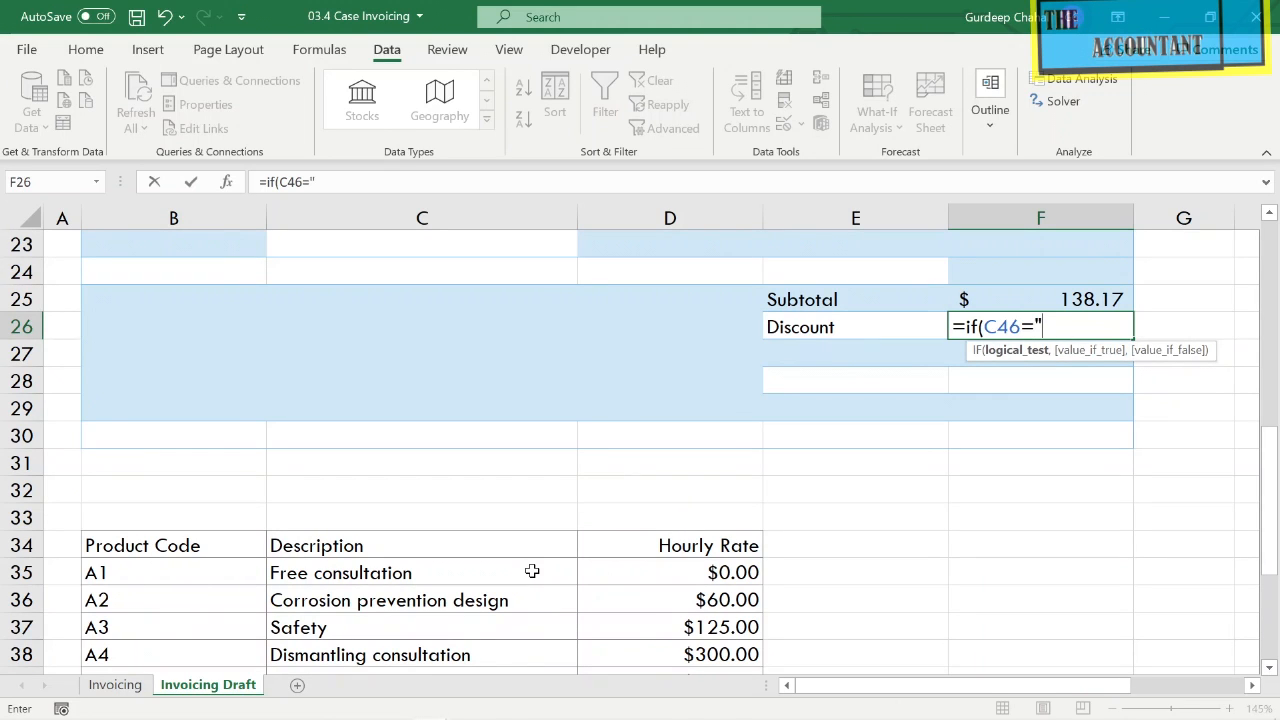
text(Yes"))
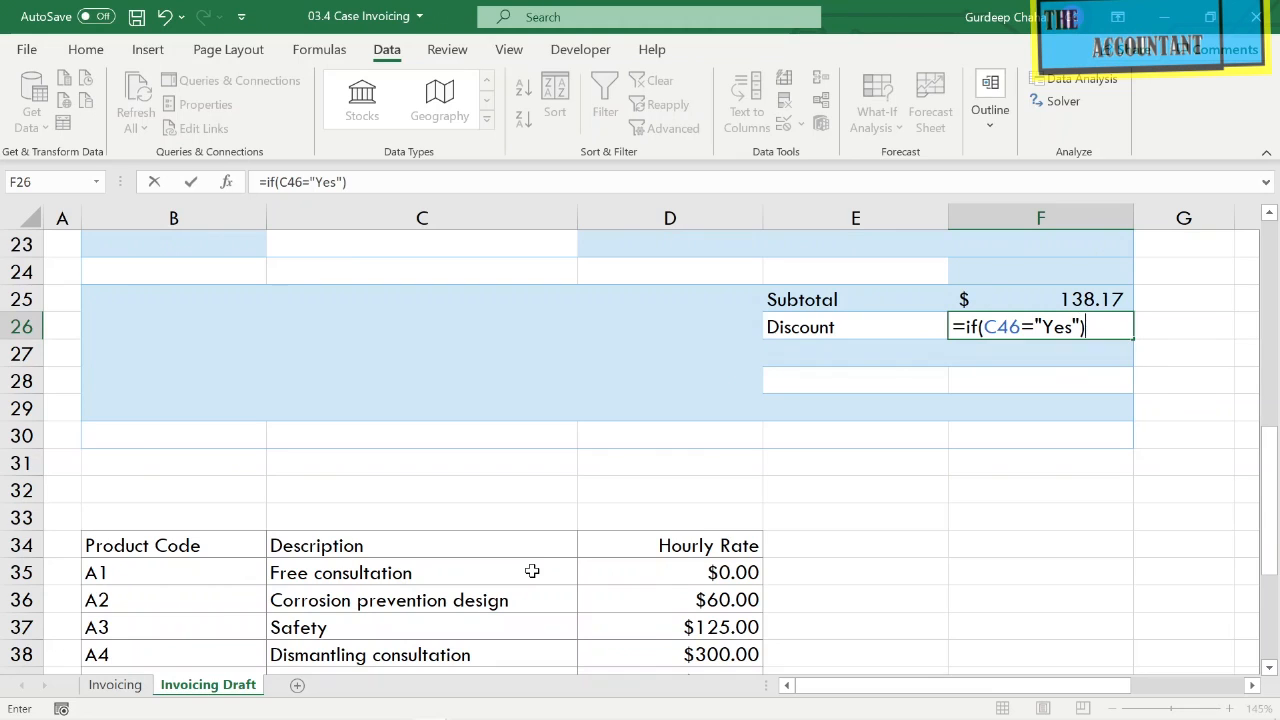
text(,)
key(BackSpace)
key(BackSpace)
text(,)
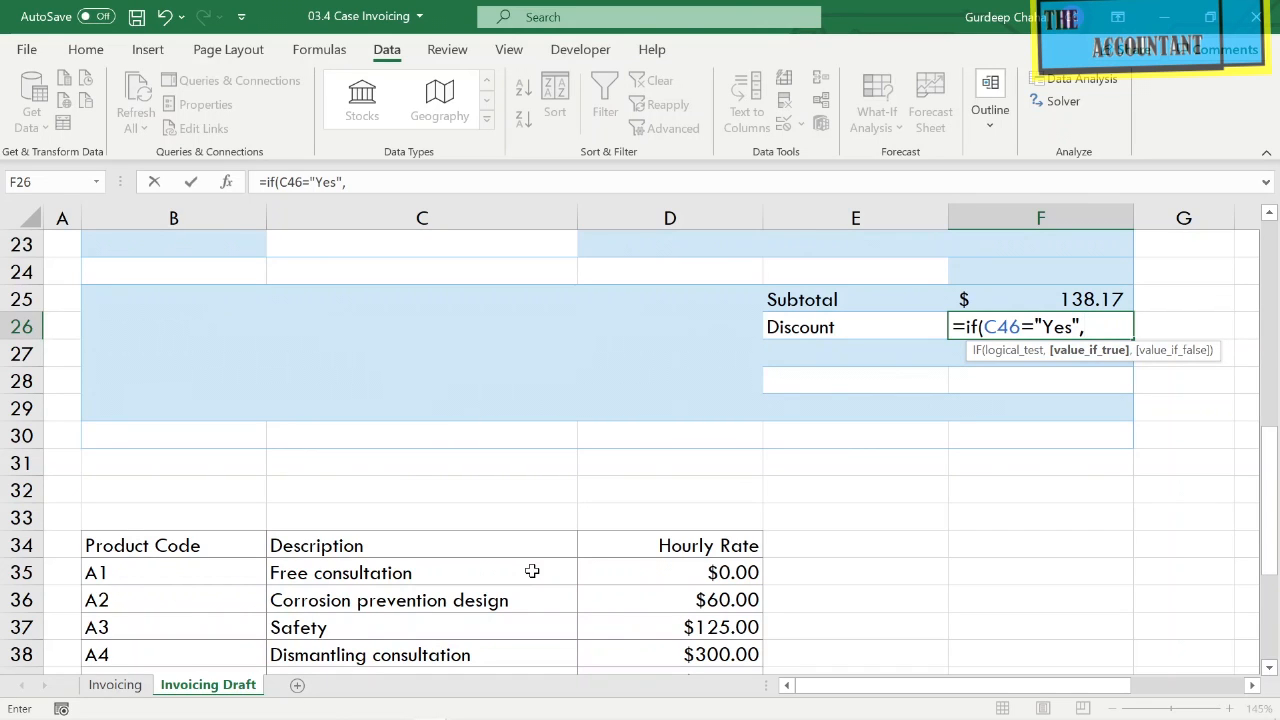
click(1050, 305)
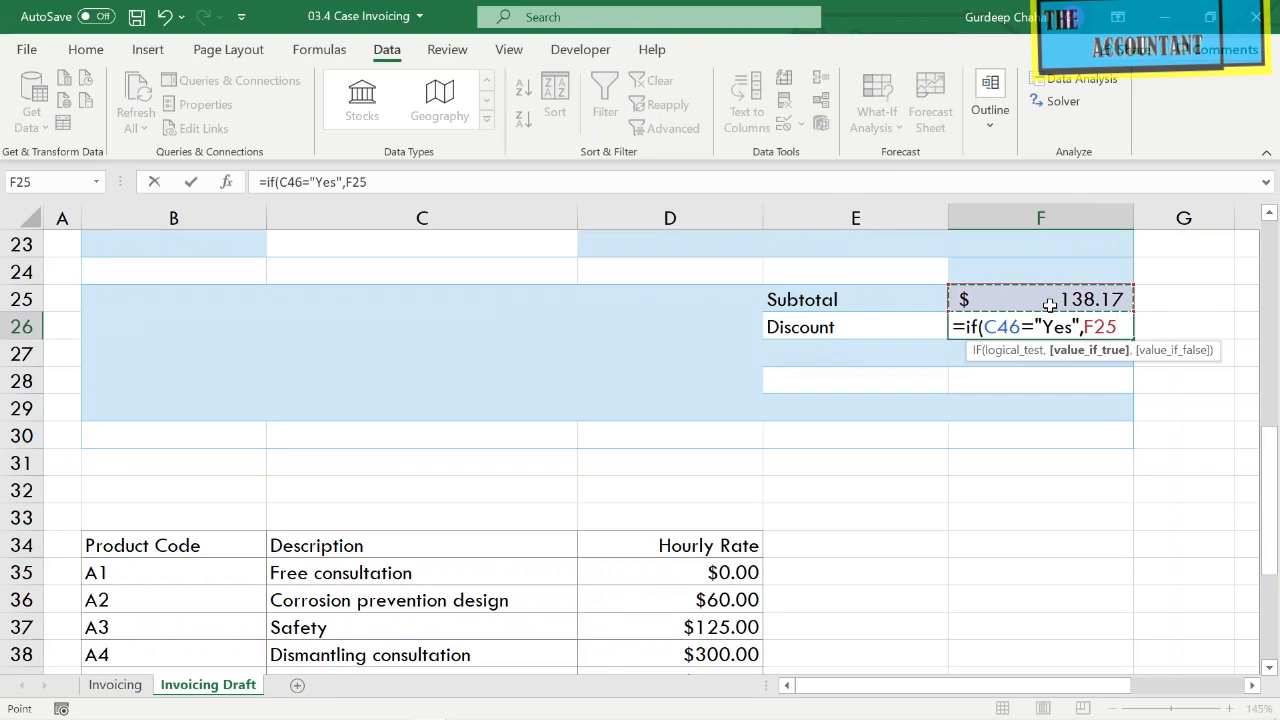
text(*)
scroll(858, 519, down, 3)
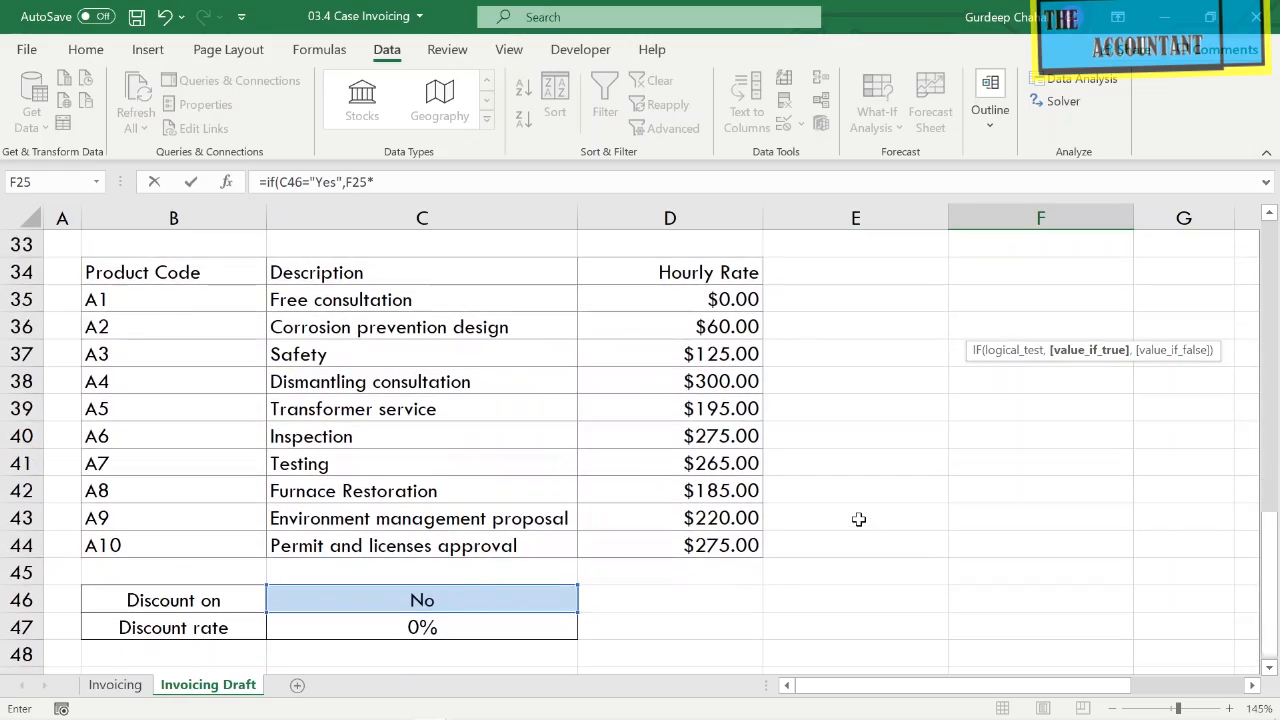
scroll(858, 519, up, 3)
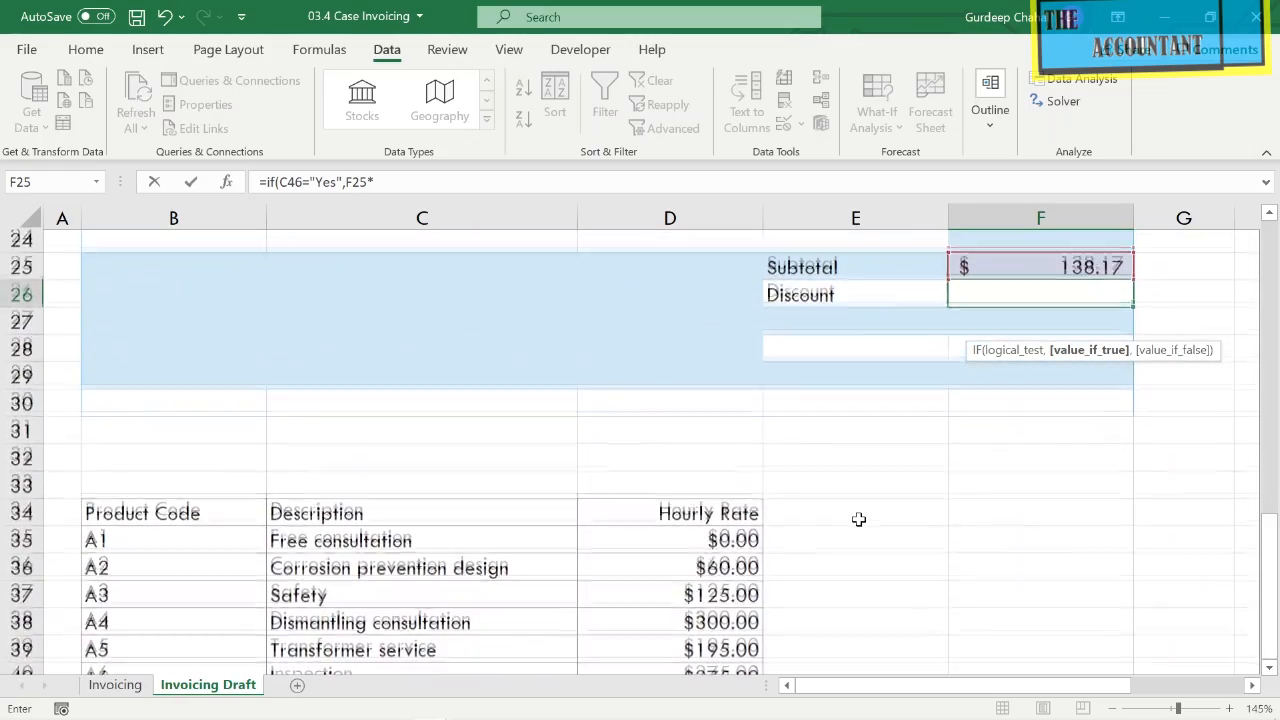
scroll(858, 519, down, 3)
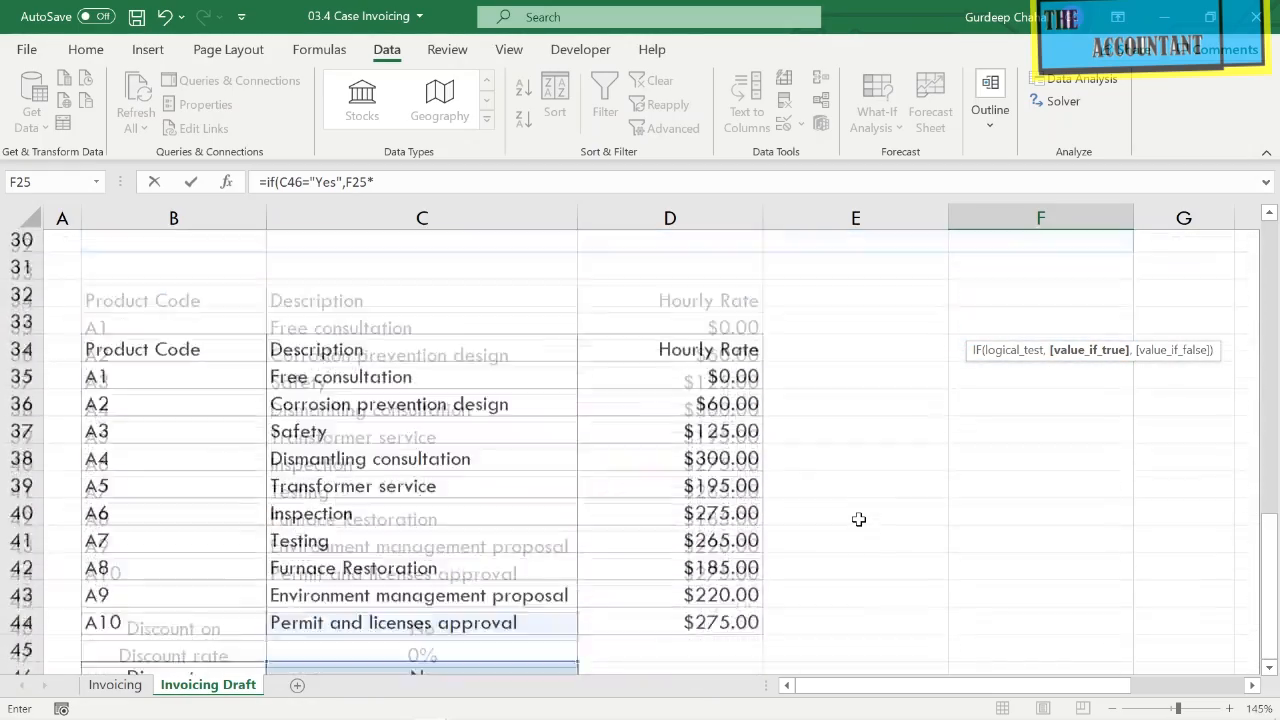
click(512, 628)
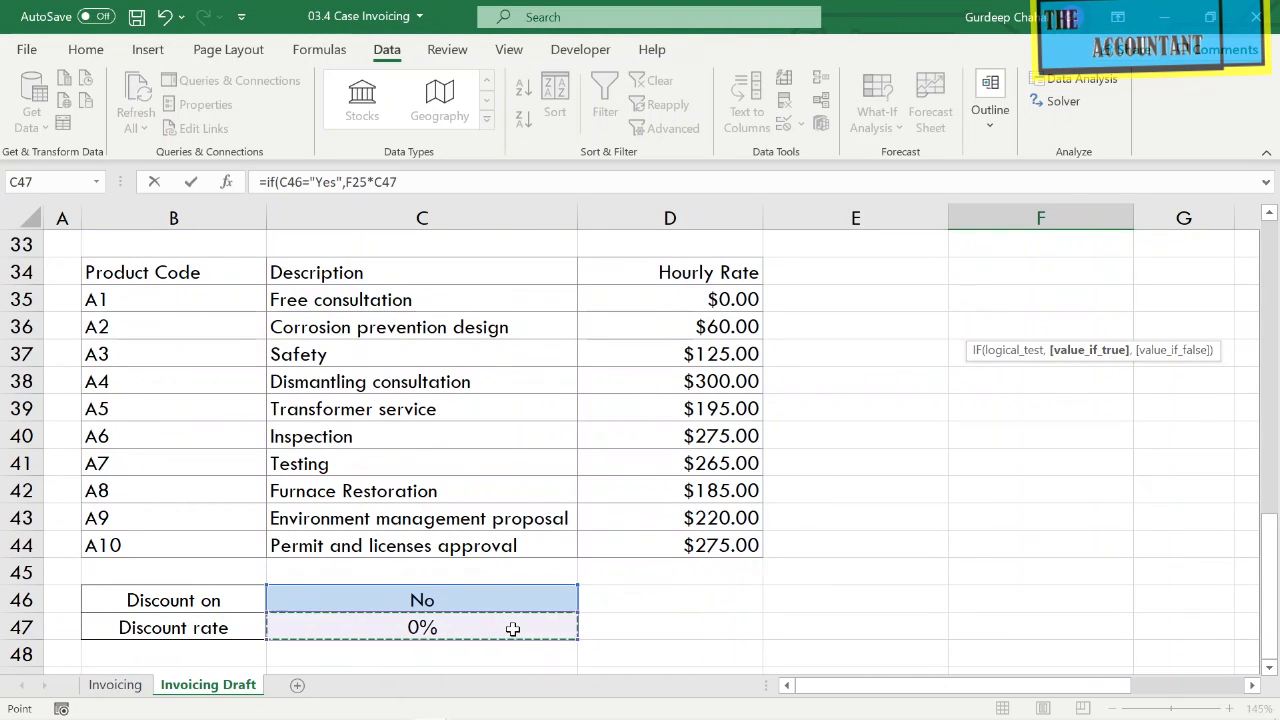
scroll(951, 368, up, 4)
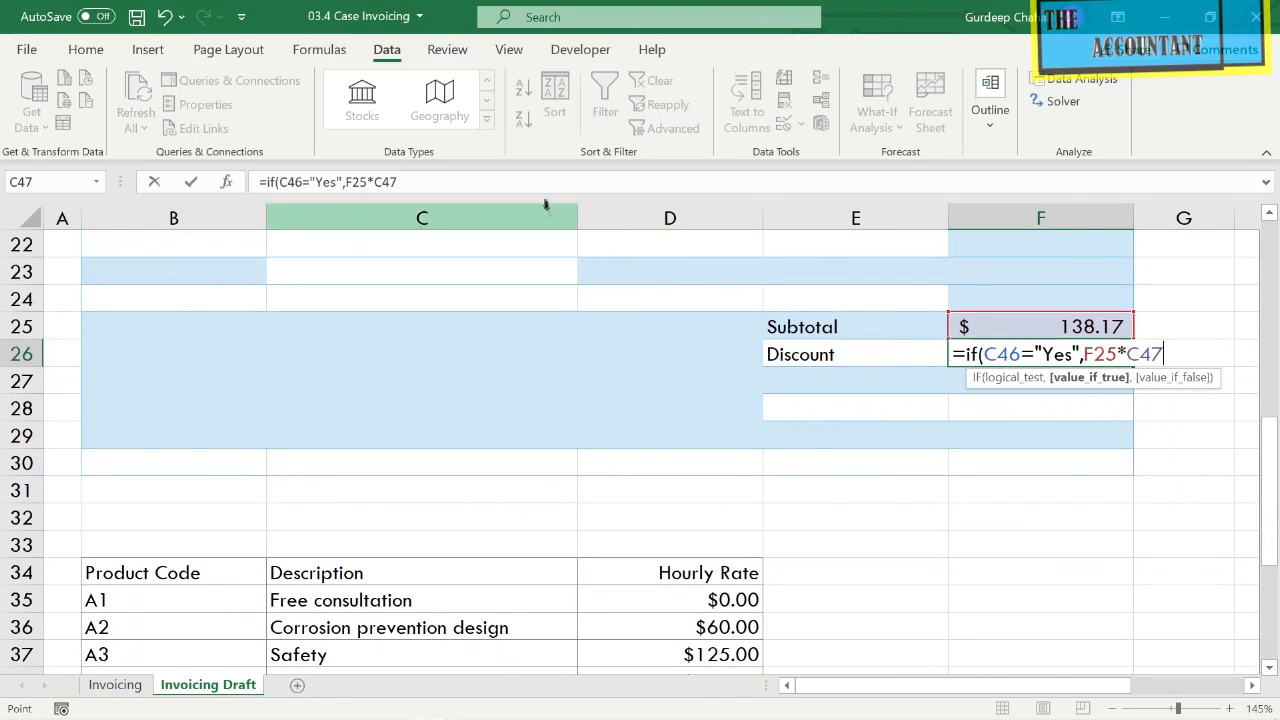
click(400, 182)
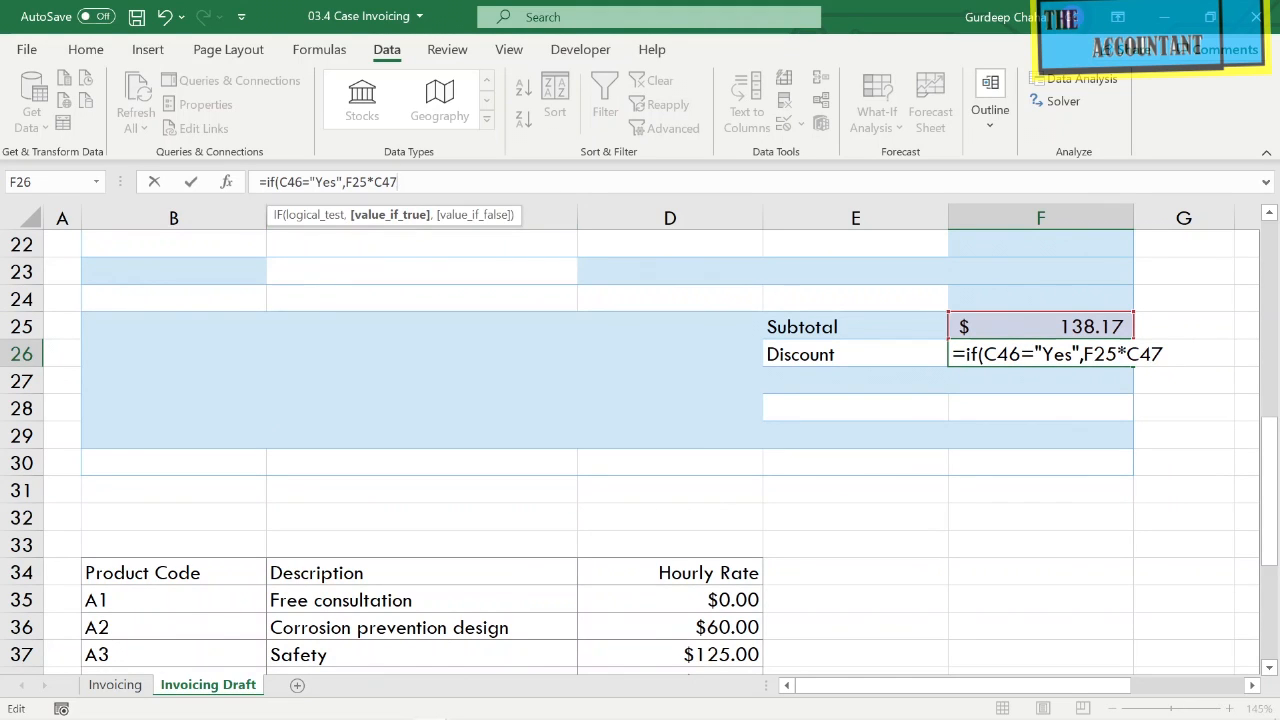
text(,)
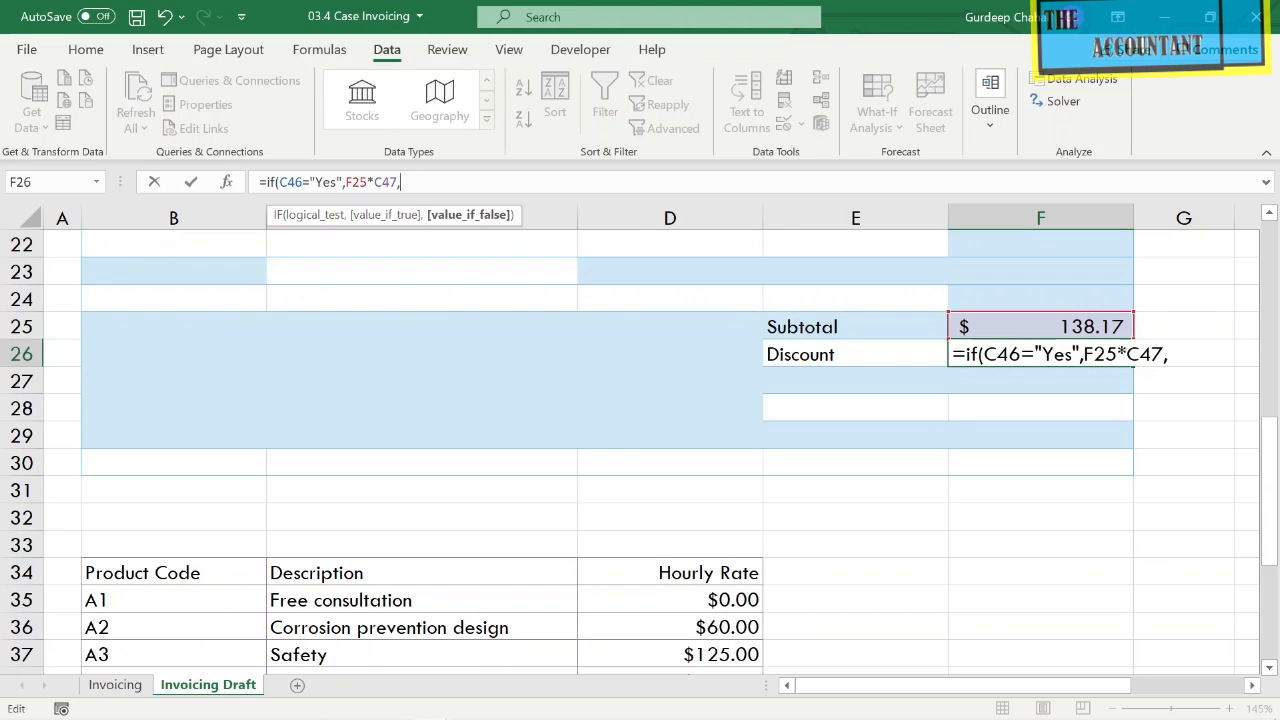
text(0))
key(Return)
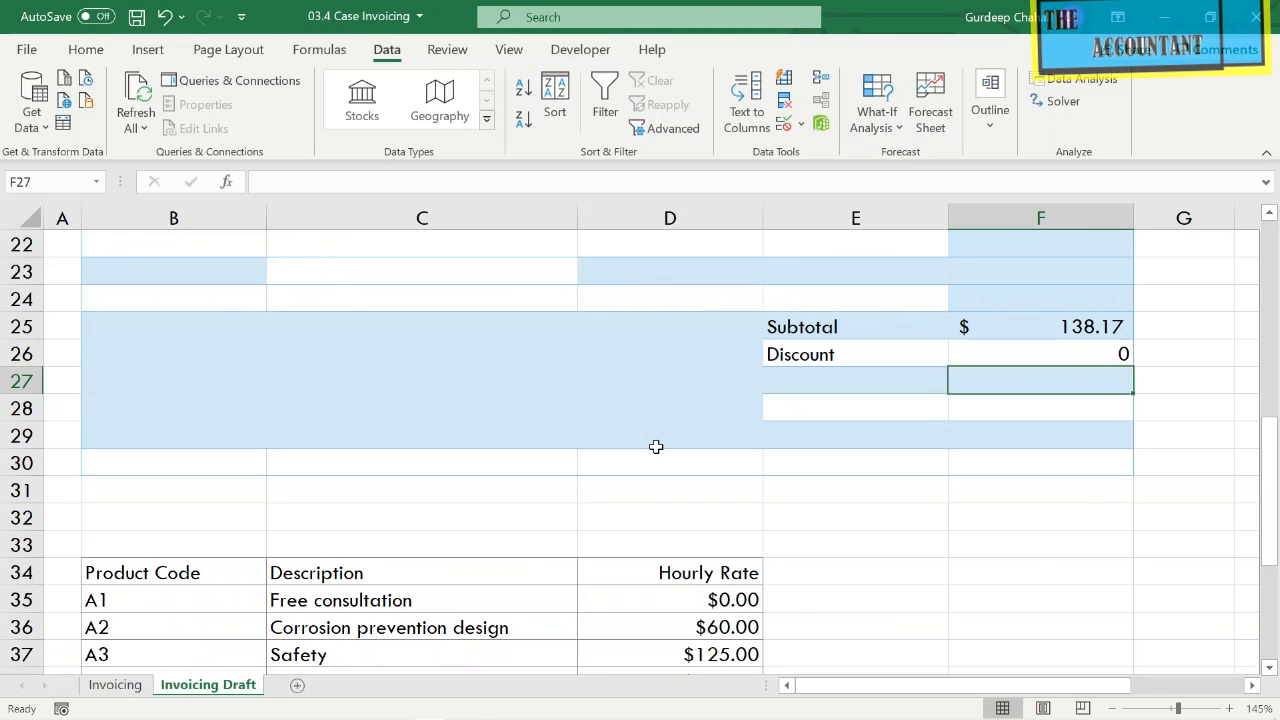
Switch the Discount on choice in C46 to Yes.
scroll(657, 446, down, 4)
click(550, 540)
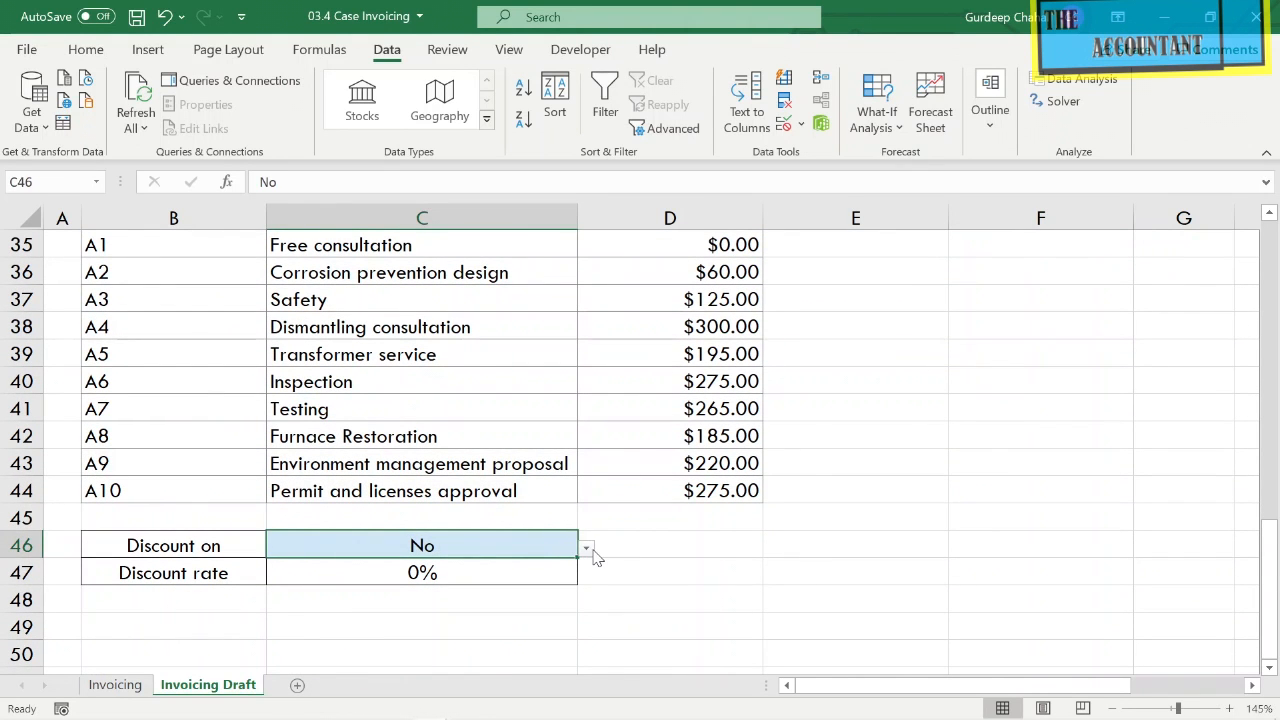
click(586, 548)
click(560, 569)
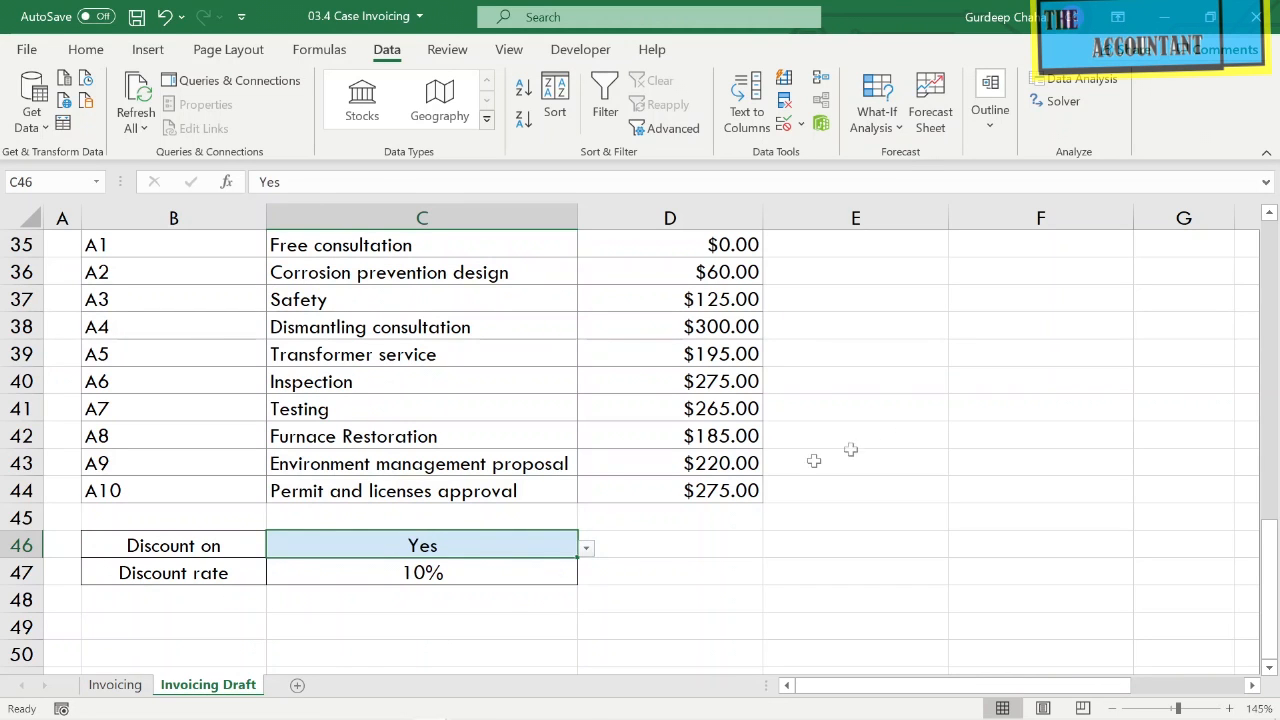
Reduce the discount amount in F26 to two decimal places.
scroll(920, 431, up, 4)
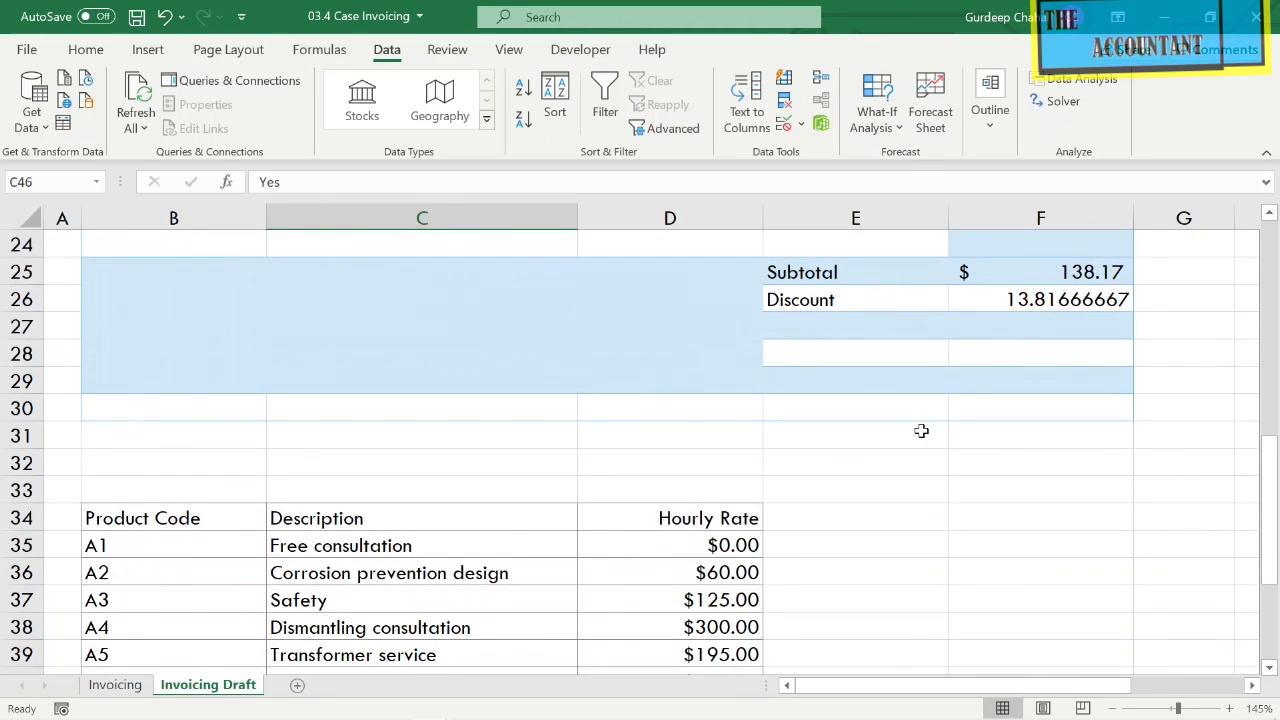
click(1061, 292)
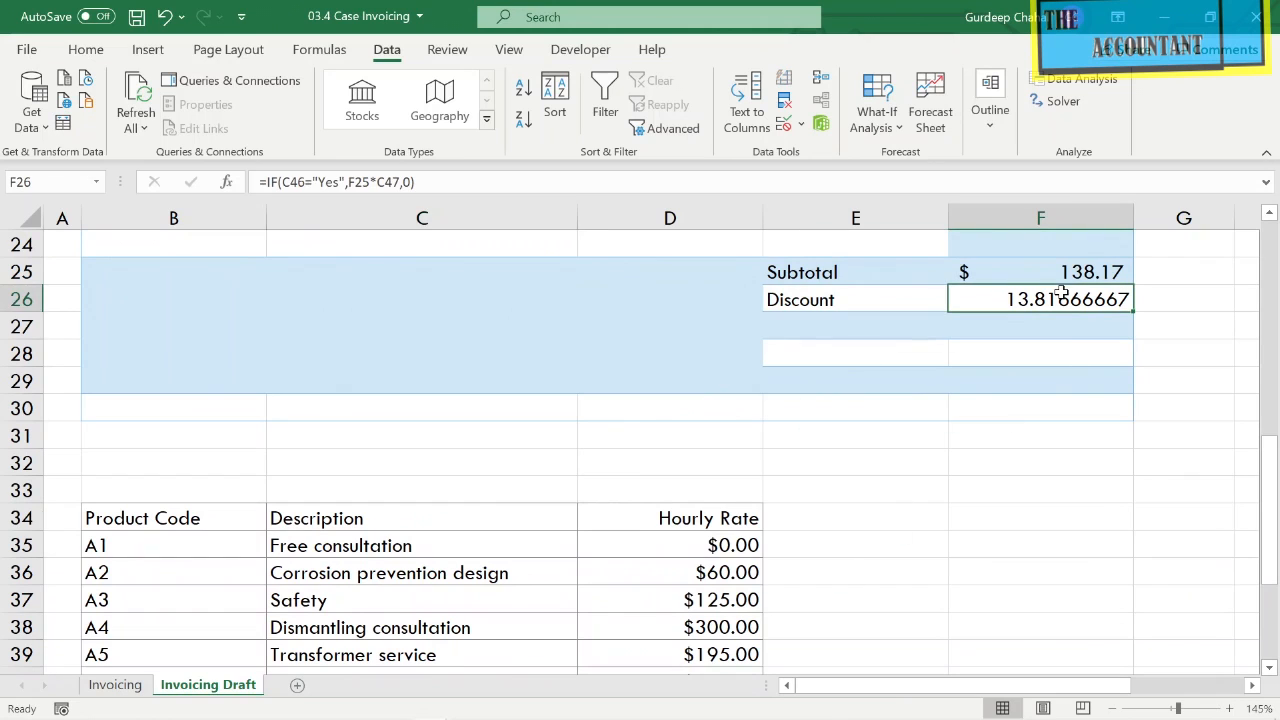
click(100, 50)
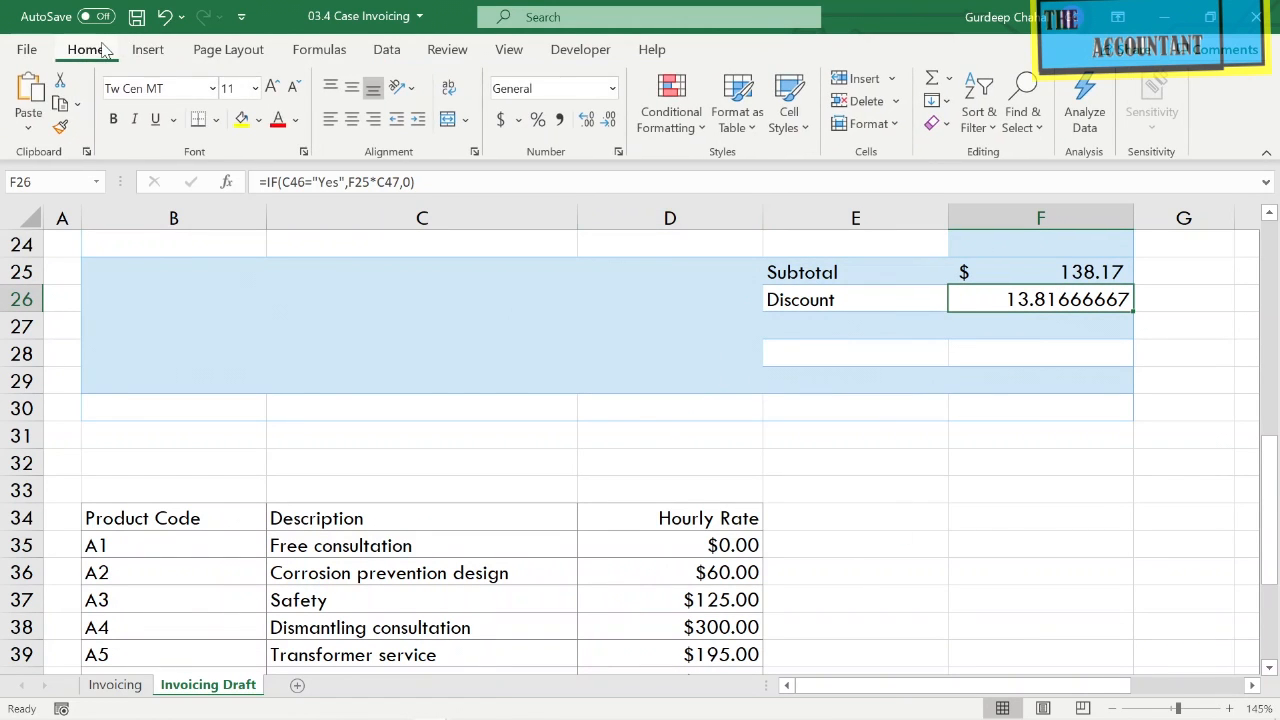
click(605, 130)
click(605, 130)
click(605, 130)
click(605, 130)
click(605, 130)
click(605, 130)
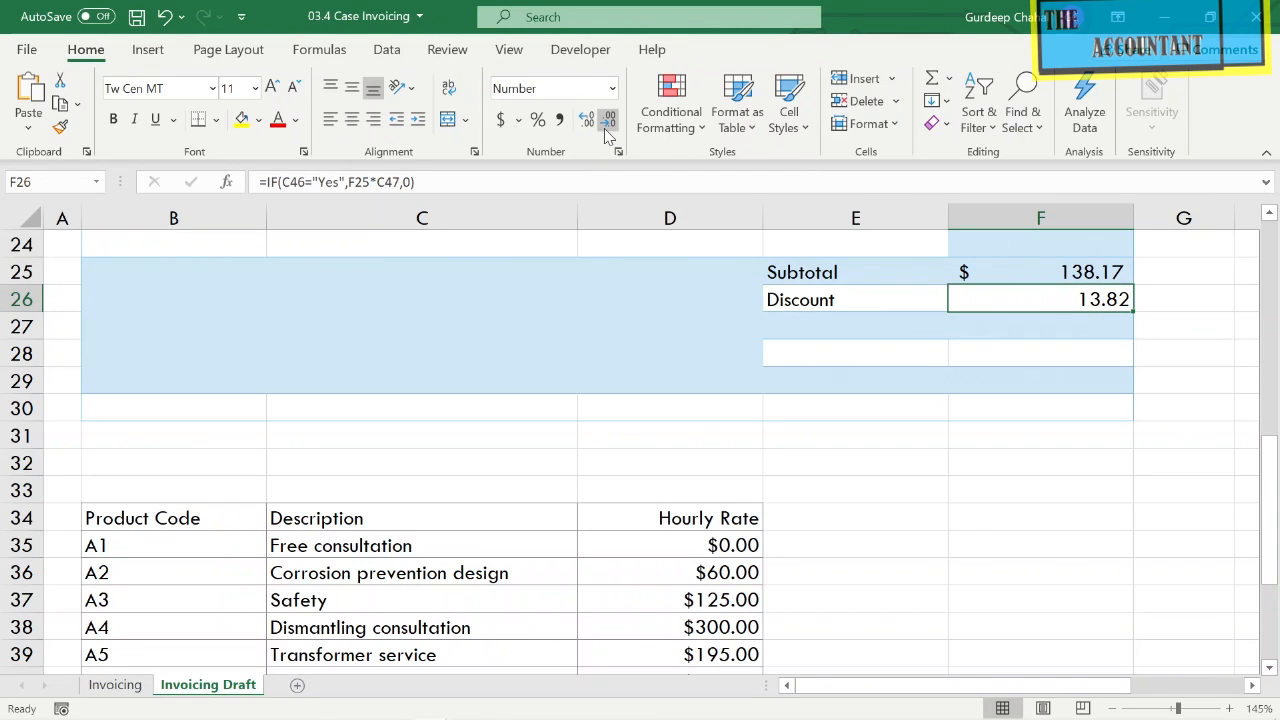
Label E27 as Subtotal and calculate the discounted subtotal in F27 with the formula =F25-F26.
click(829, 330)
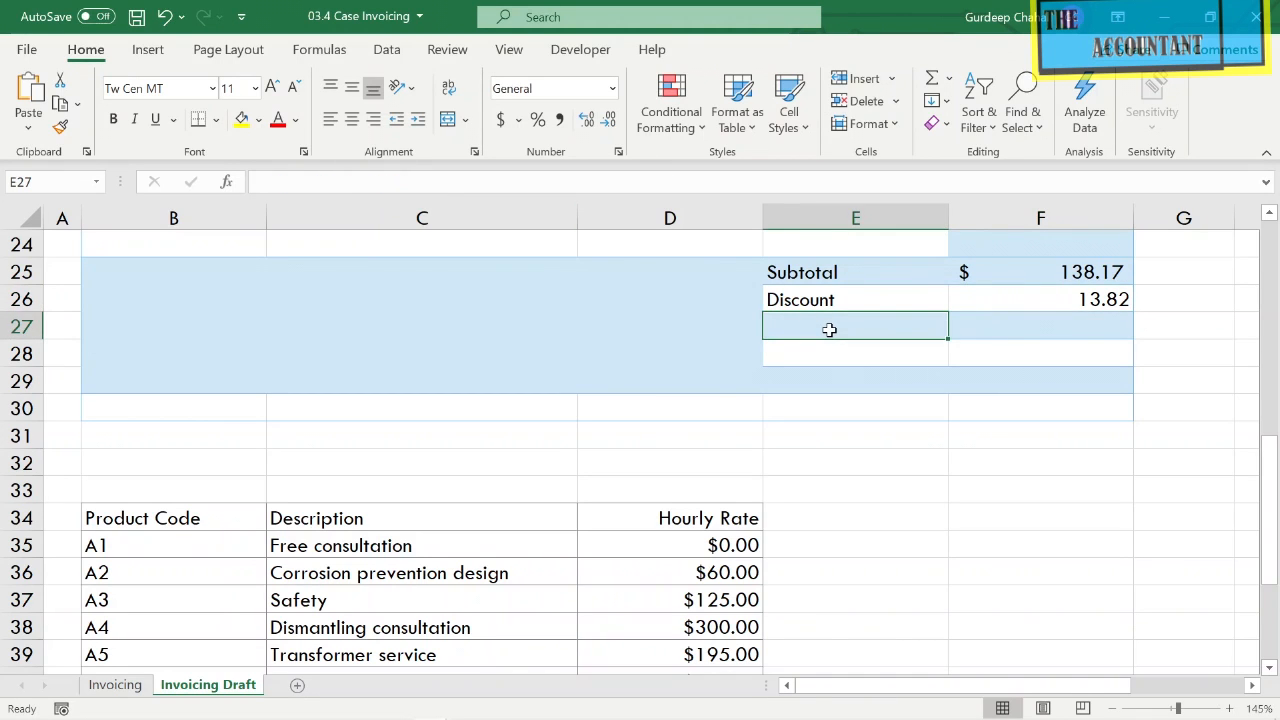
text(Subtotal)
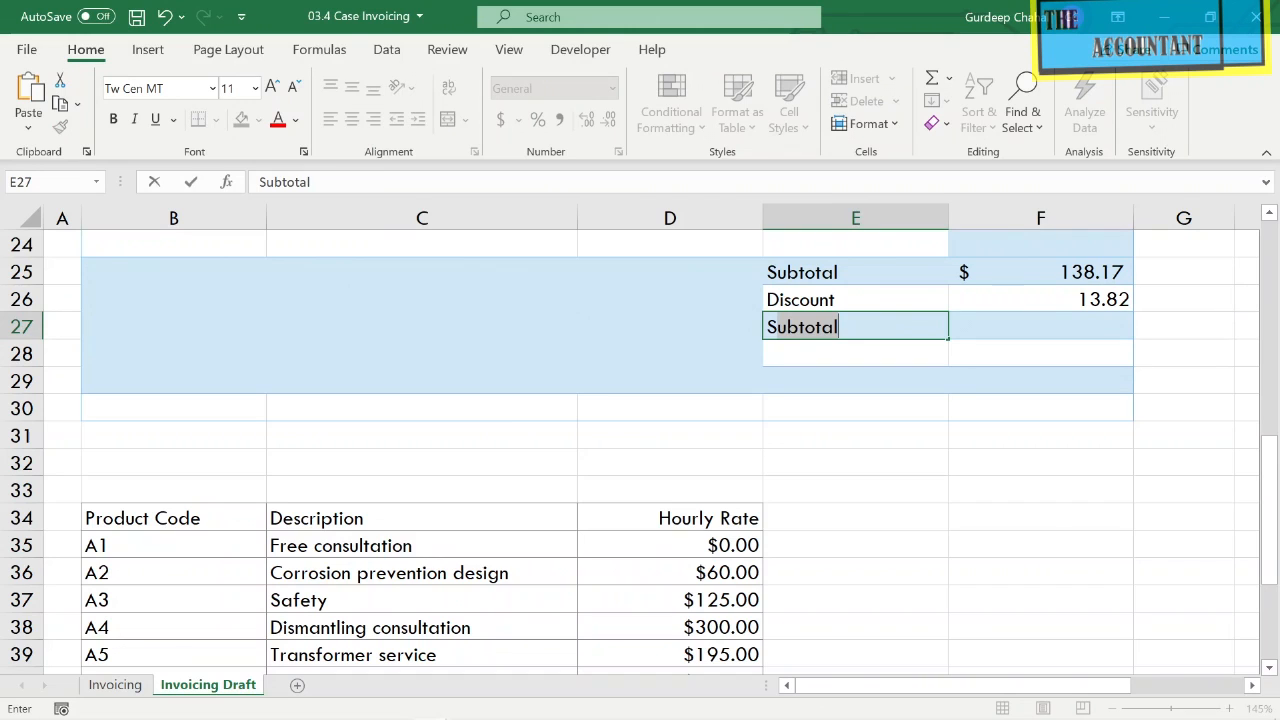
key(Tab)
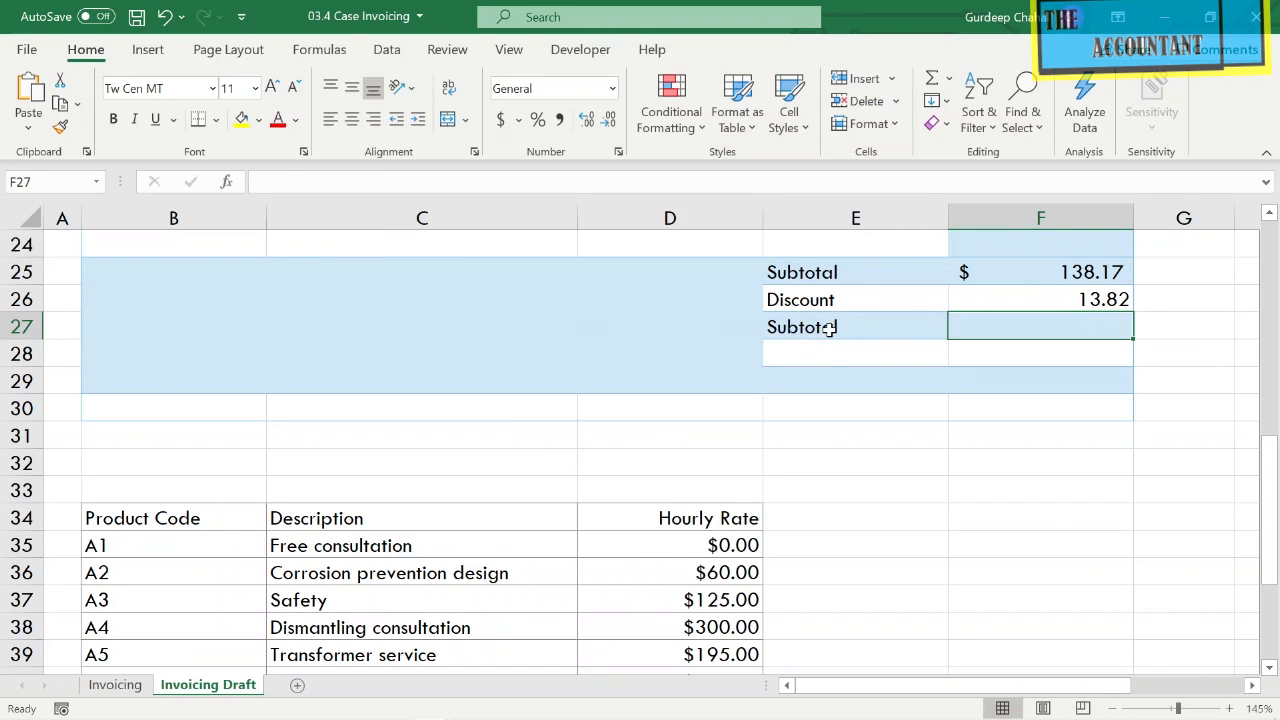
text(=)
click(995, 273)
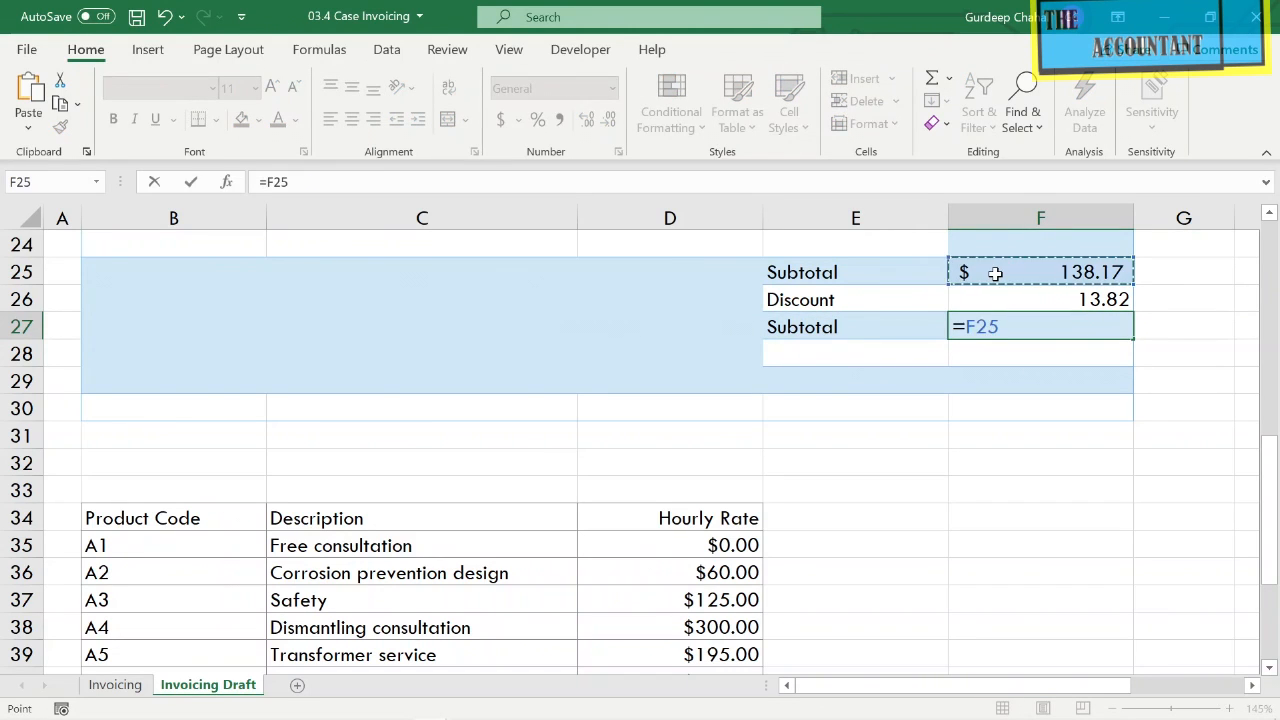
text(-)
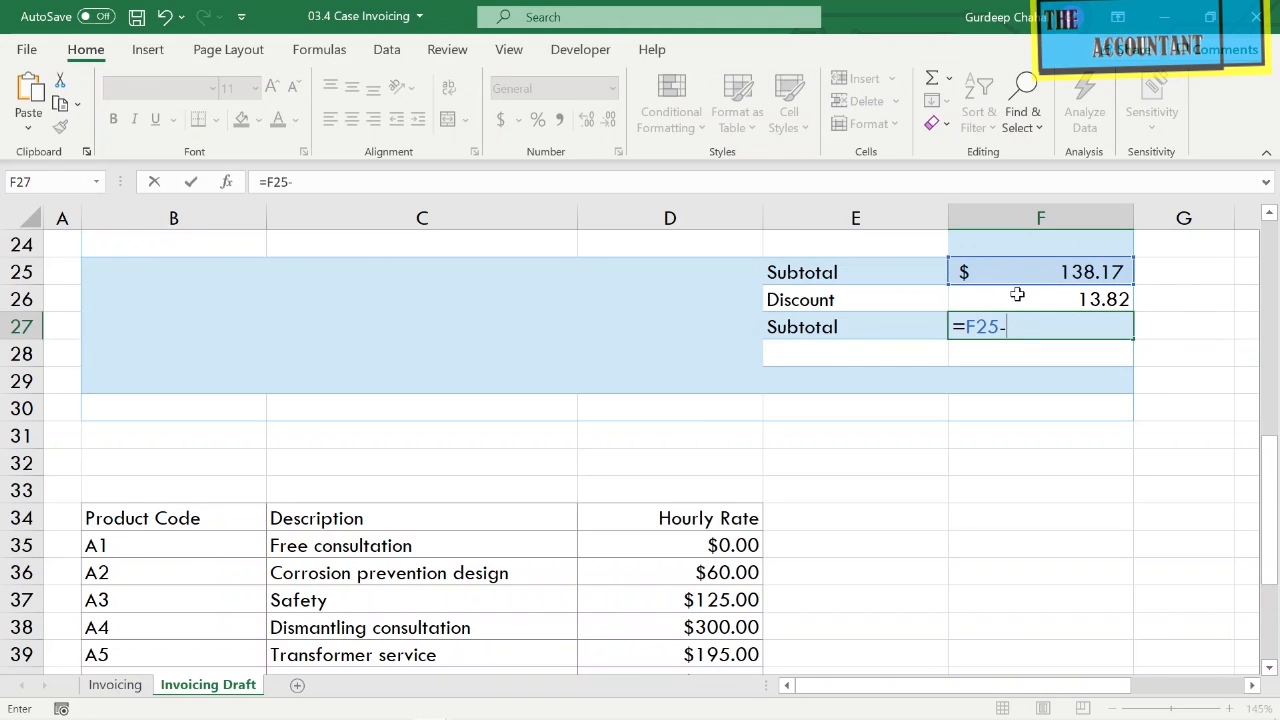
click(1017, 295)
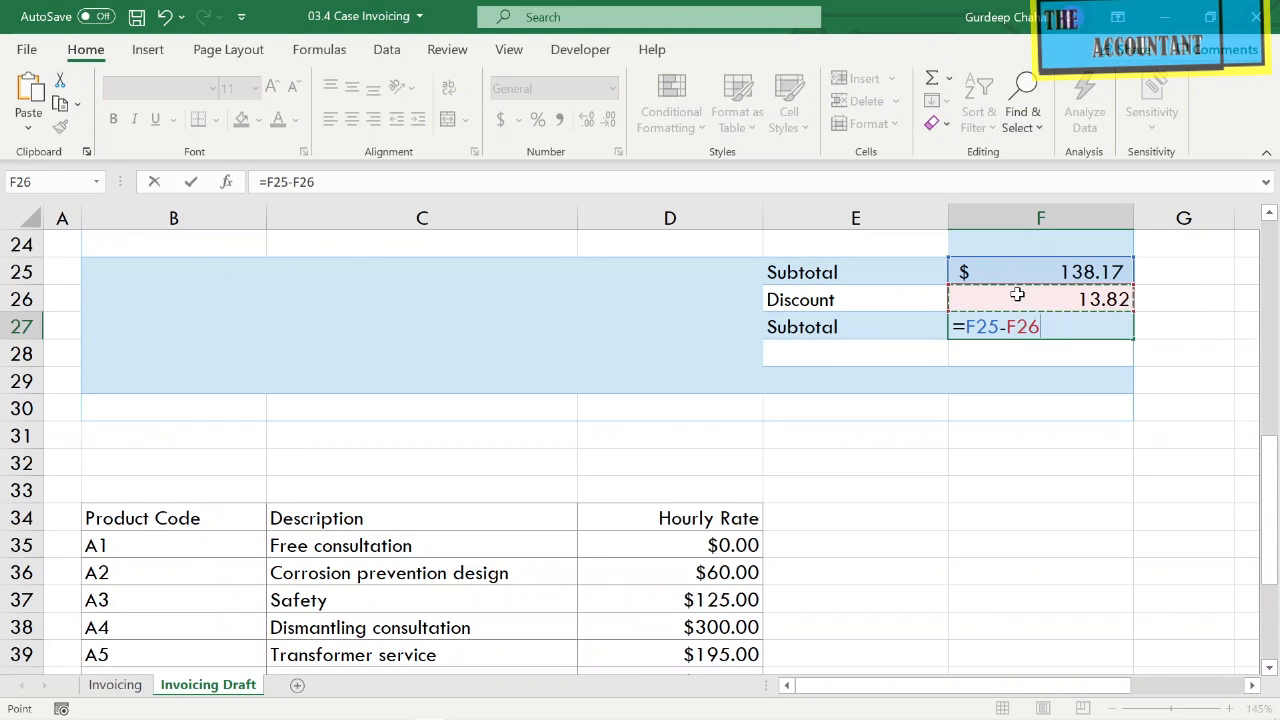
key(Return)
Enter the label Taxes Applicable in E28 below the second subtotal label.
click(897, 352)
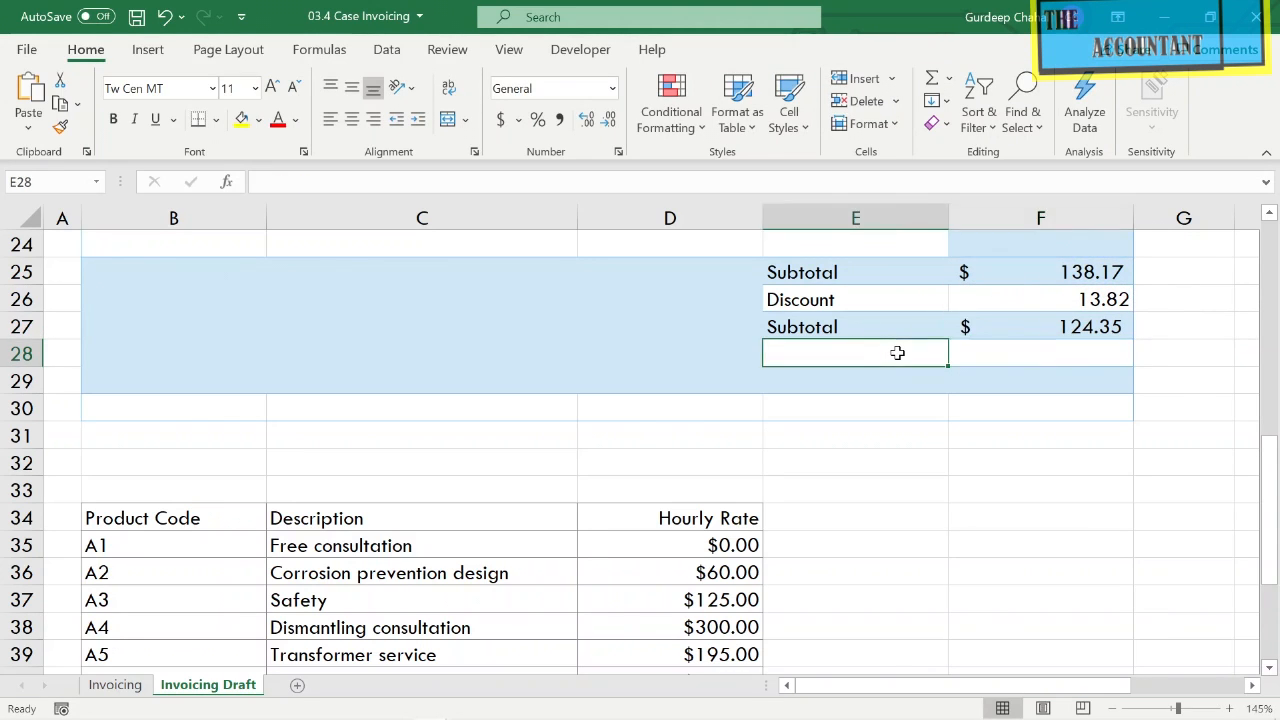
text(Tax)
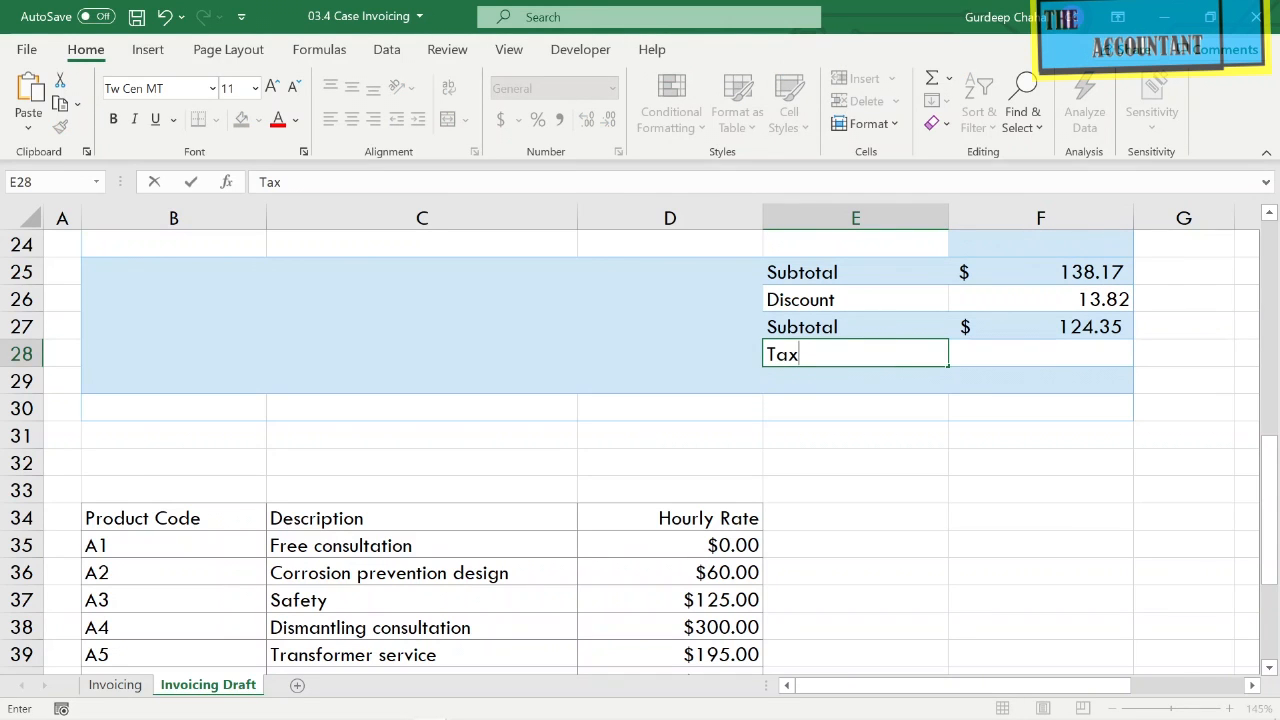
text(es Applicable)
key(Tab)
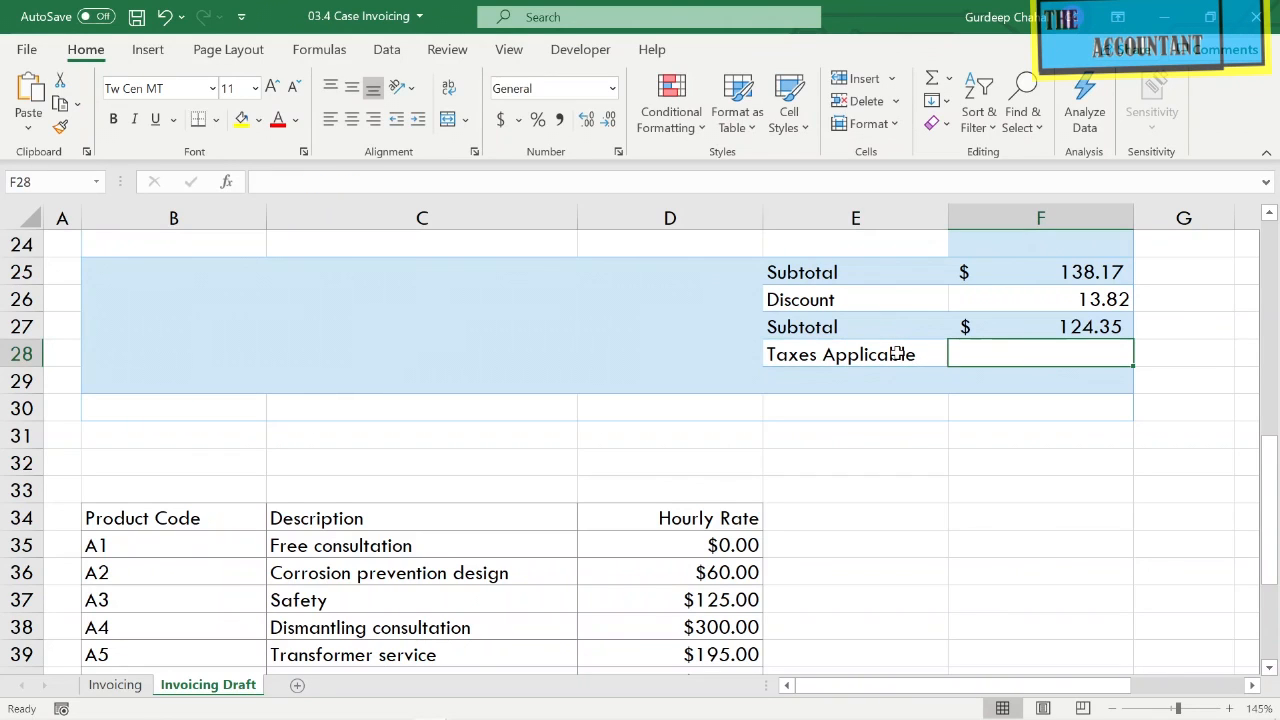
Calculate the applicable taxes in F28 as 15% of the discounted subtotal with the formula =F27*.15.
text(=)
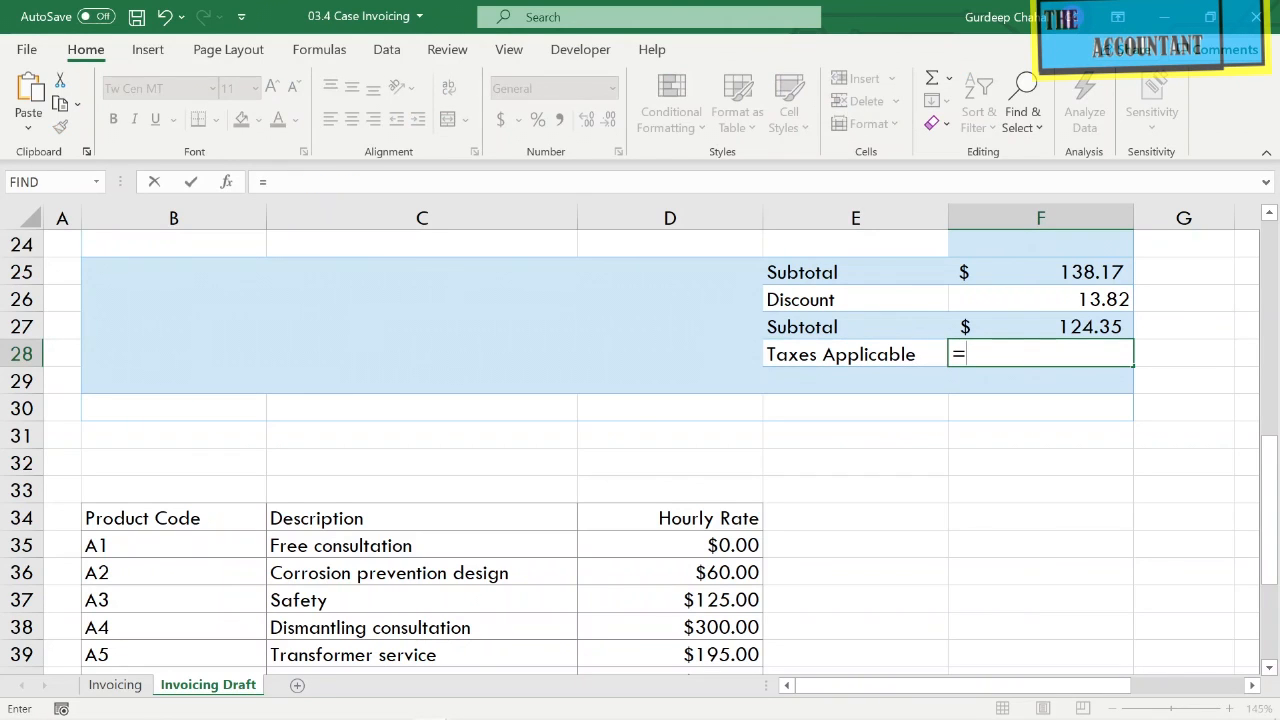
click(1062, 324)
text(*.15)
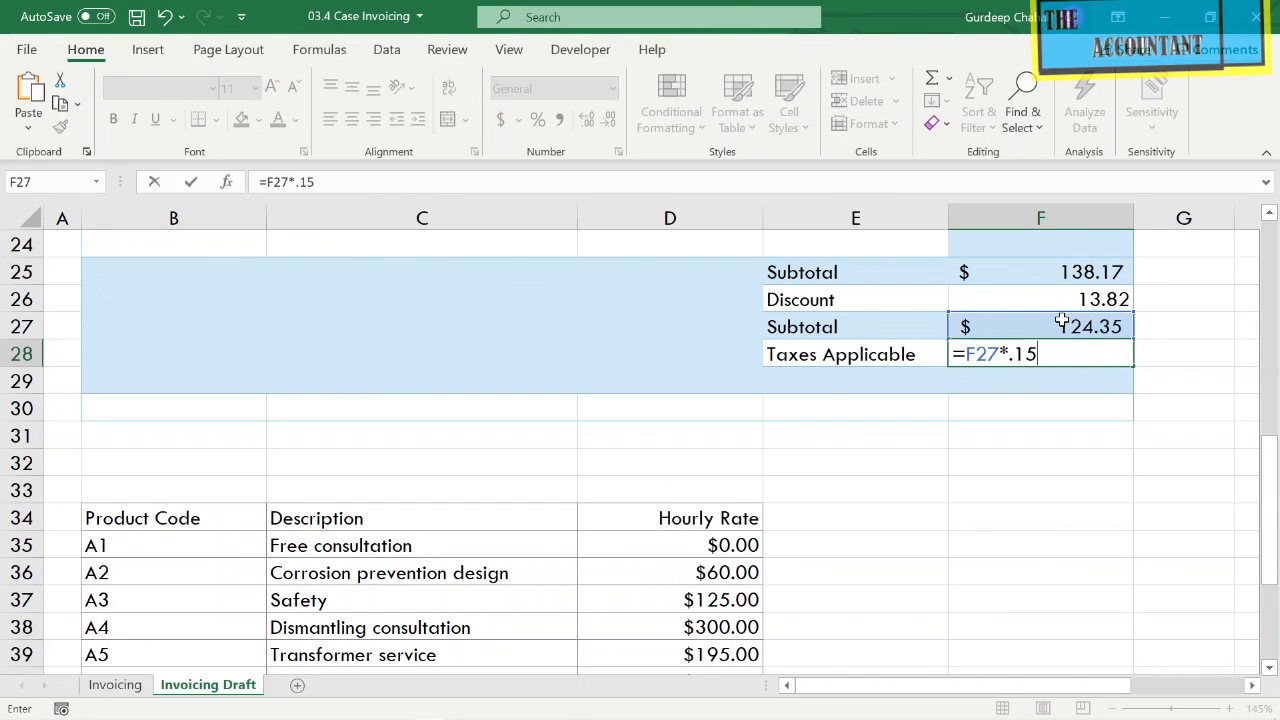
key(Return)
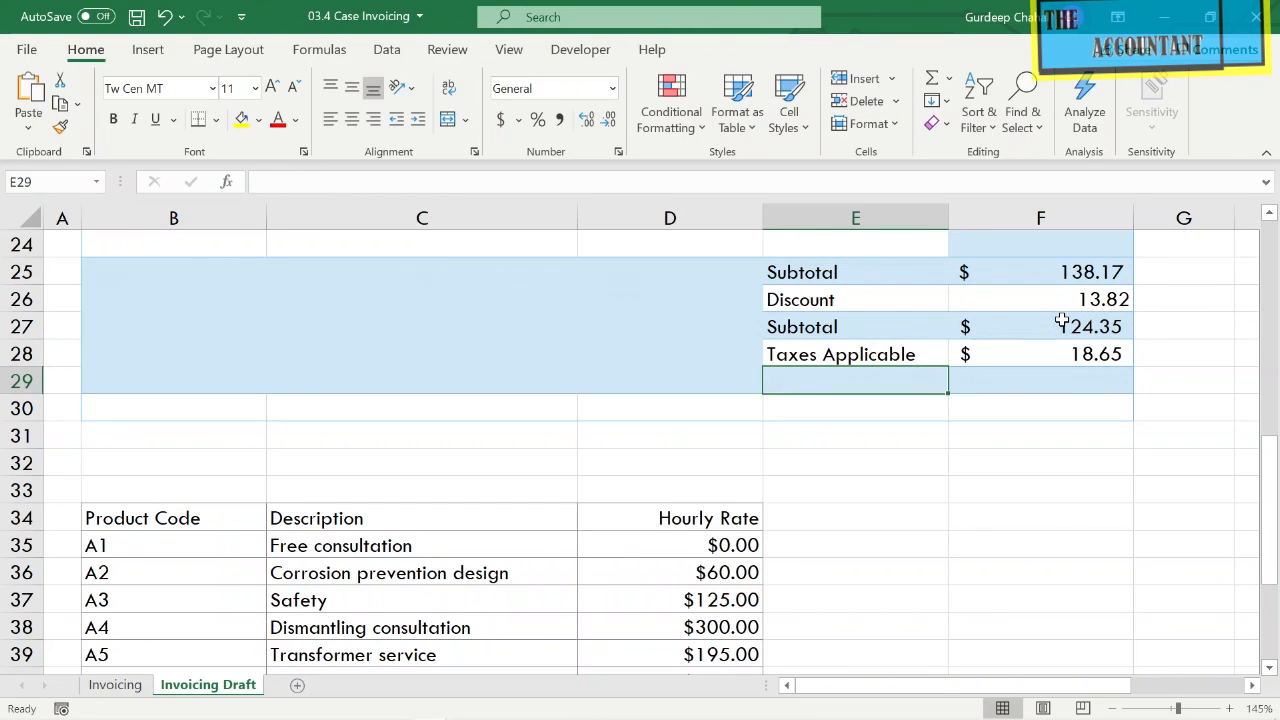
Label E29 as Total and add the discounted subtotal and taxes in F29 with the formula =Sum(F27:F28).
text(Total)
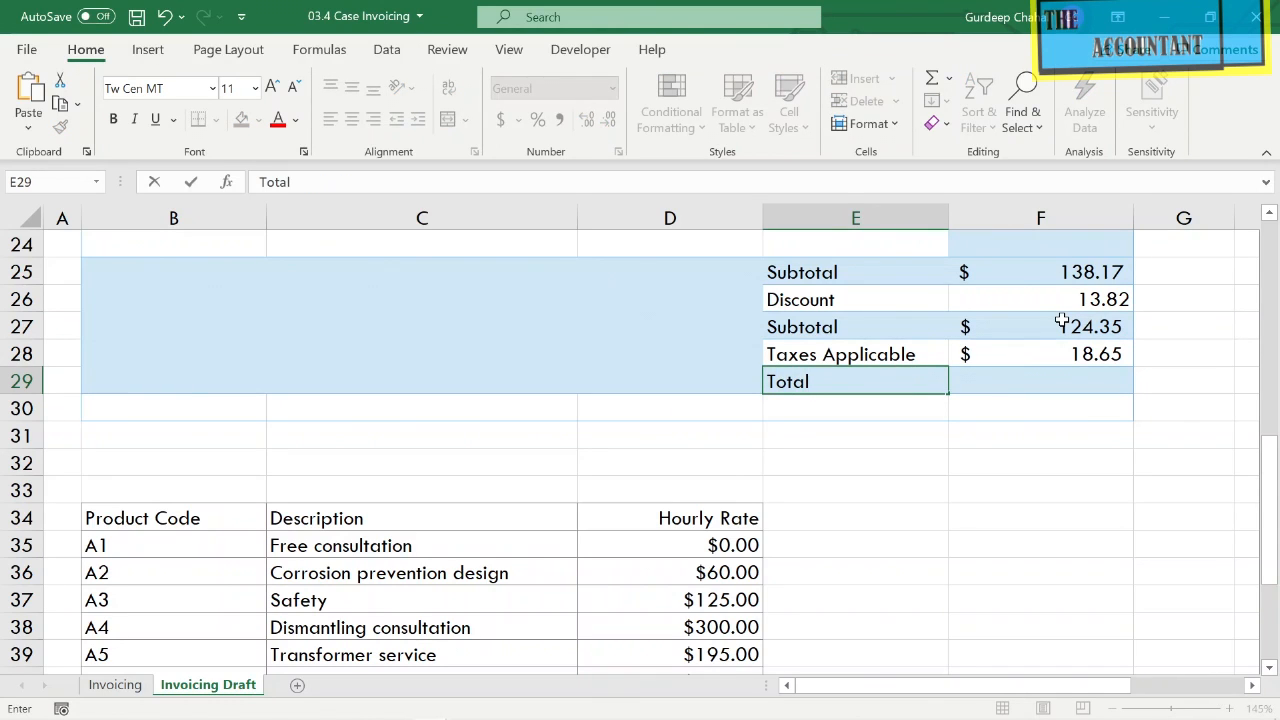
key(Tab)
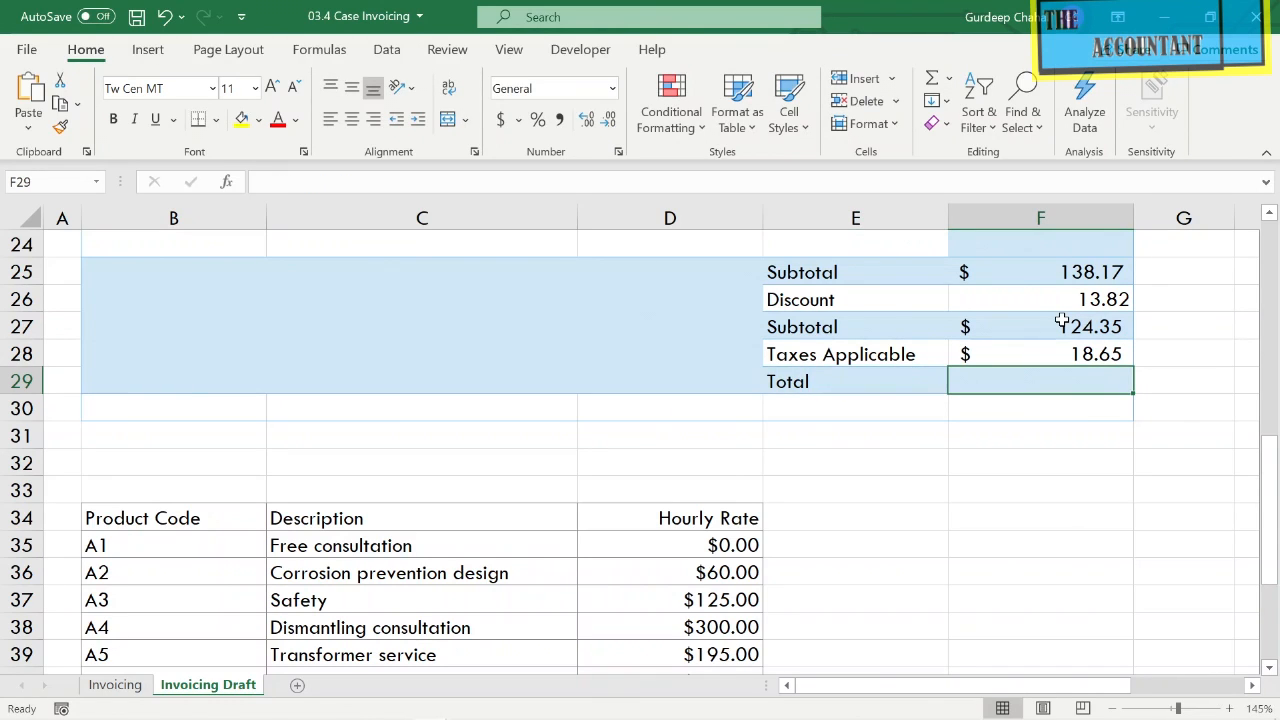
text(=)
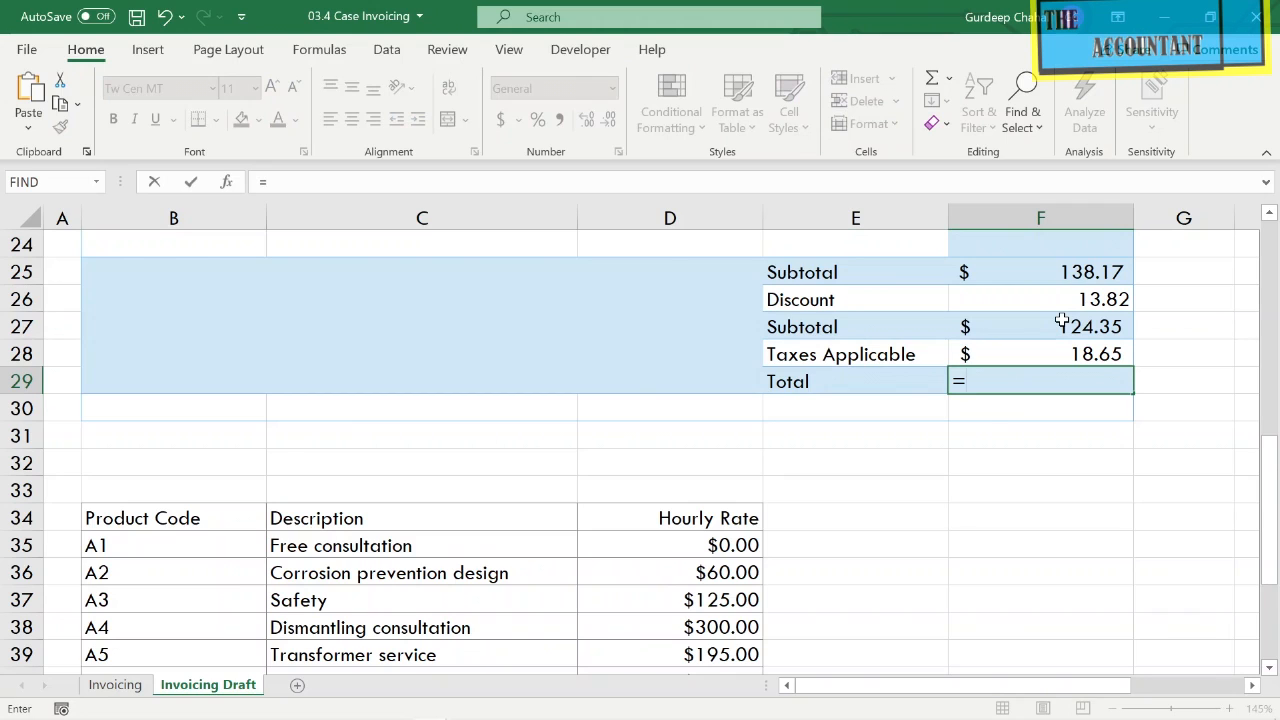
text(Su)
text(m)
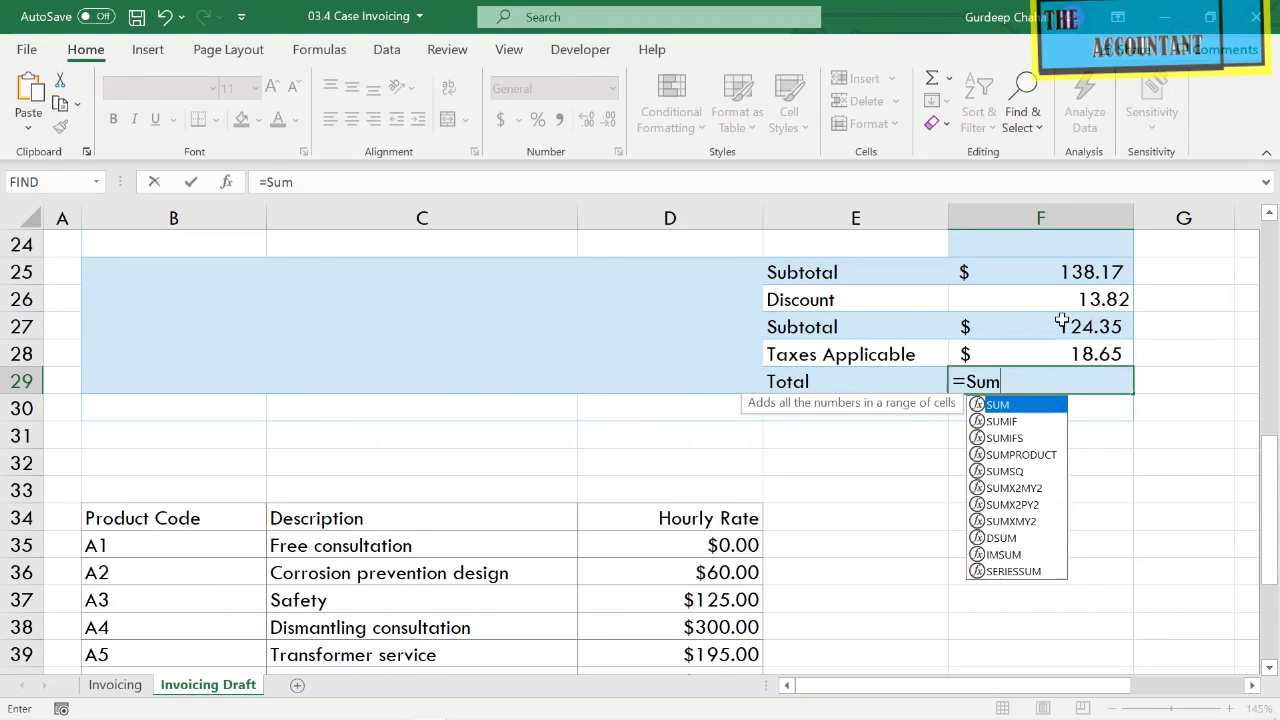
text(()
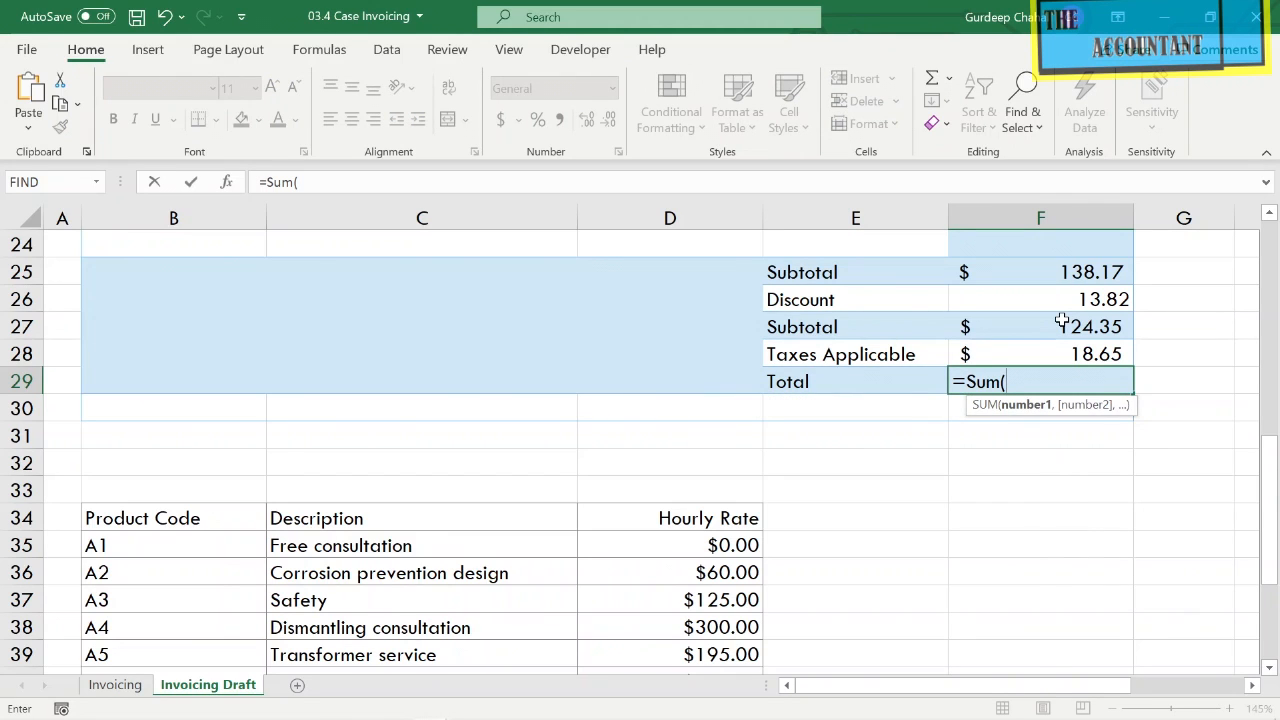
drag(1062, 321, 1060, 354)
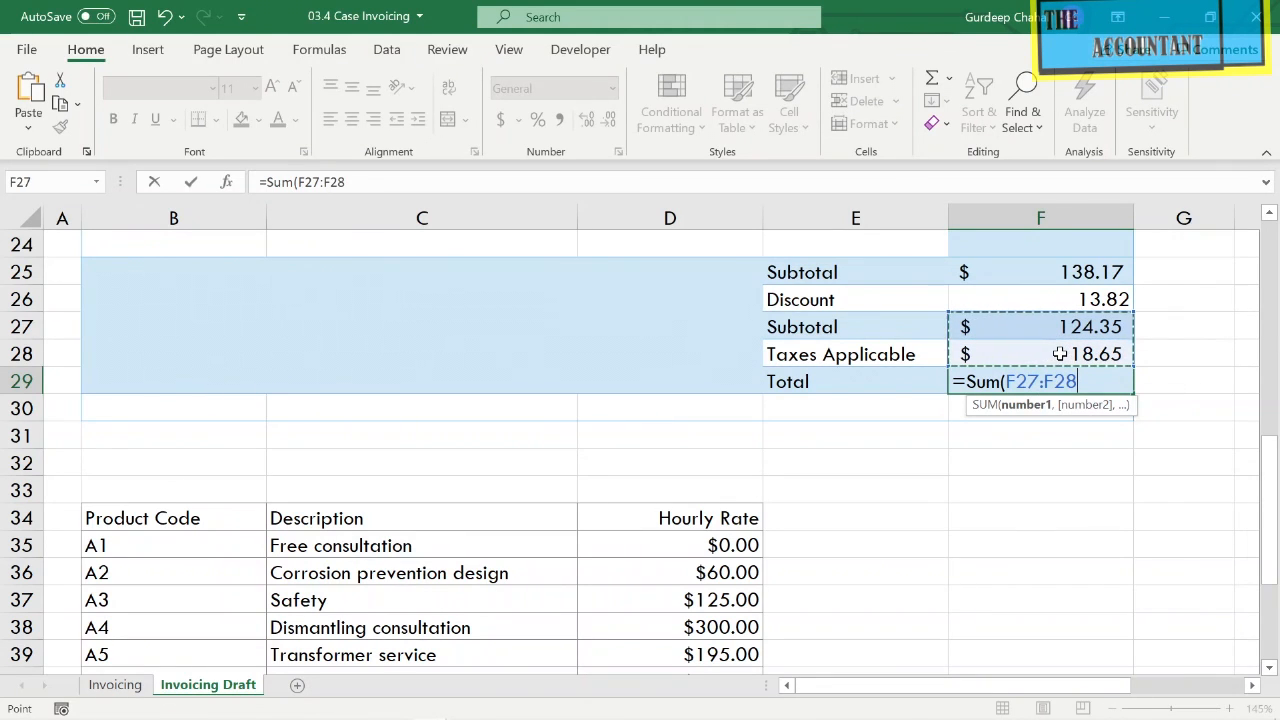
text())
key(Return)
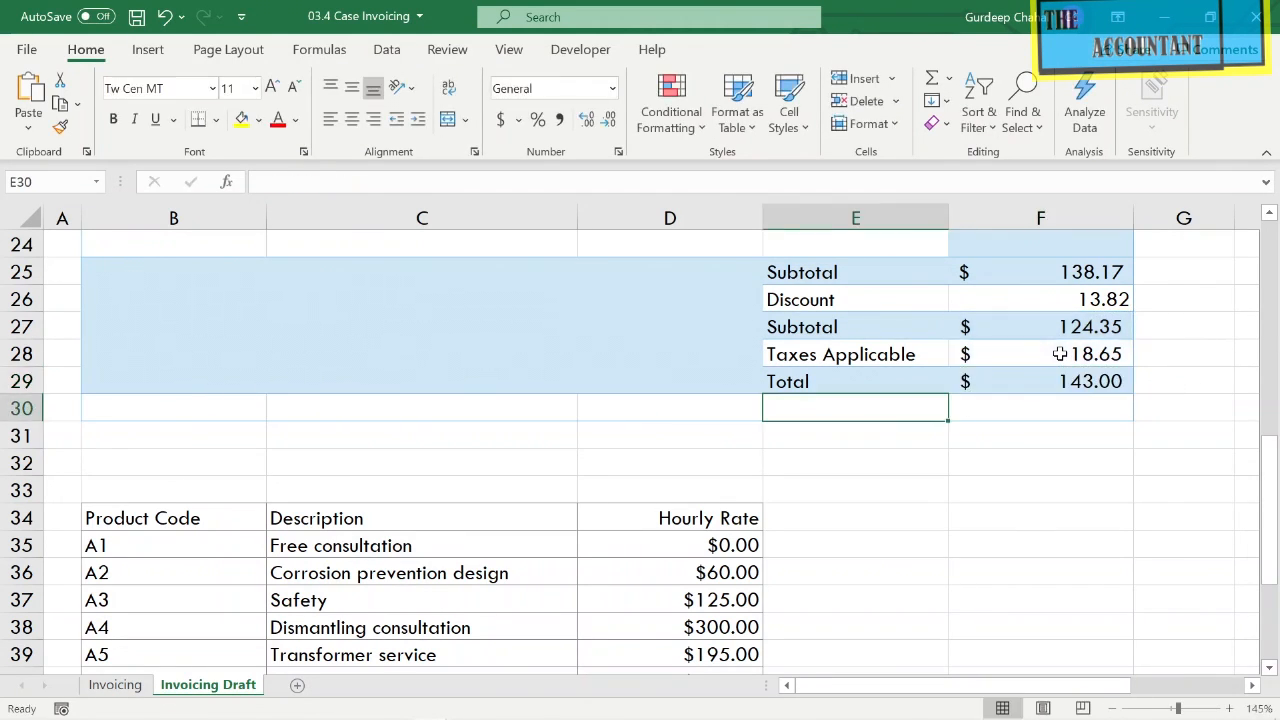
Enter 2020/11/11 as the invoice date in E9.
scroll(1060, 354, up, 6)
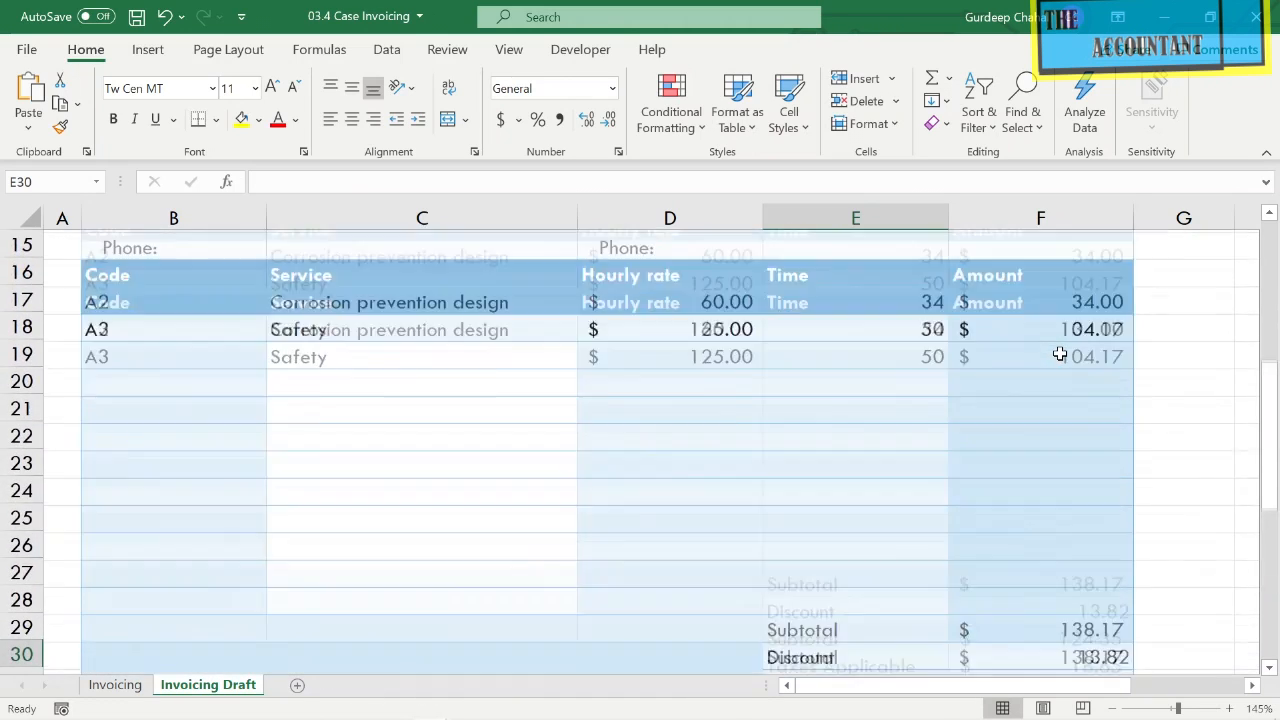
scroll(1060, 354, up, 2)
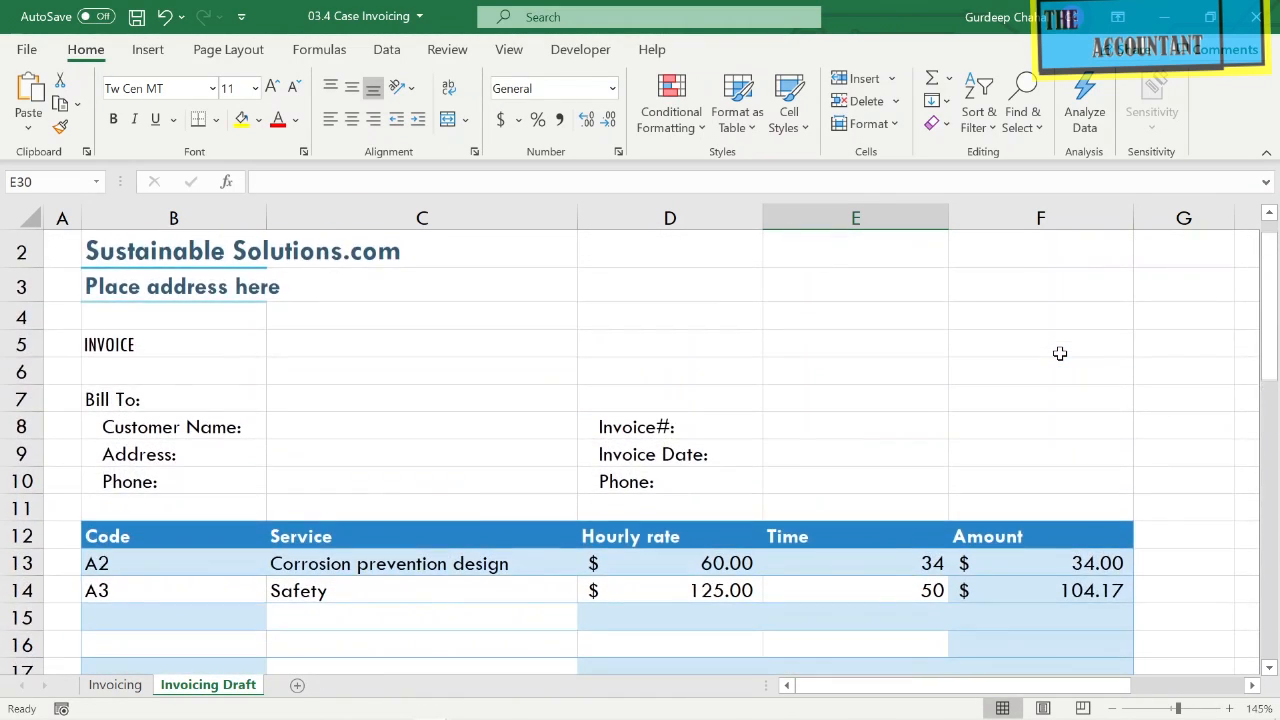
scroll(1060, 354, down, 4)
scroll(1060, 354, down, 2)
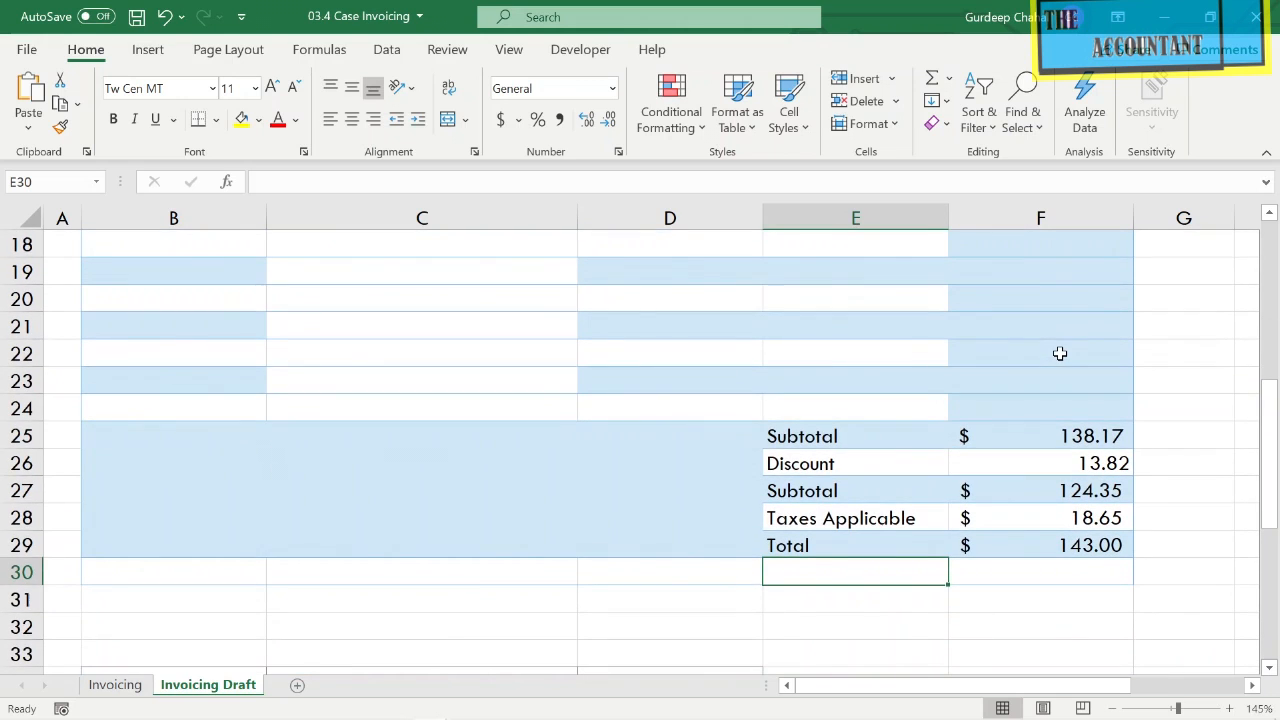
click(284, 491)
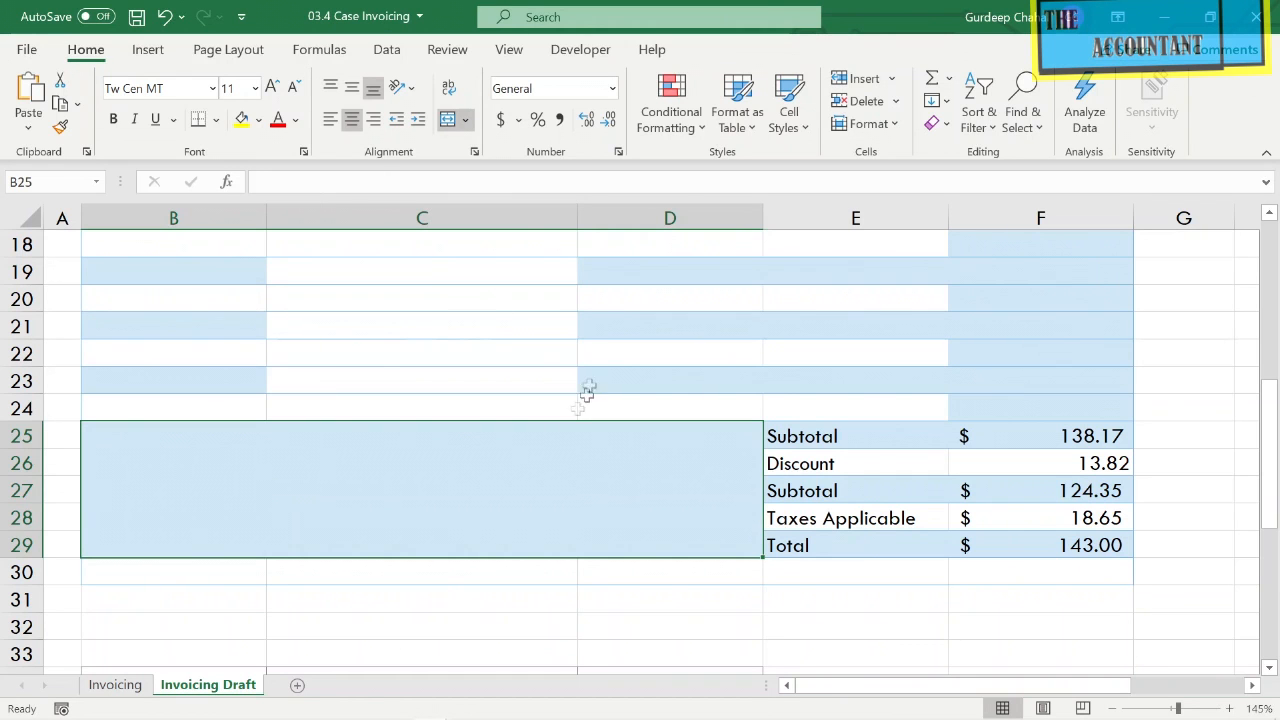
scroll(538, 423, up, 1)
scroll(538, 423, up, 3)
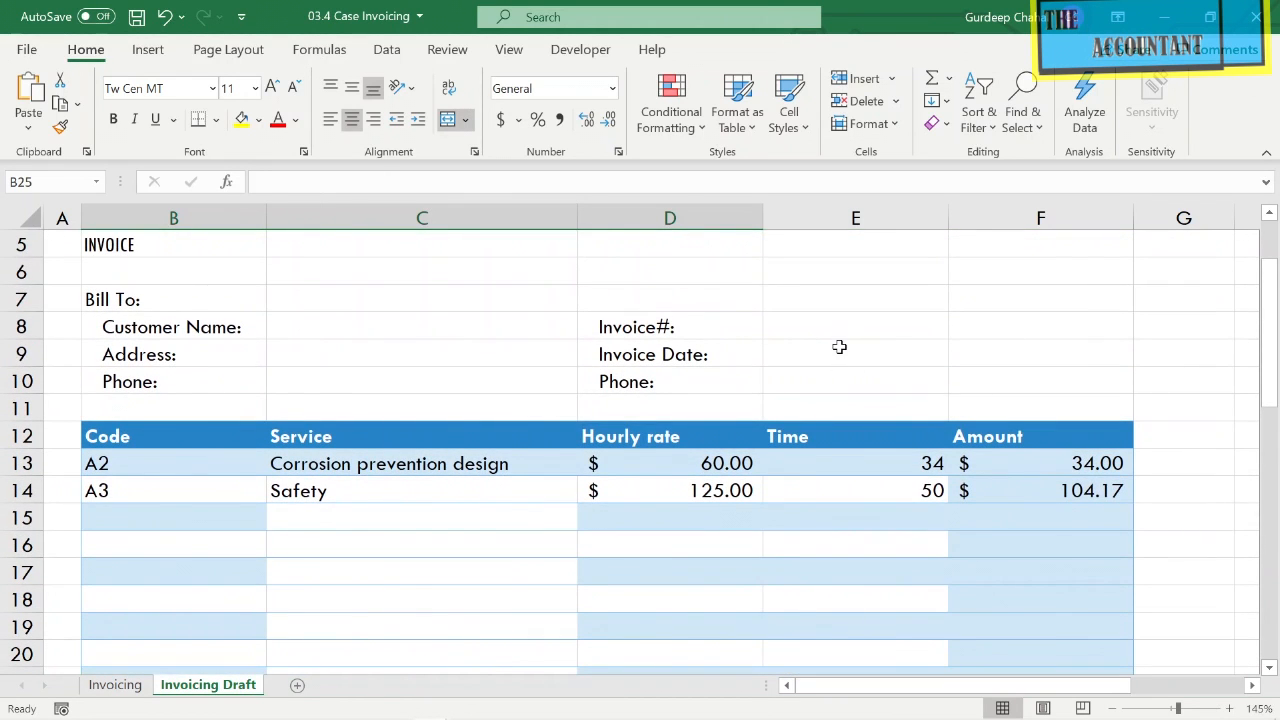
click(839, 347)
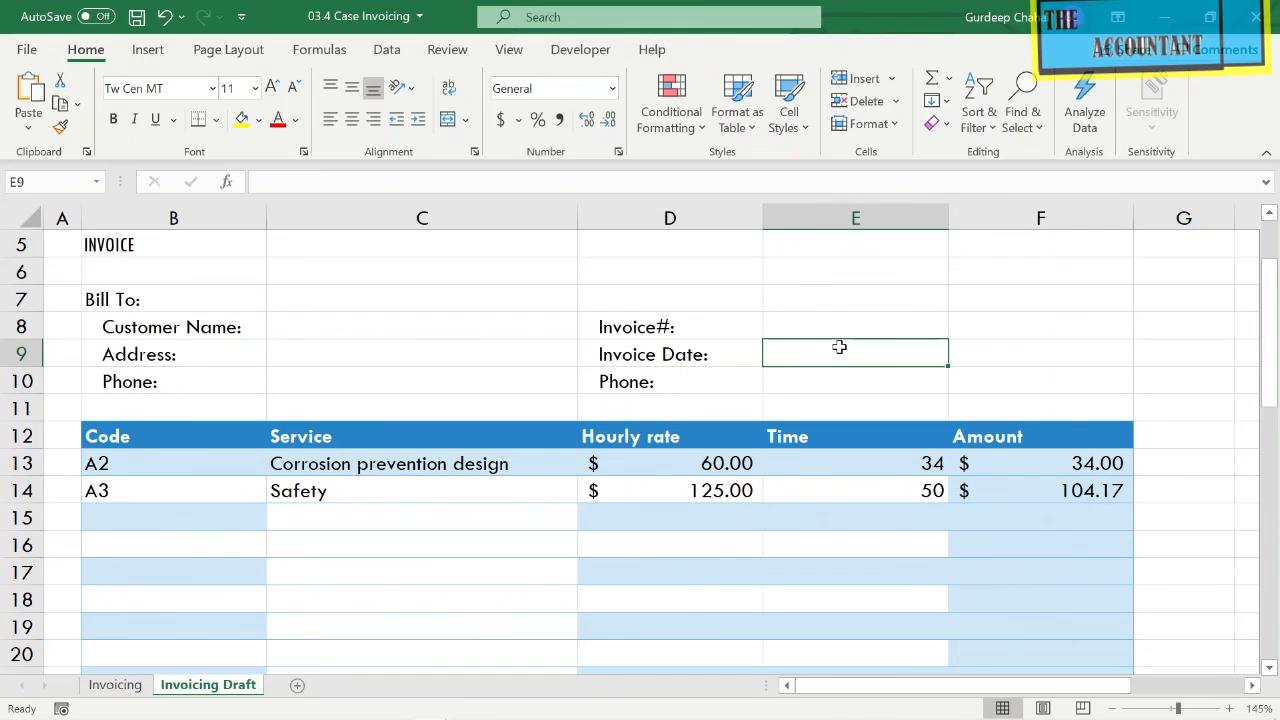
text(2020)
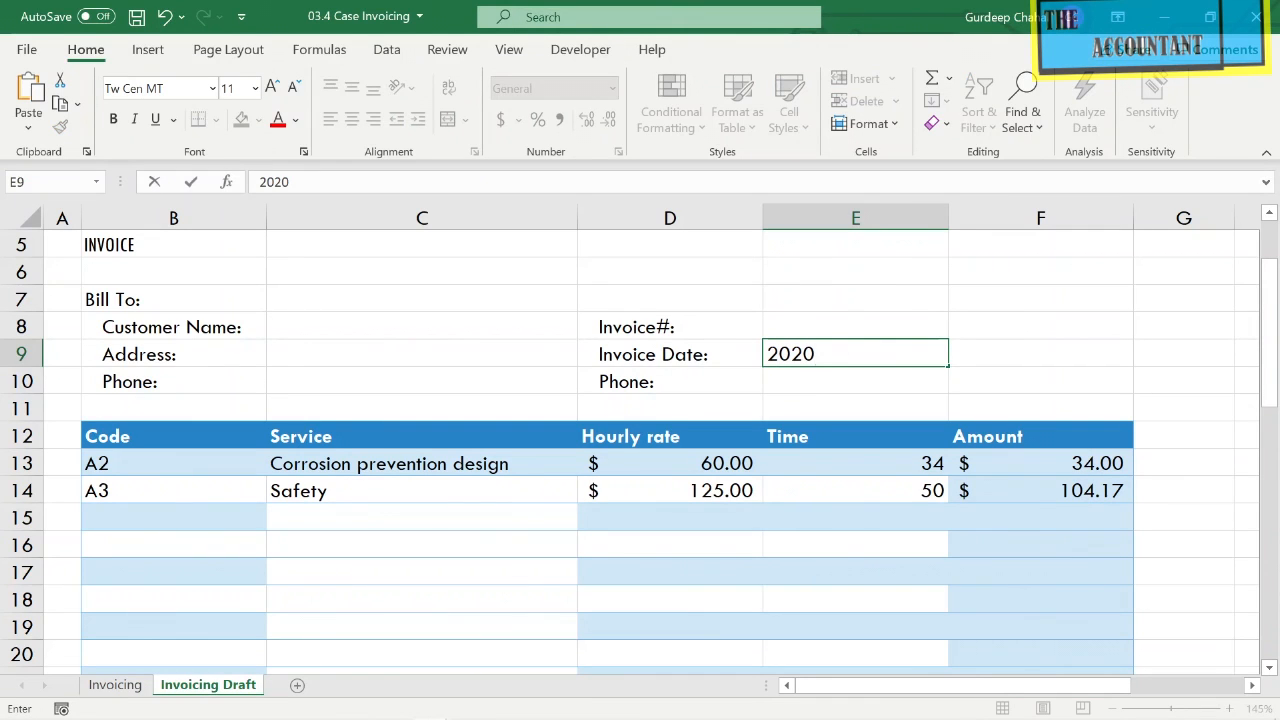
text(/11/11)
key(Return)
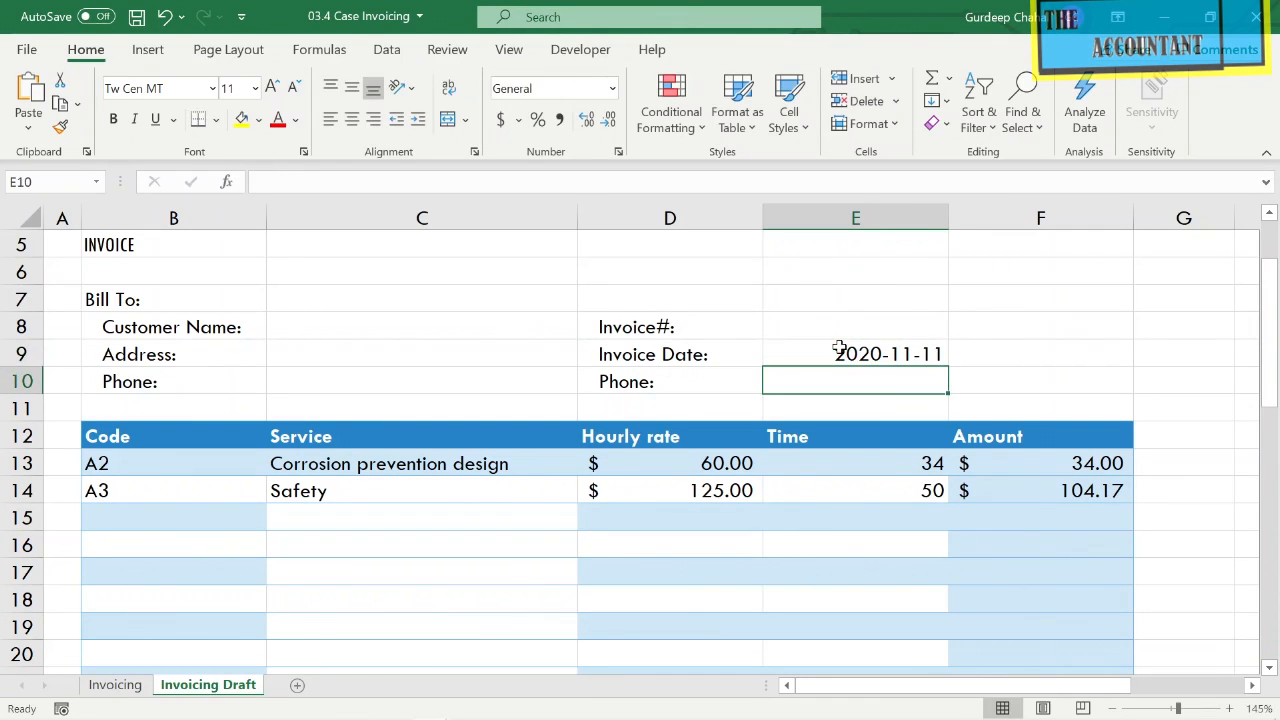
Try to start an IF formula in the merged cell B25 that refers to the invoice date in E9.
scroll(839, 347, down, 3)
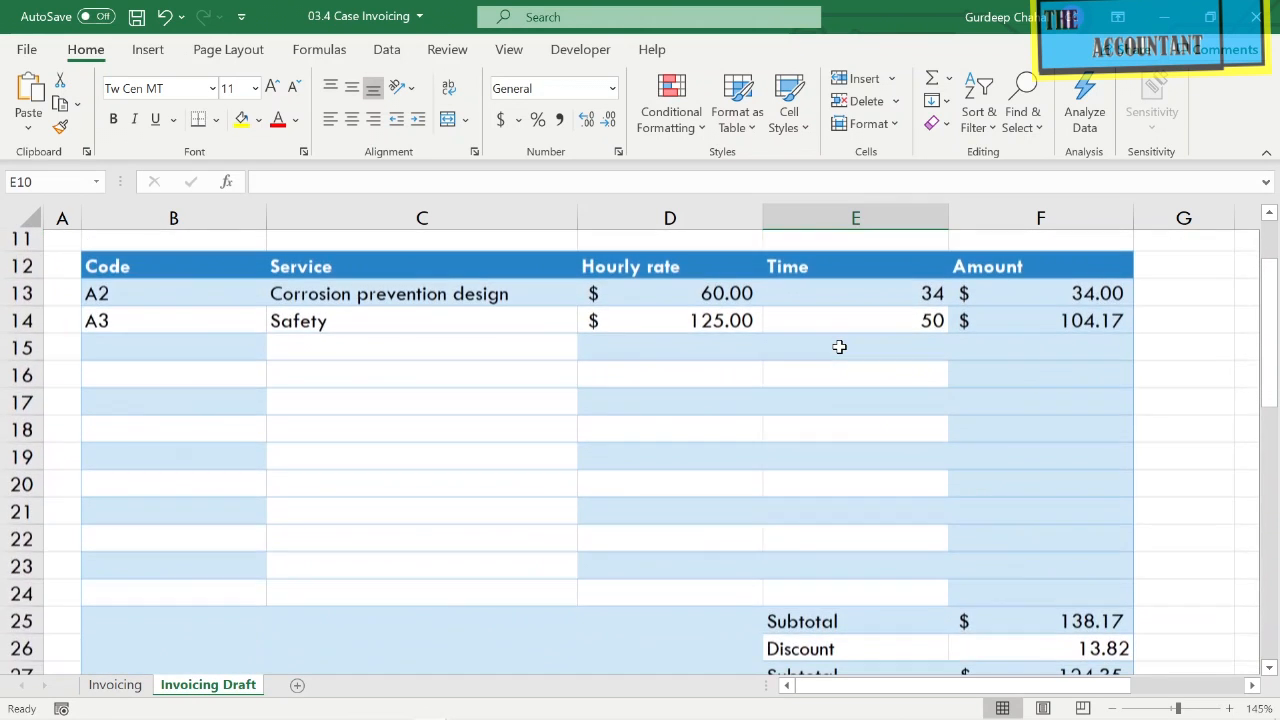
click(334, 601)
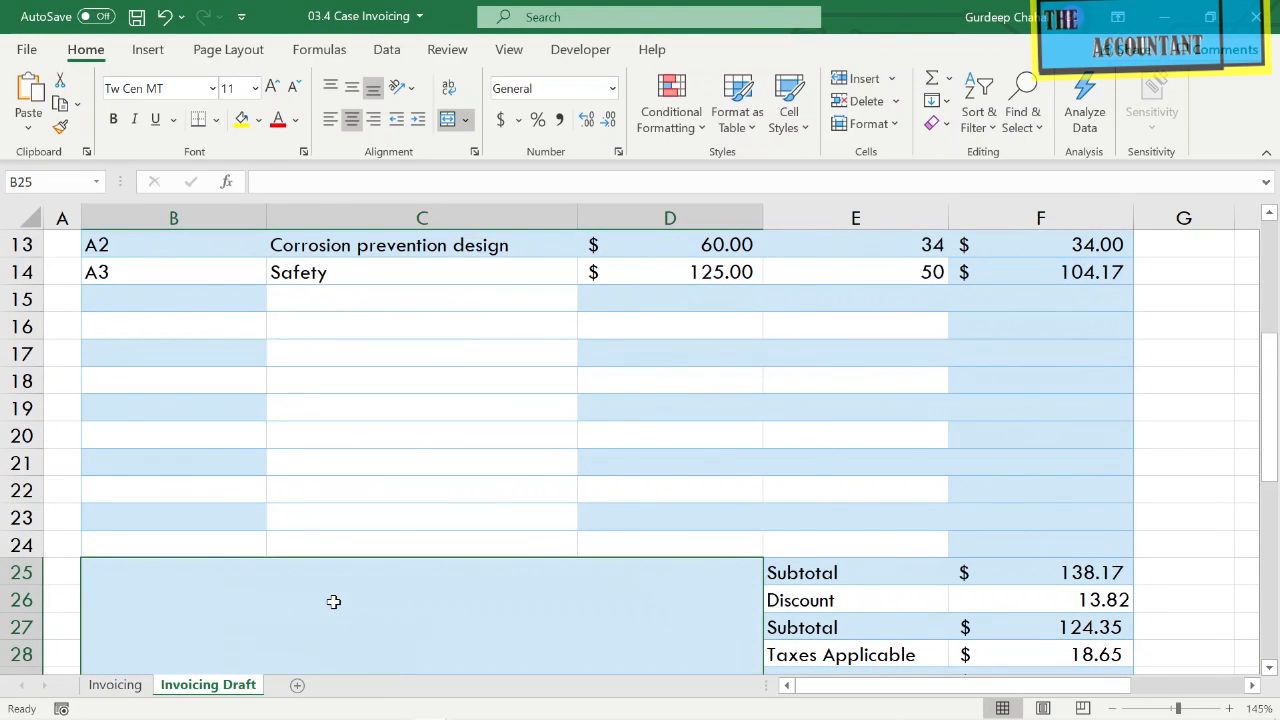
text(=)
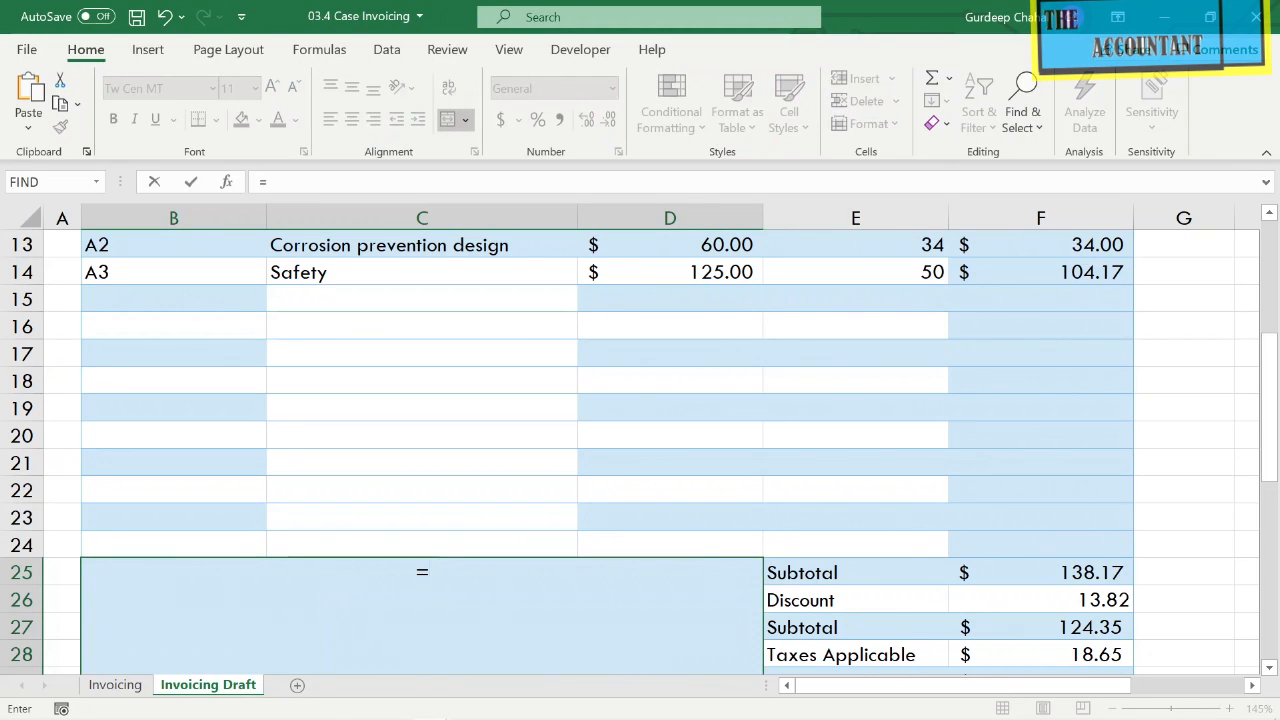
text(if)
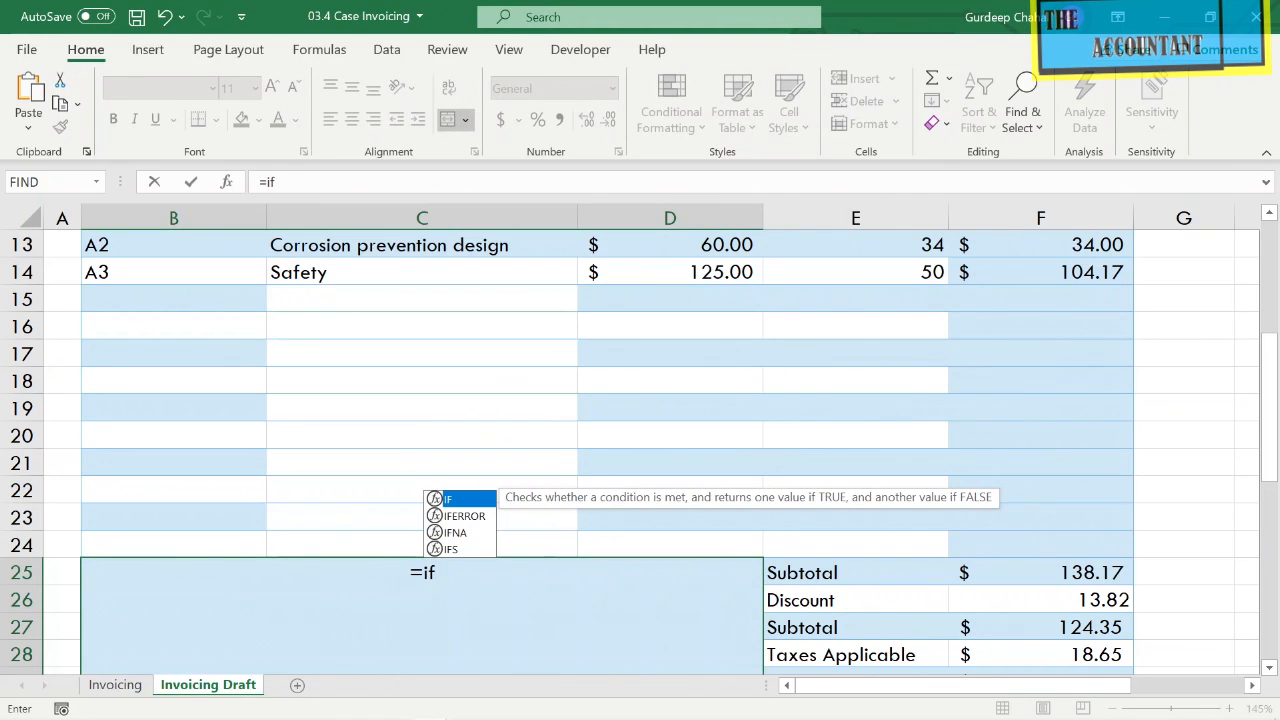
scroll(334, 601, up, 4)
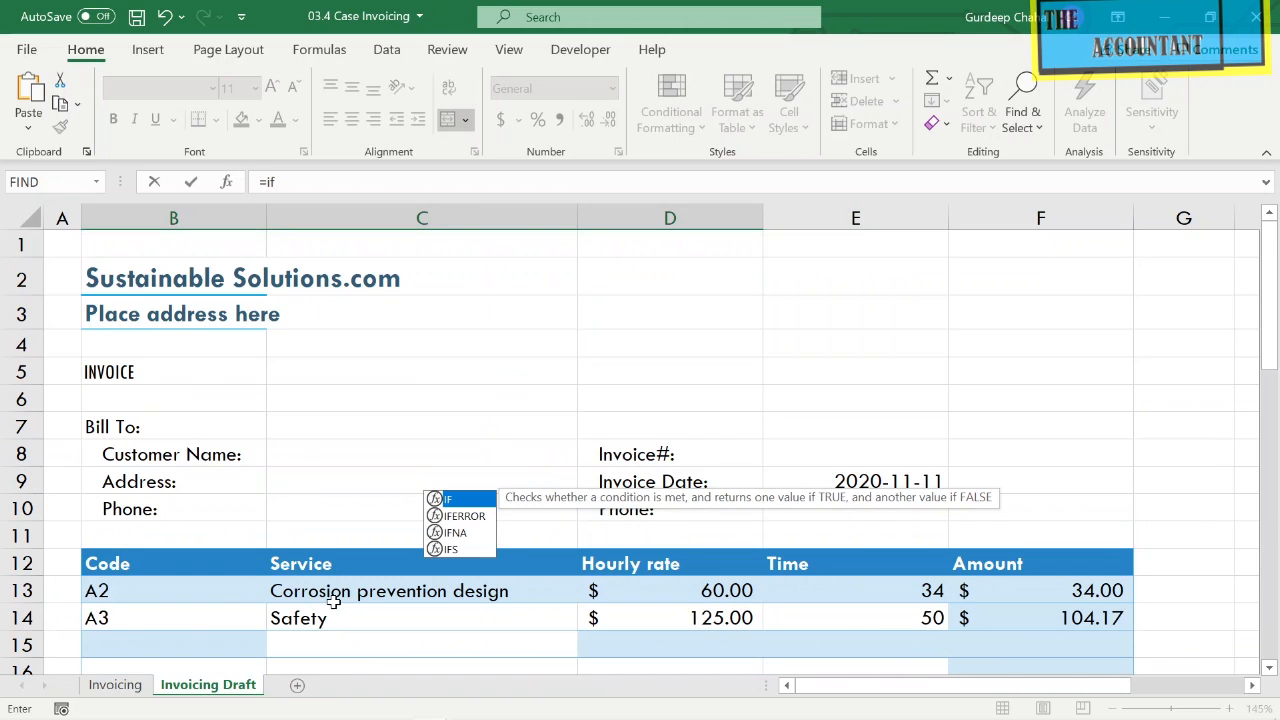
click(850, 478)
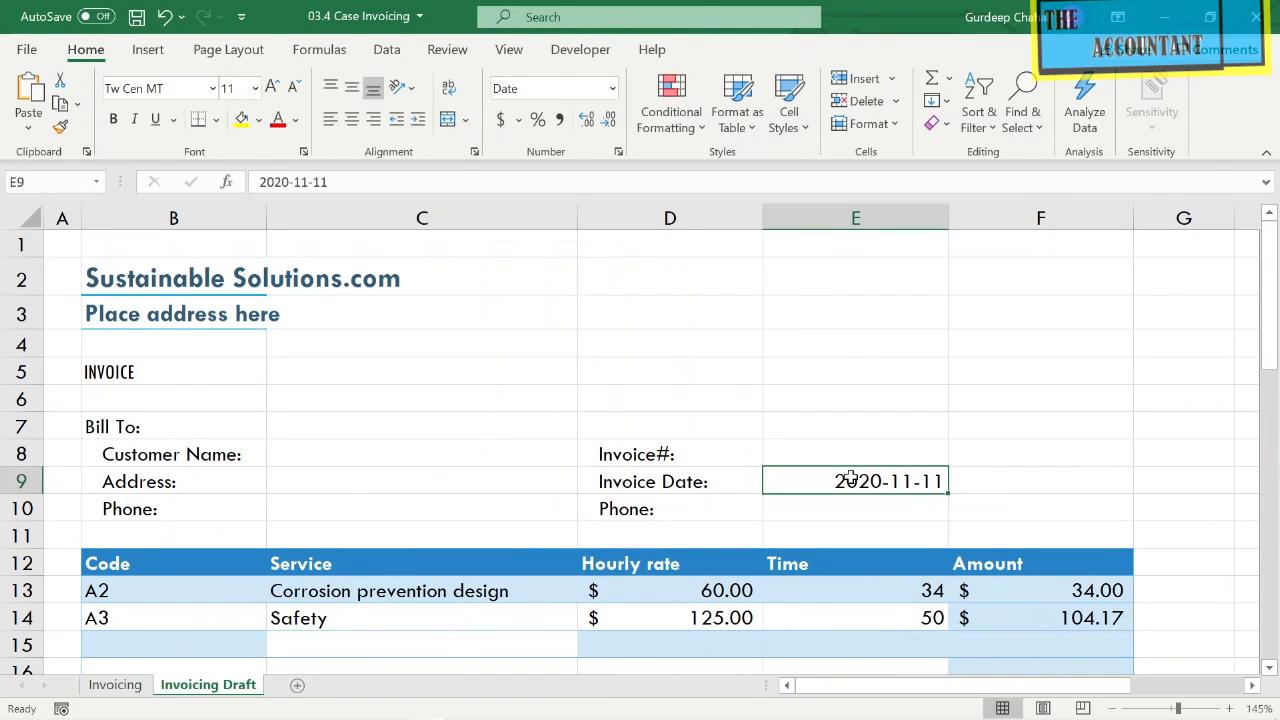
Continue the IF formula in merged cell B25 so it tests E9="" and returns empty text when the invoice date is blank.
scroll(588, 525, down, 8)
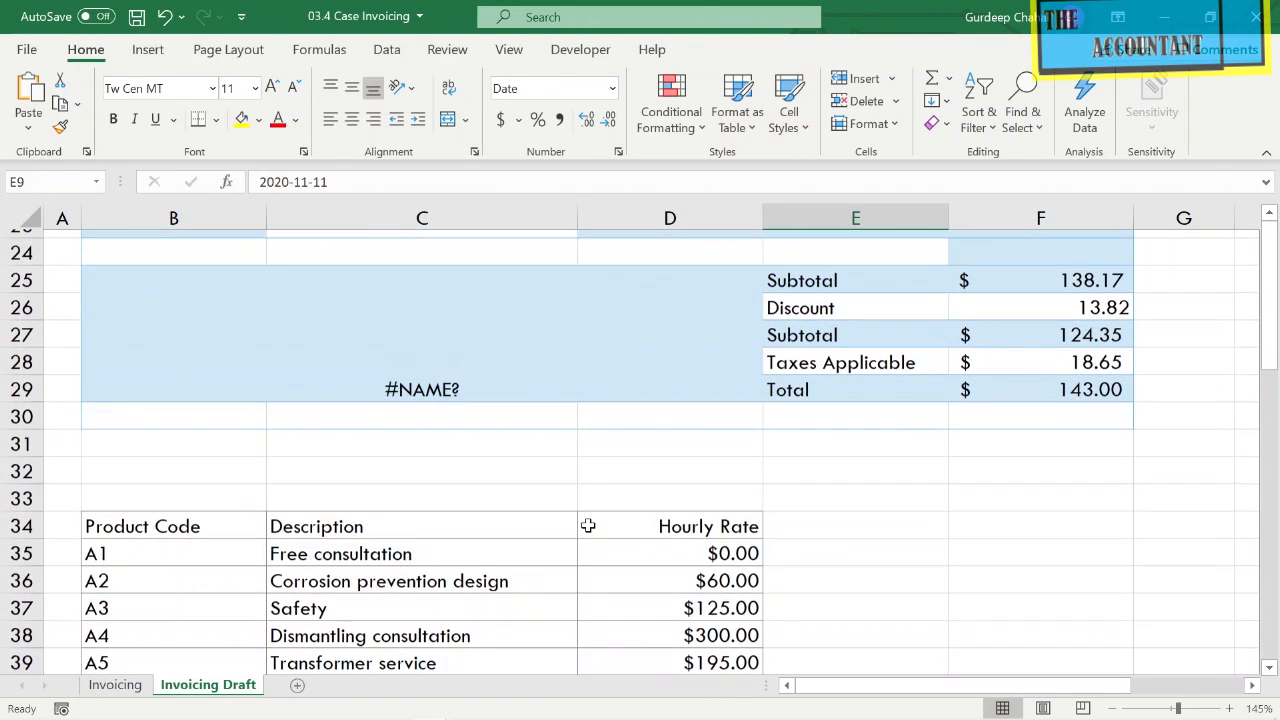
click(552, 367)
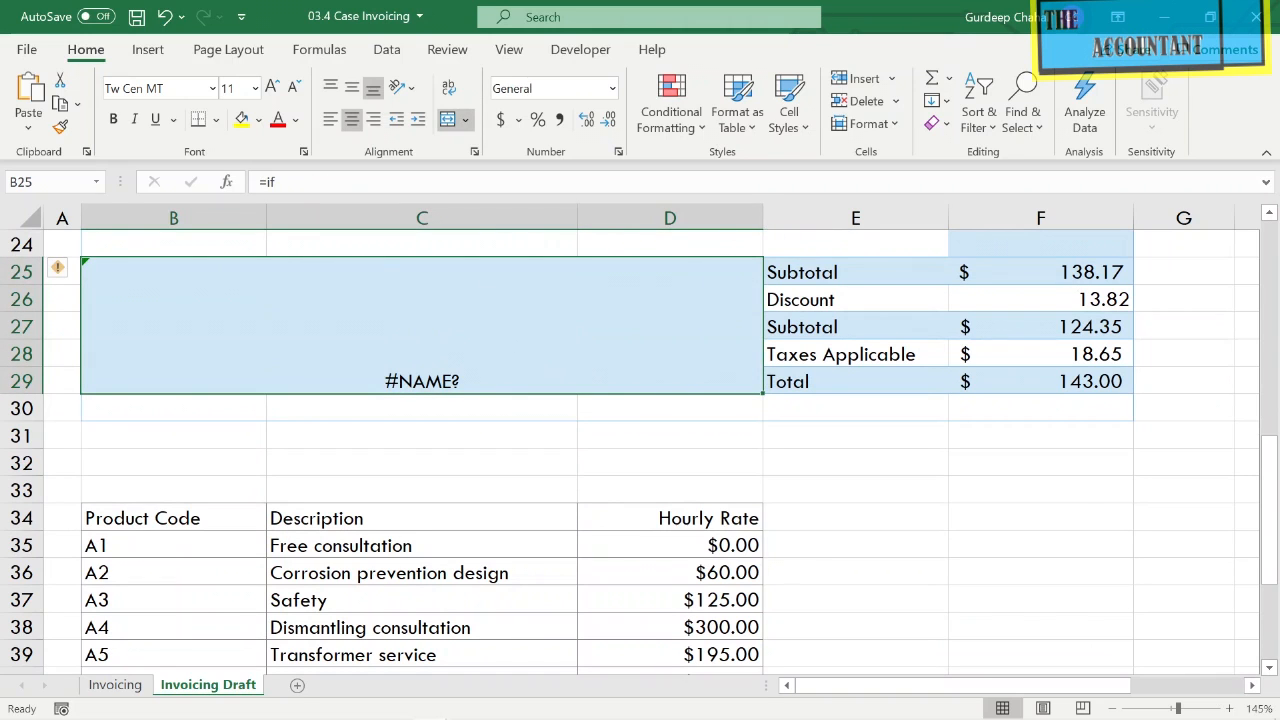
key(F2)
text(()
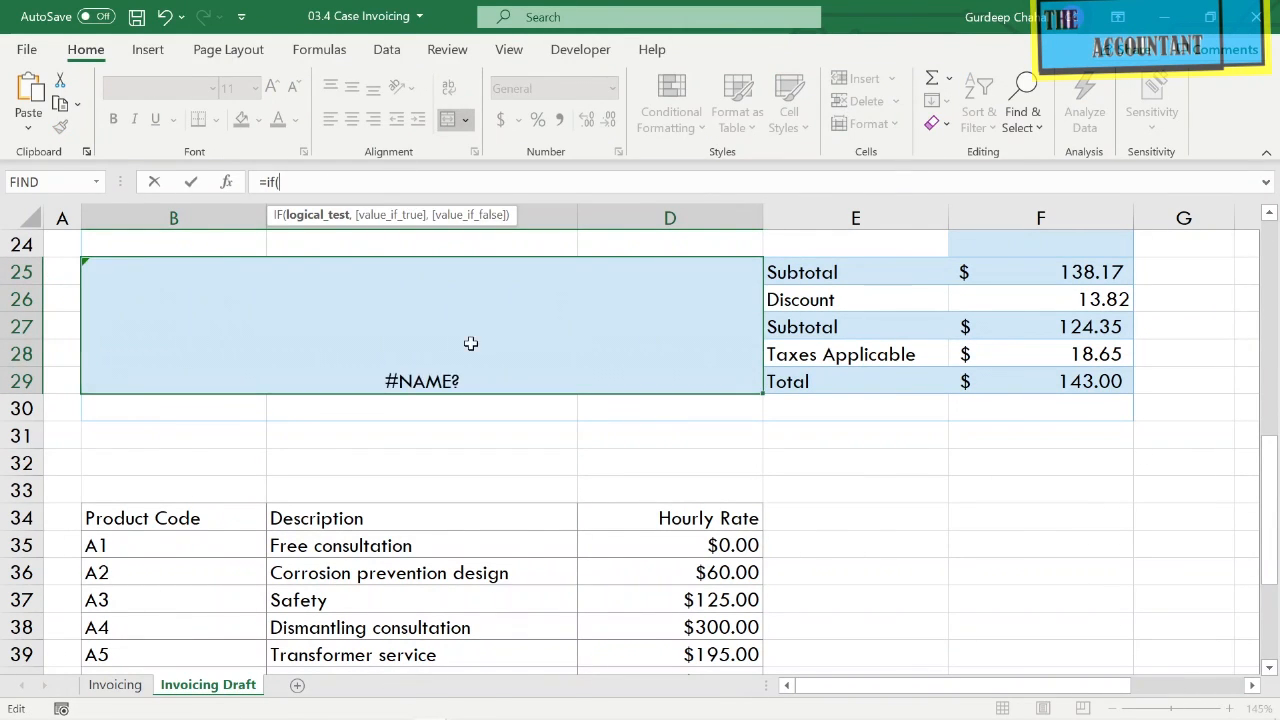
scroll(470, 343, up, 8)
scroll(470, 343, down, 1)
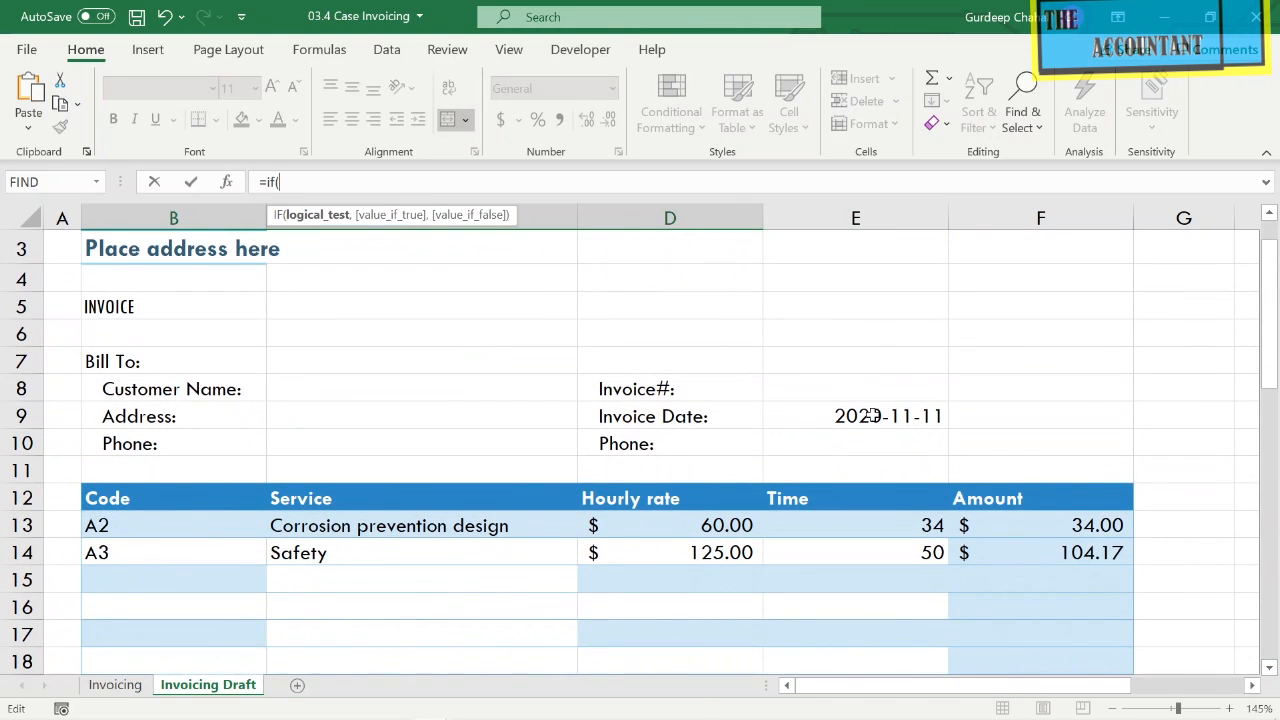
click(871, 415)
text(="")
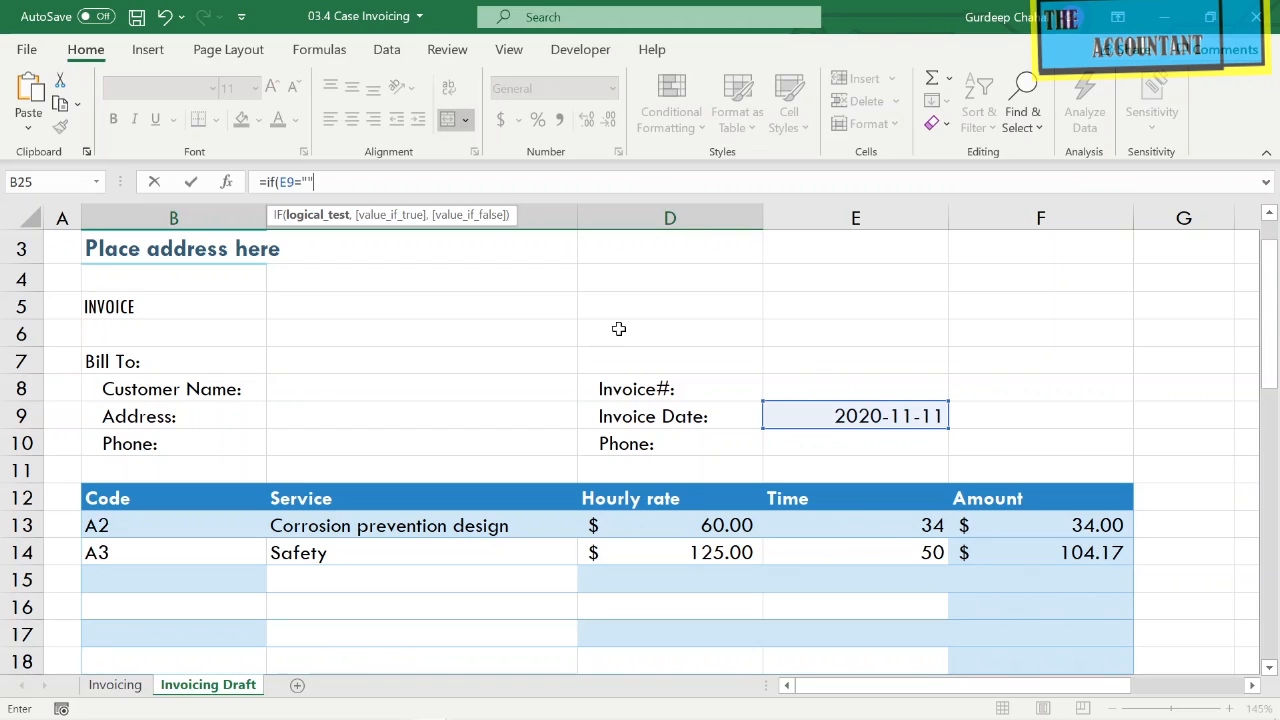
text(,)
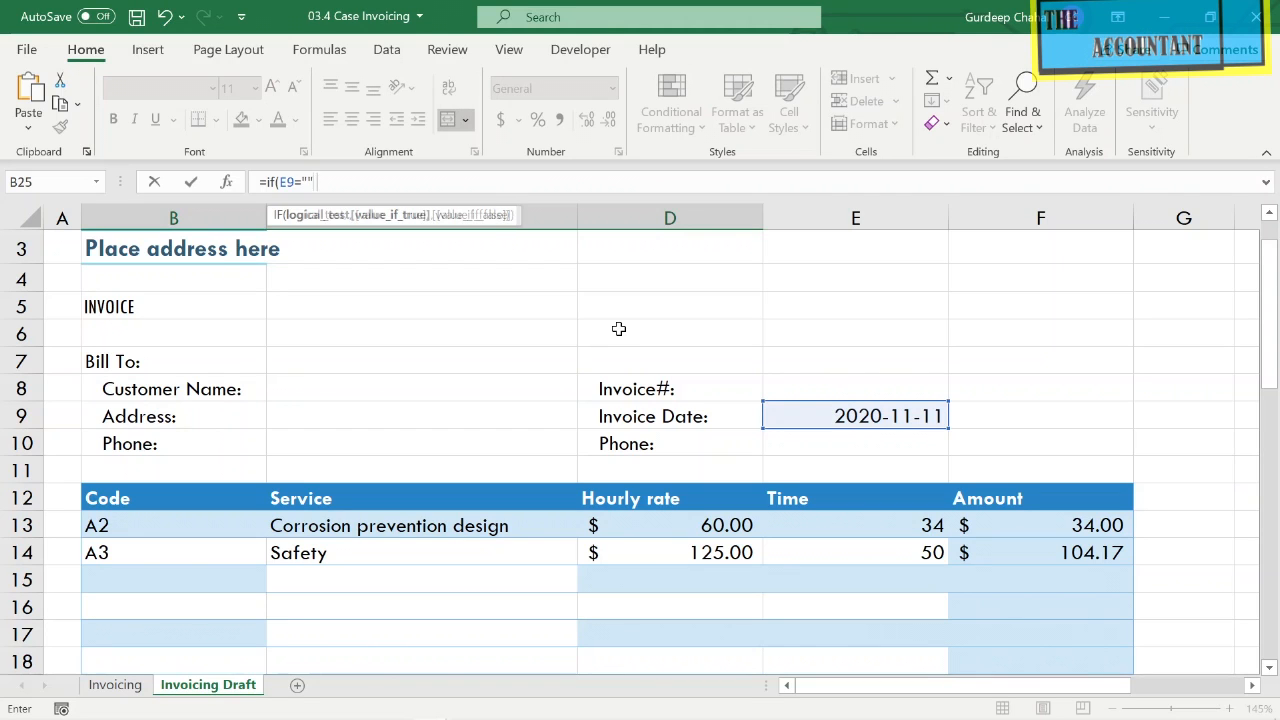
text("")
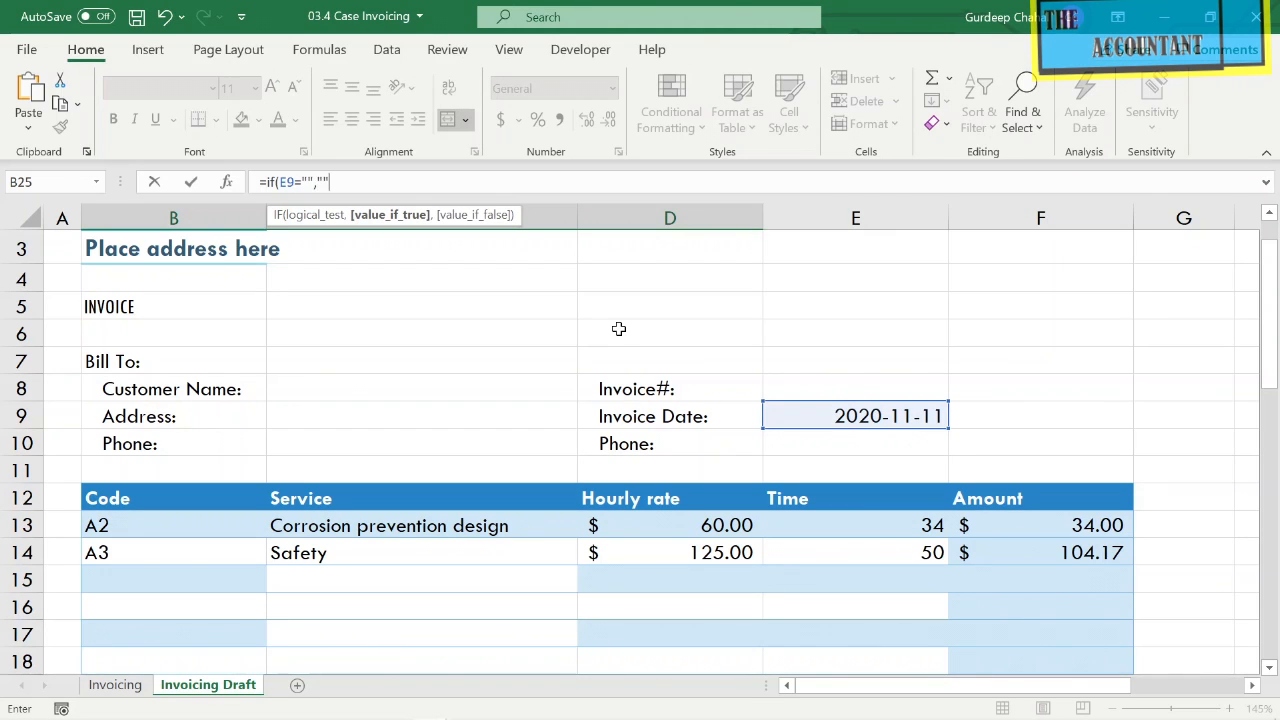
text(,)
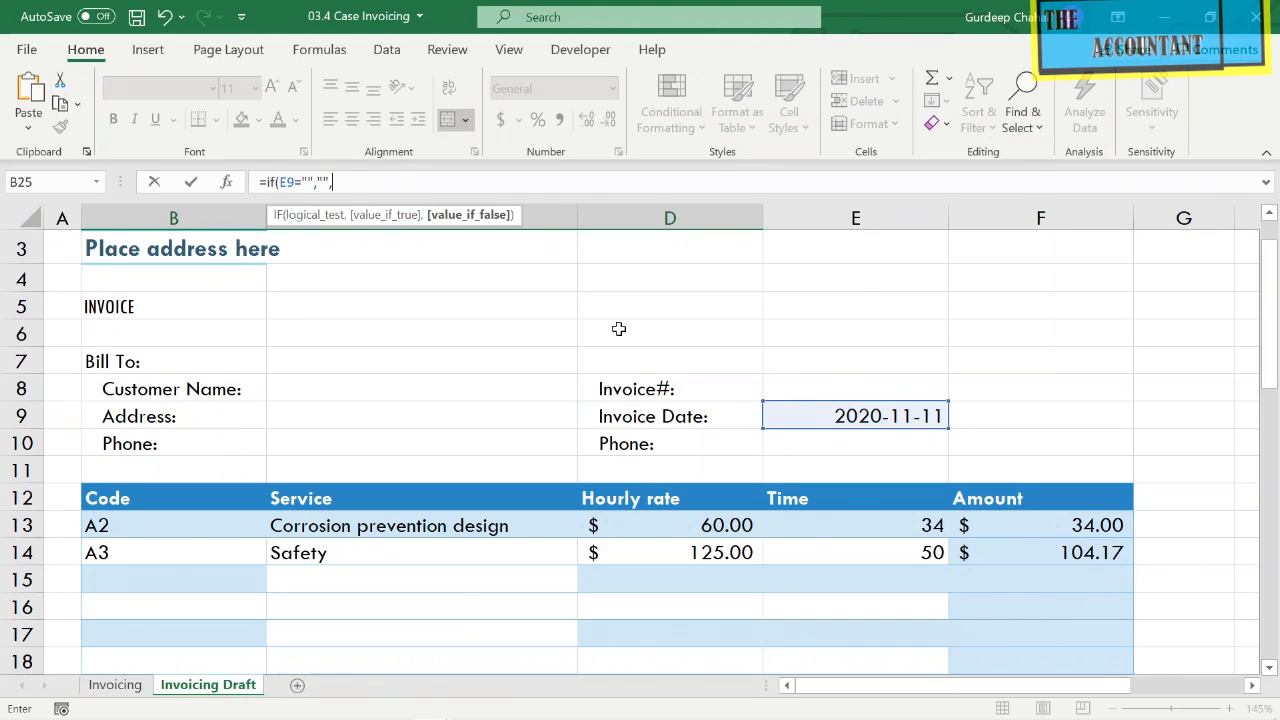
Complete the IF formula in merged cell B25 with "Please pay balance due by: " & TEXT(EOMONTH(E9,0),"mmmm dd, yyy") as the value when false.
text("Please pay balance due )
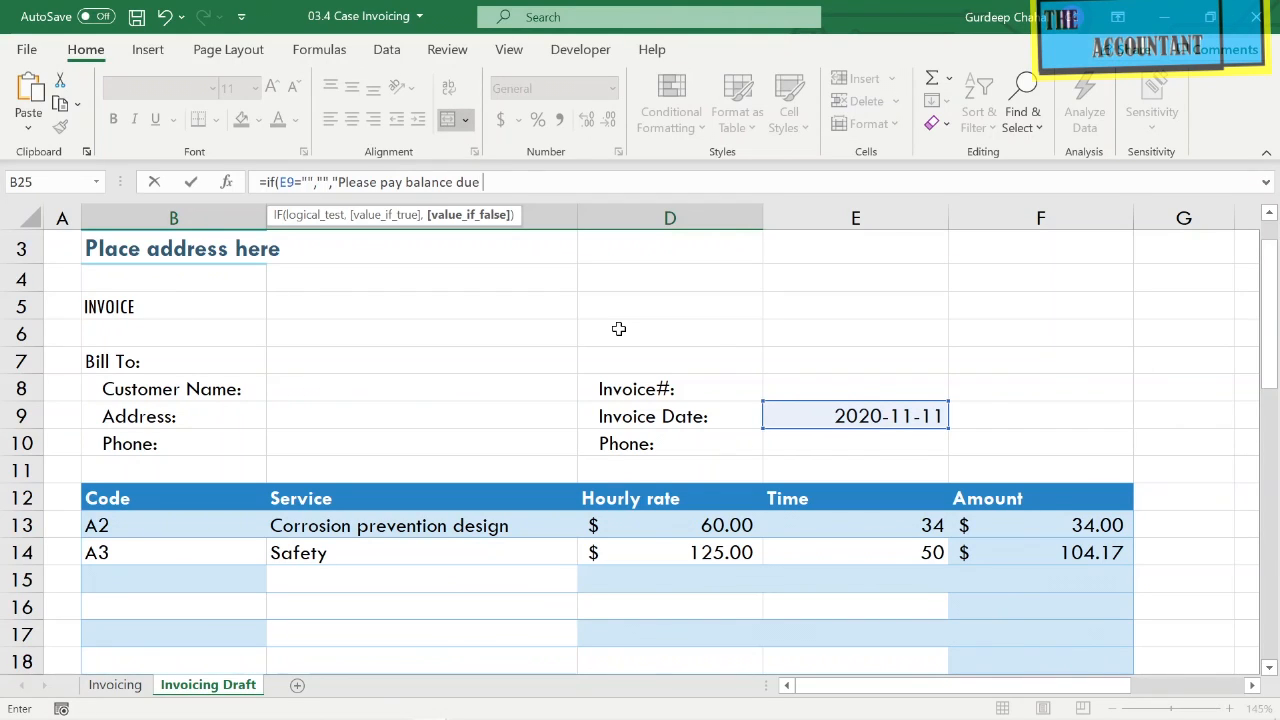
text(by: " & TEXT)
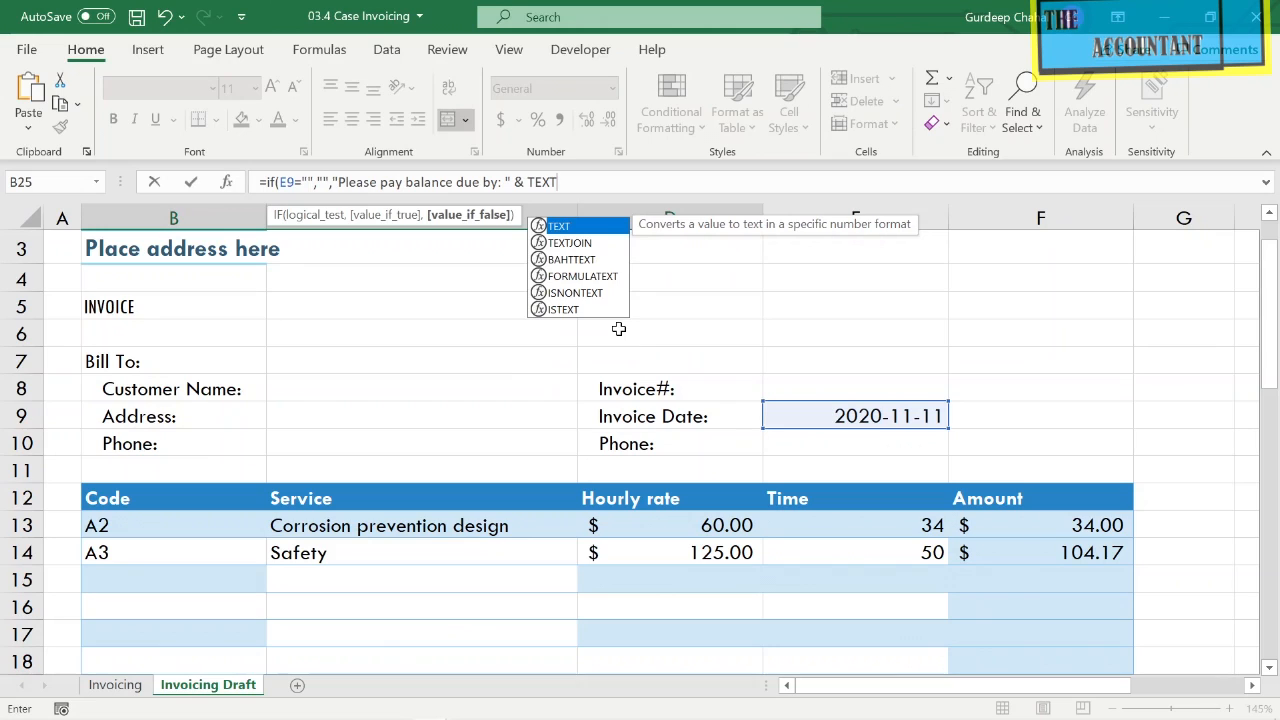
text(()
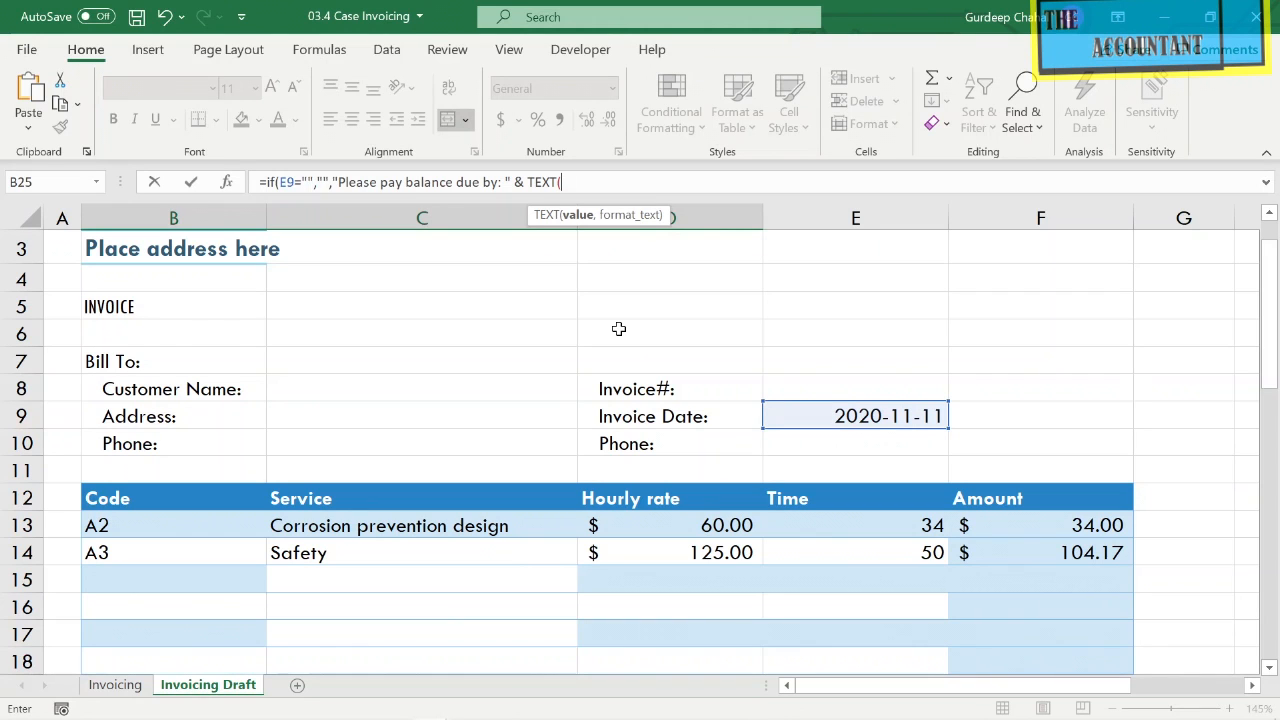
text(EO)
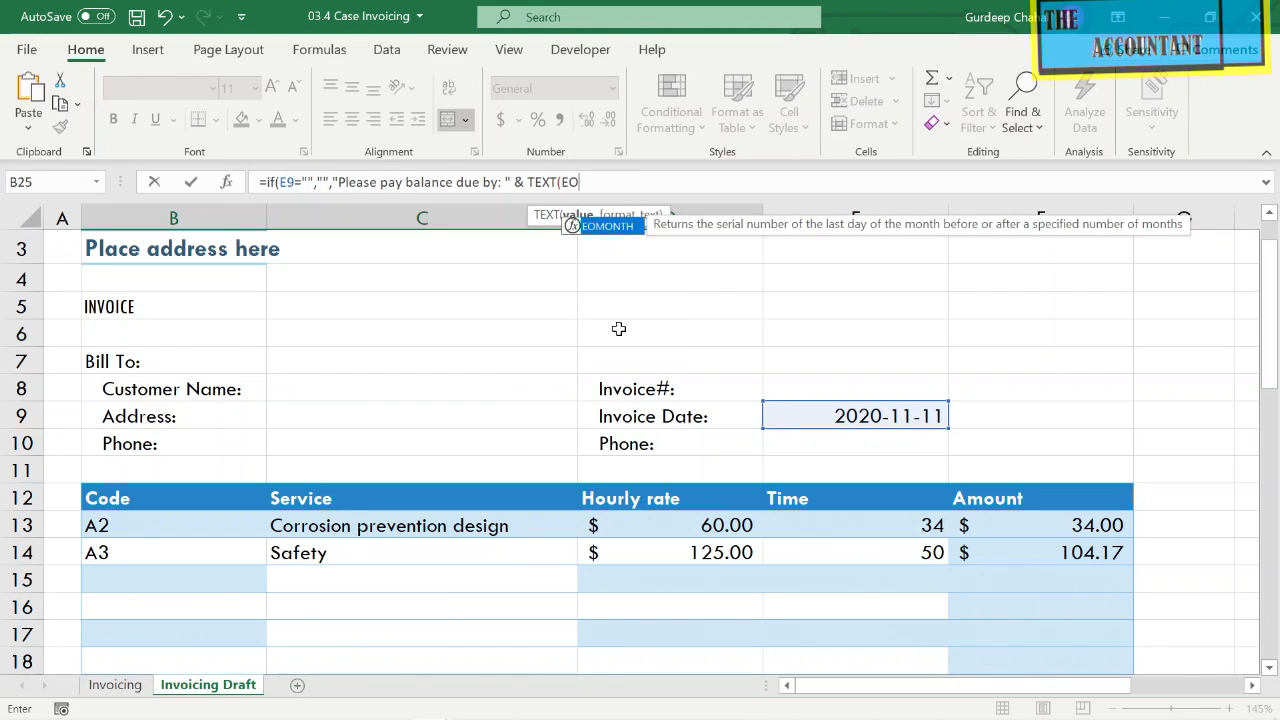
text(MONTH()
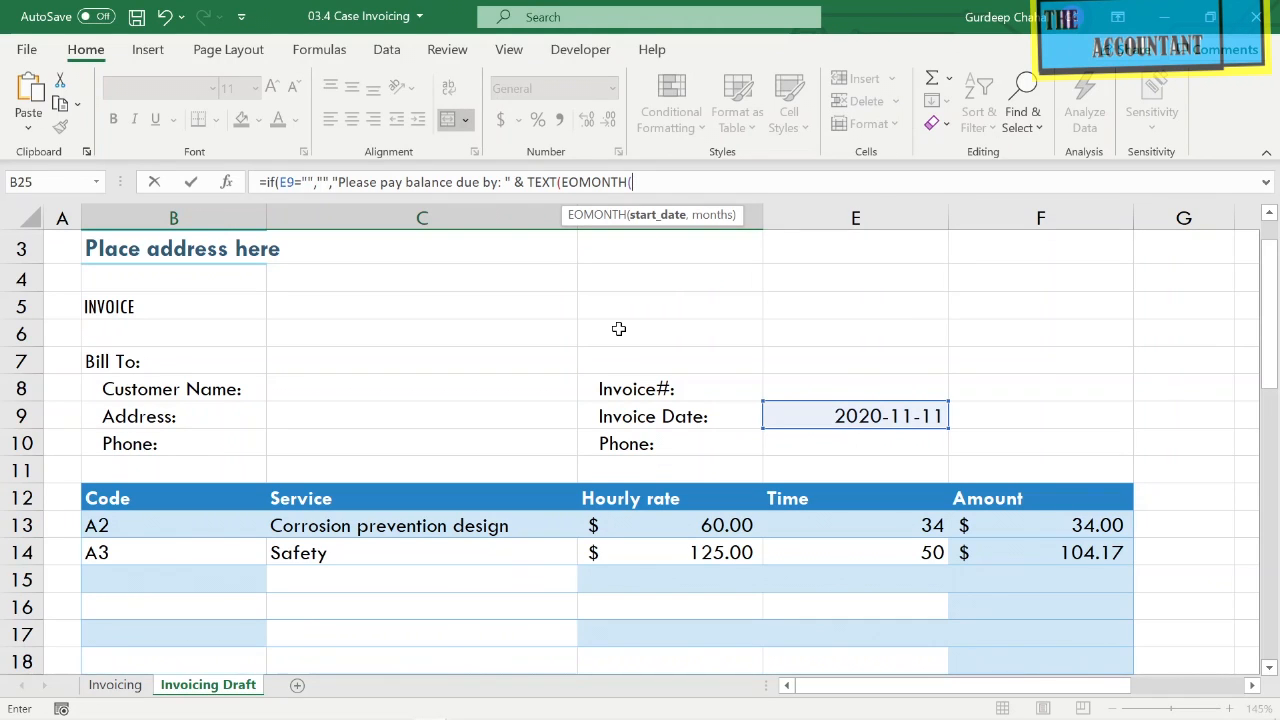
click(897, 420)
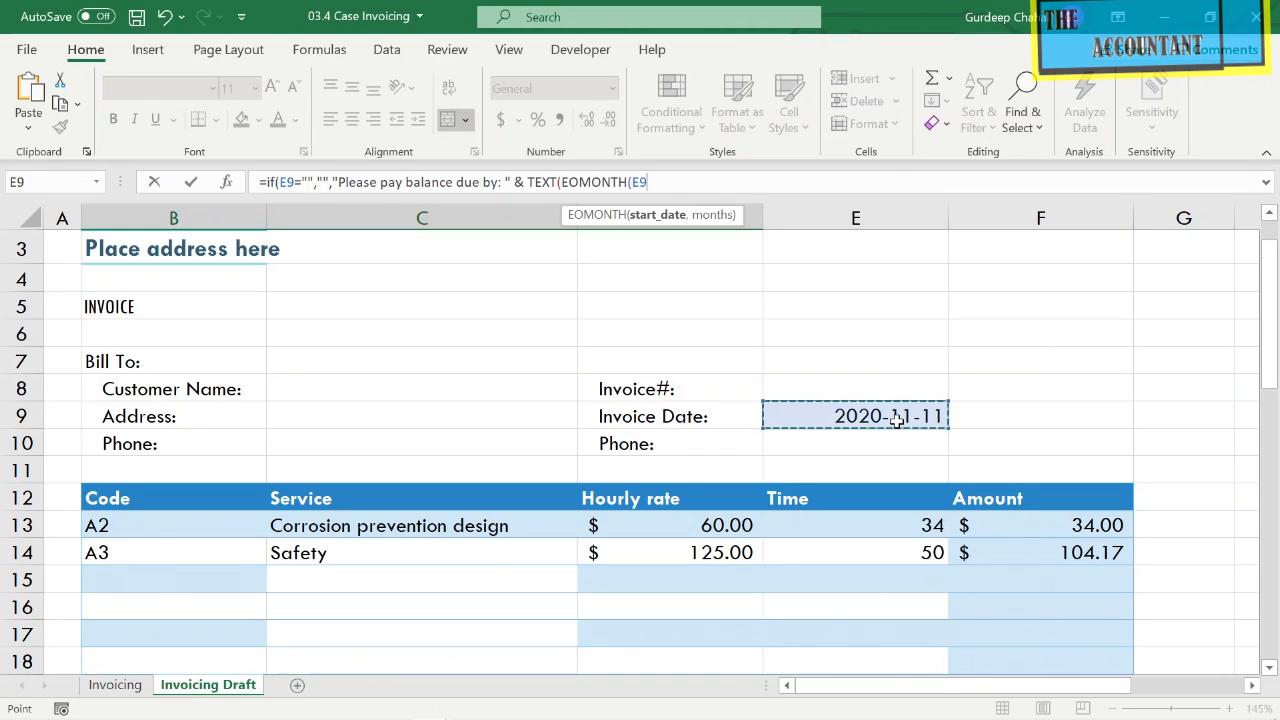
text(,)
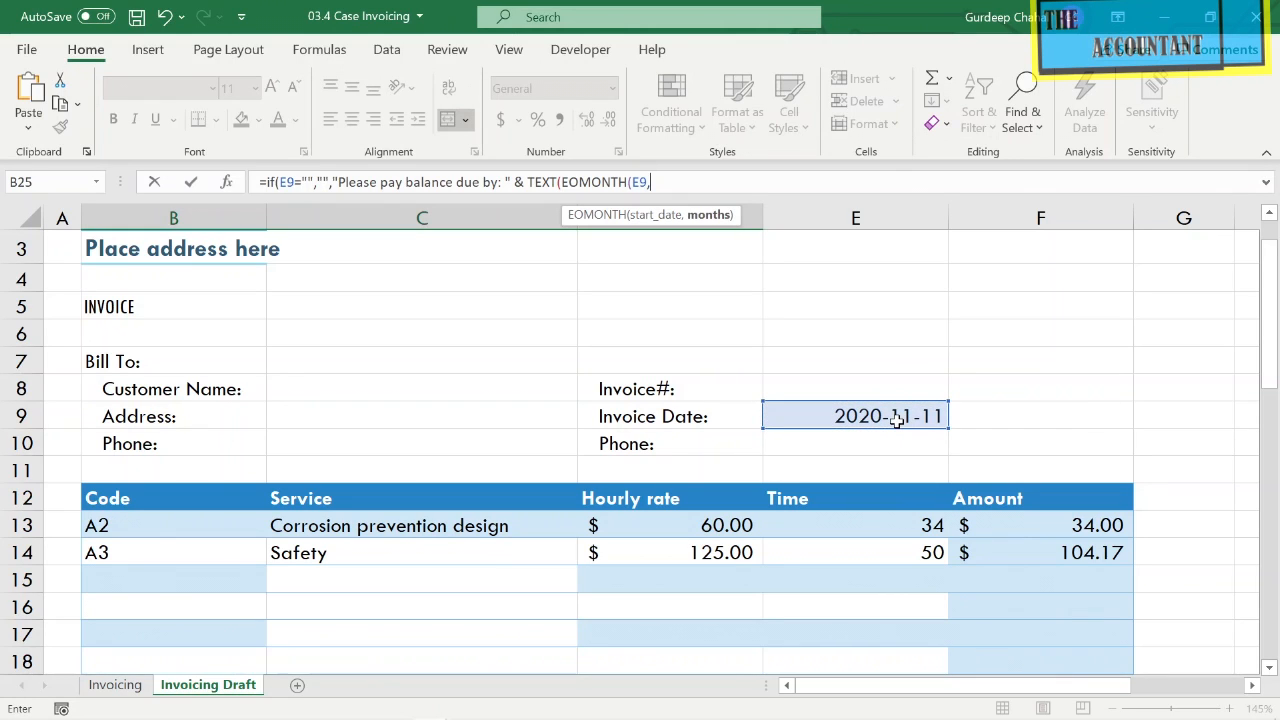
text(0))
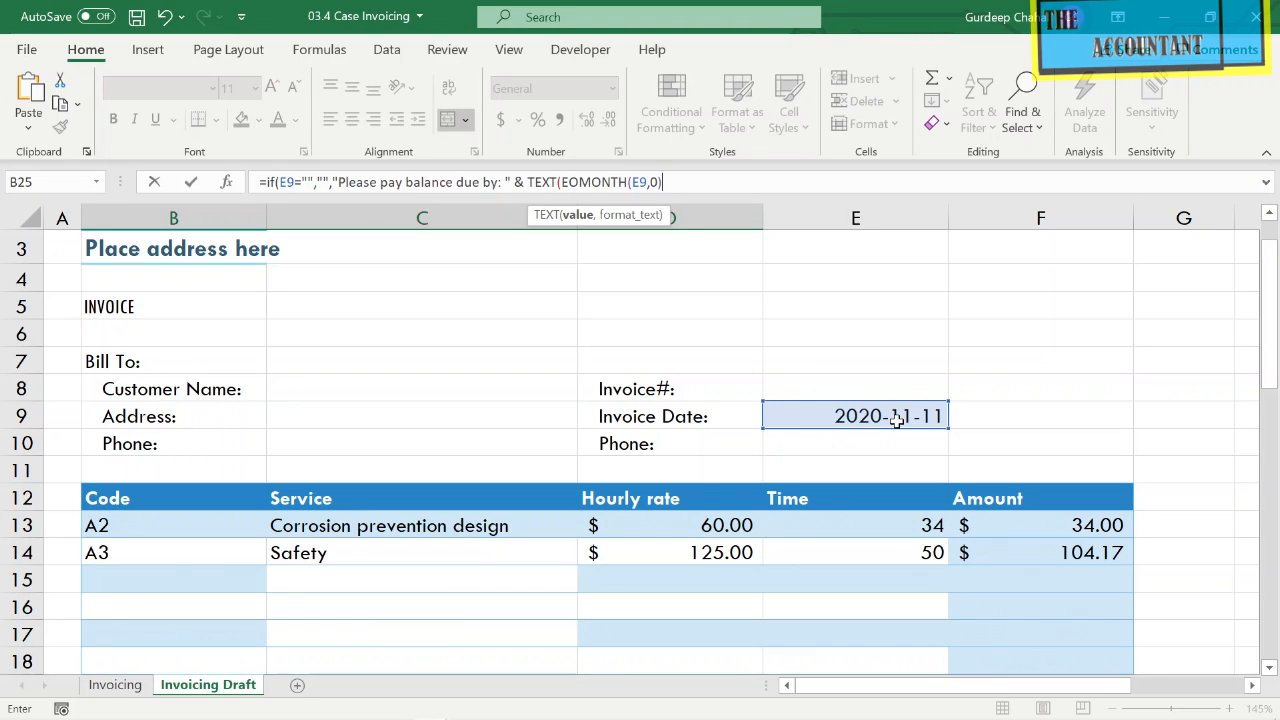
text(,"mmmm)
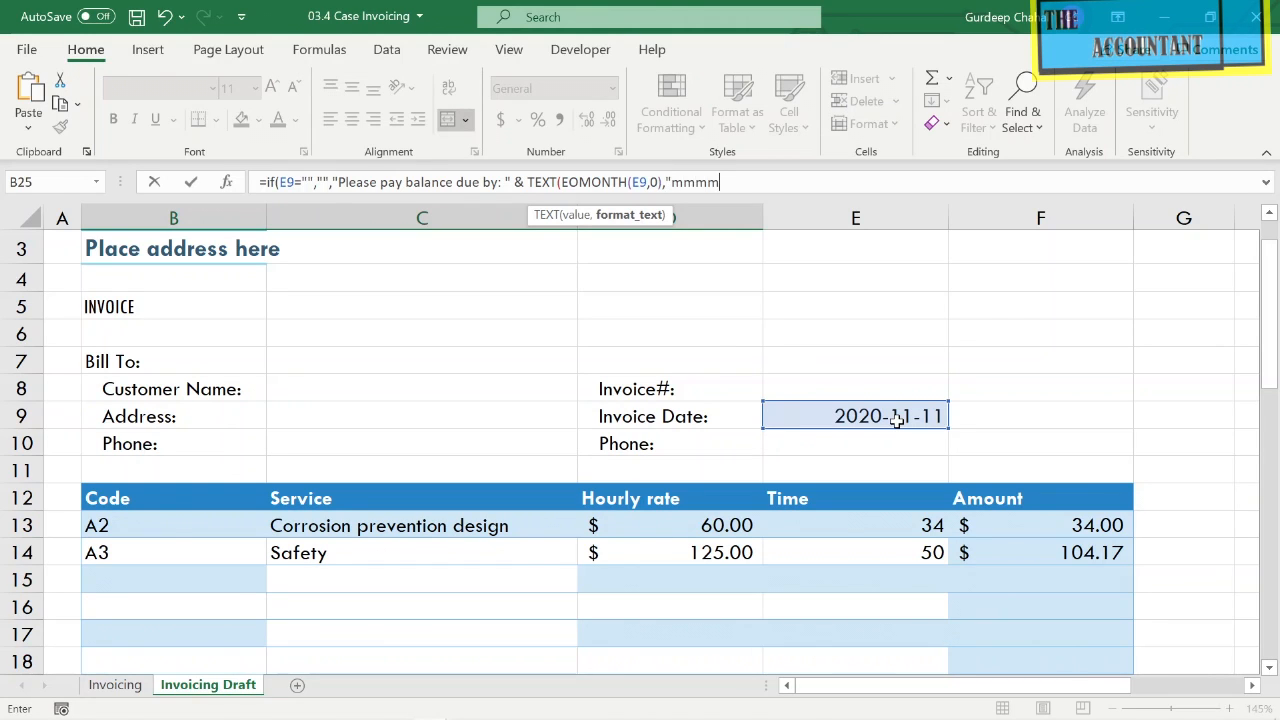
text( dd, yyy"))
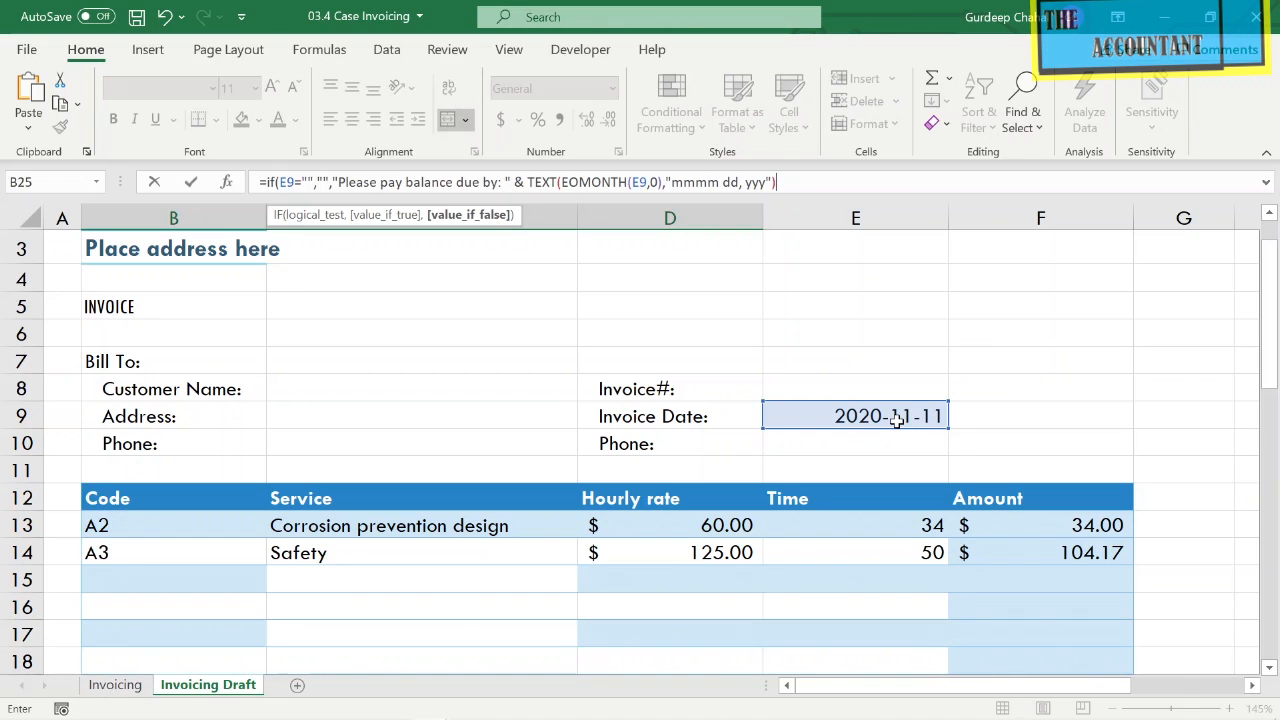
key(Return)
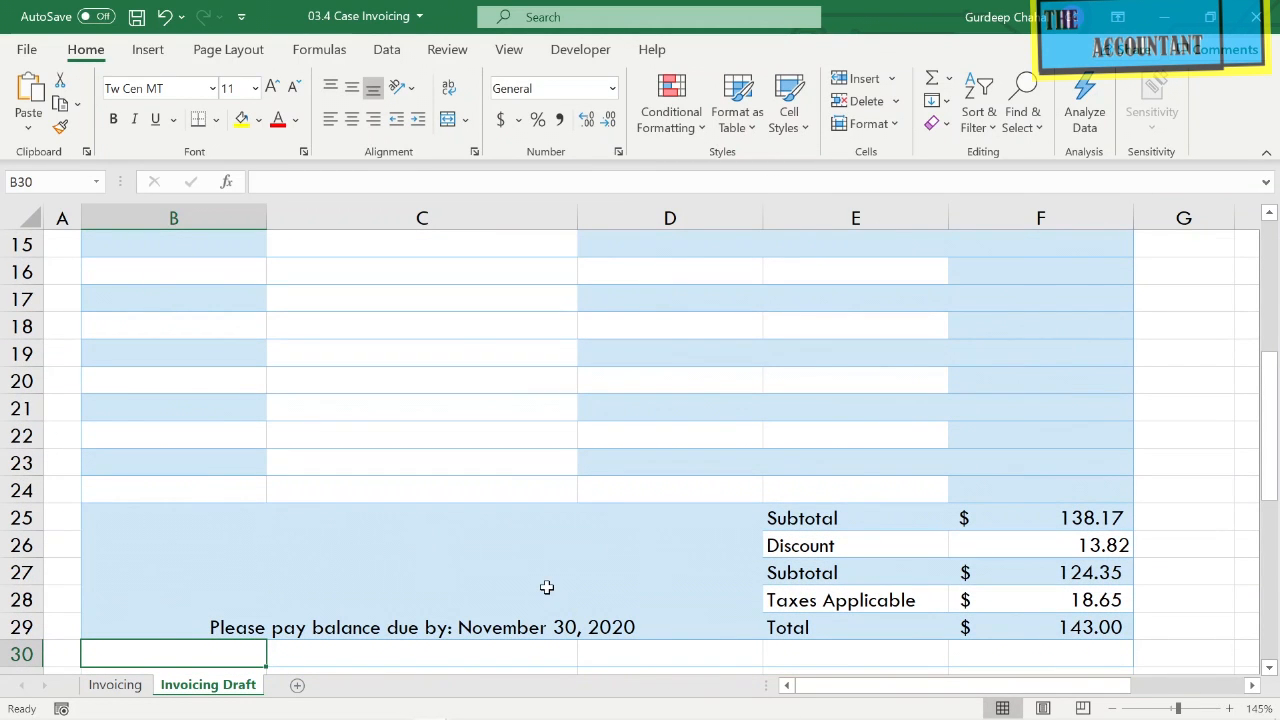
Vertically centre the payment-due message within merged cell B25.
scroll(547, 587, up, 1)
scroll(547, 587, up, 3)
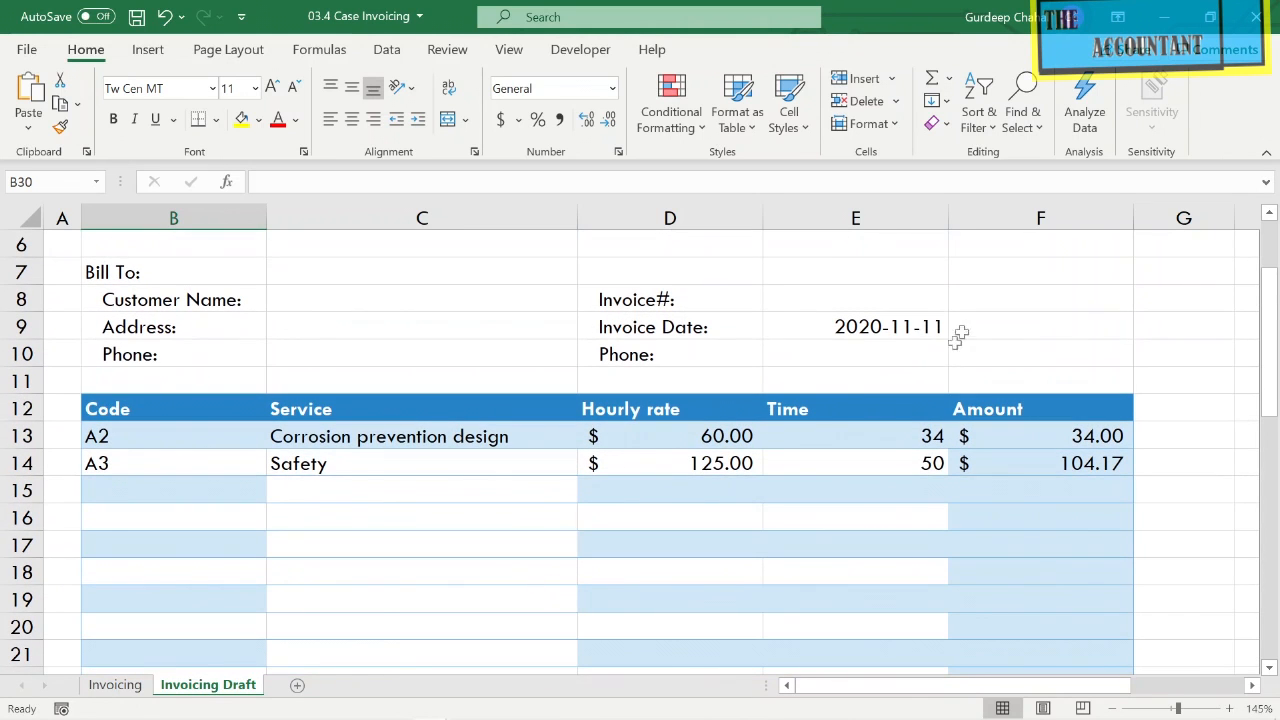
scroll(907, 327, down, 3)
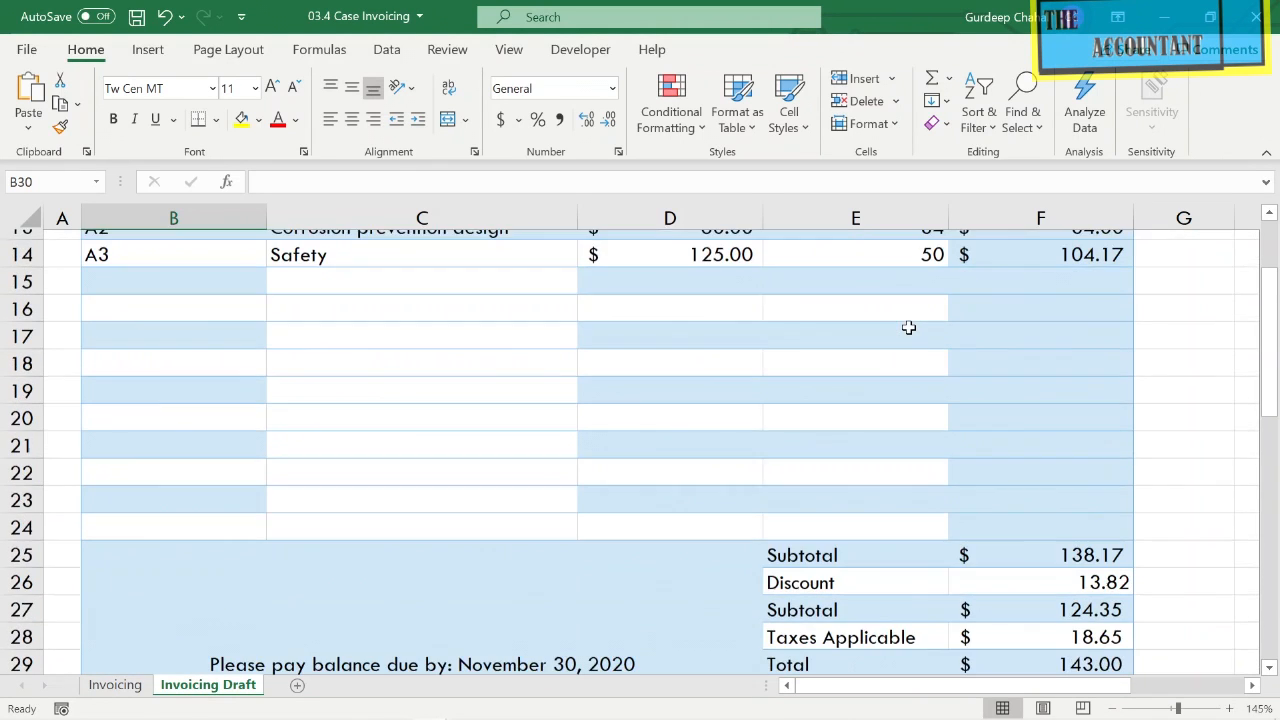
click(483, 614)
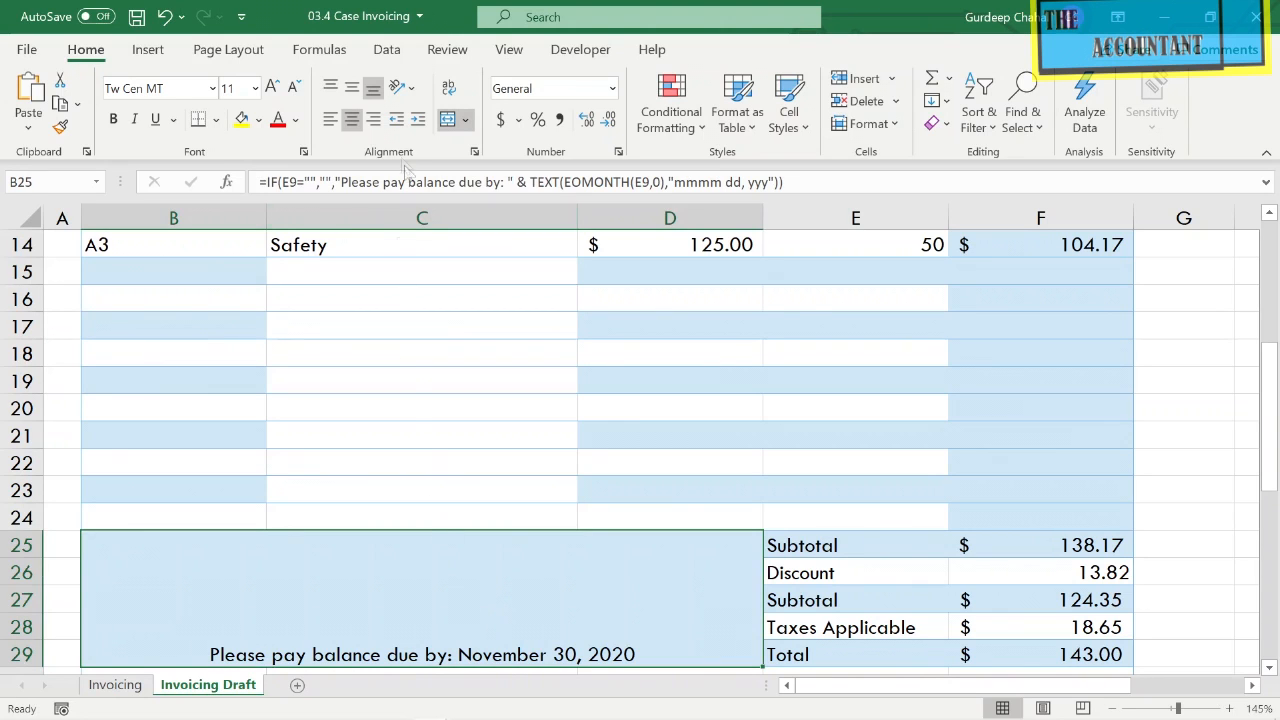
click(356, 90)
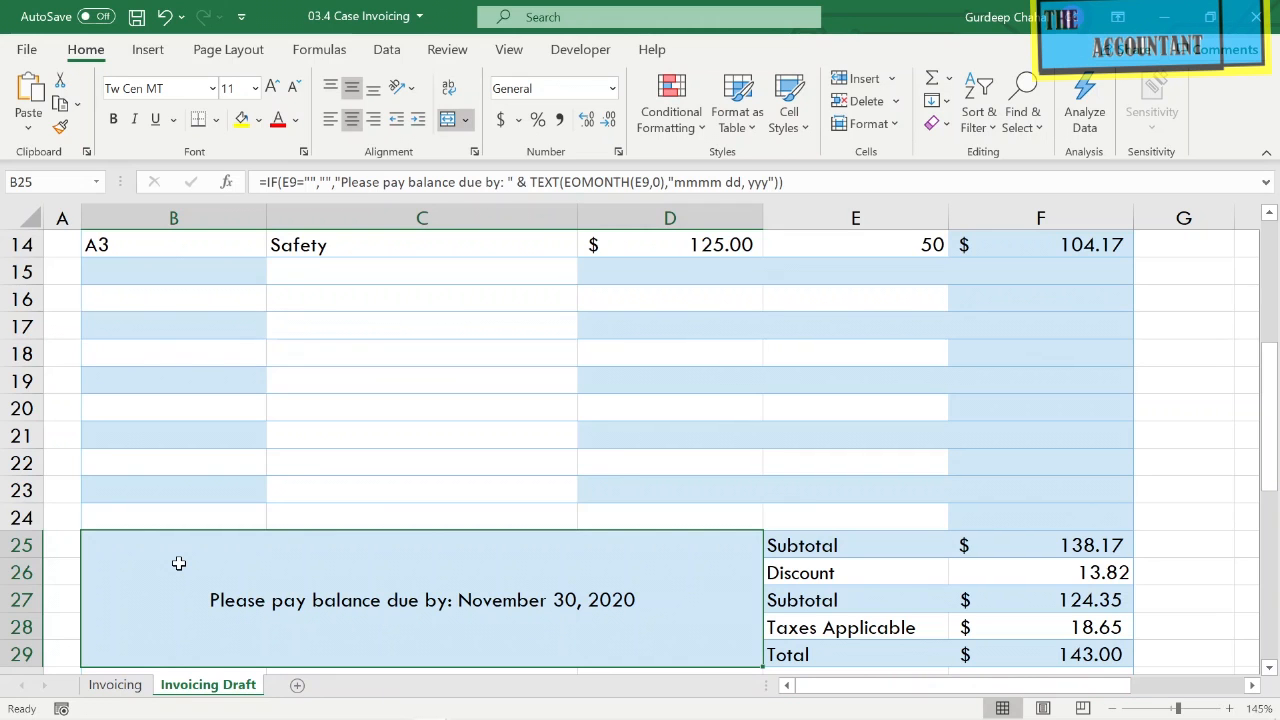
Change the invoice date in E9 to 2020-12-11 and check the payment-due message below the line items.
scroll(178, 563, up, 3)
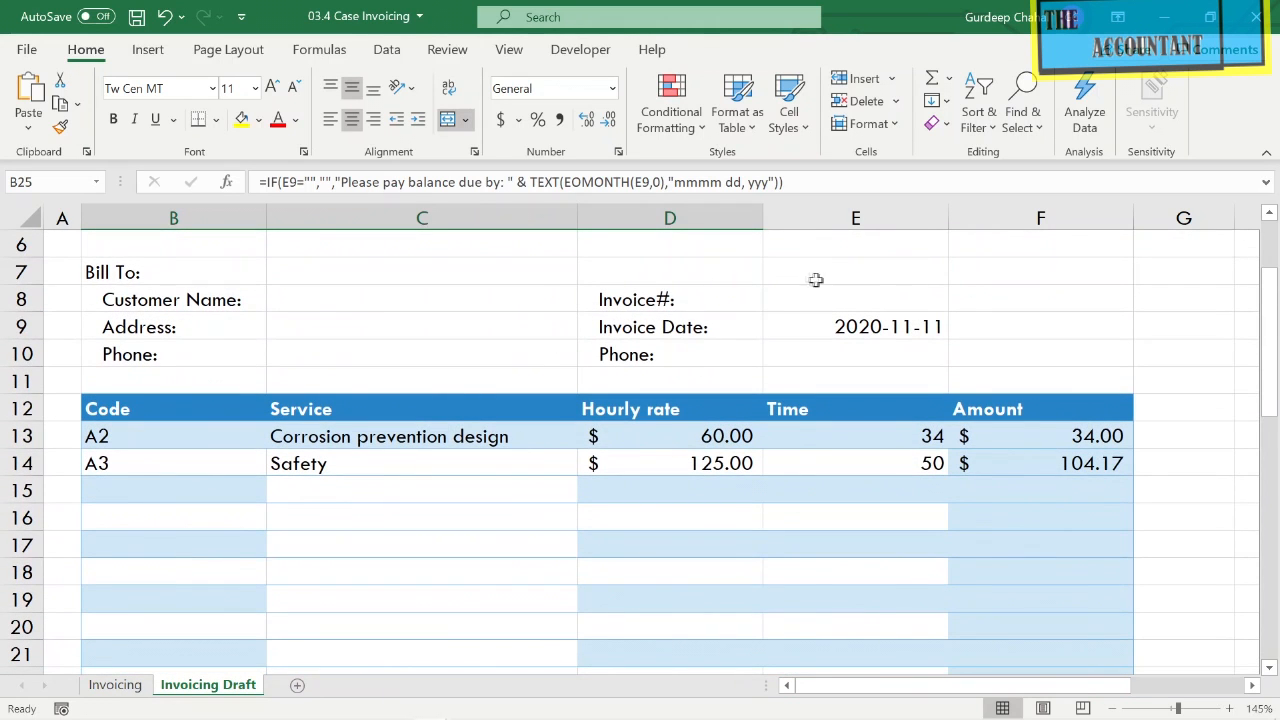
click(819, 316)
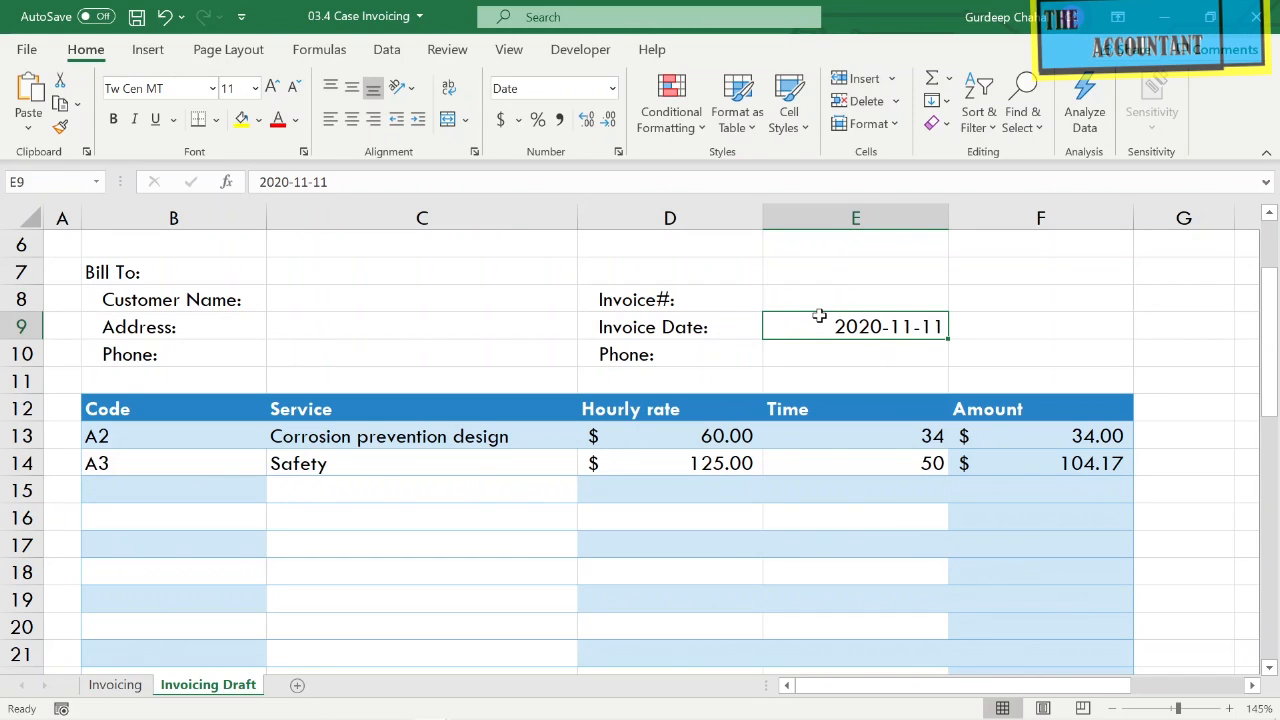
text(2020)
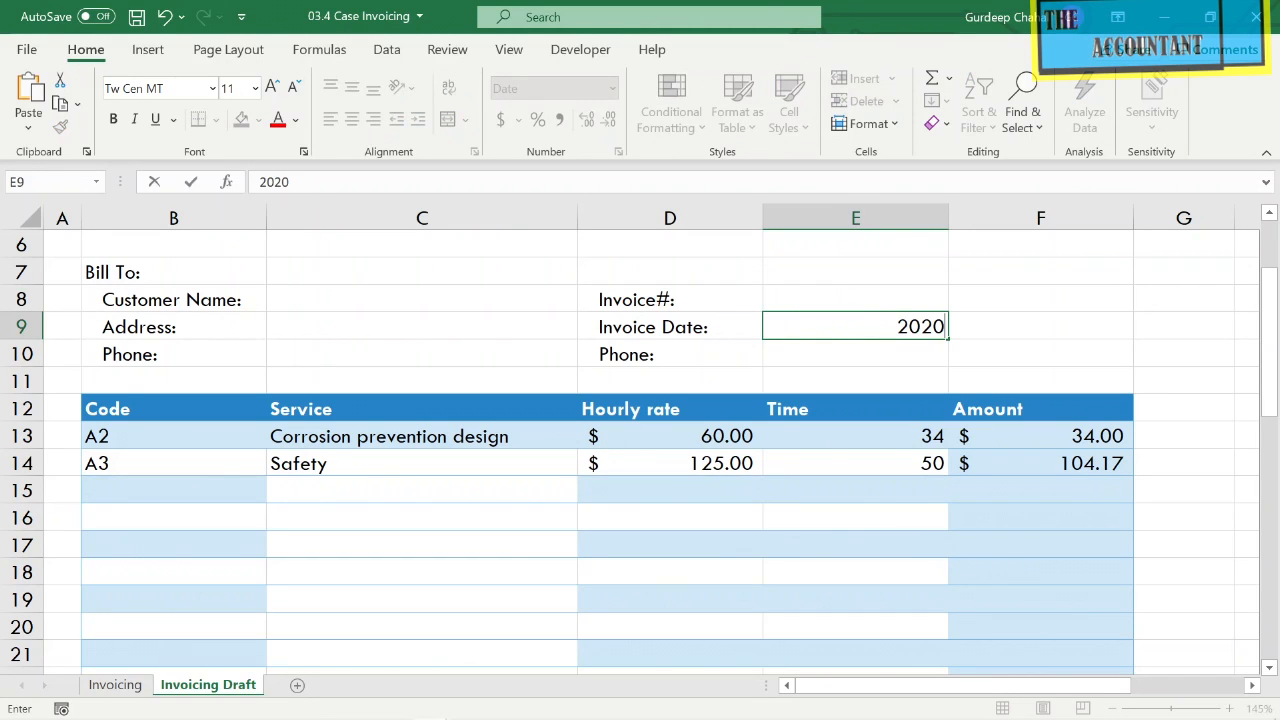
text(-12-11)
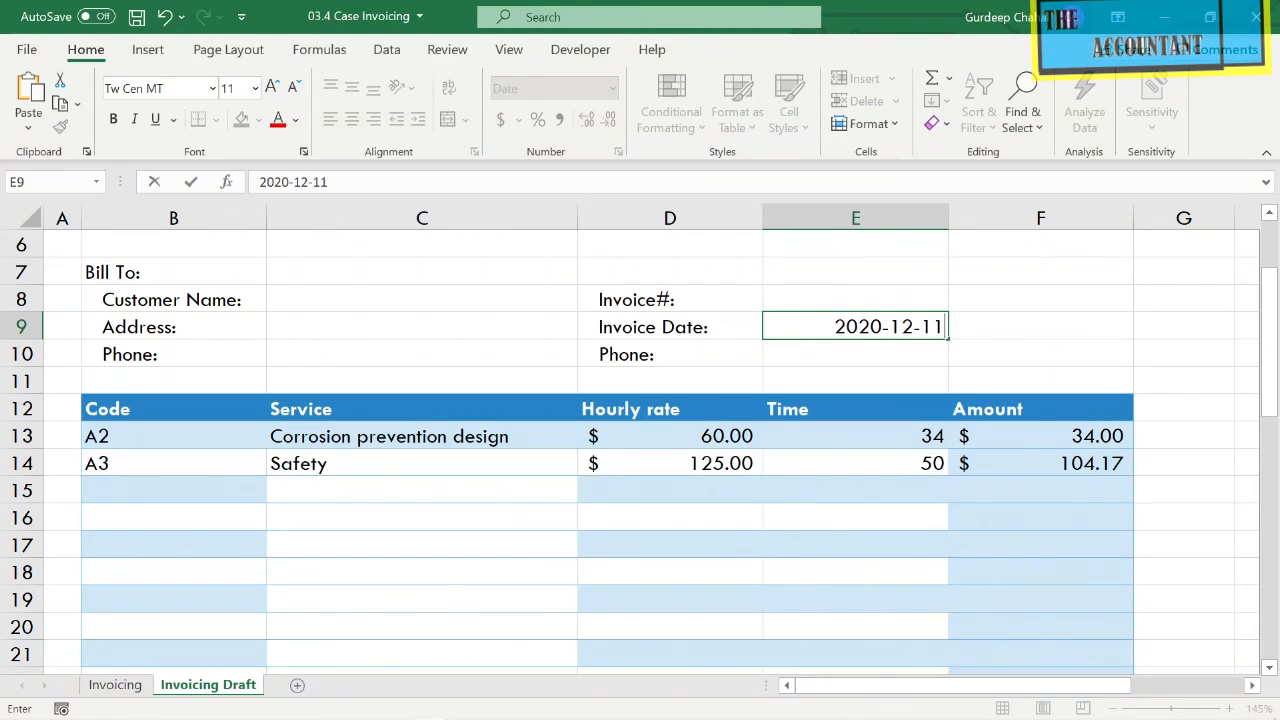
key(Return)
scroll(700, 463, down, 4)
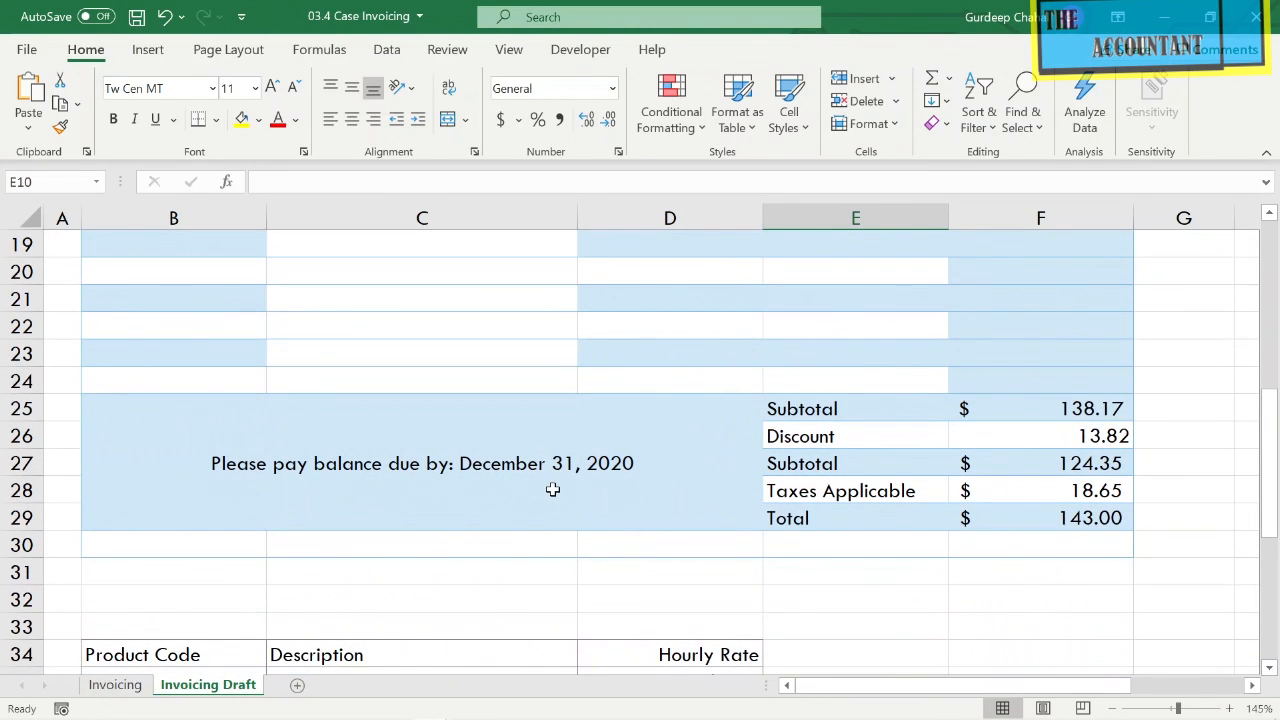
Review the whole invoice layout, from the company header down to the lookup table beneath it.
scroll(552, 489, up, 6)
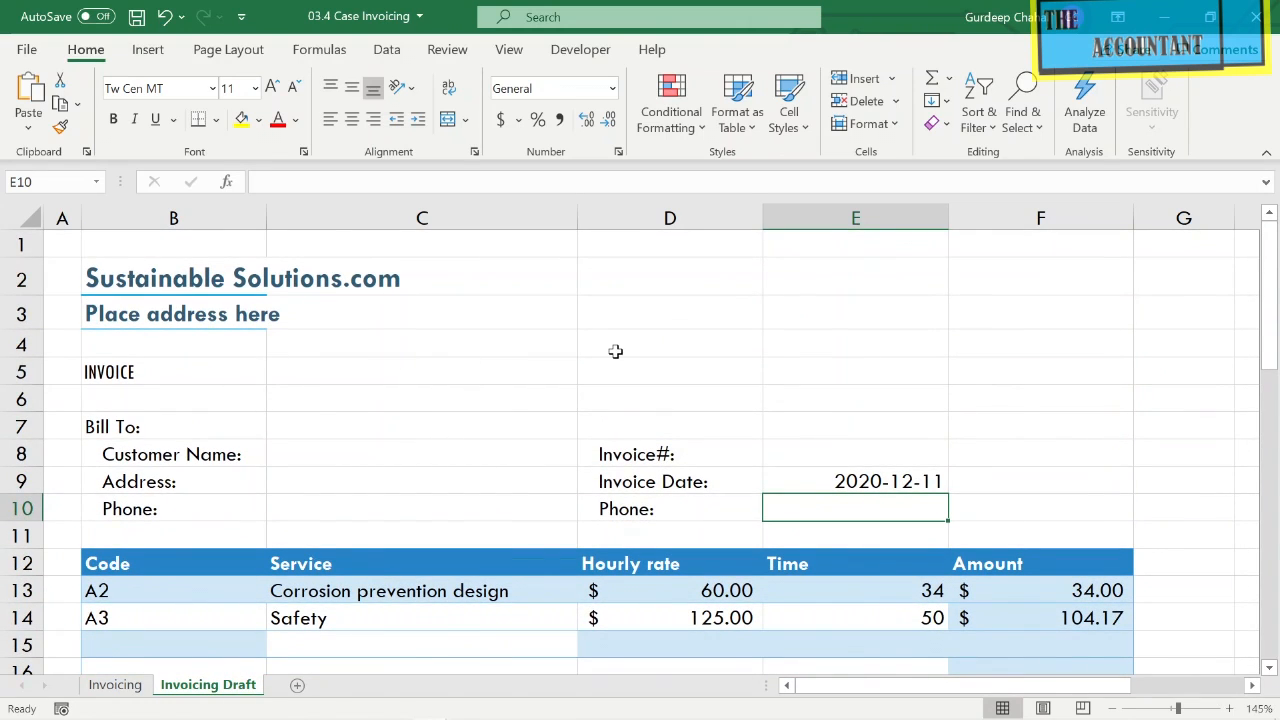
scroll(617, 351, down, 2)
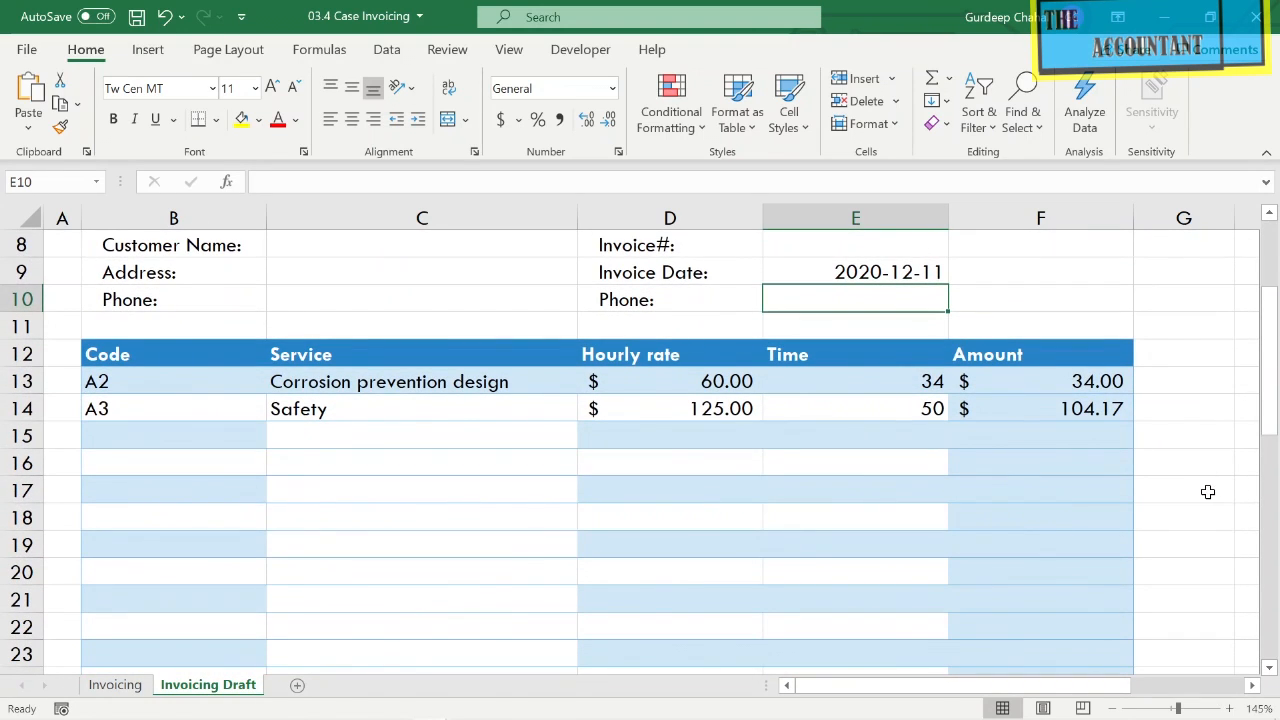
scroll(1208, 492, down, 6)
scroll(1208, 492, down, 2)
scroll(1208, 492, up, 10)
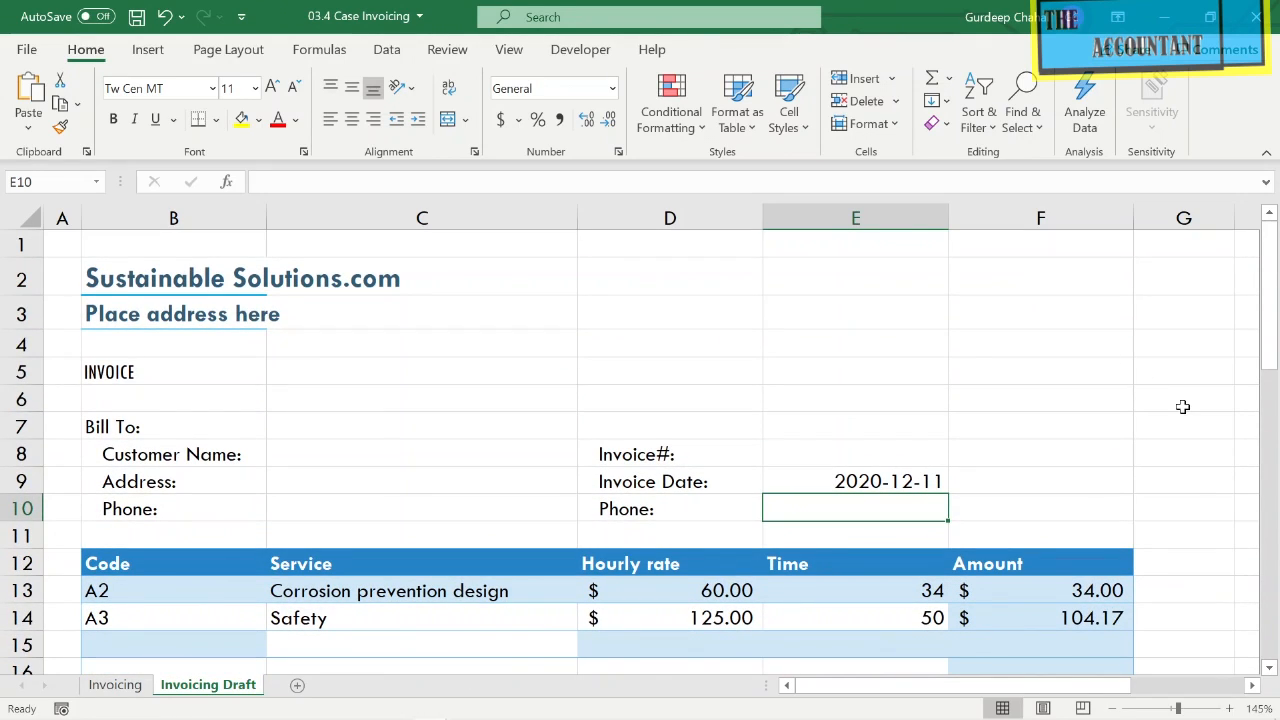
scroll(1100, 385, down, 2)
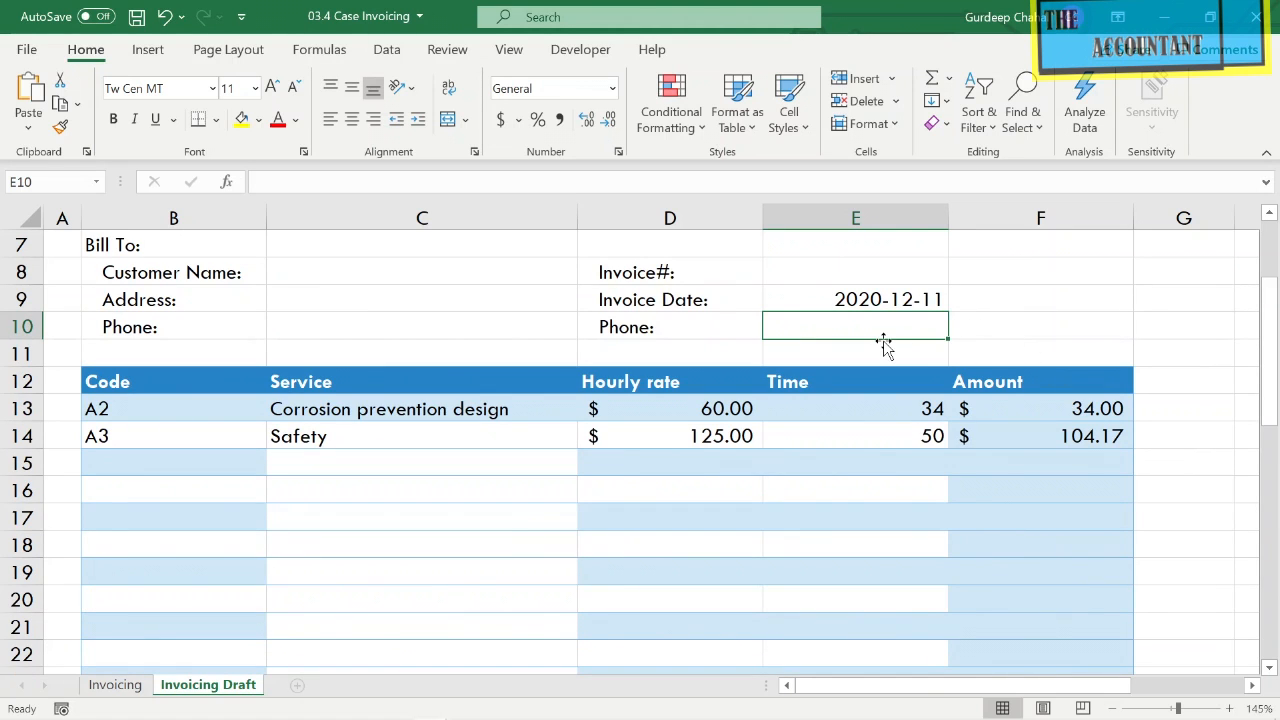
scroll(884, 343, up, 2)
scroll(884, 343, down, 2)
Rename the Time column header in E12 to Quantity.
click(806, 396)
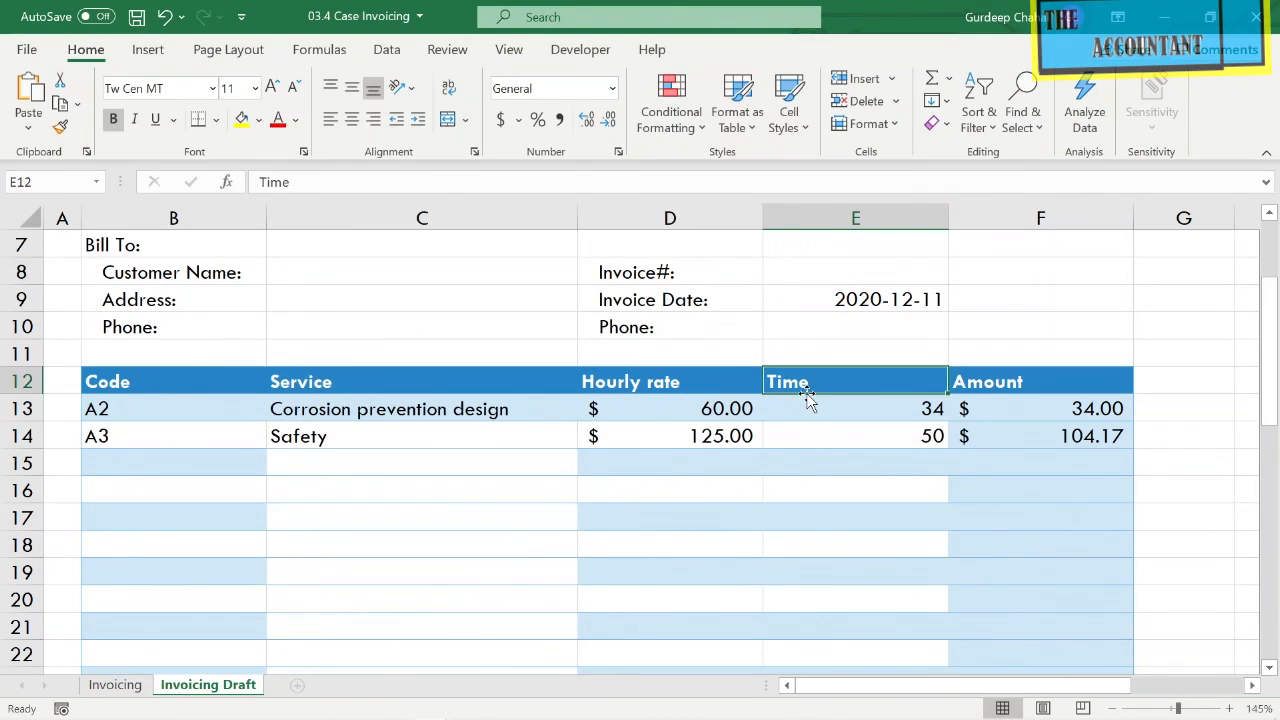
text(QU)
key(BackSpace)
text(uant)
text(ity)
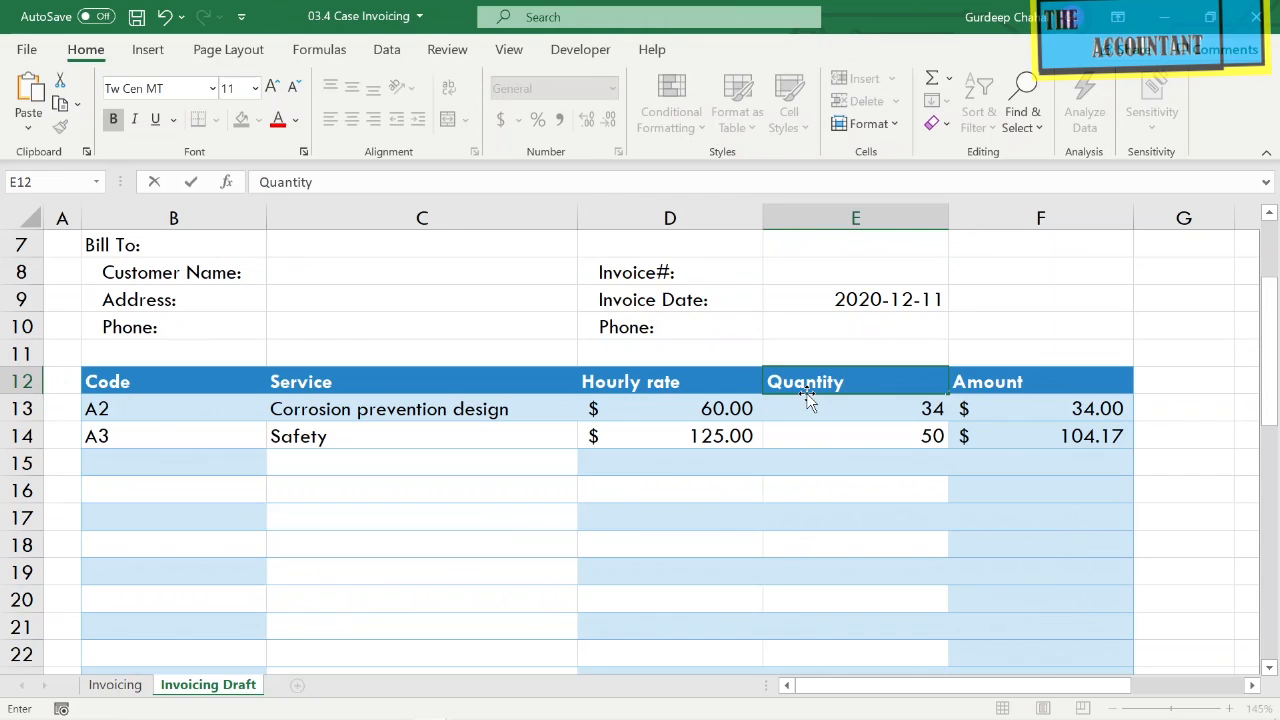
key(Return)
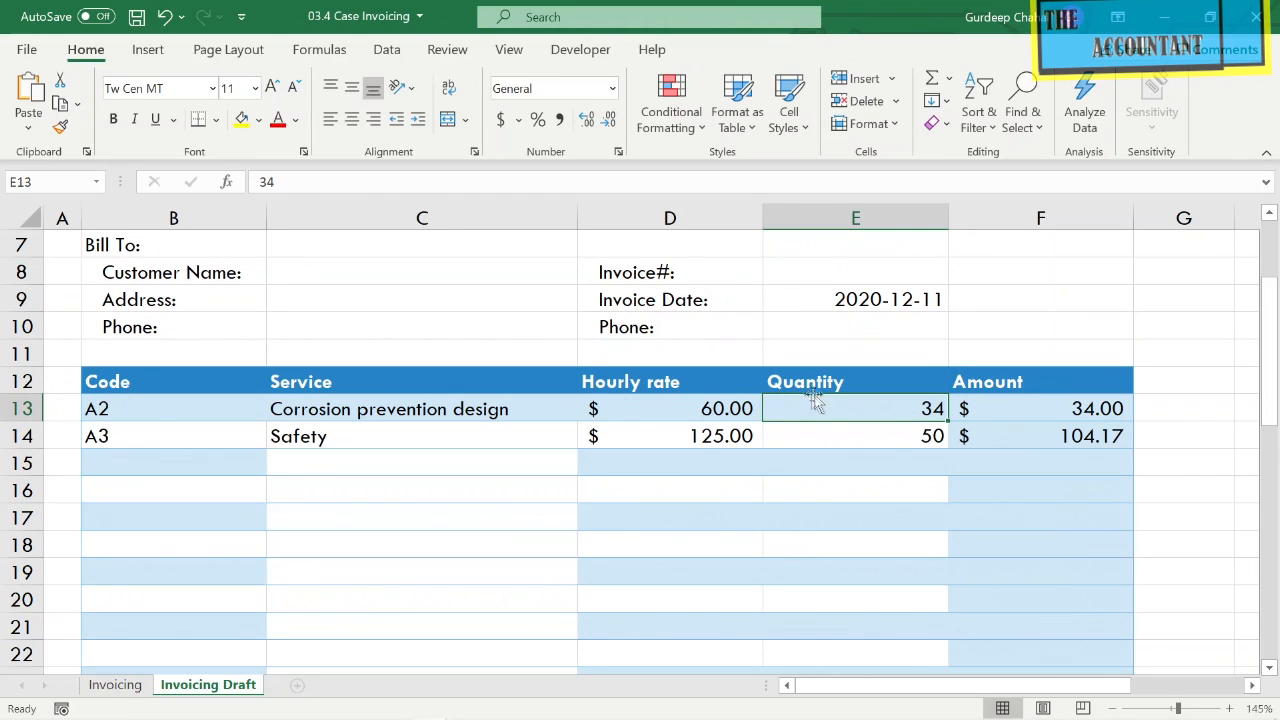
Remove the division by 60 from F13 so the formula is =IF(B13="","",D13*E13), and fill it down through F24.
click(1006, 414)
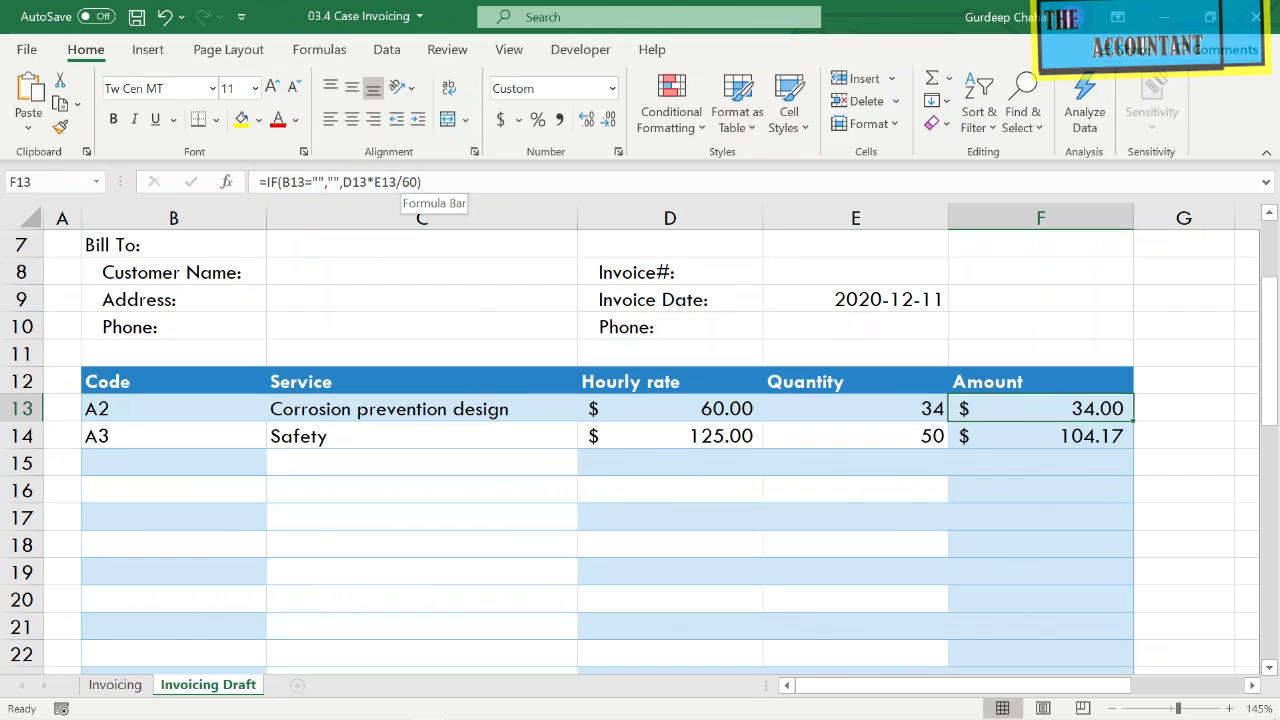
click(428, 184)
key(BackSpace)
key(BackSpace)
key(BackSpace)
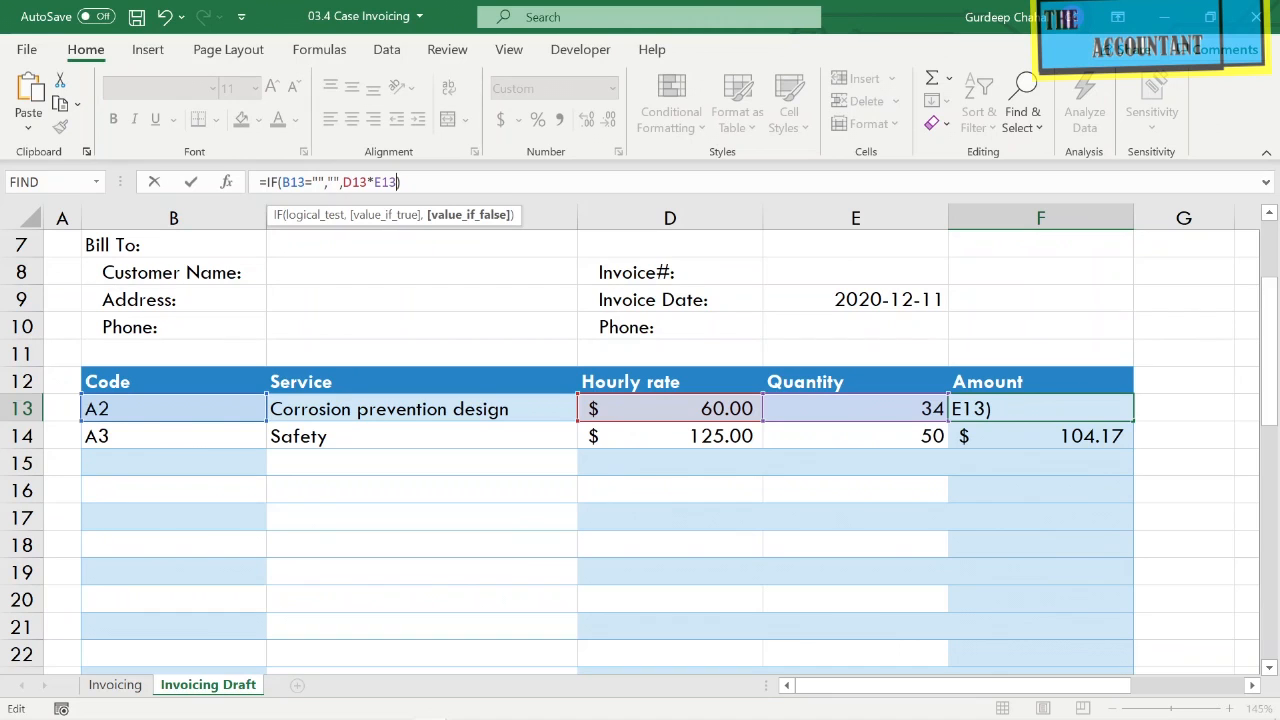
key(Return)
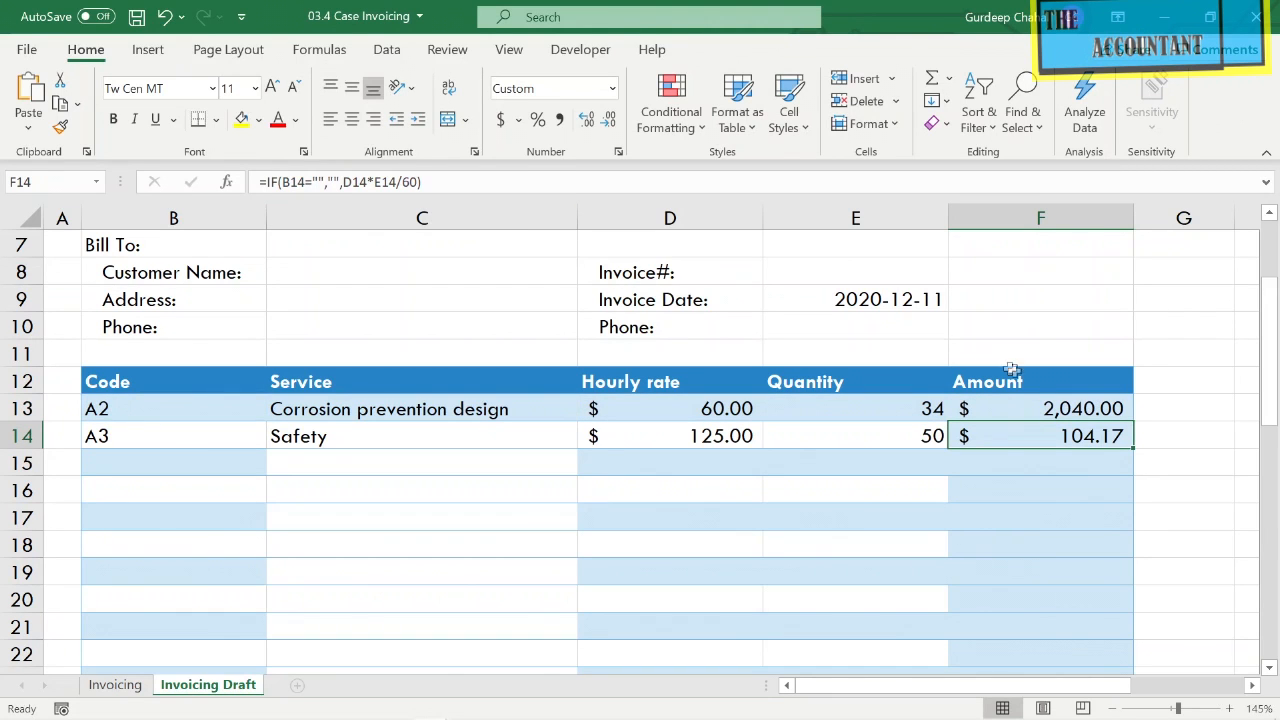
click(1040, 408)
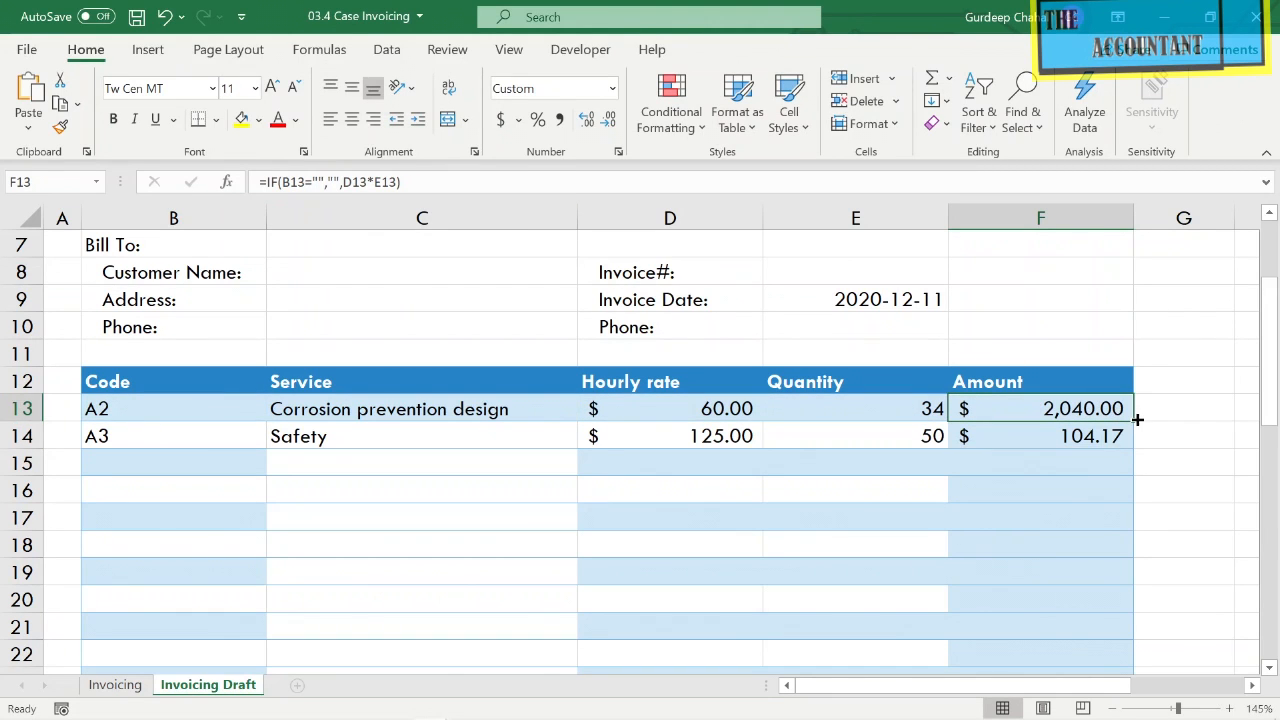
drag(1136, 422, 1097, 546)
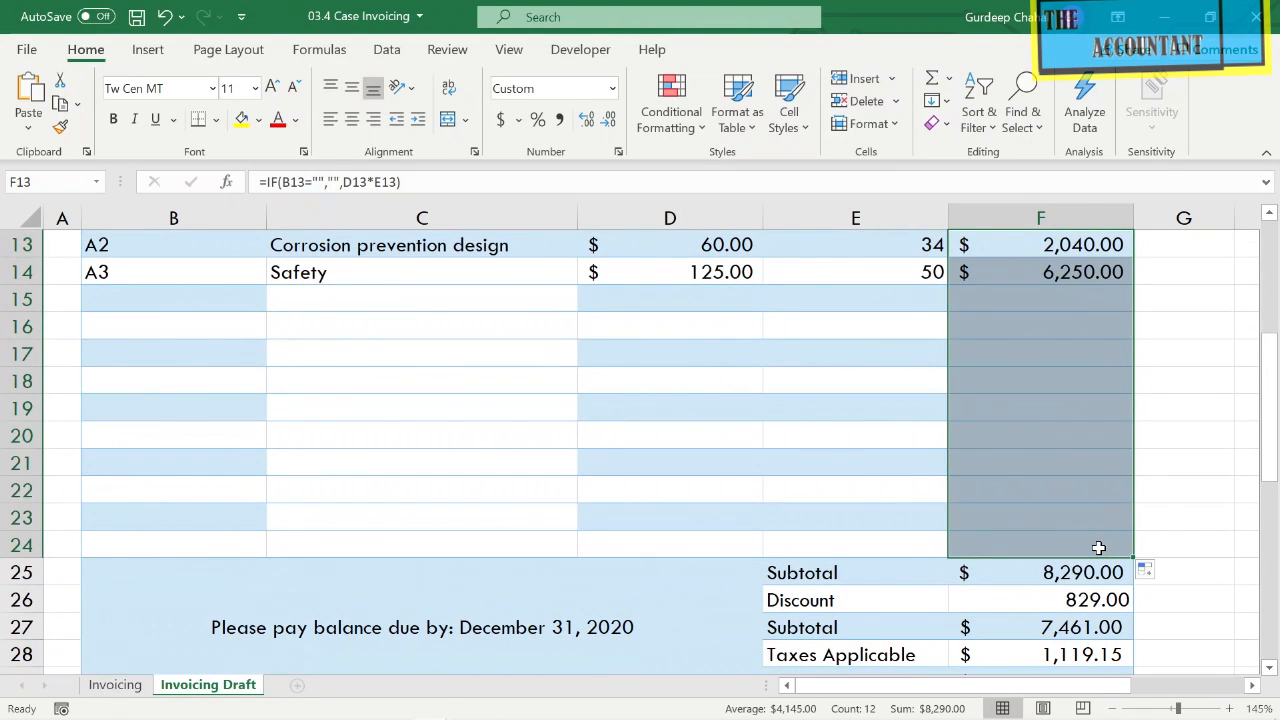
Look over the line items, the product code and hourly rate list, and the discount settings.
scroll(1016, 428, up, 2)
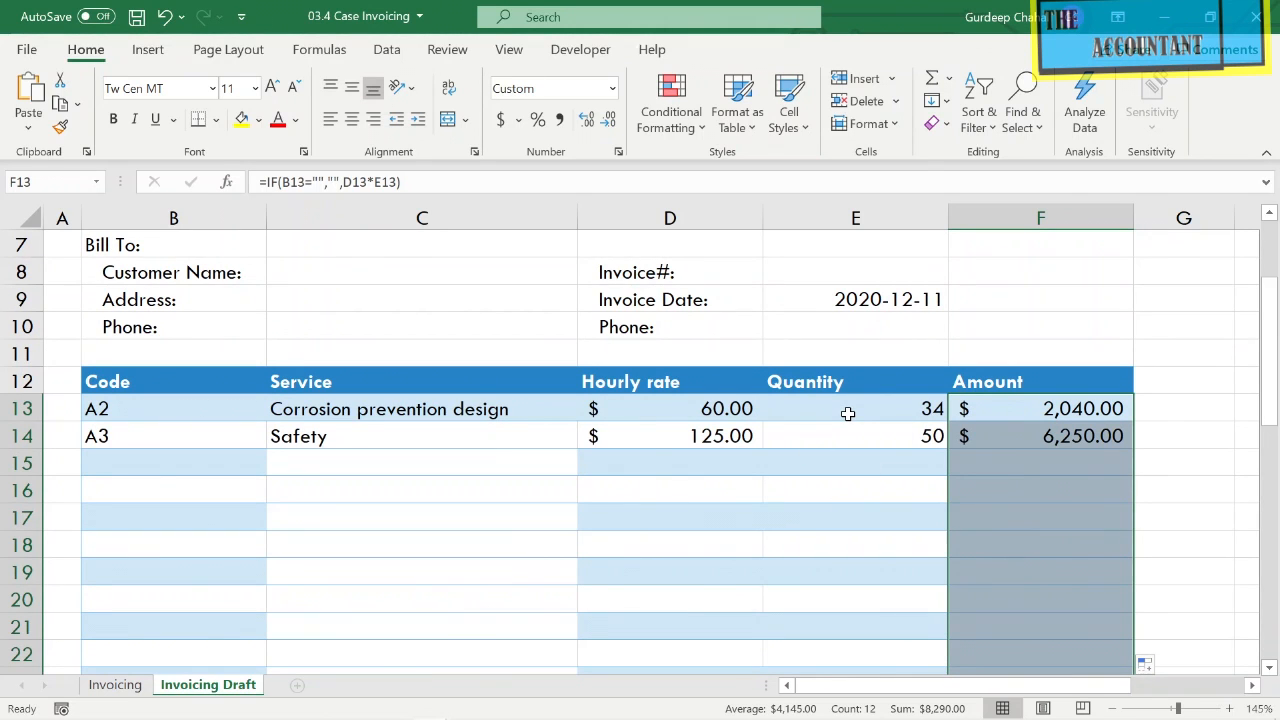
scroll(372, 469, up, 2)
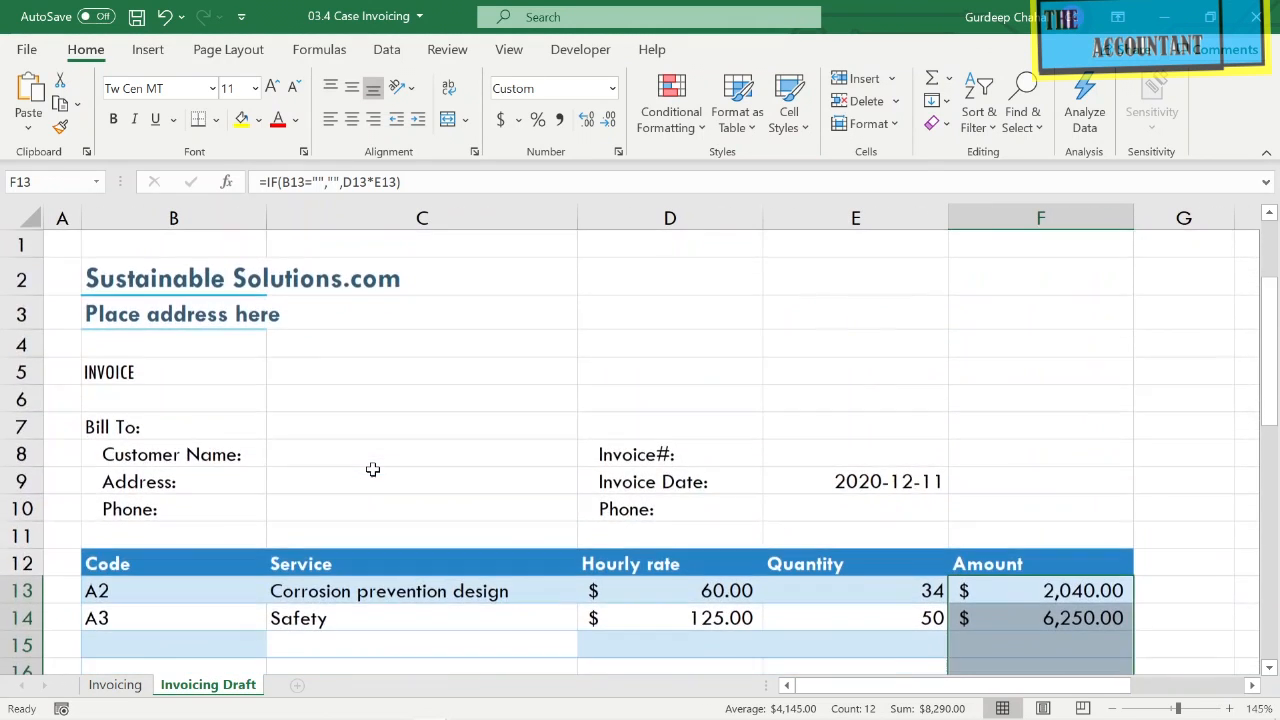
scroll(372, 469, down, 7)
scroll(372, 469, down, 3)
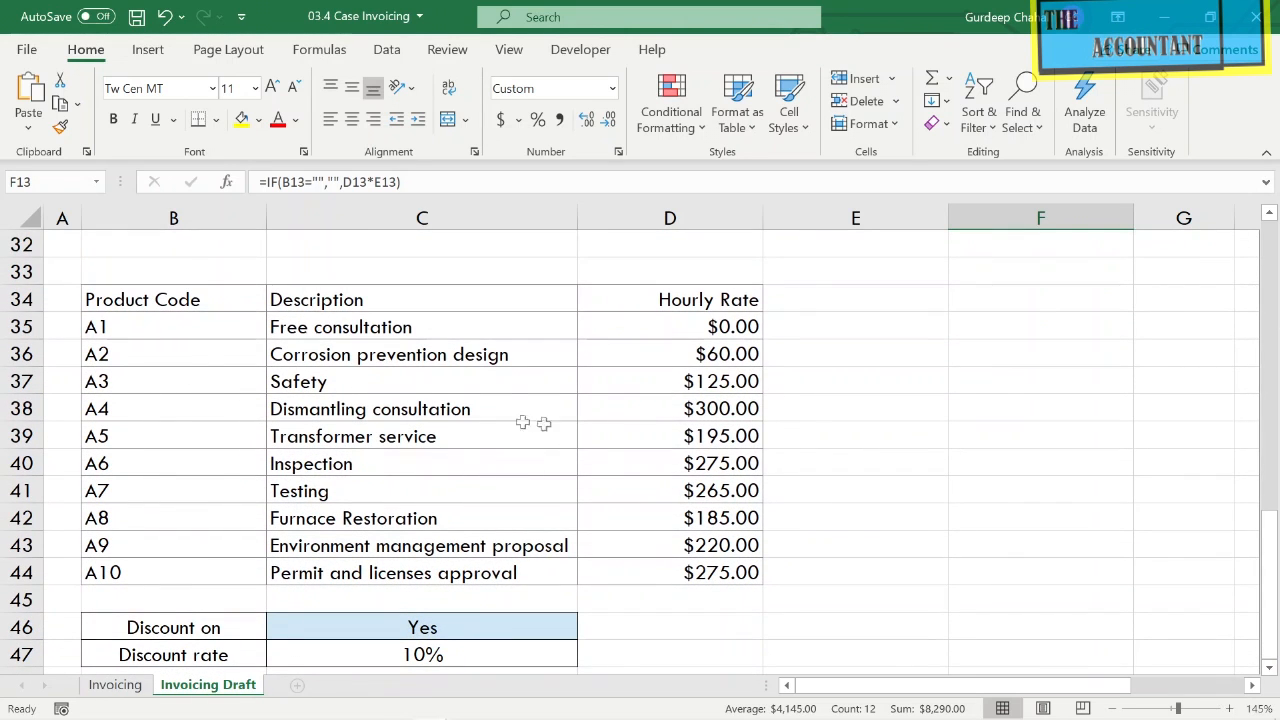
click(743, 489)
scroll(857, 503, down, 2)
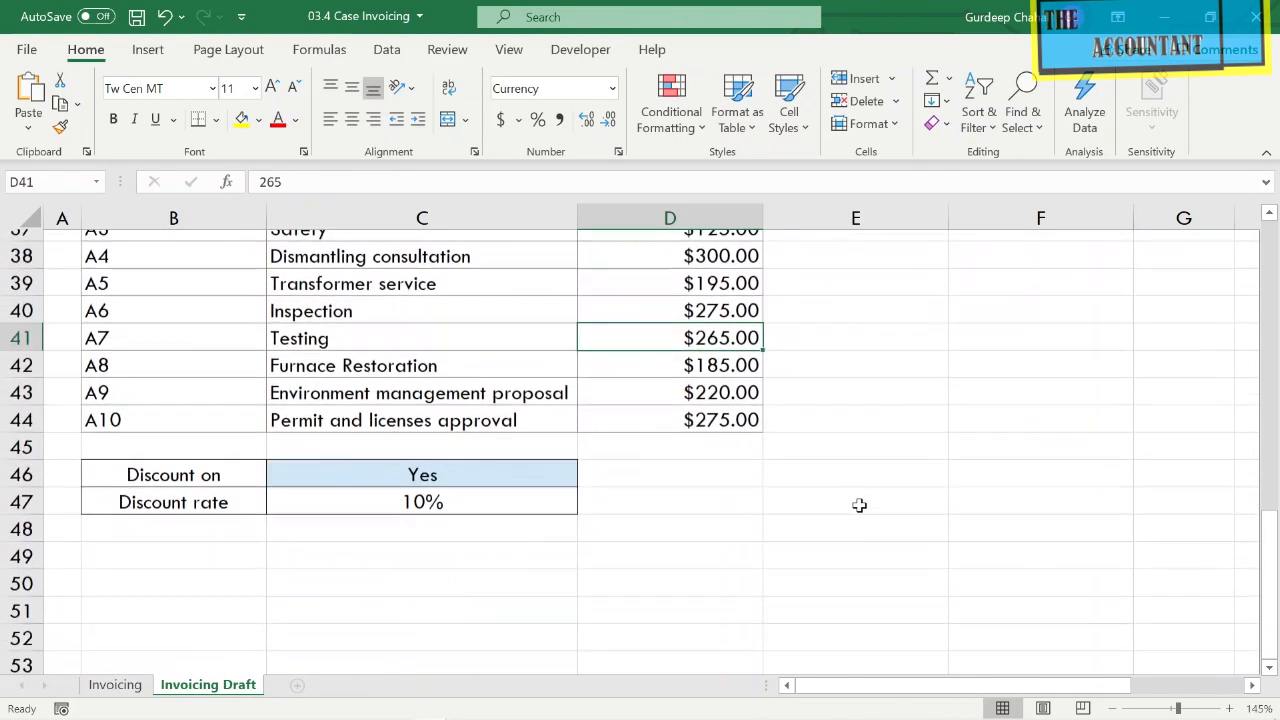
scroll(859, 505, up, 12)
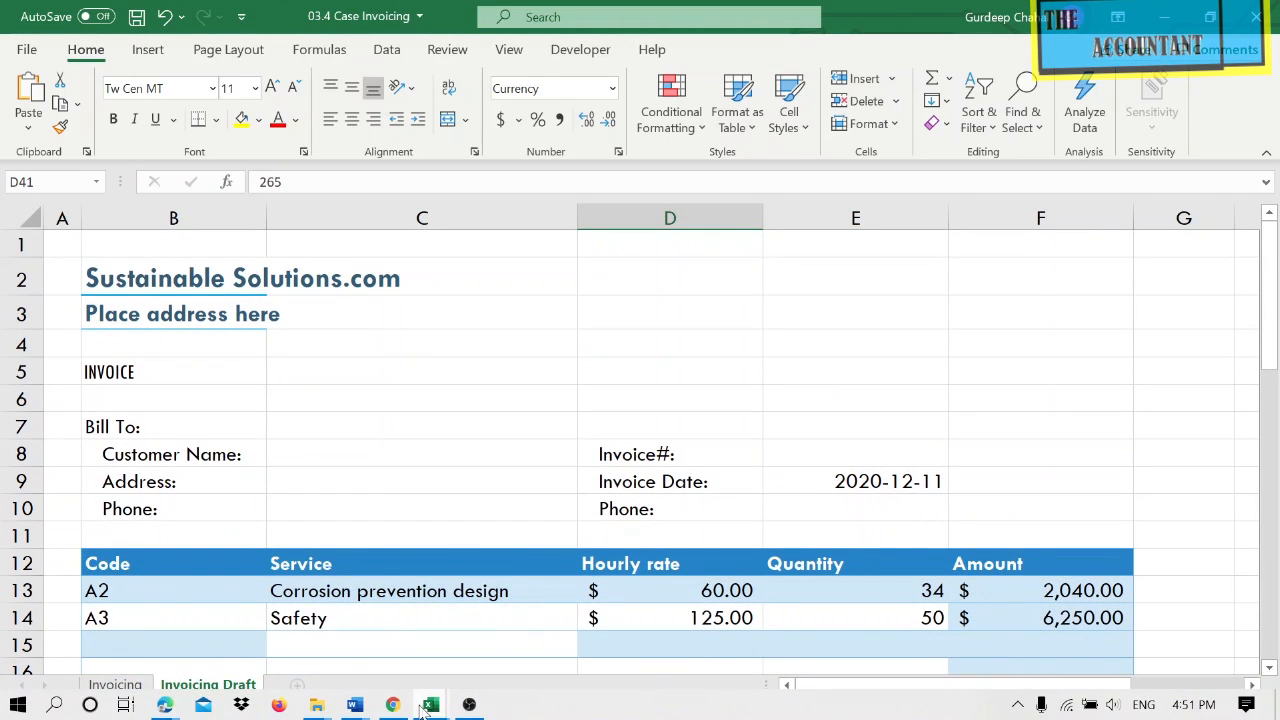
mouse_move(479, 713)
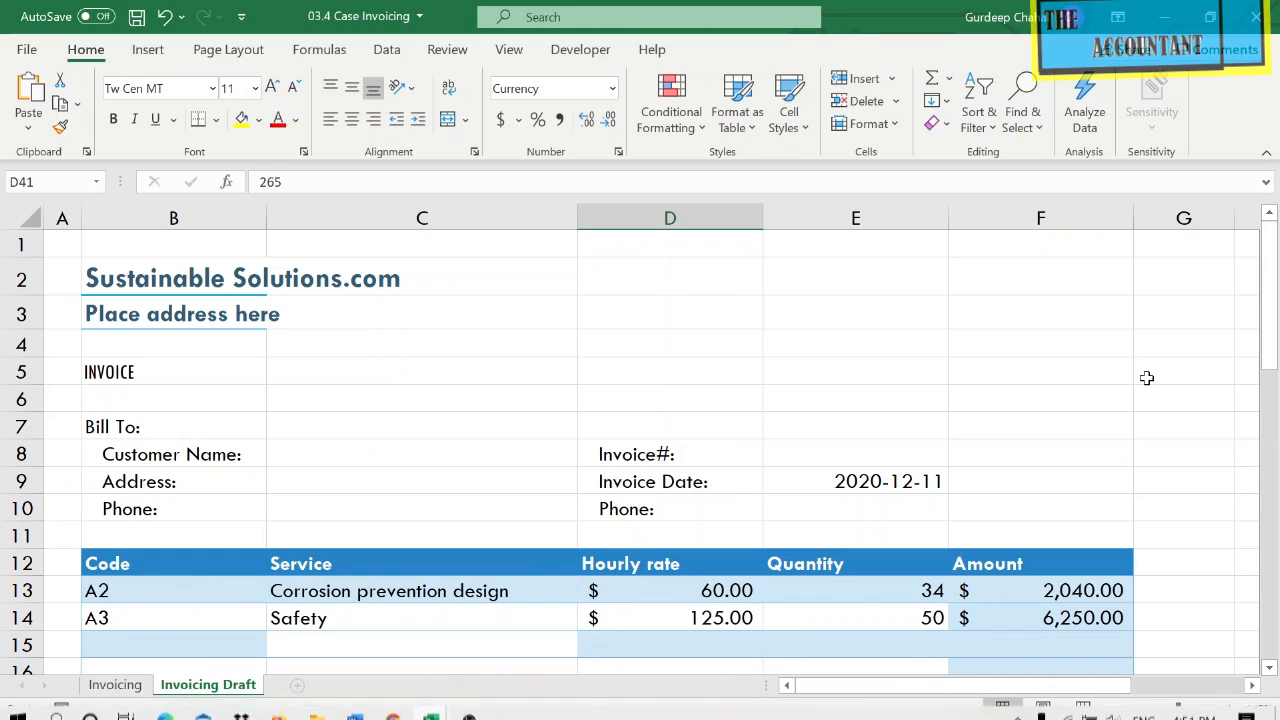